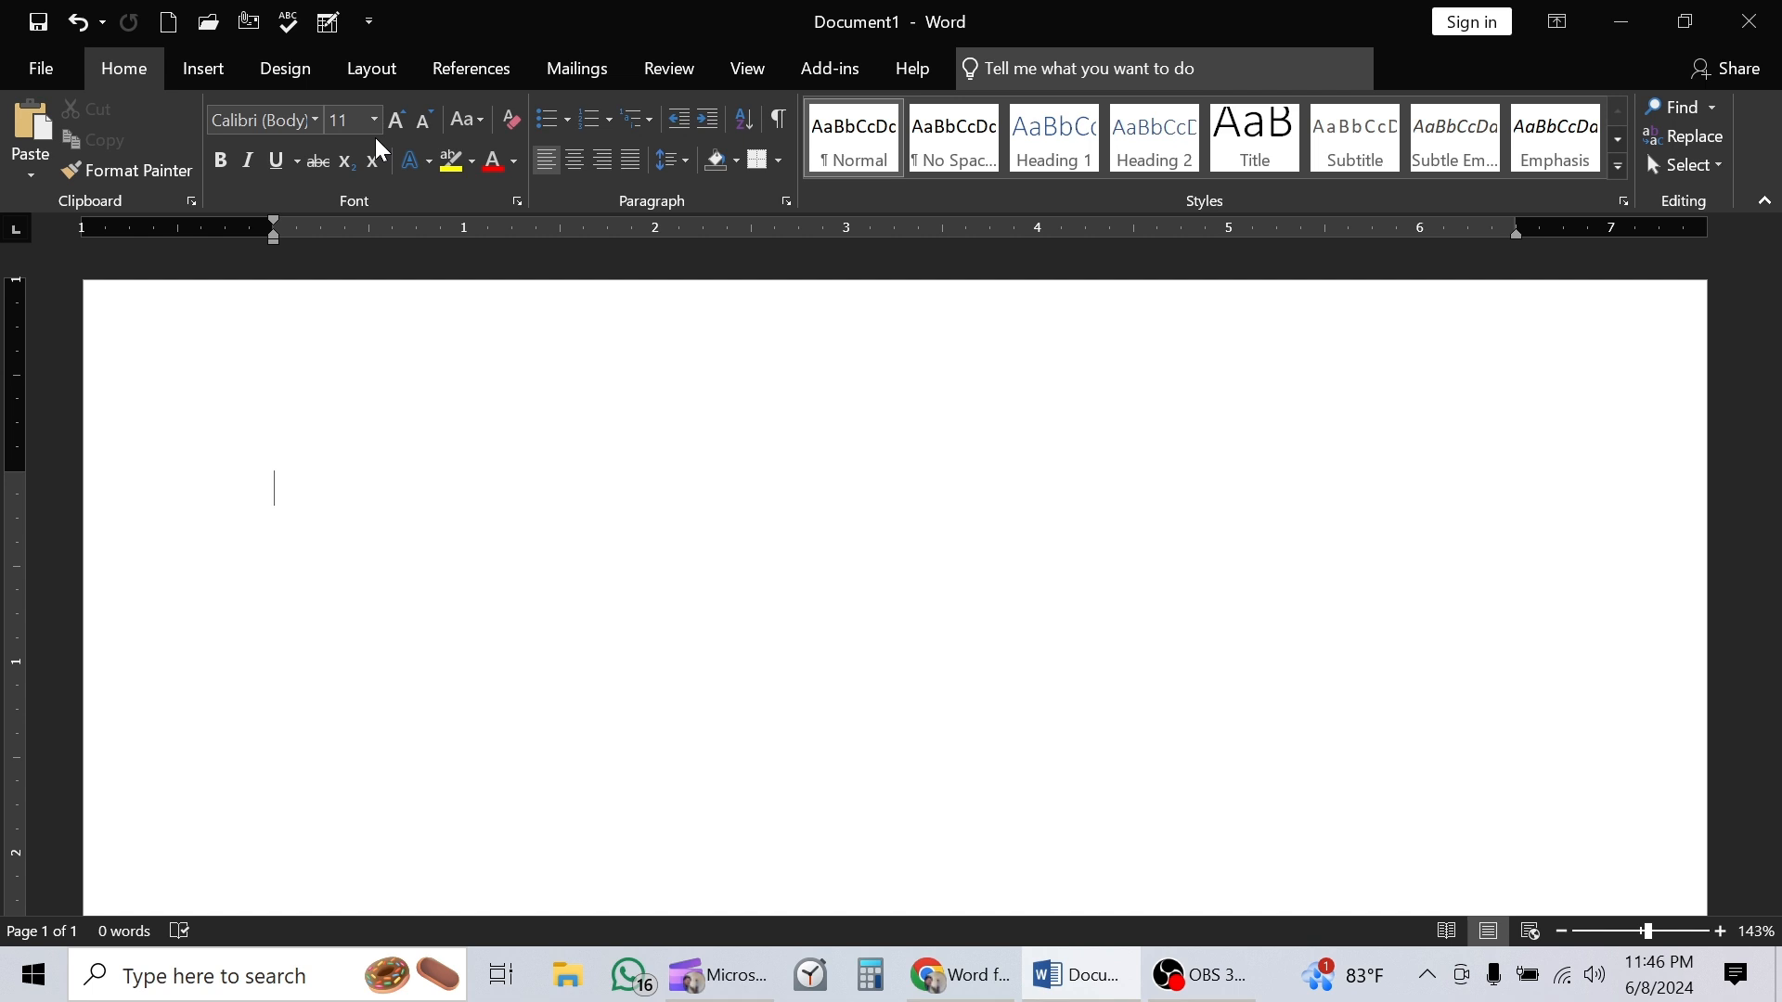
click(316, 121)
mouse_move(597, 191)
mouse_down()
mouse_move(585, 770)
mouse_move(566, 681)
mouse_move(565, 180)
mouse_up()
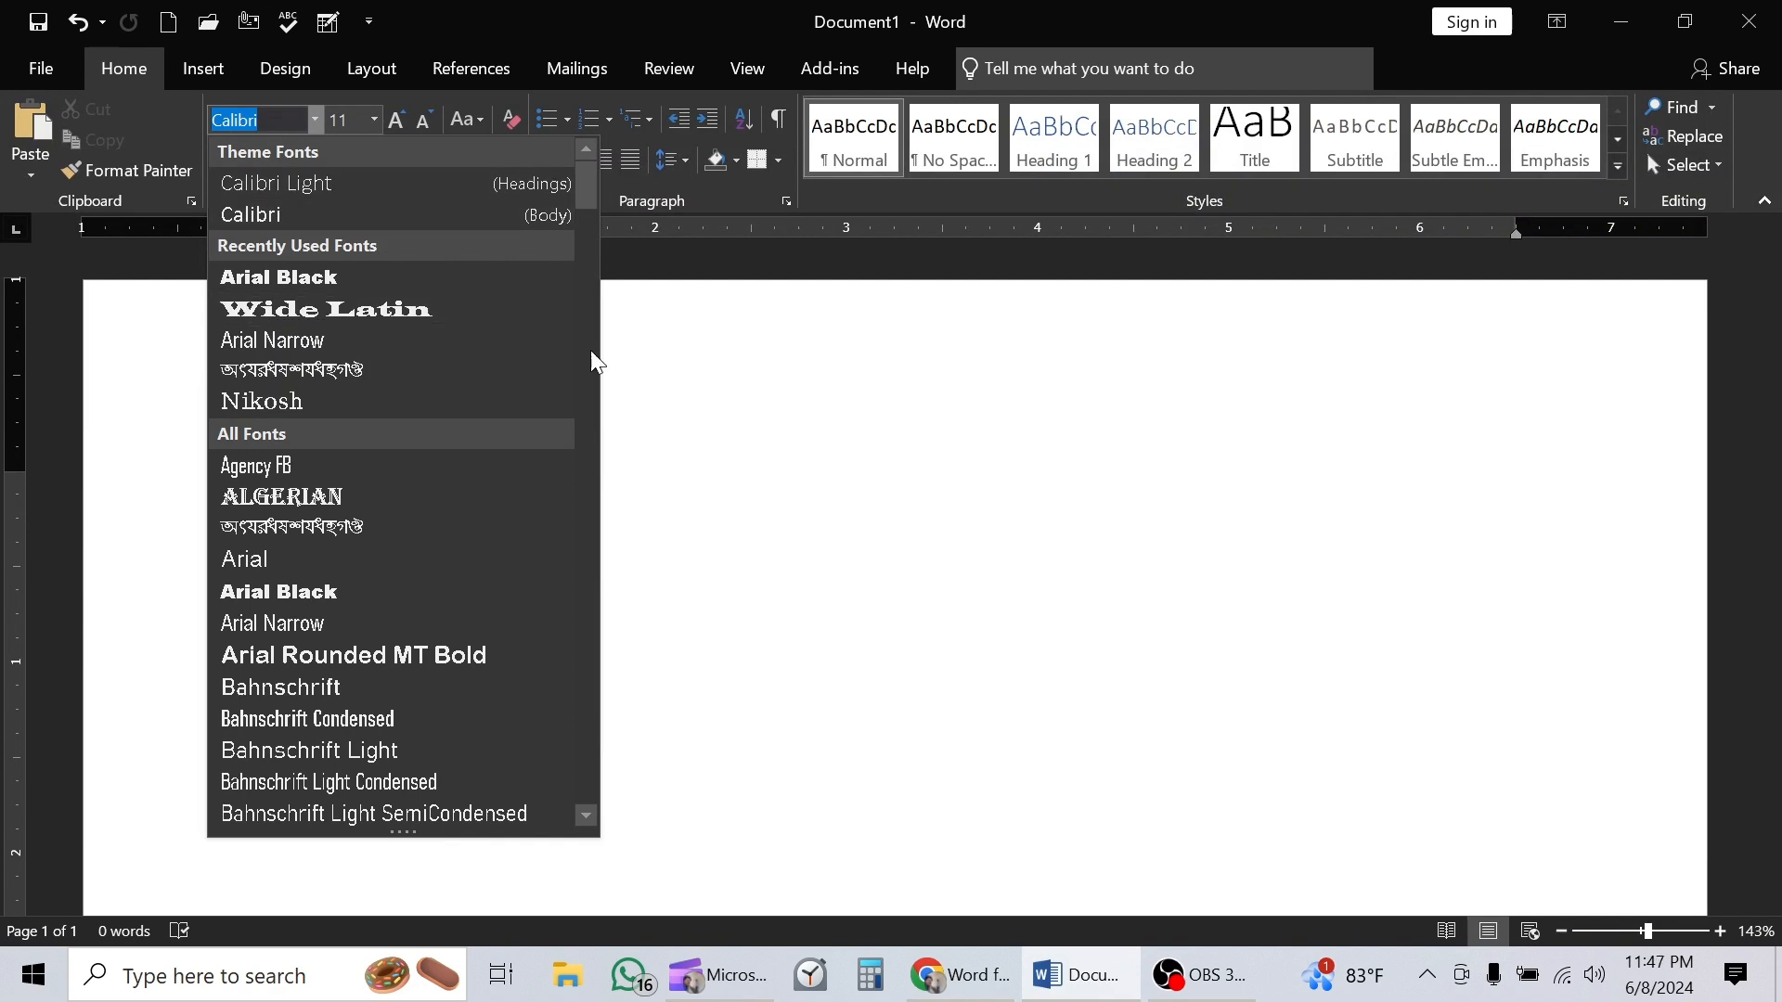
click(706, 376)
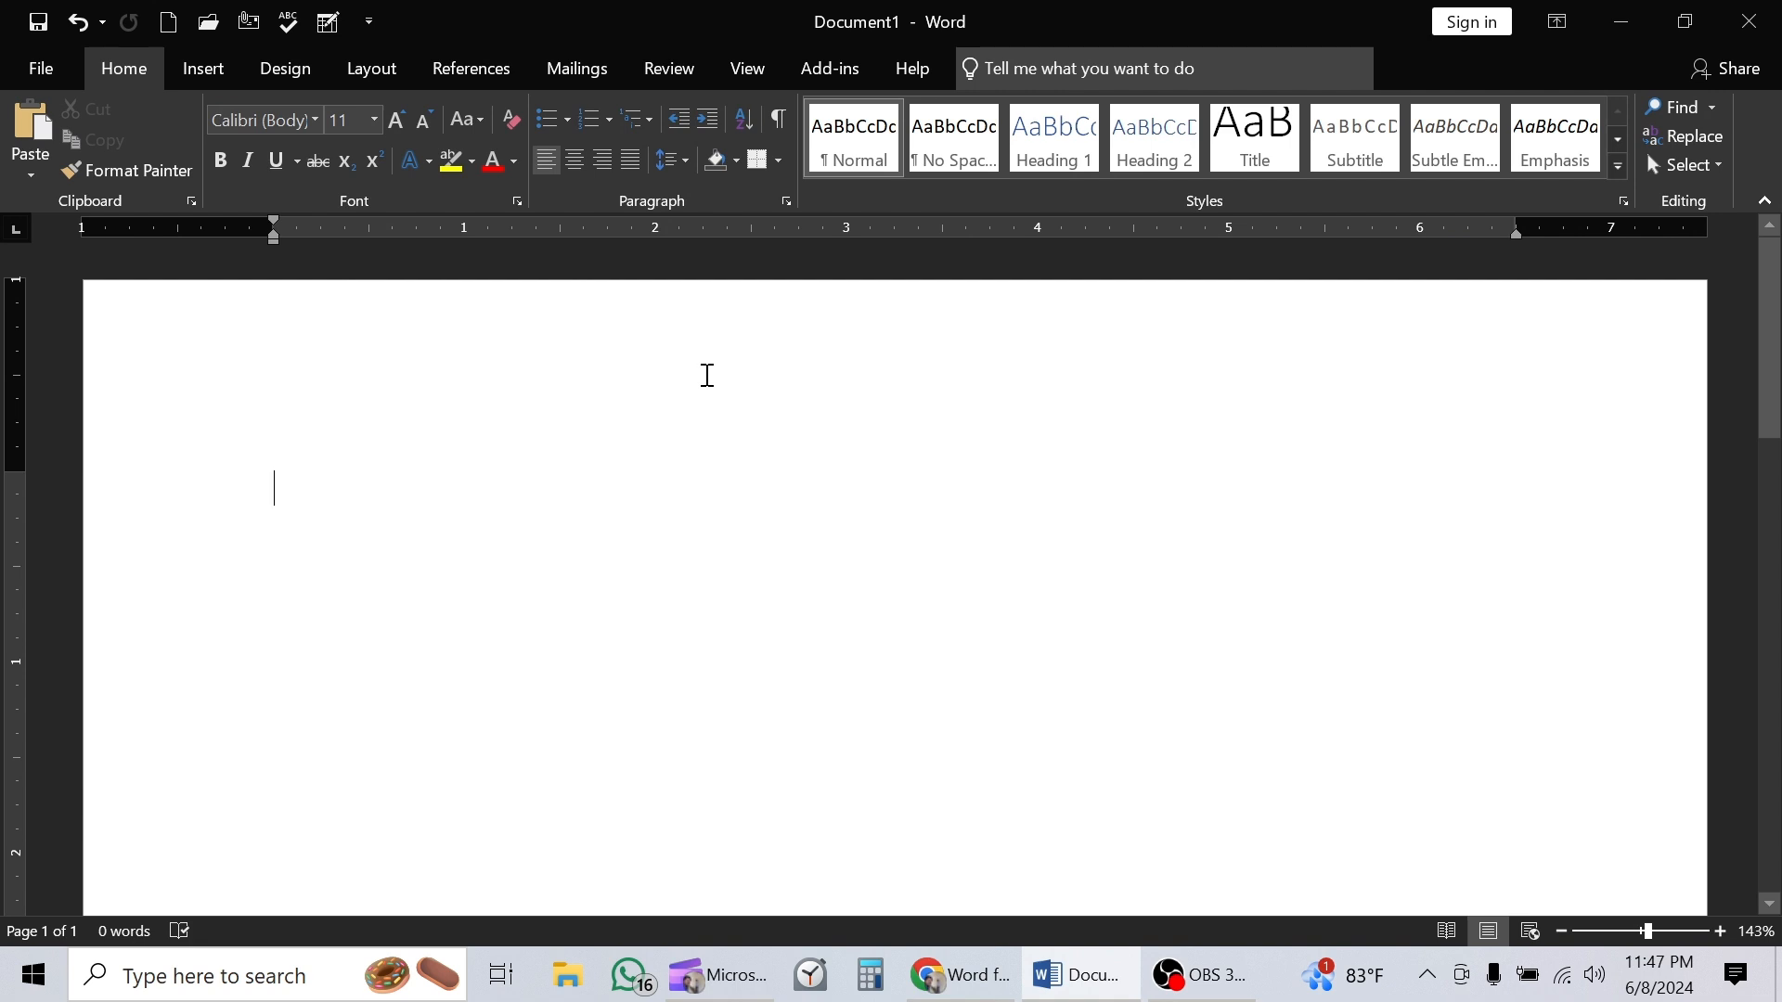
Step: Generate sample paragraphs in the blank document with =rand()
text(=rand()
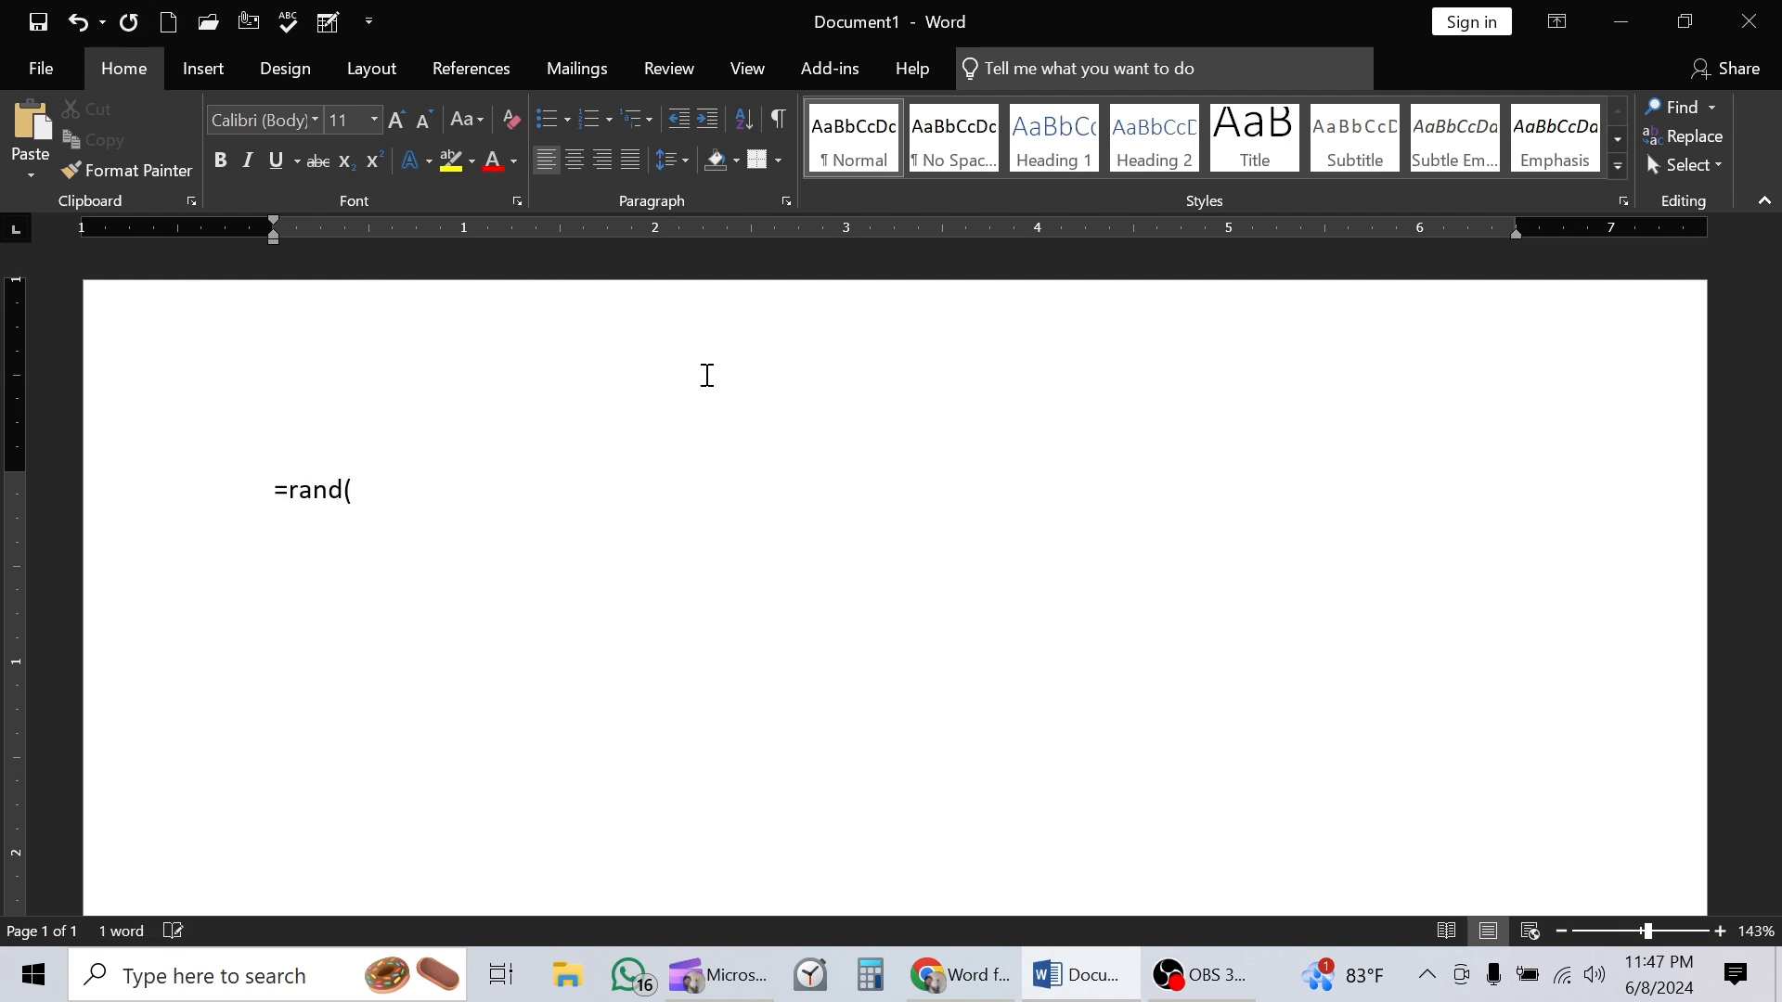
text())
key(Return)
scroll(368, 437, up, 5)
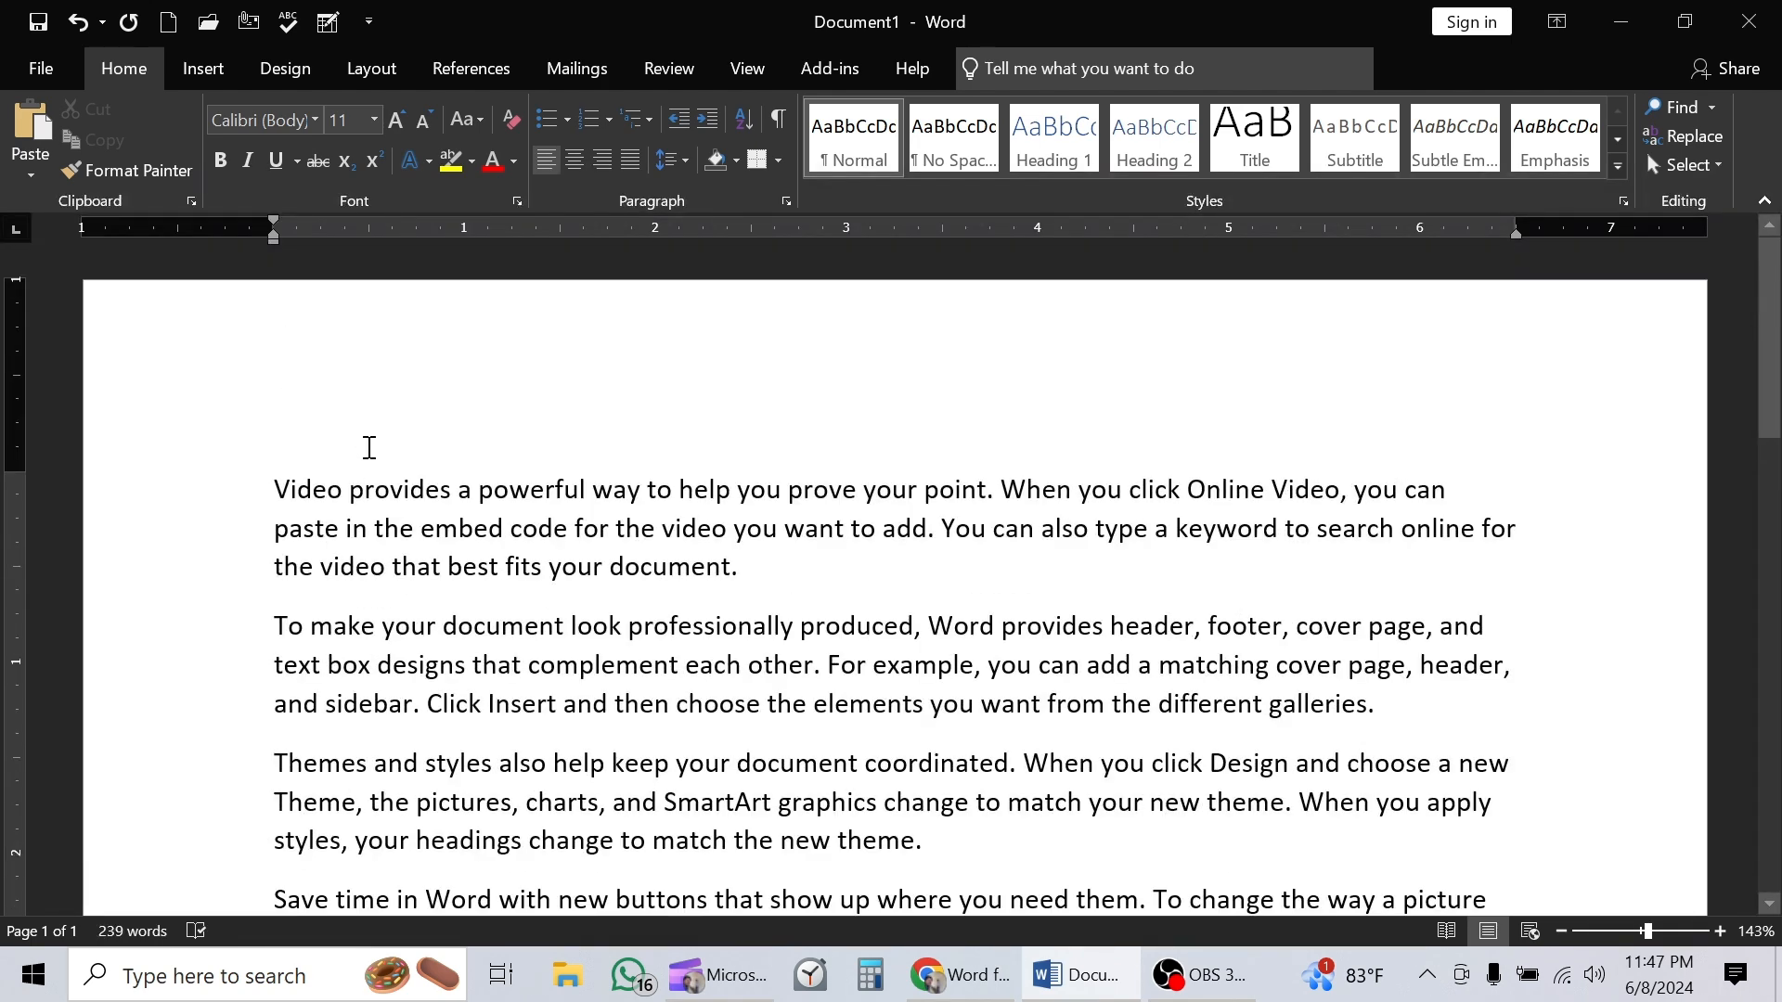
Step: Select the whole first paragraph and change its font to Times New Roman
click(272, 492)
triple_click(451, 519)
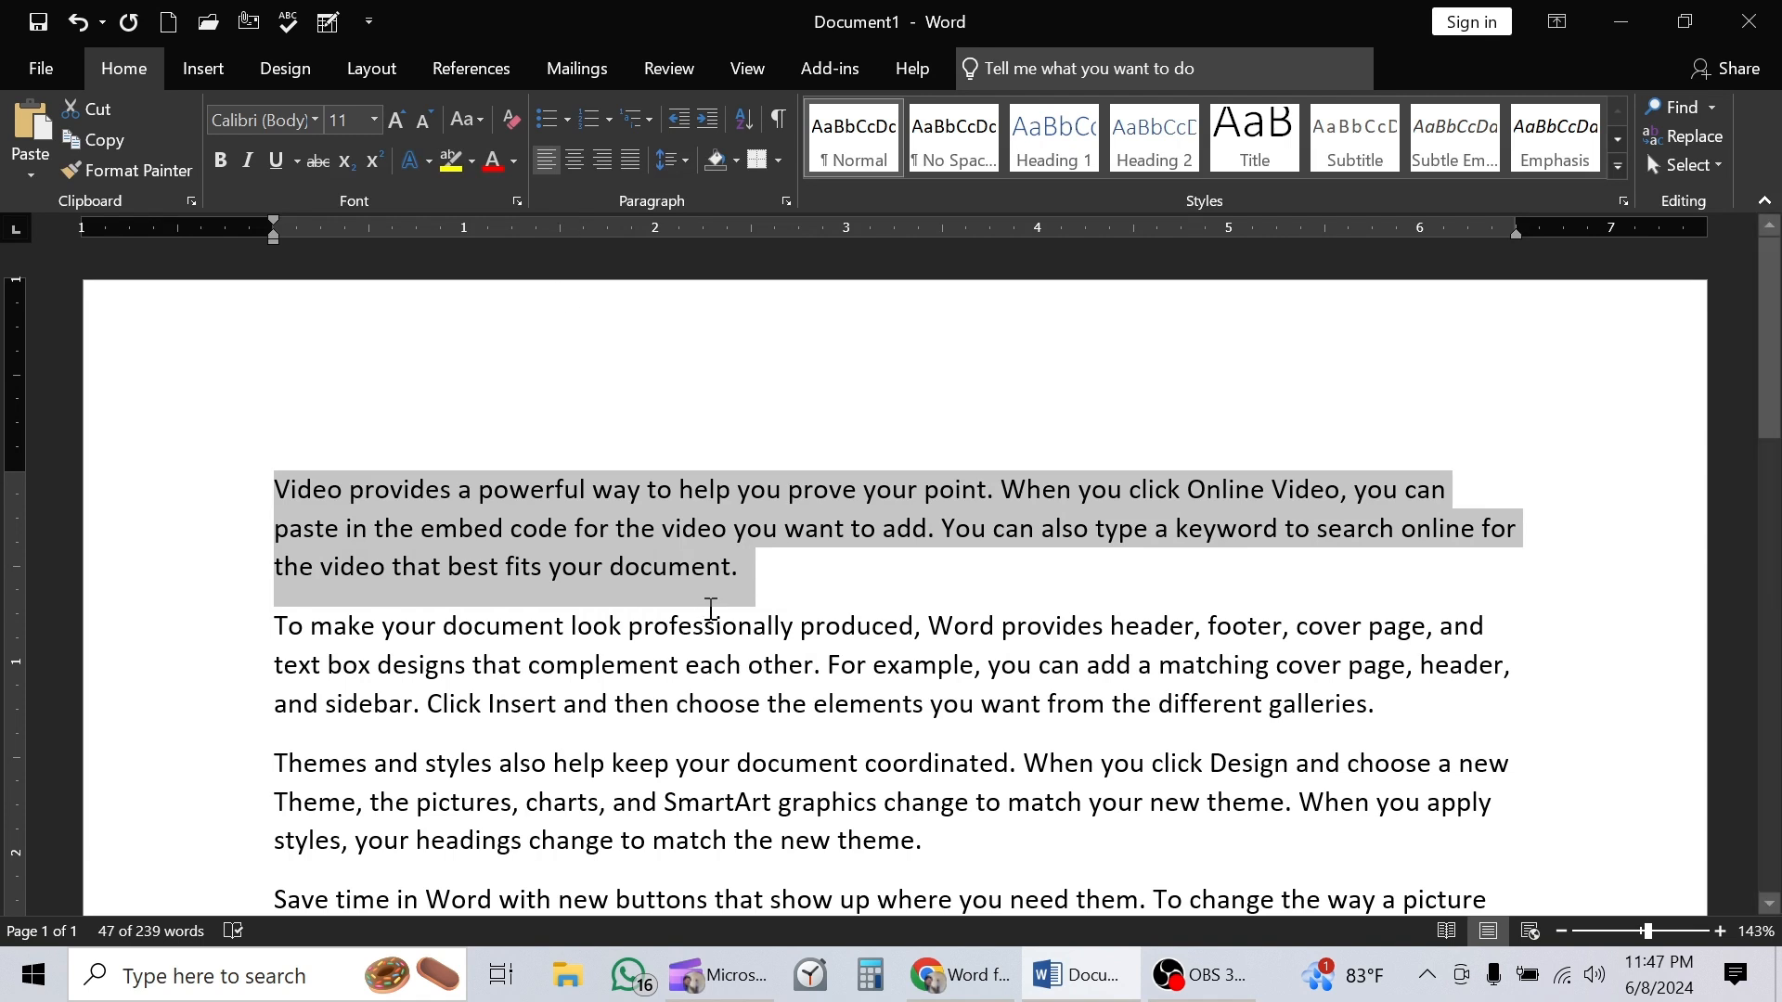
click(789, 592)
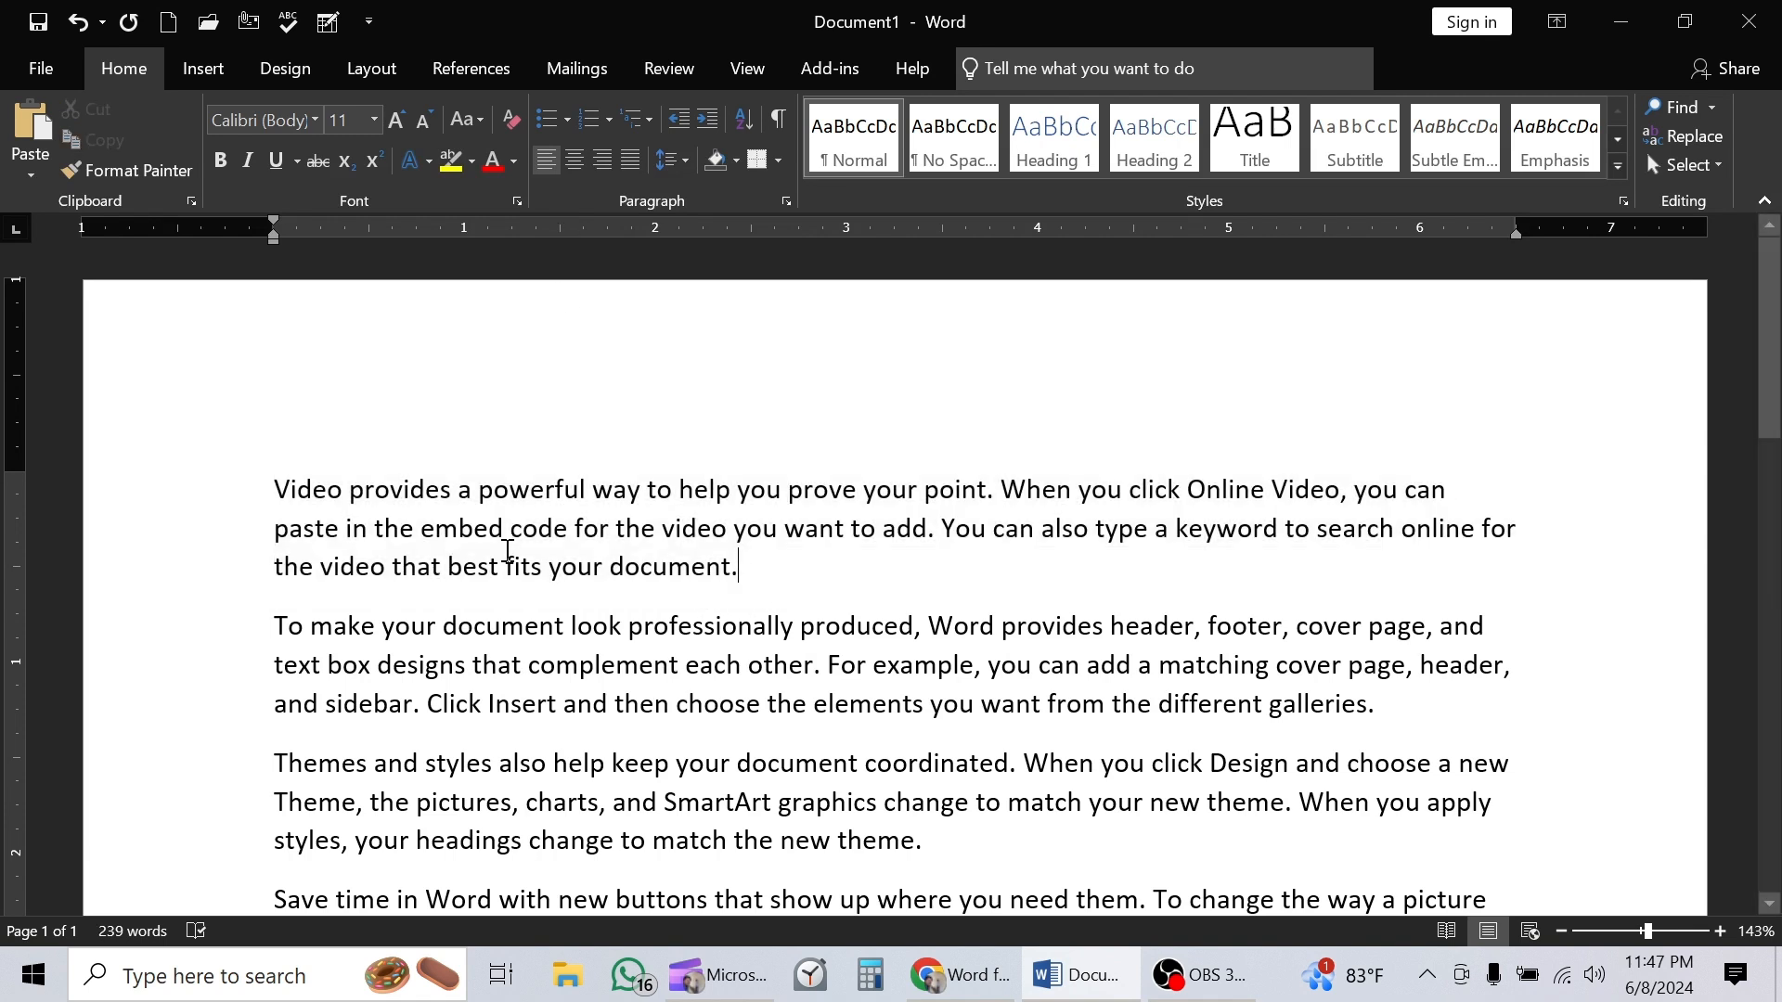
double_click(287, 490)
key(Right)
drag(239, 504, 517, 567)
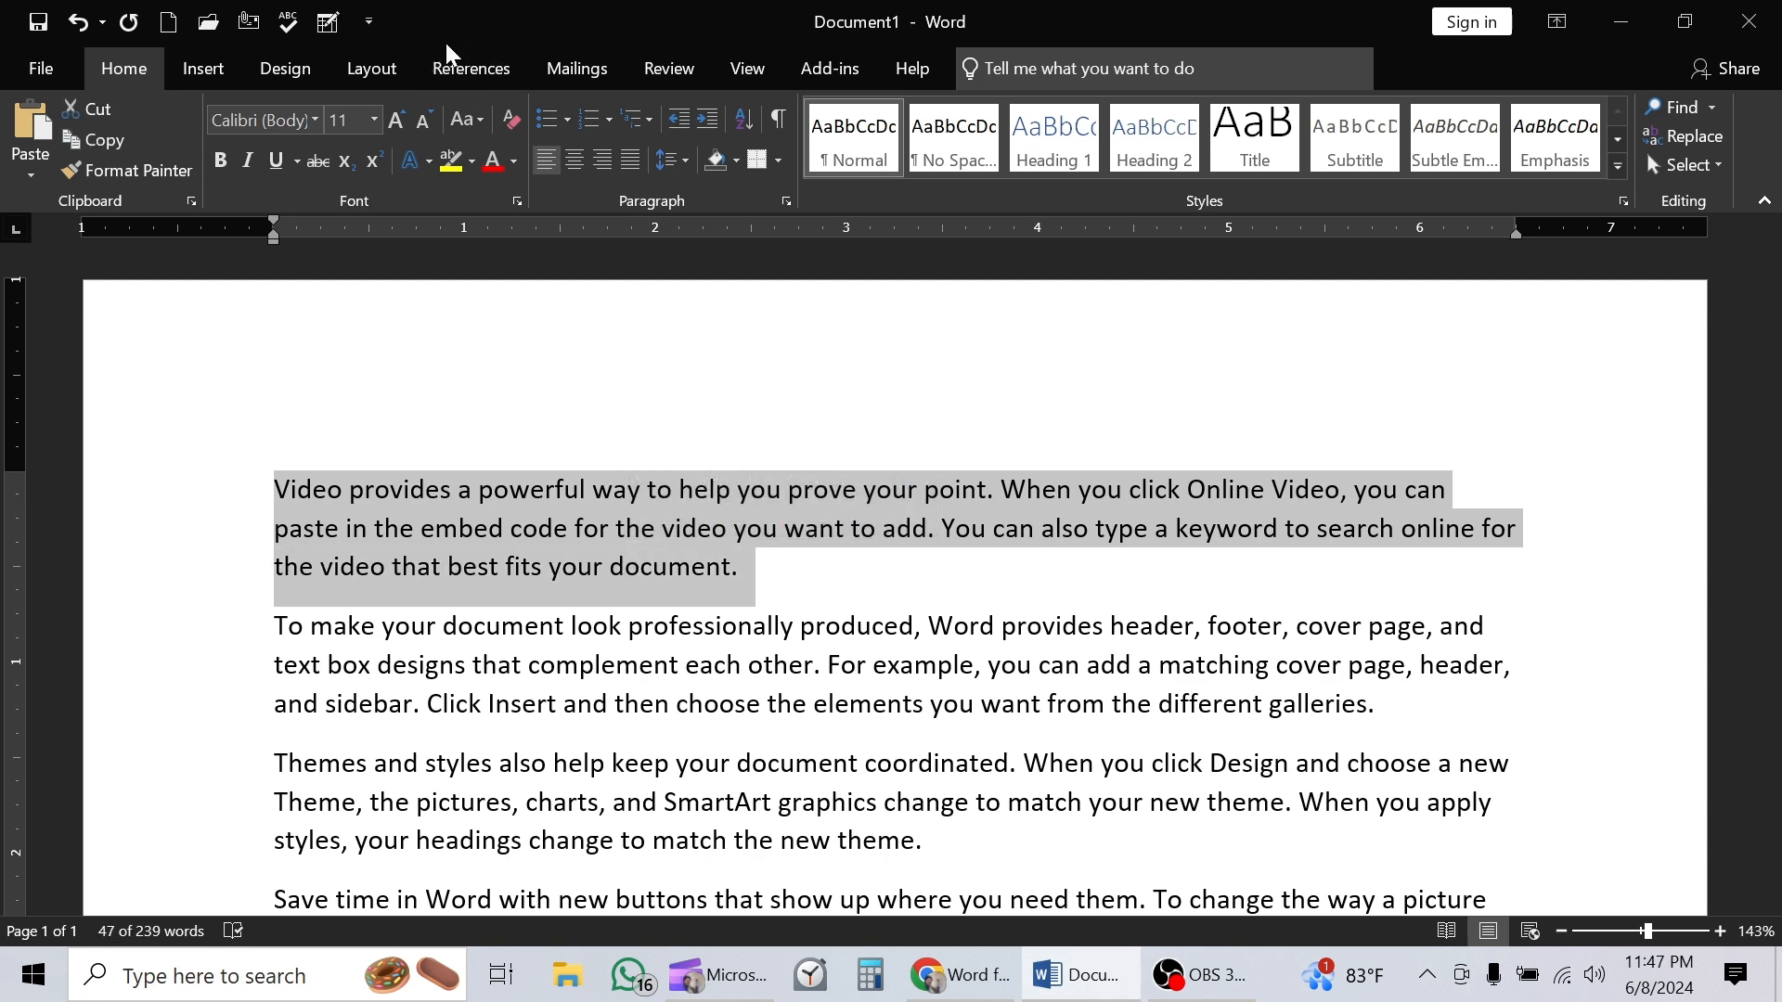
click(316, 117)
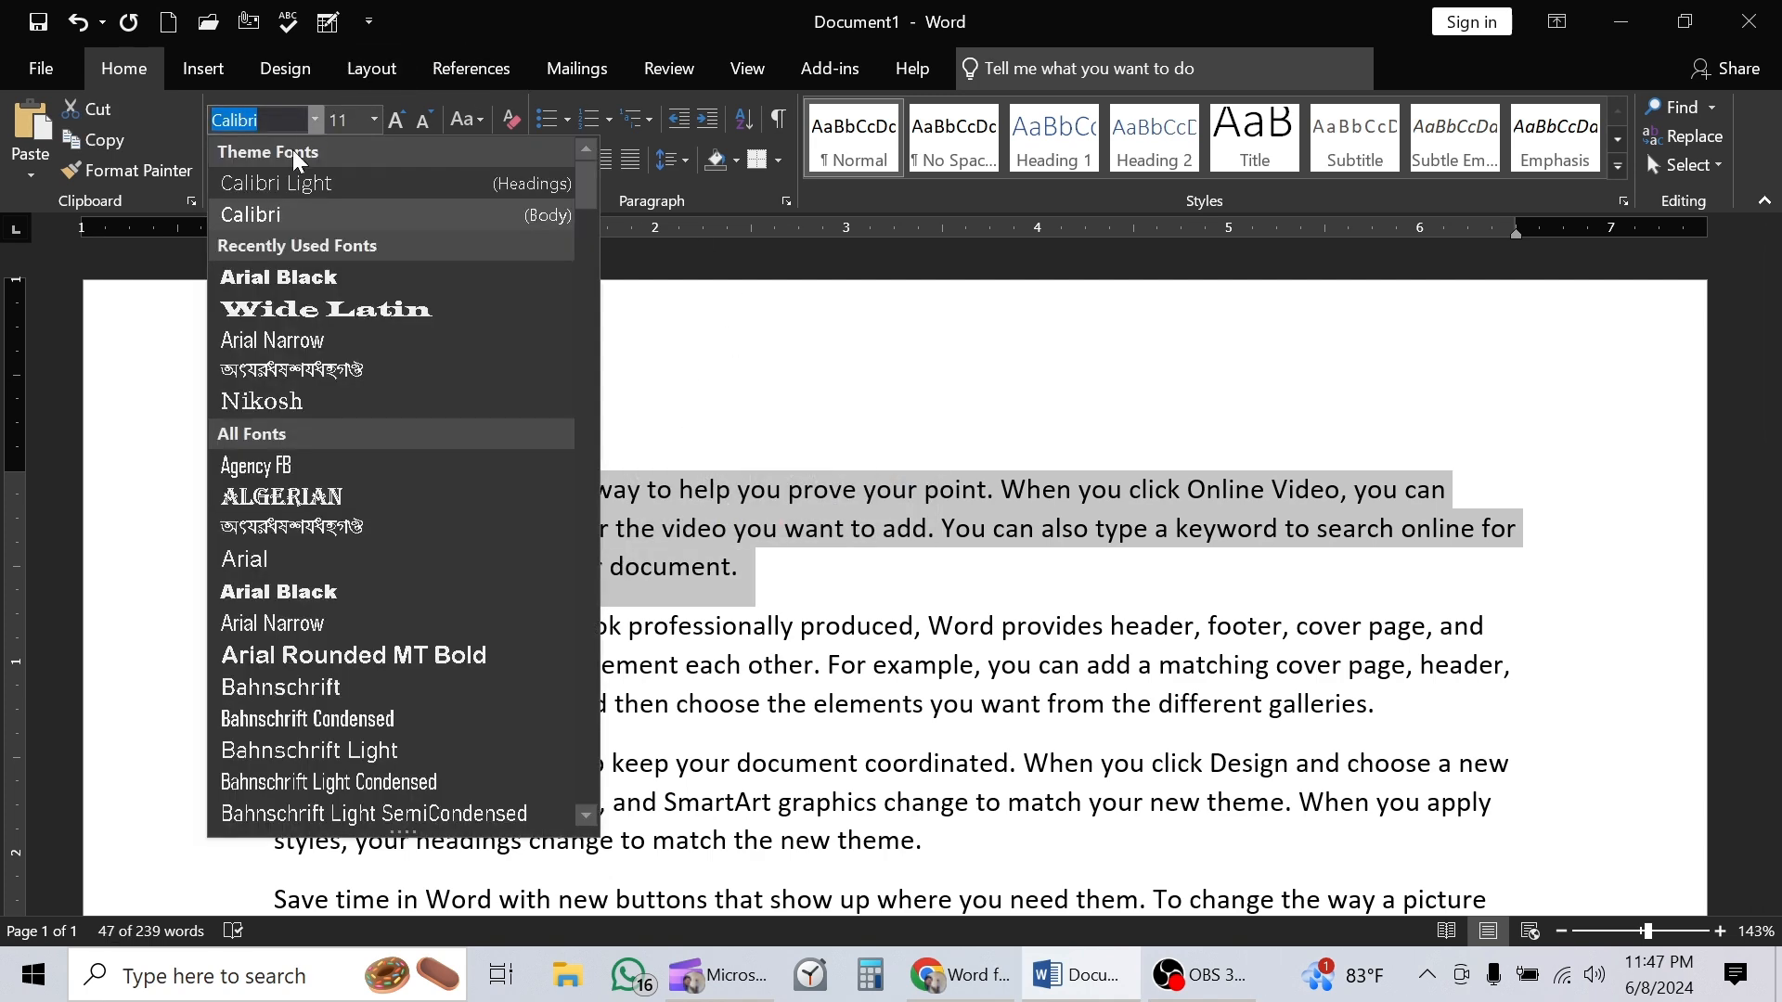
drag(587, 192, 572, 747)
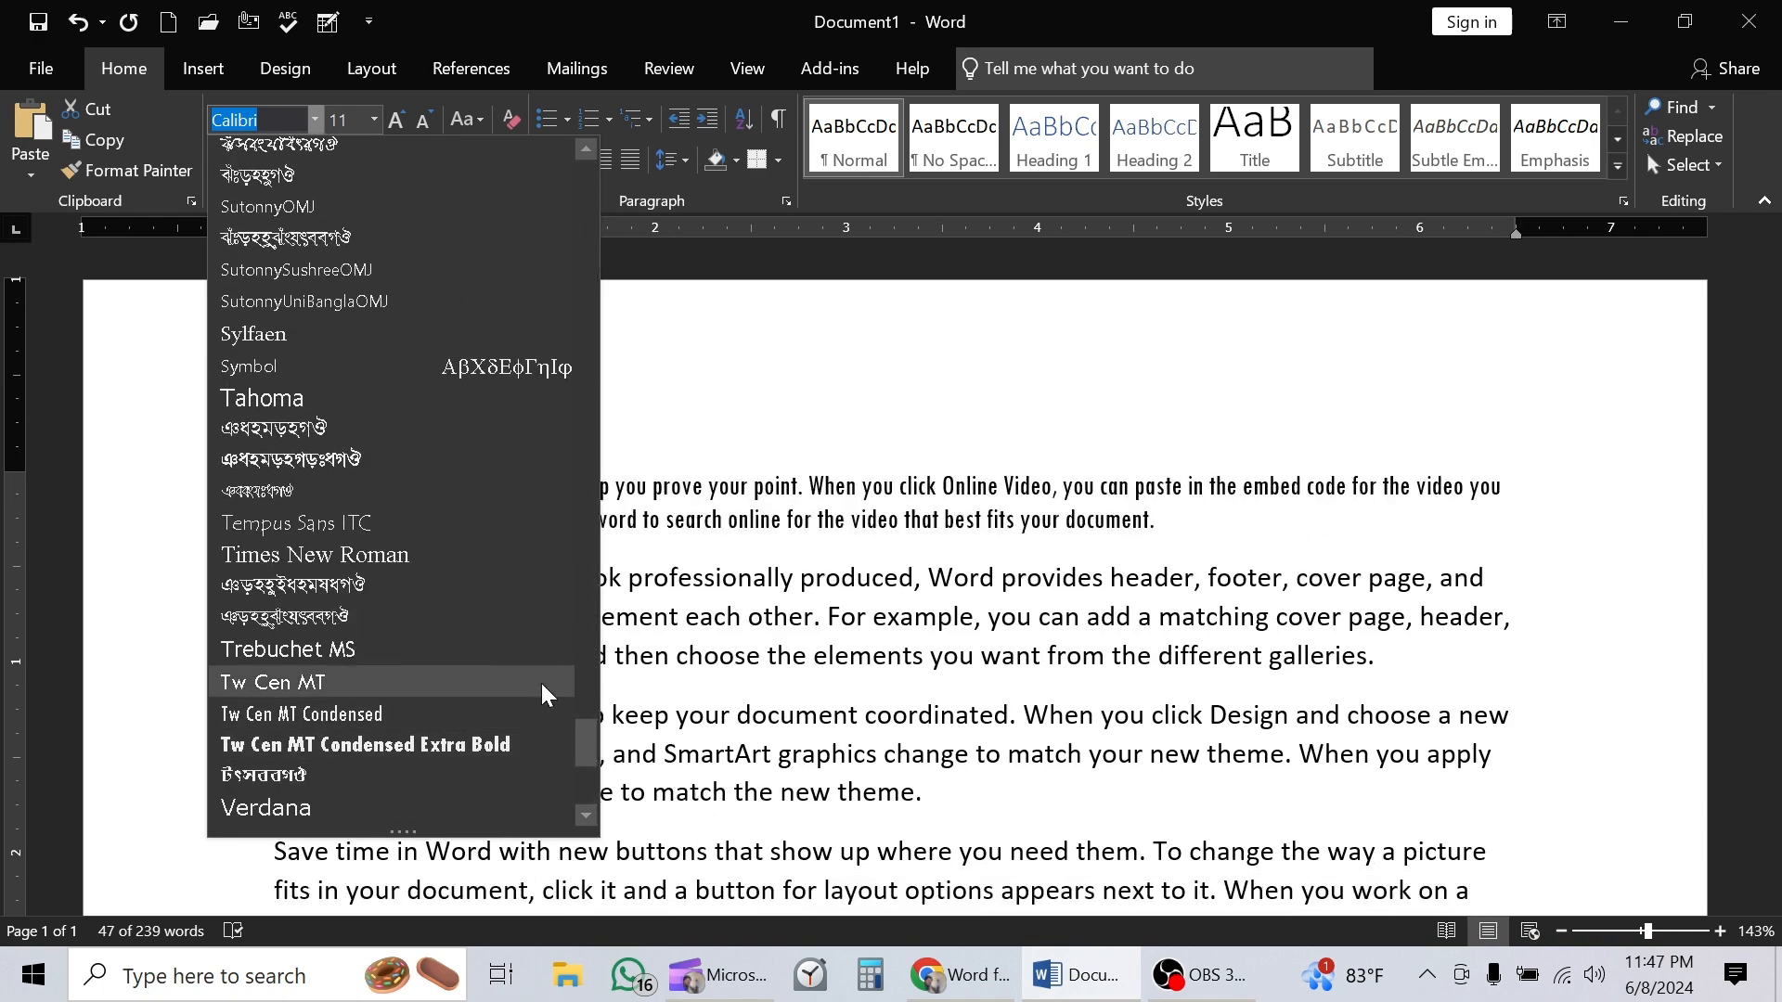
click(430, 565)
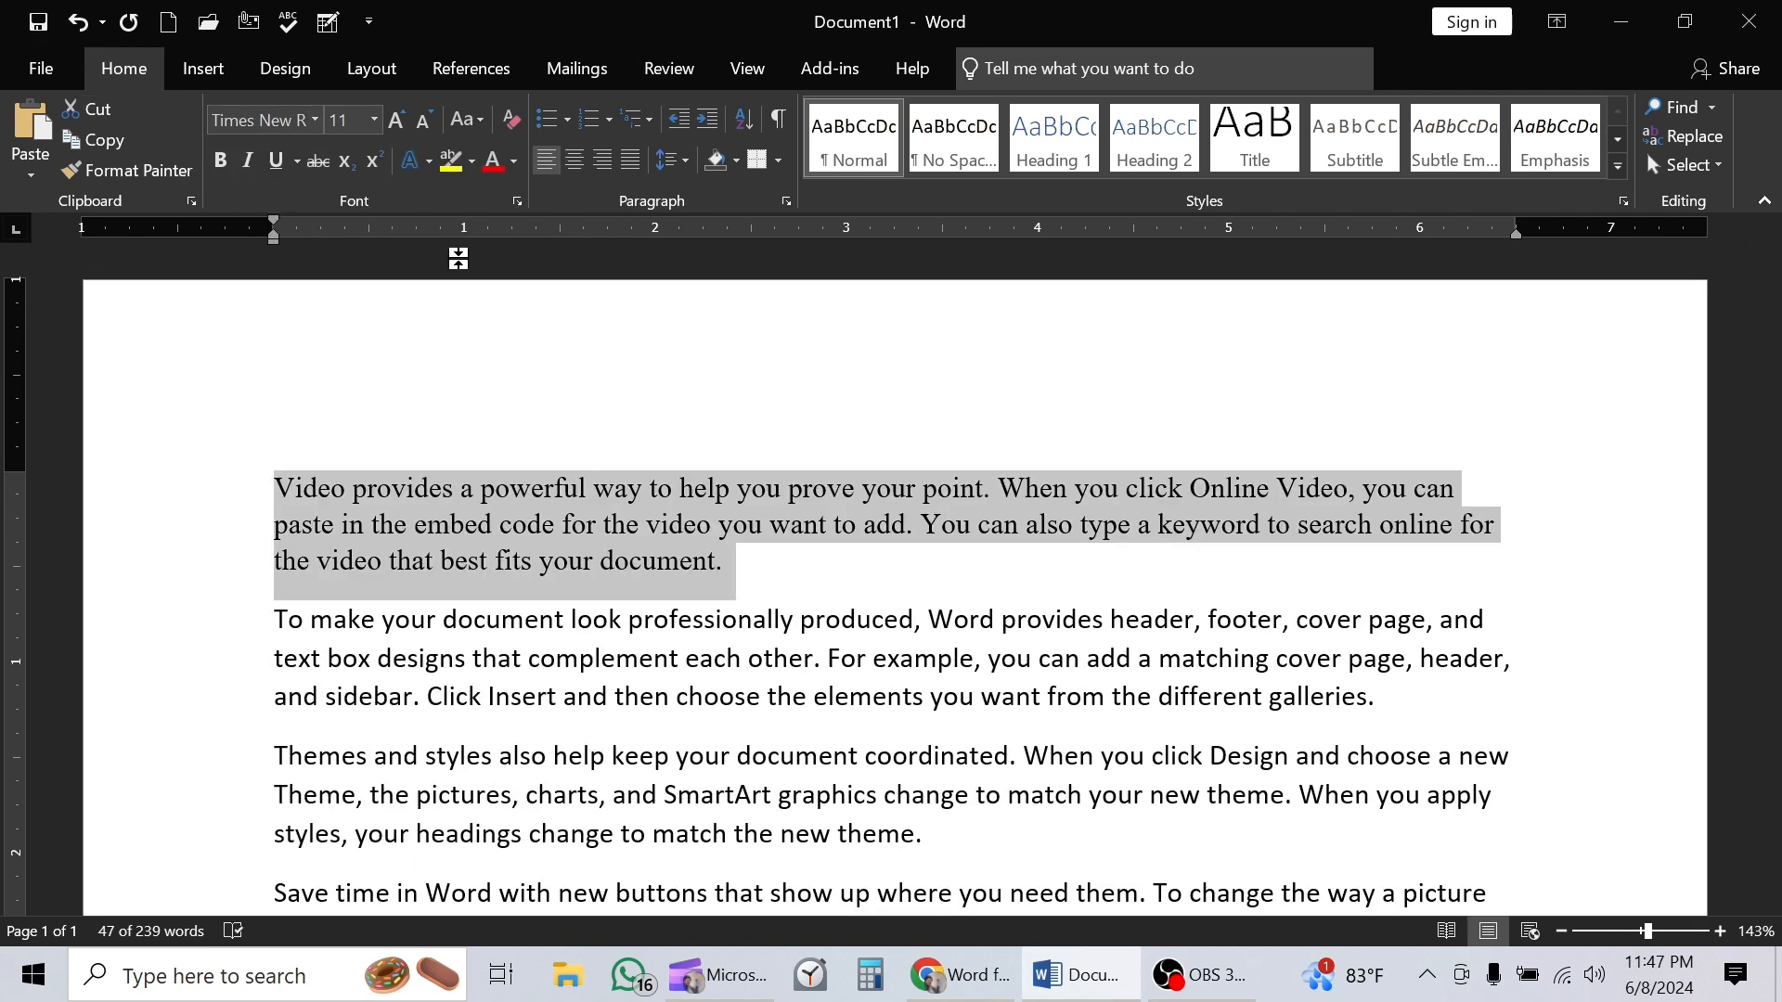
Step: Switch the first paragraph's font to Arial and back to Times New Roman
click(313, 121)
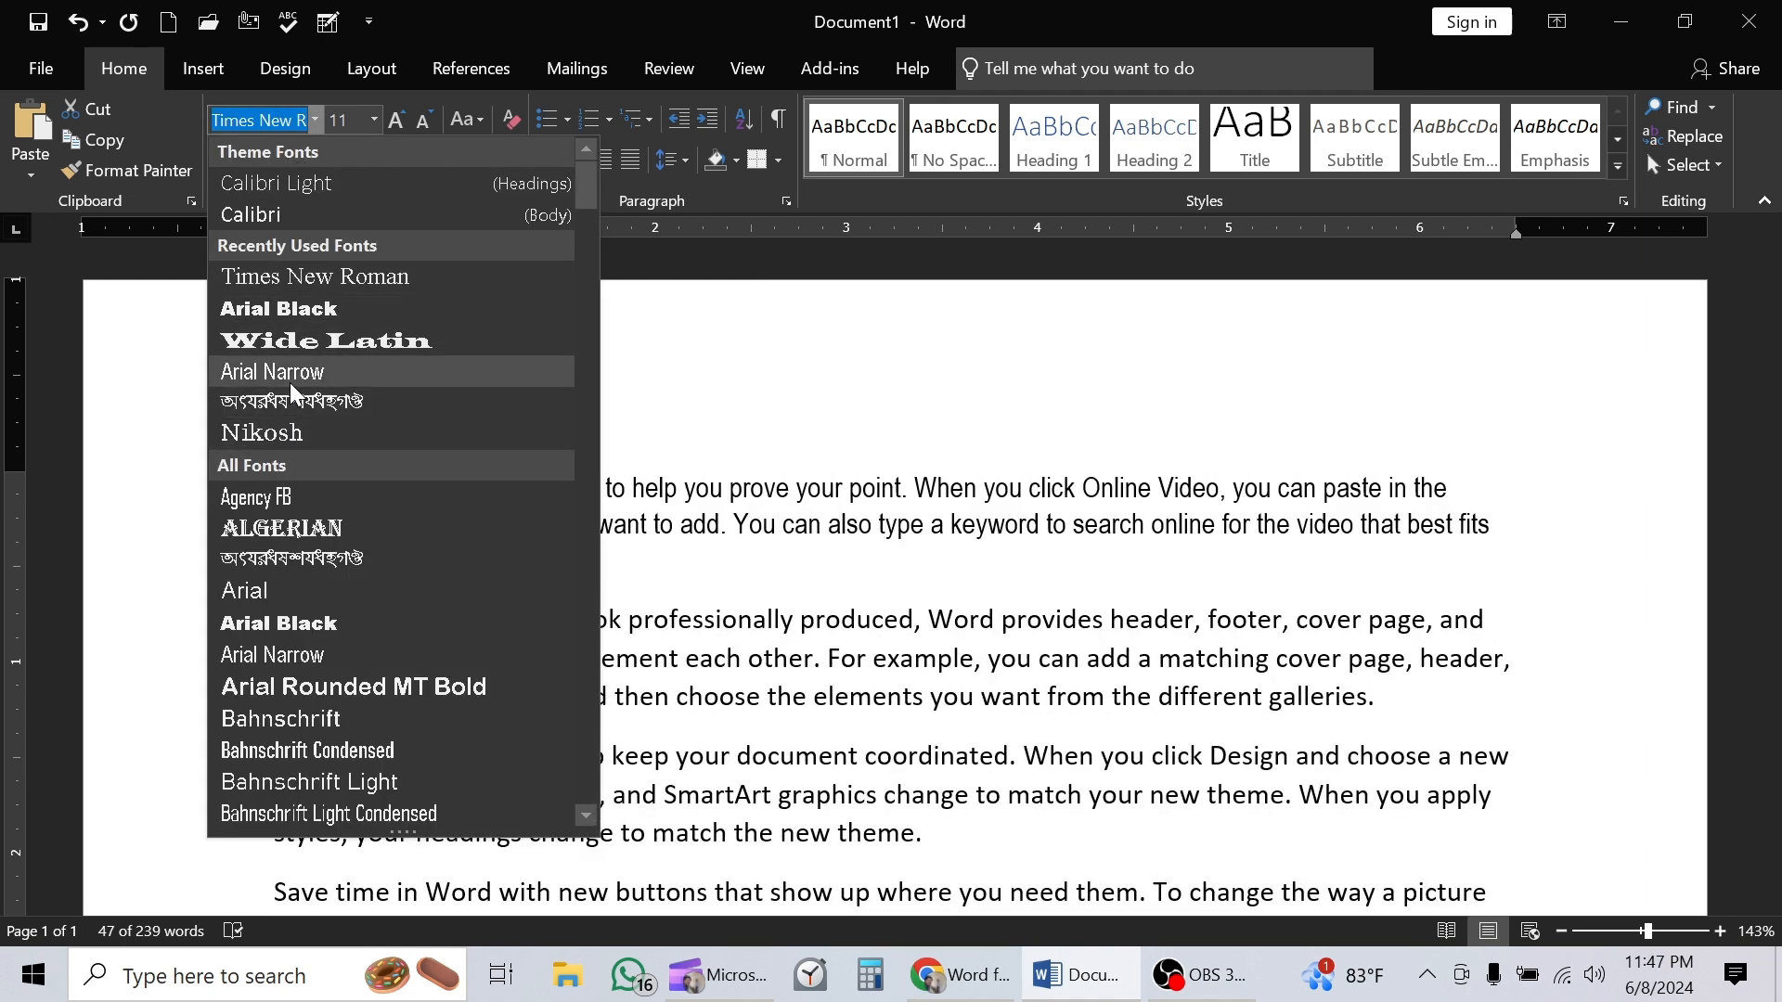
click(278, 595)
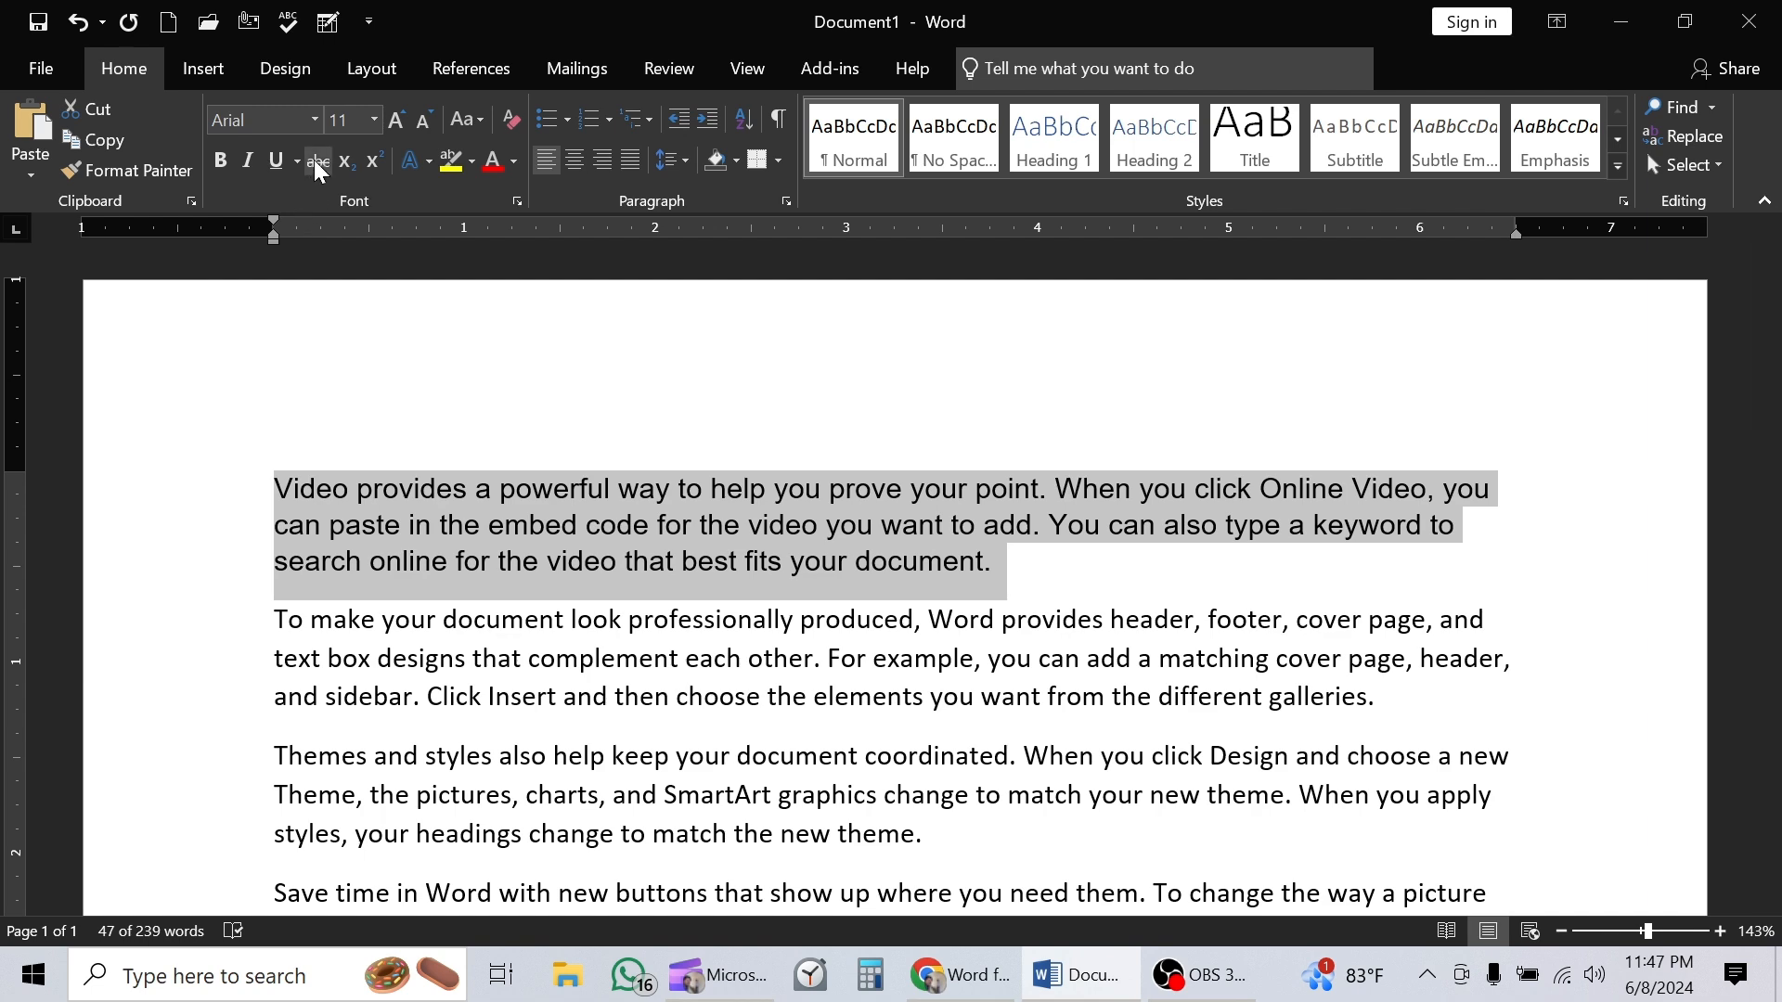
click(315, 122)
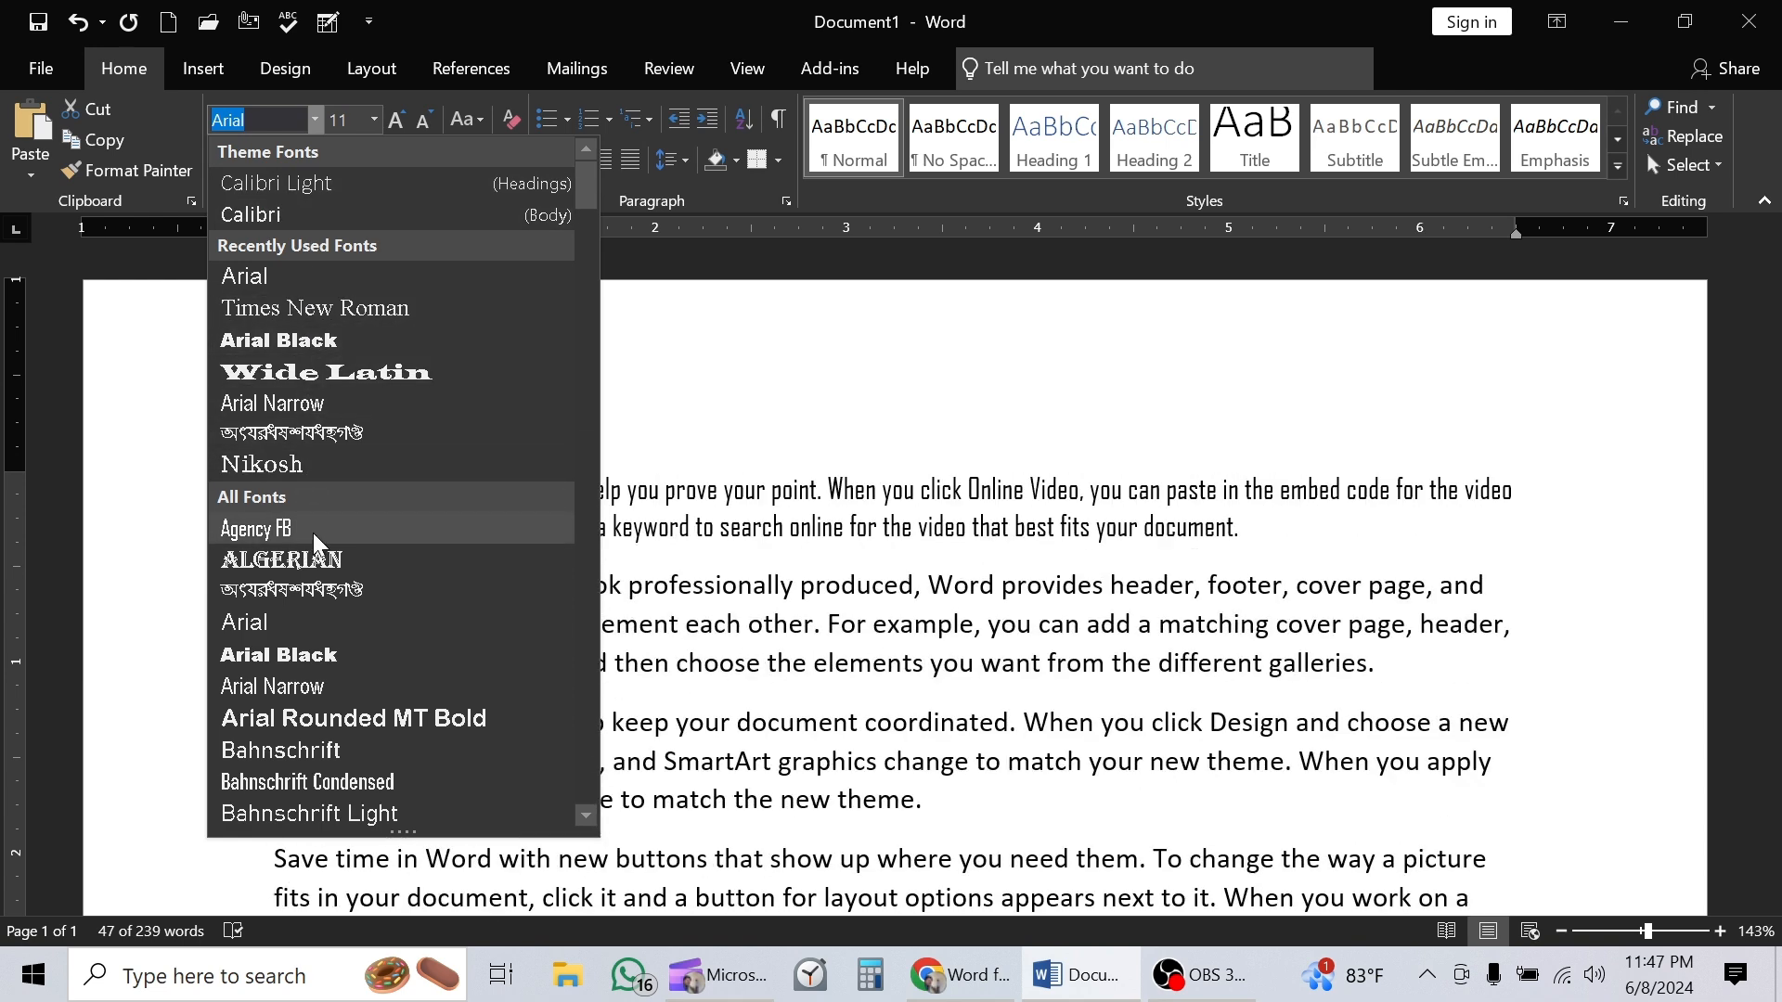
click(288, 313)
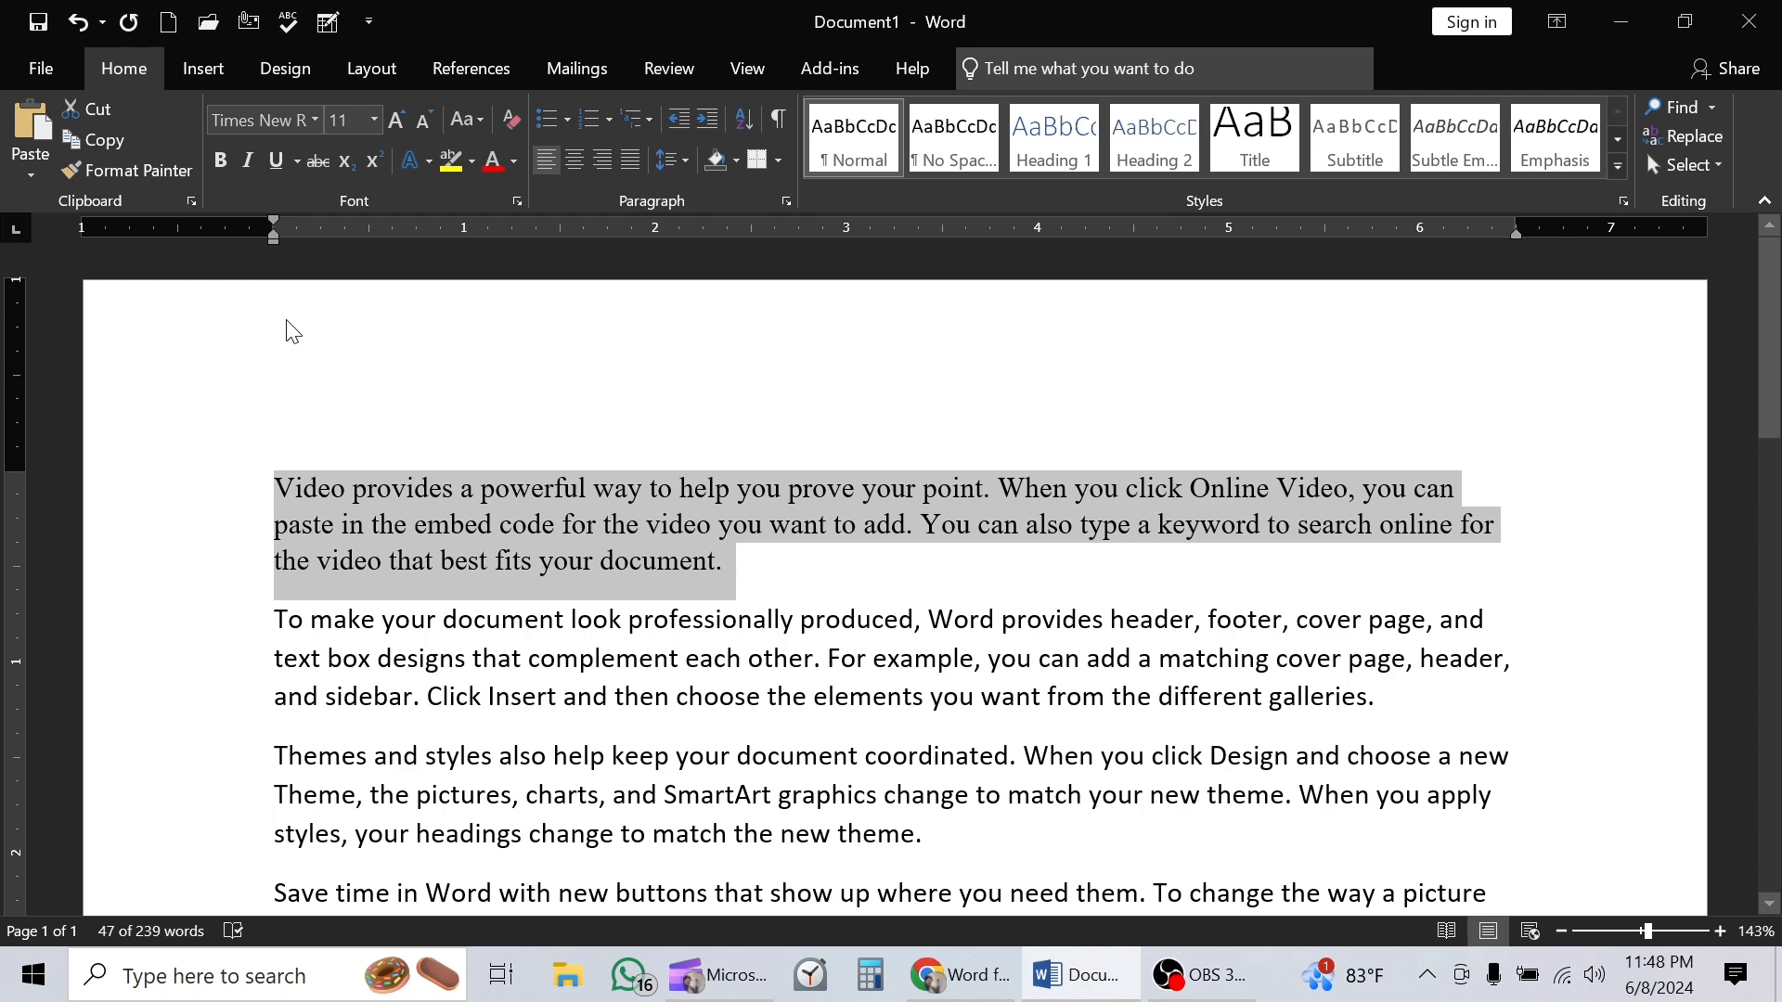
Step: Set the first paragraph's font to Arial by entering the font name, keeping the paragraph selected
click(309, 128)
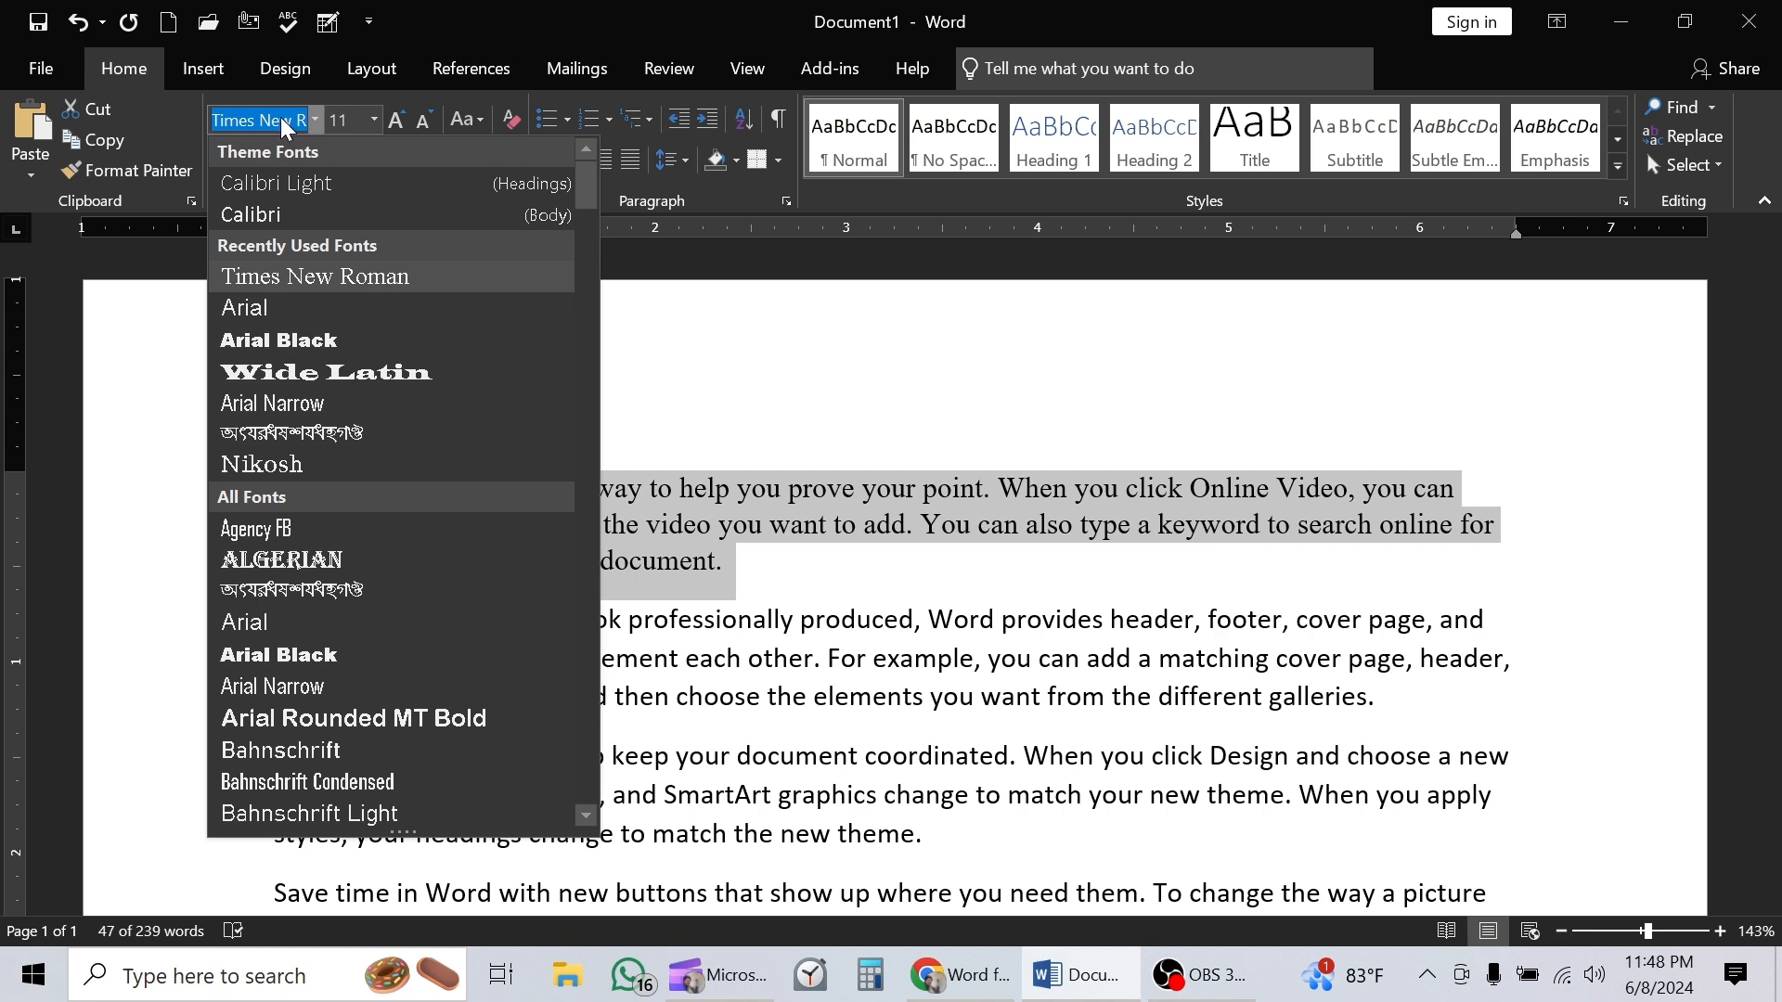
text(Ar)
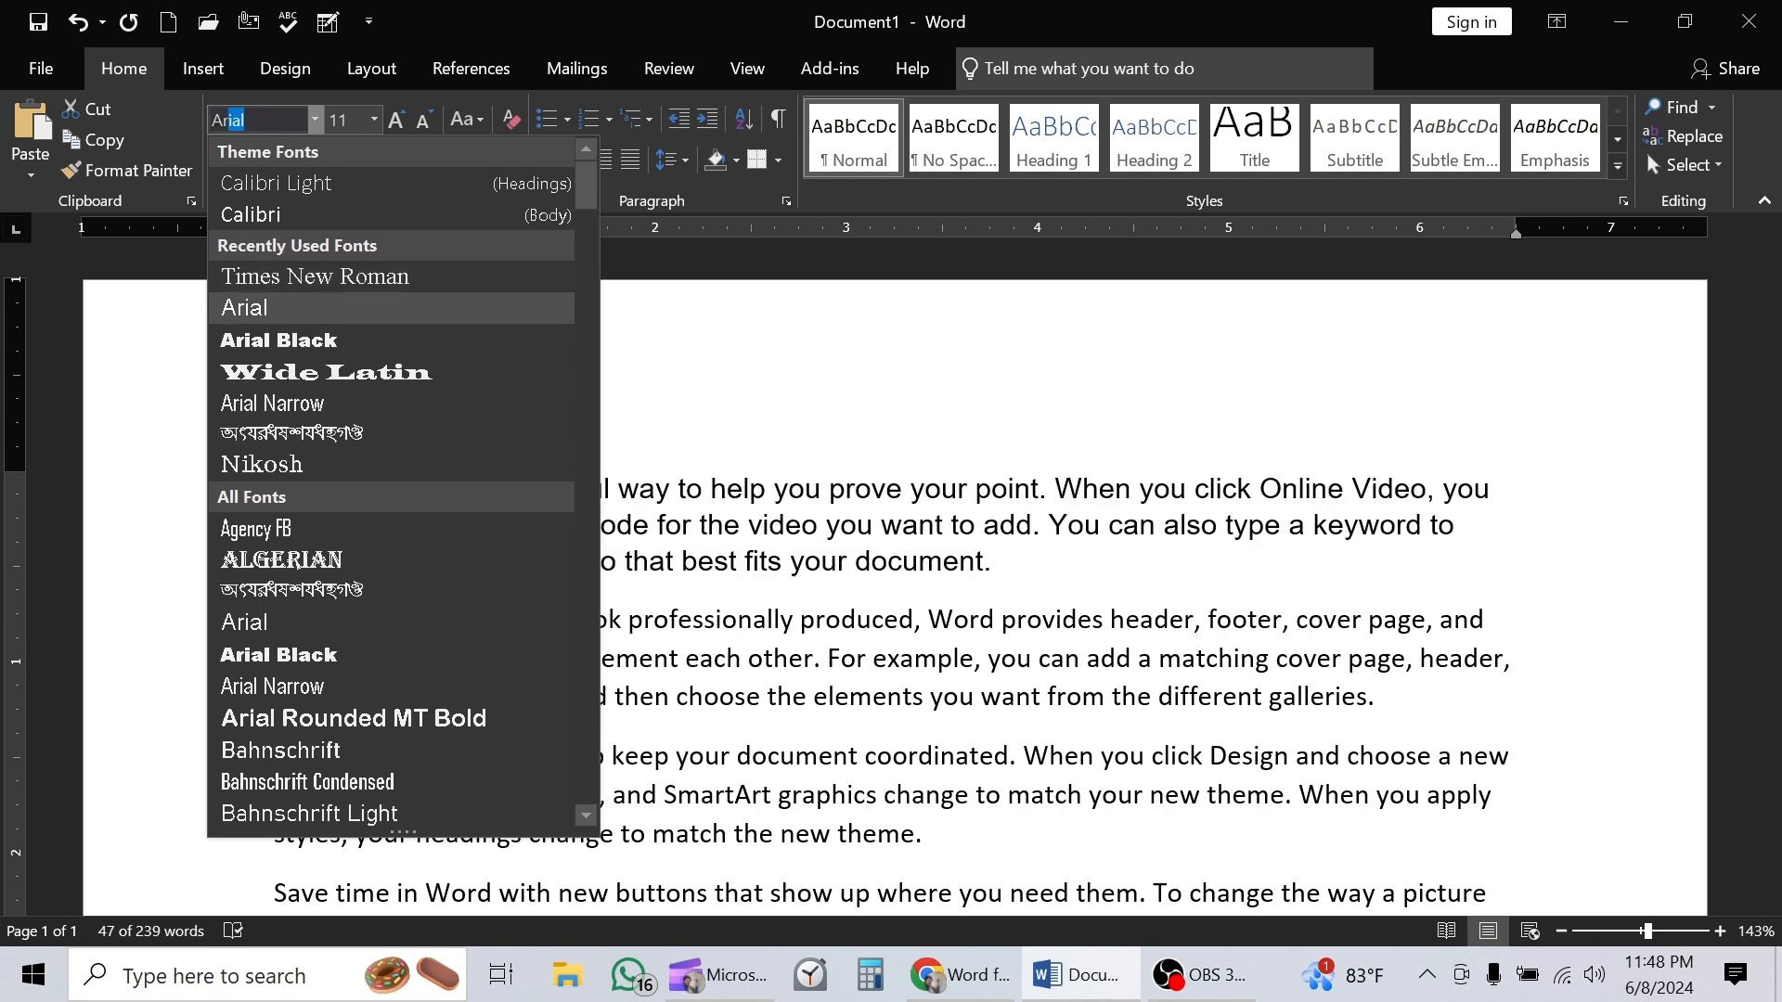
text(ial)
key(Return)
click(314, 119)
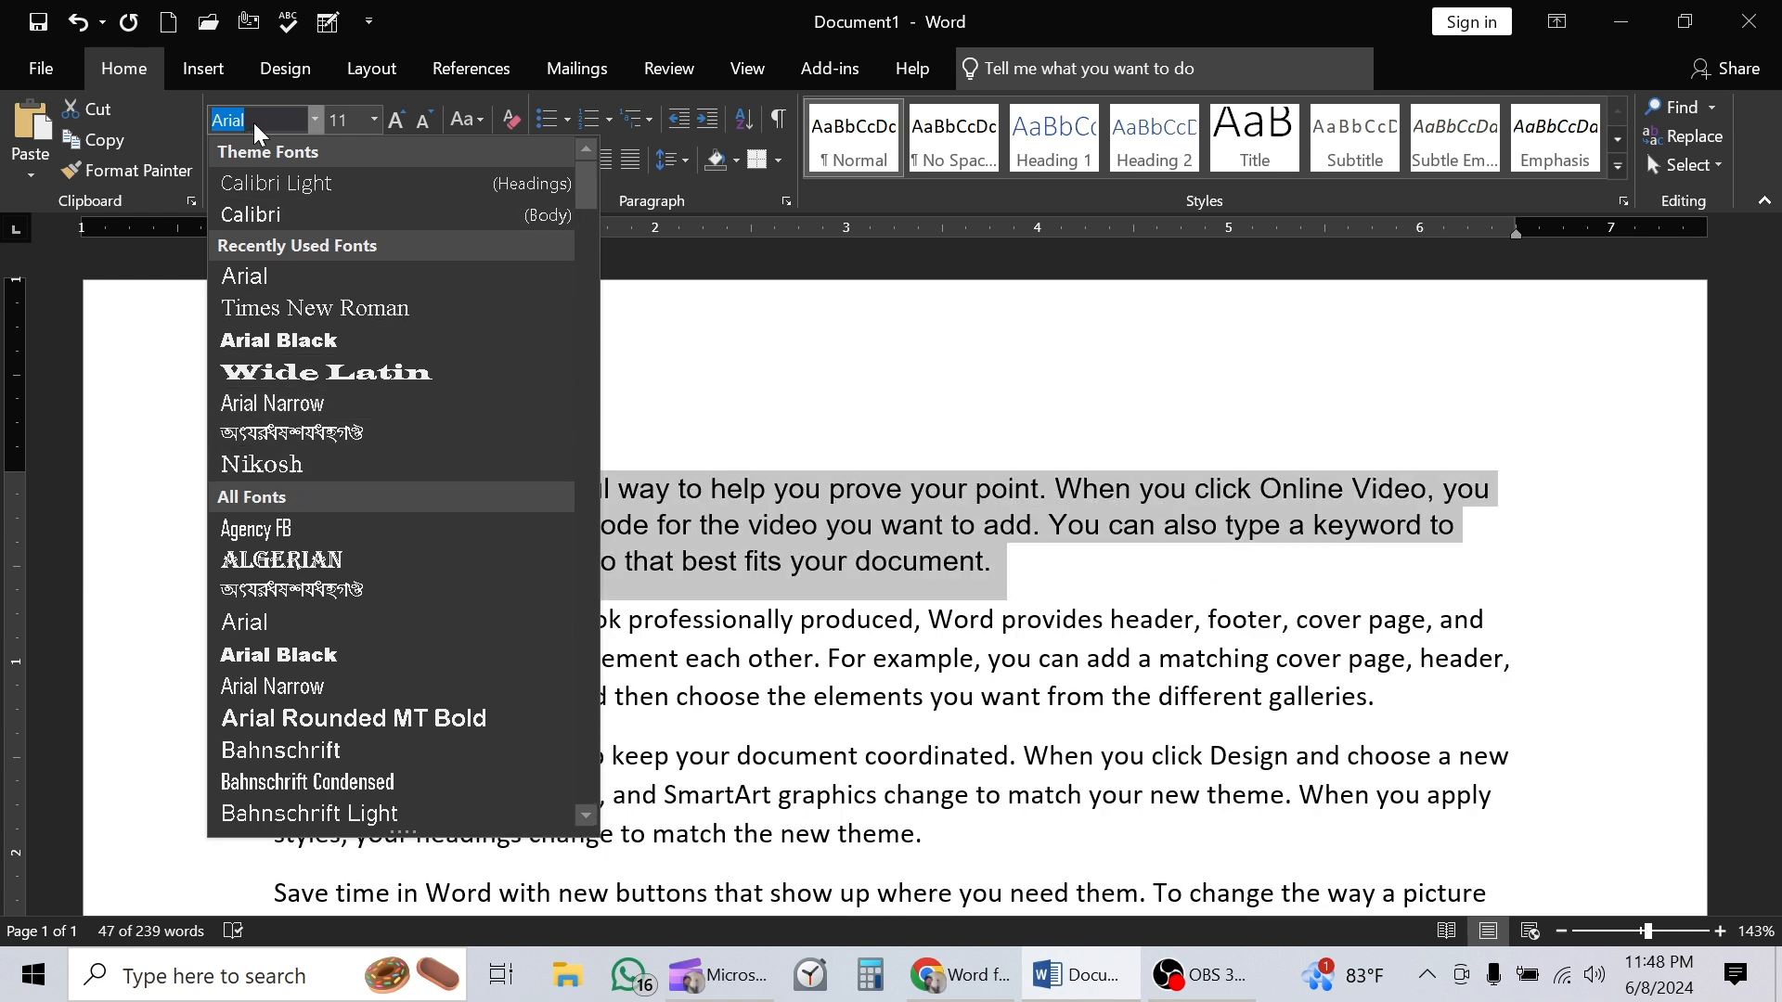
click(803, 492)
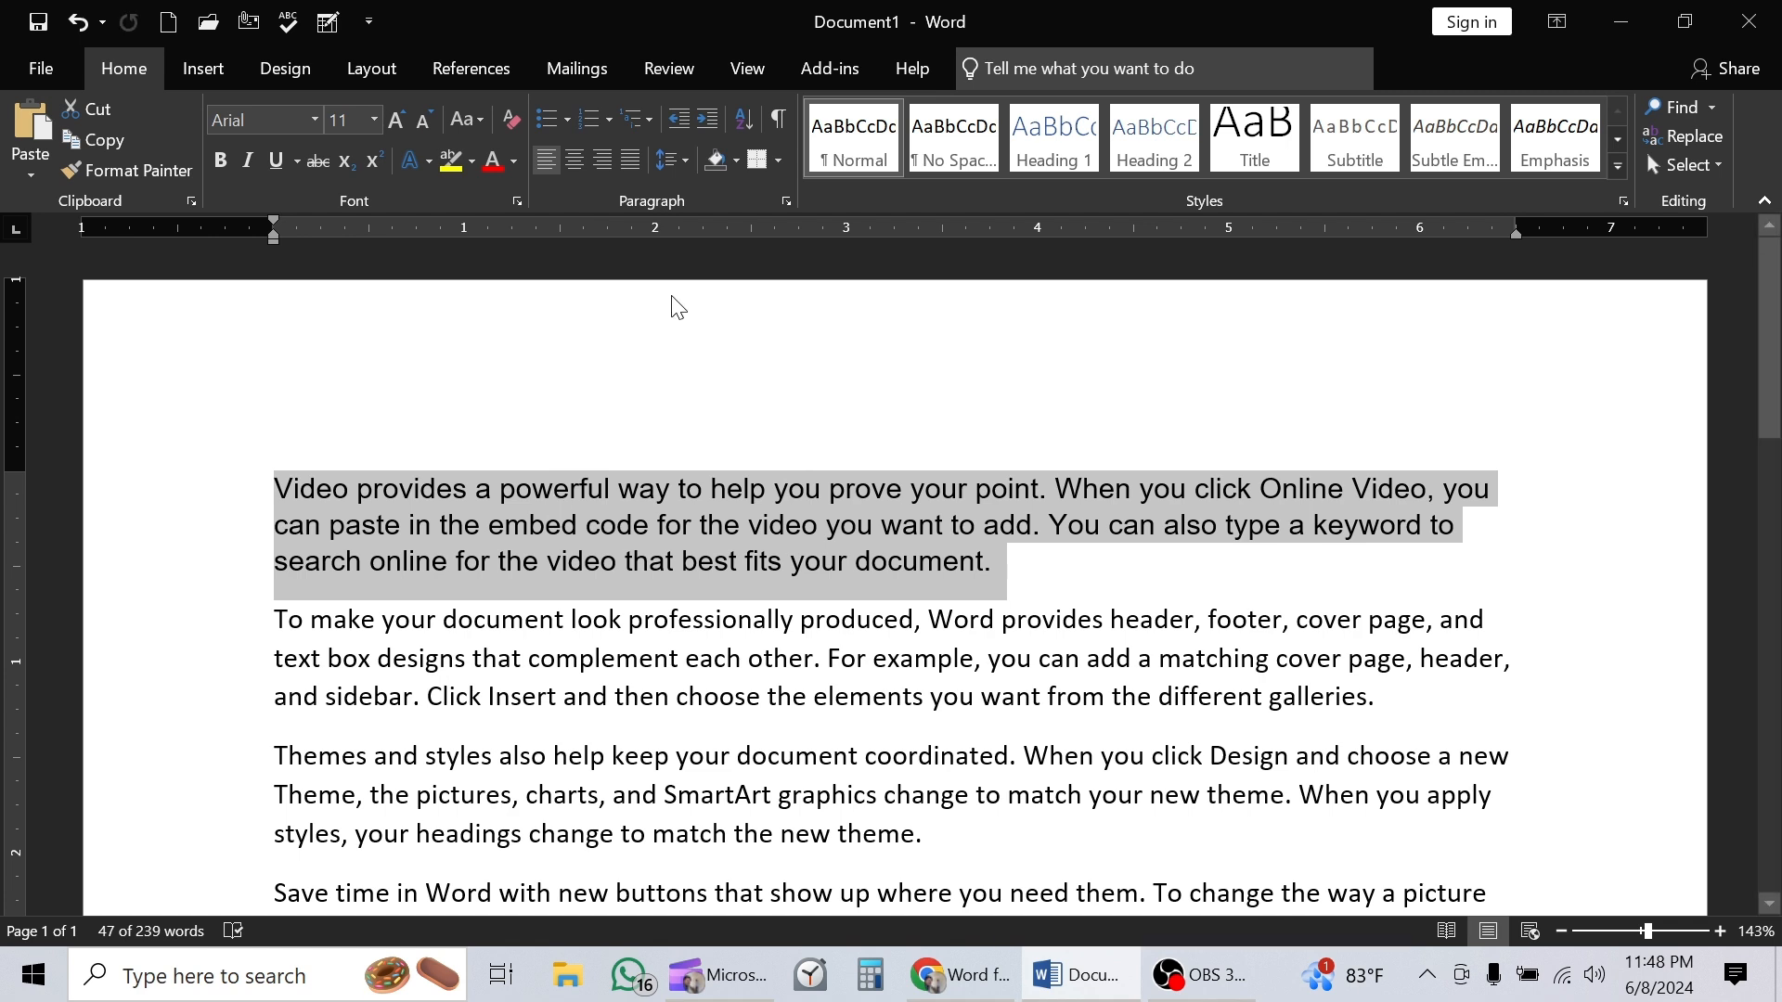
Step: Set the first paragraph's font size to 12, then enlarge it stepwise to 18
click(374, 121)
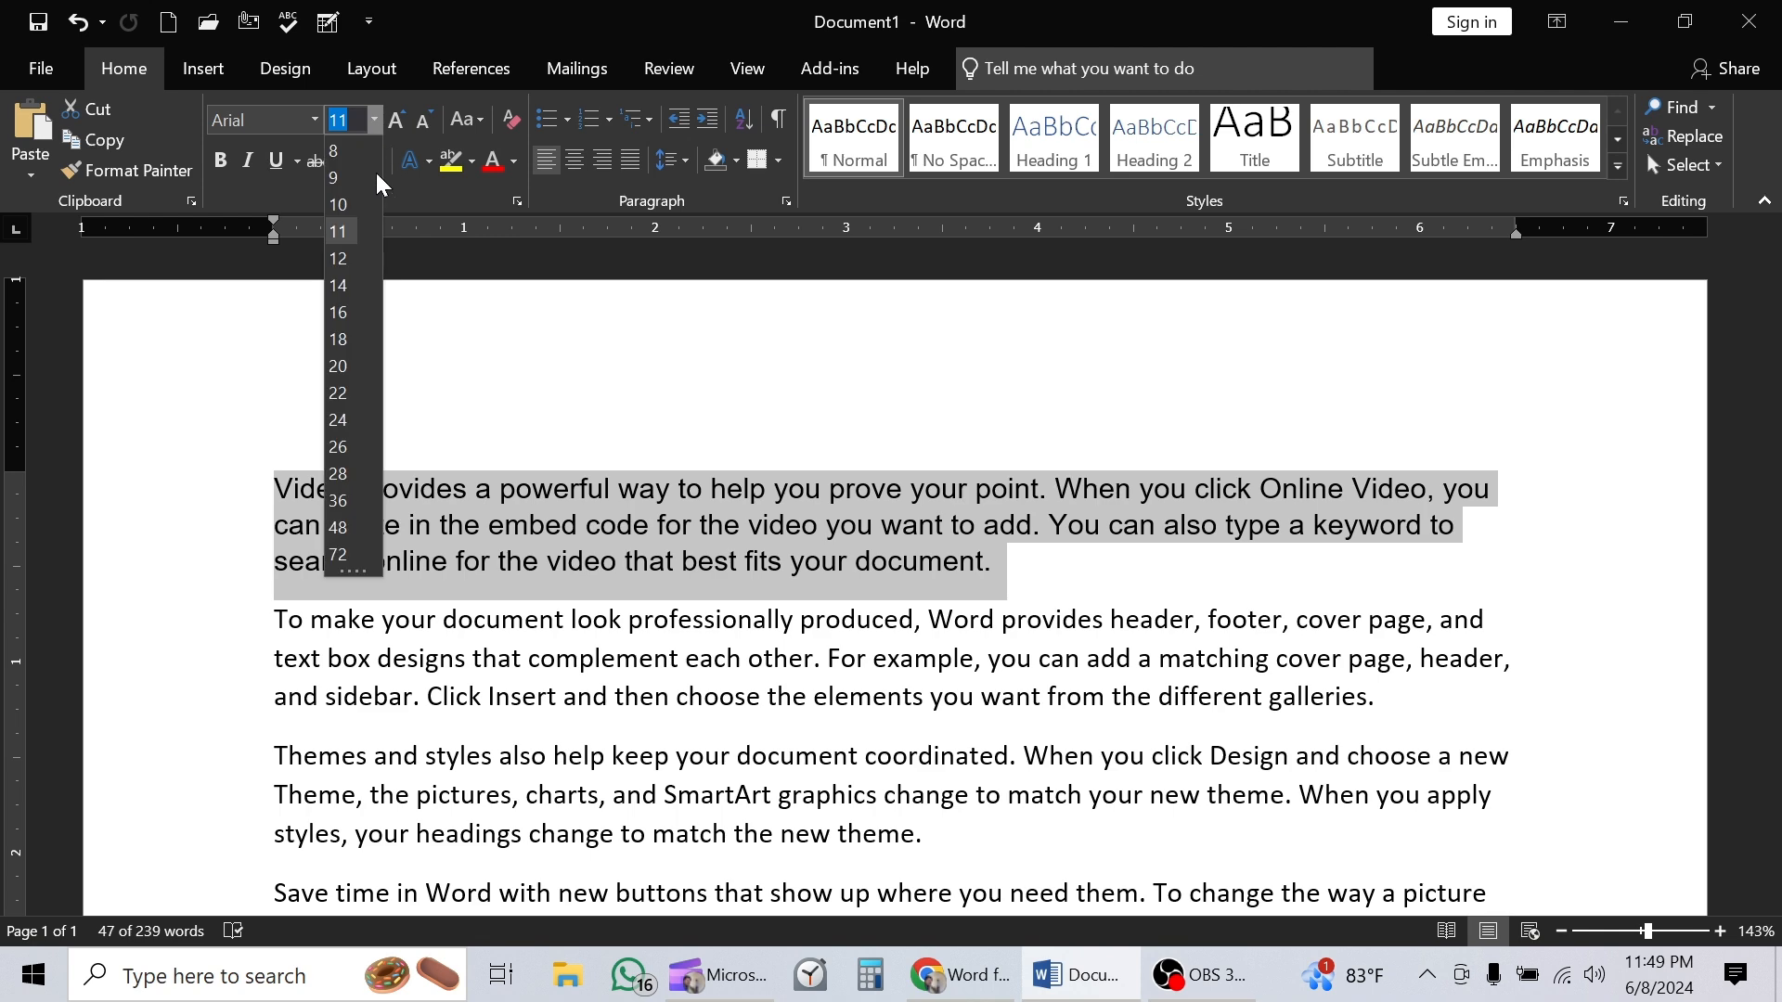
click(353, 260)
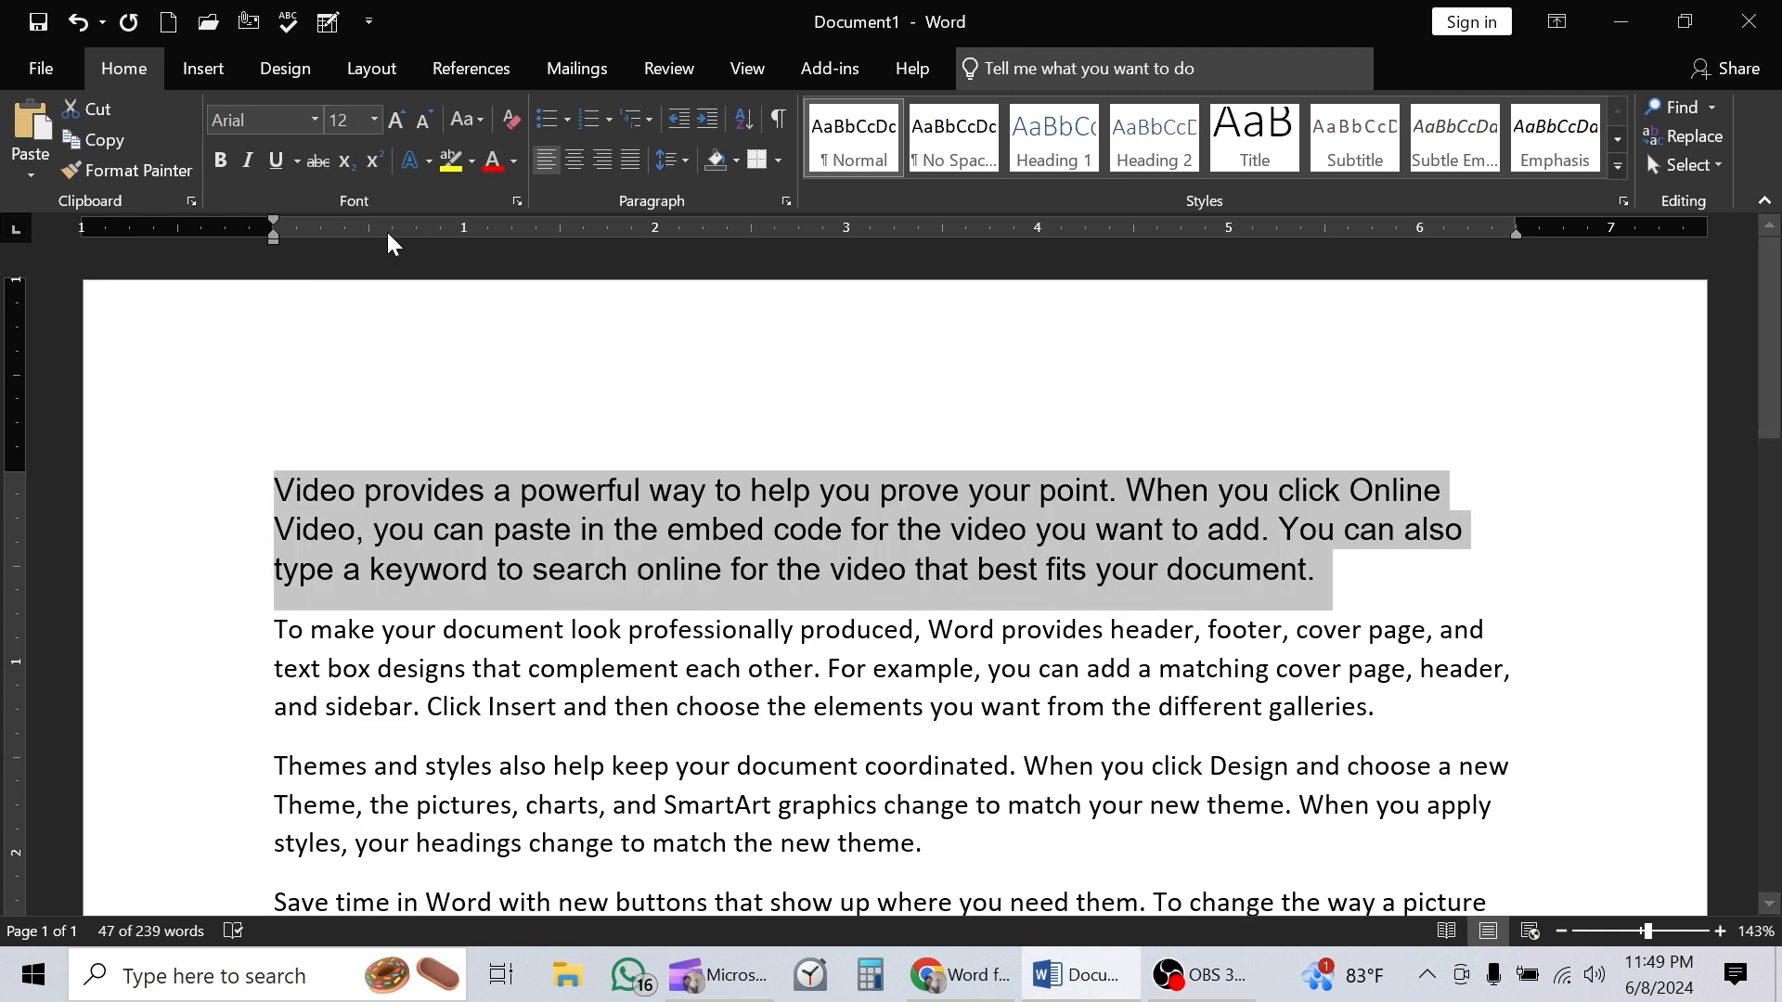
key(ctrl+shift+period)
key(ctrl+shift+period)
key(ctrl+shift+period)
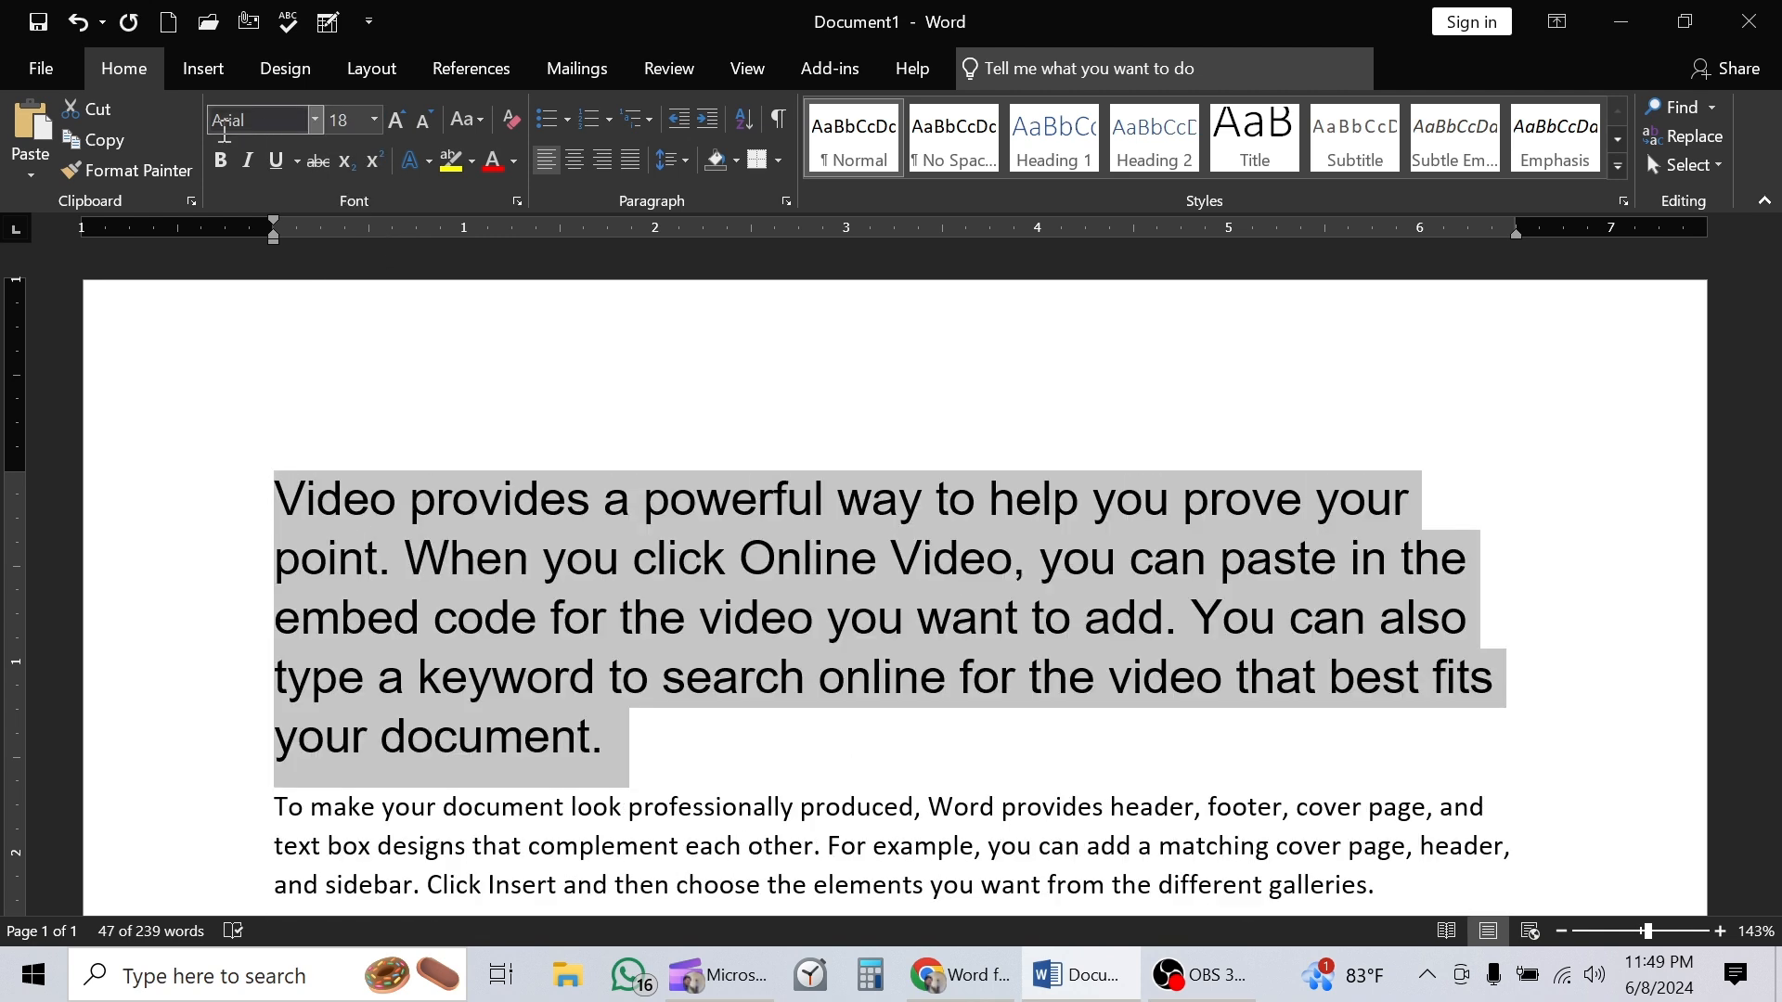
Step: Increase the first paragraph's font size stepwise to 24
click(397, 121)
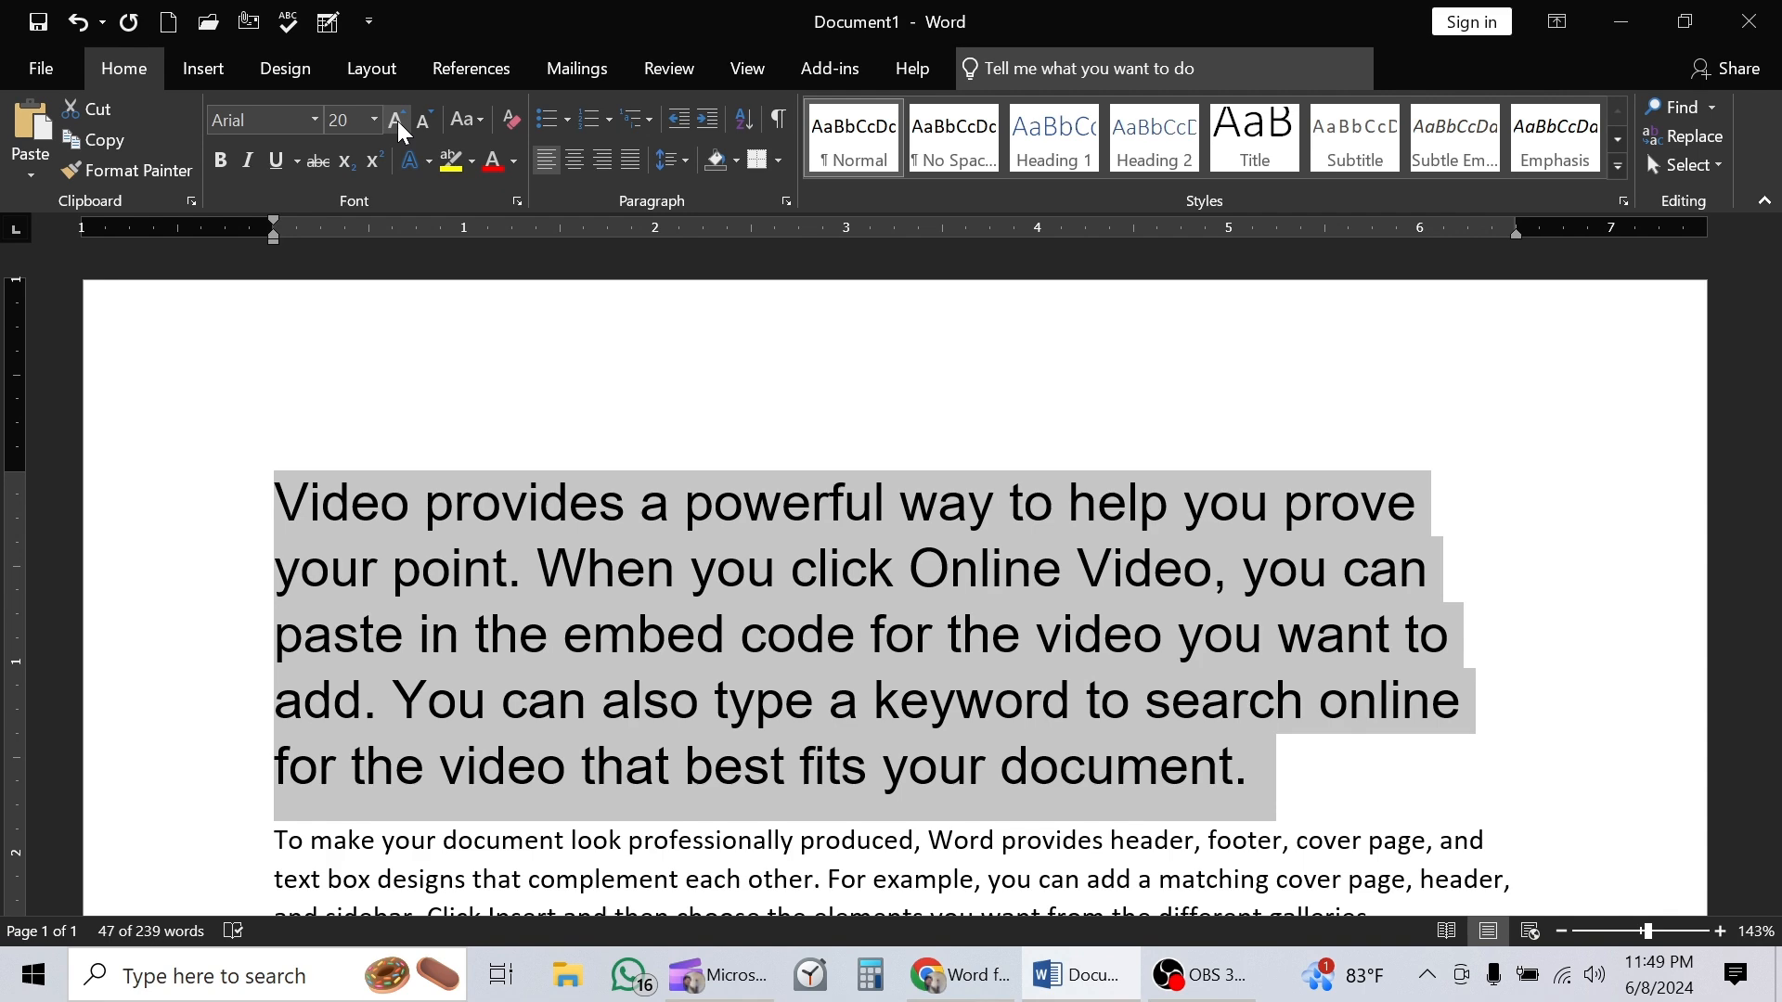
click(398, 121)
click(397, 121)
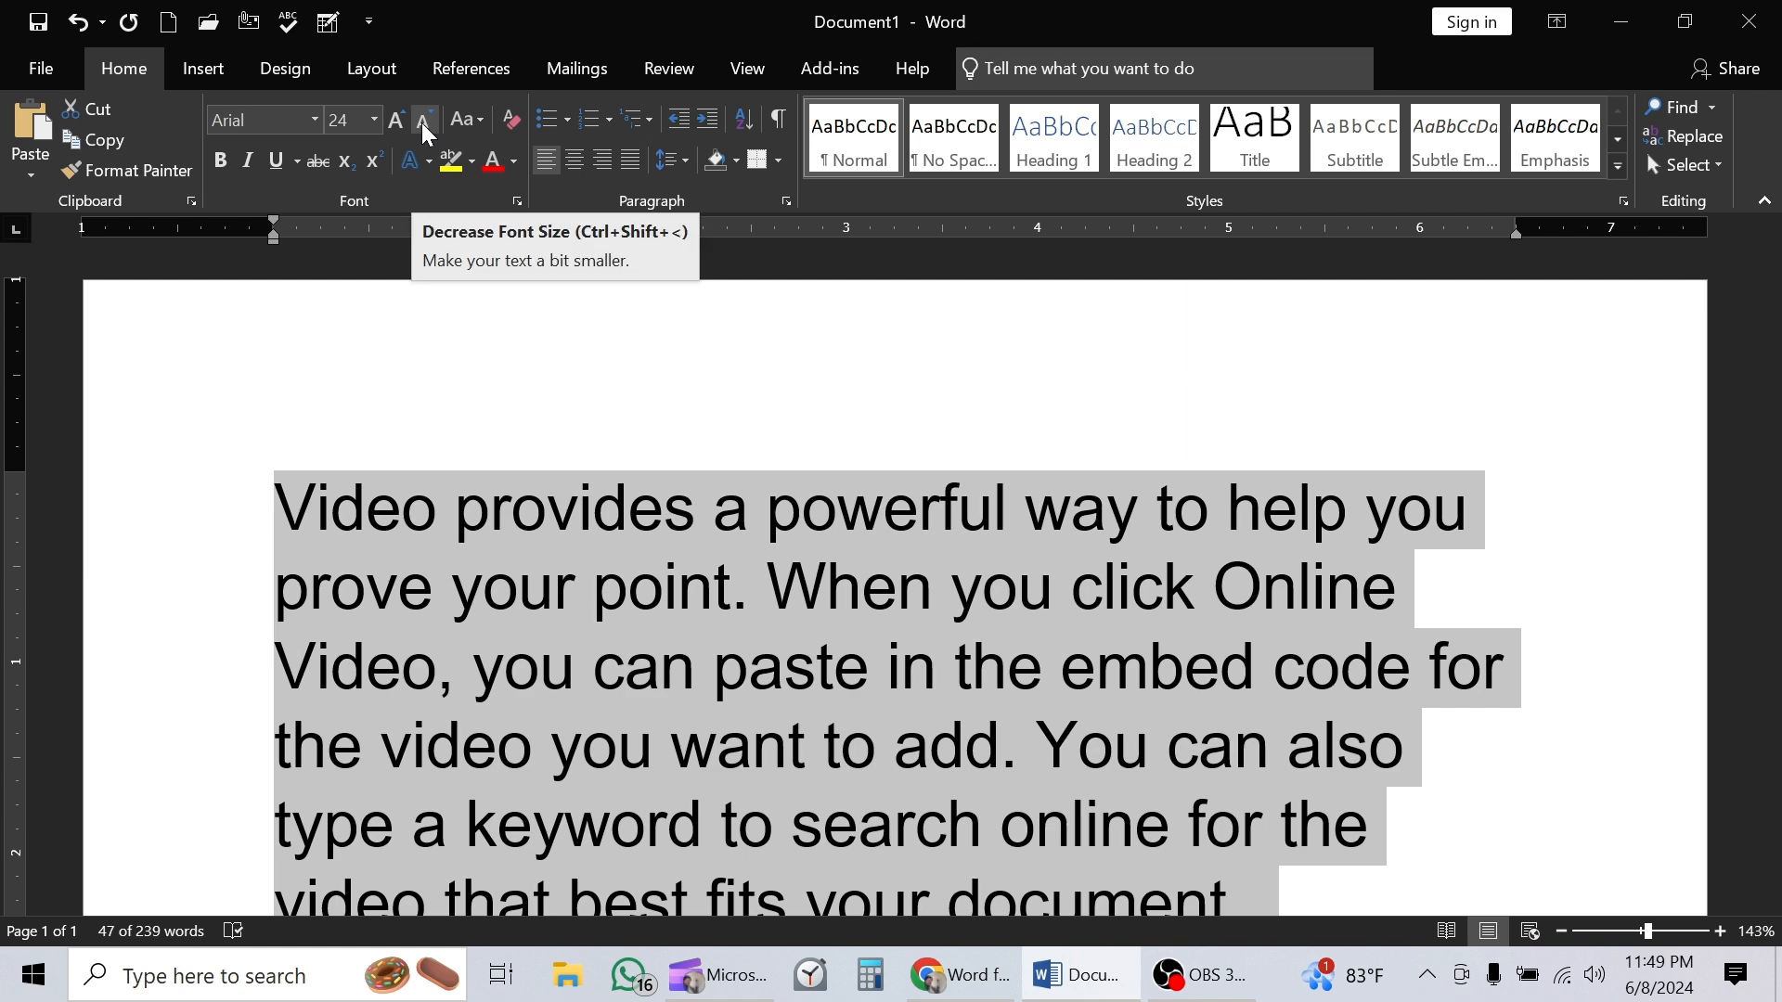
Step: Decrease the first paragraph's font size stepwise to 16
click(423, 120)
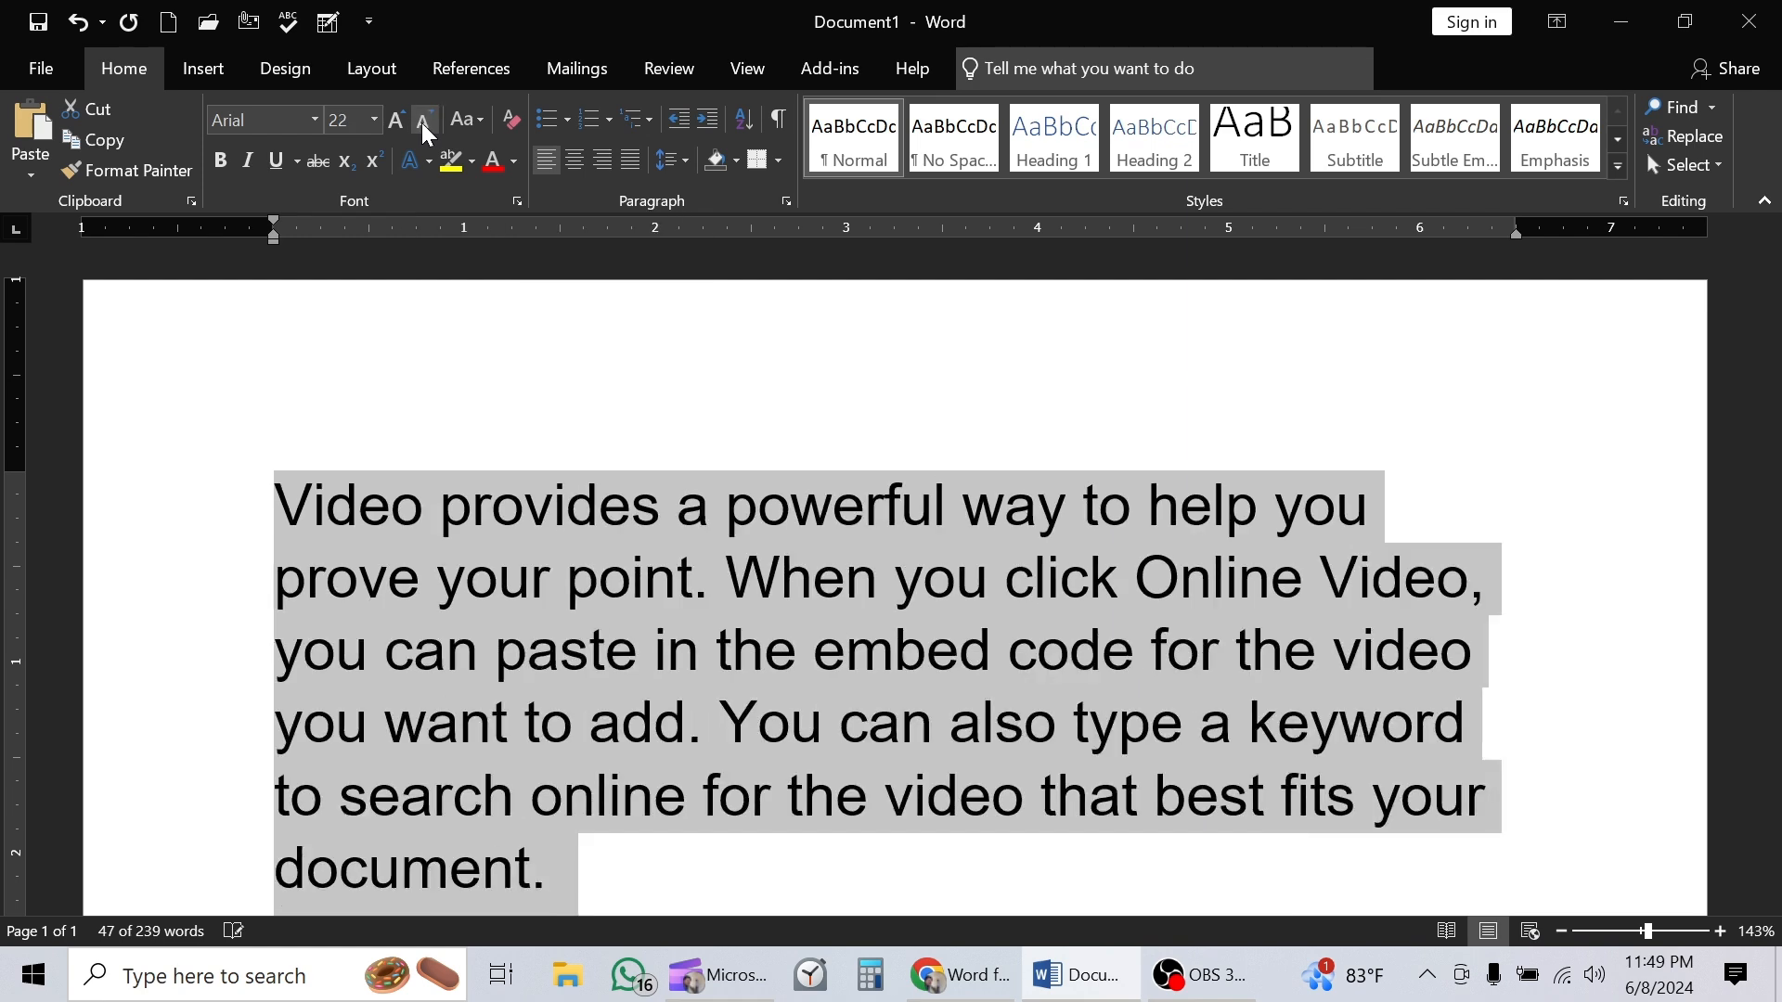
click(422, 121)
click(422, 121)
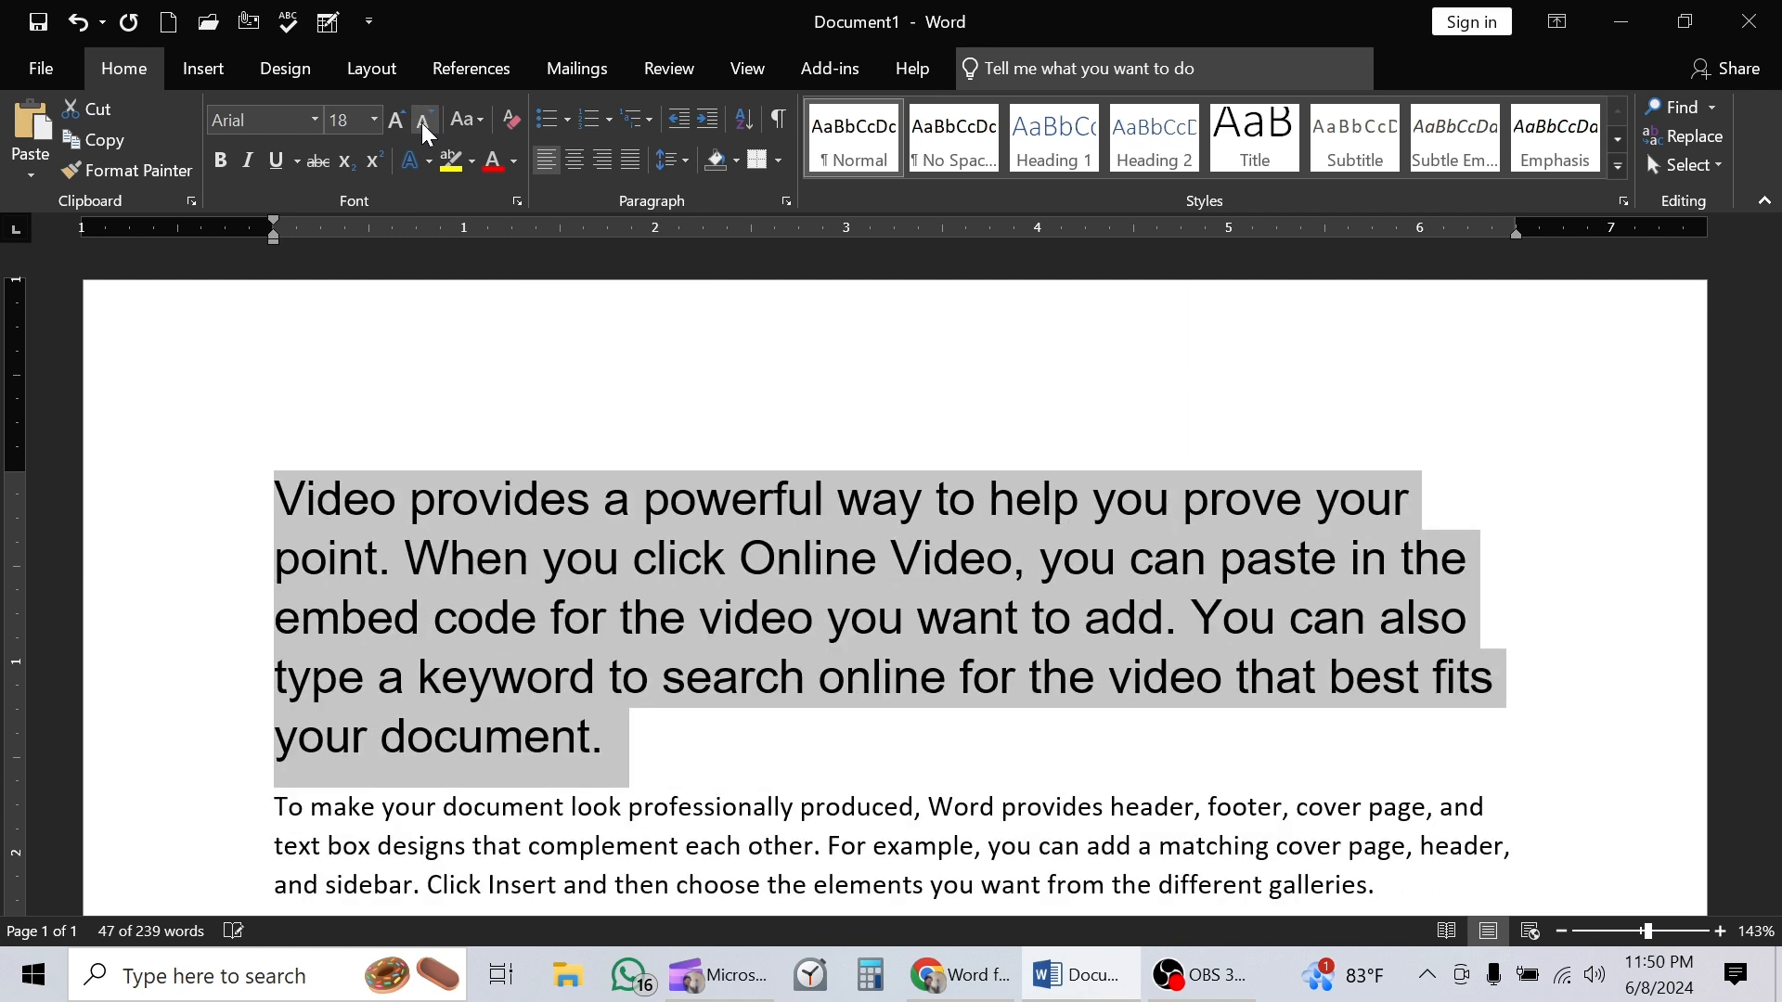
click(423, 121)
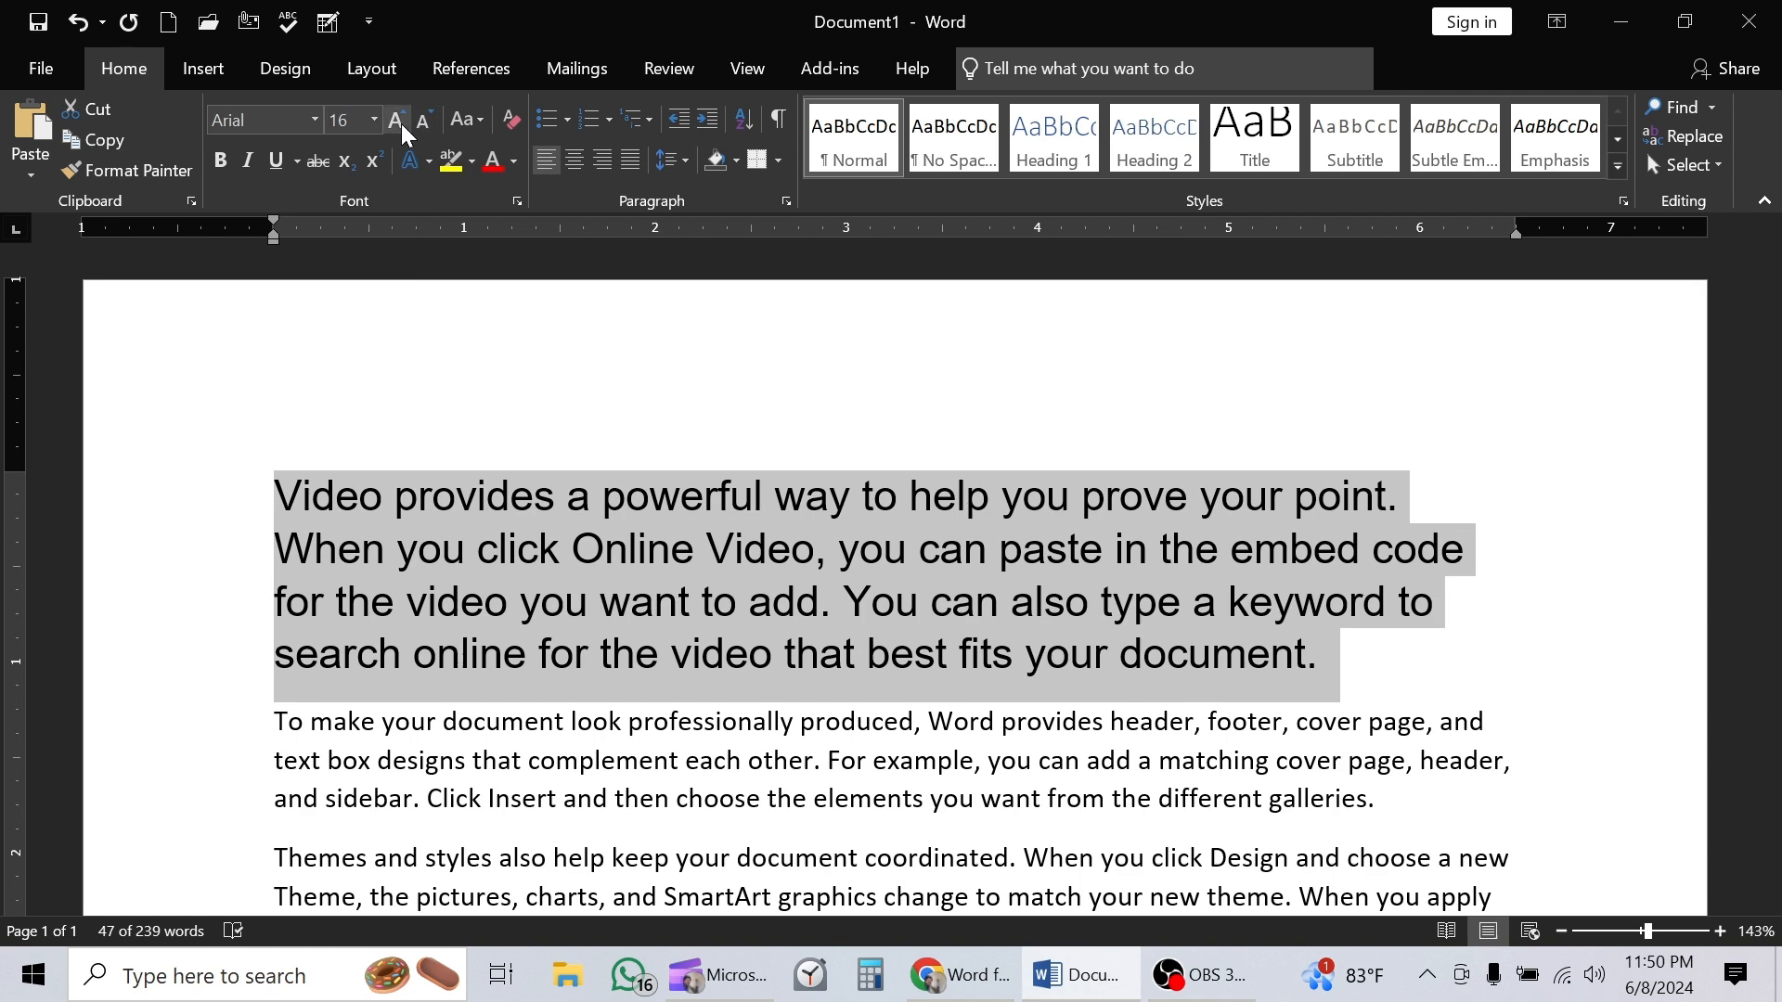
click(401, 124)
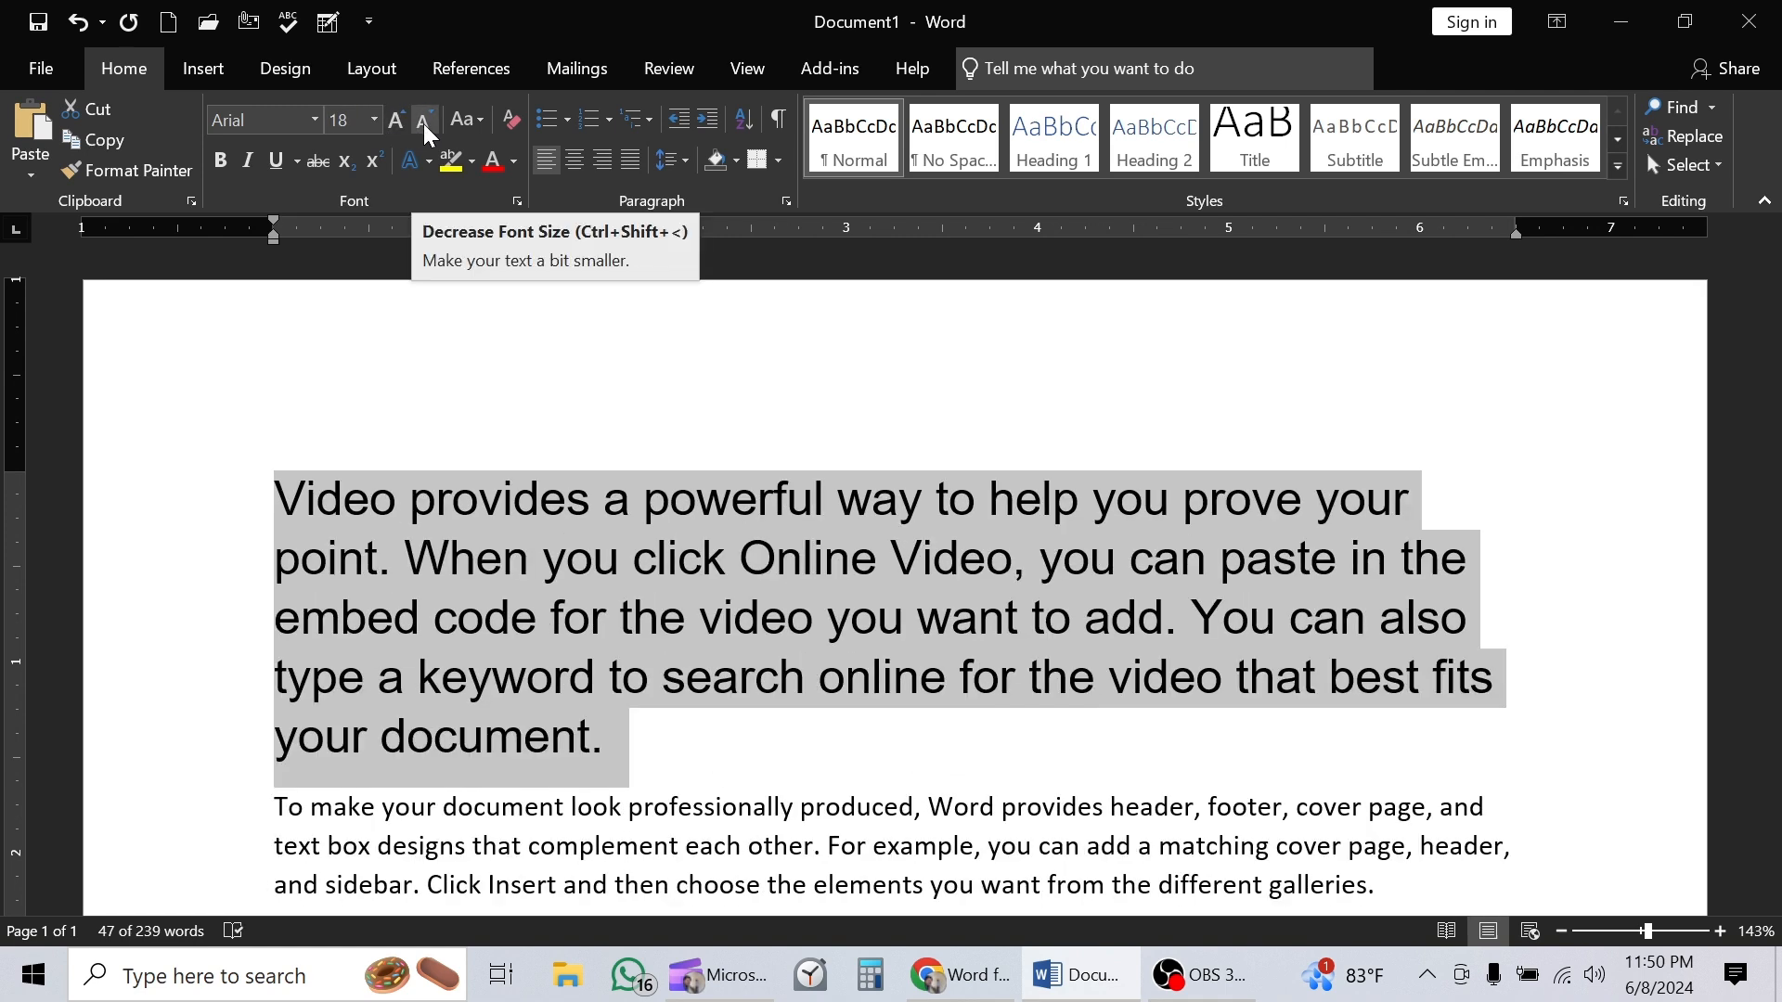
click(423, 124)
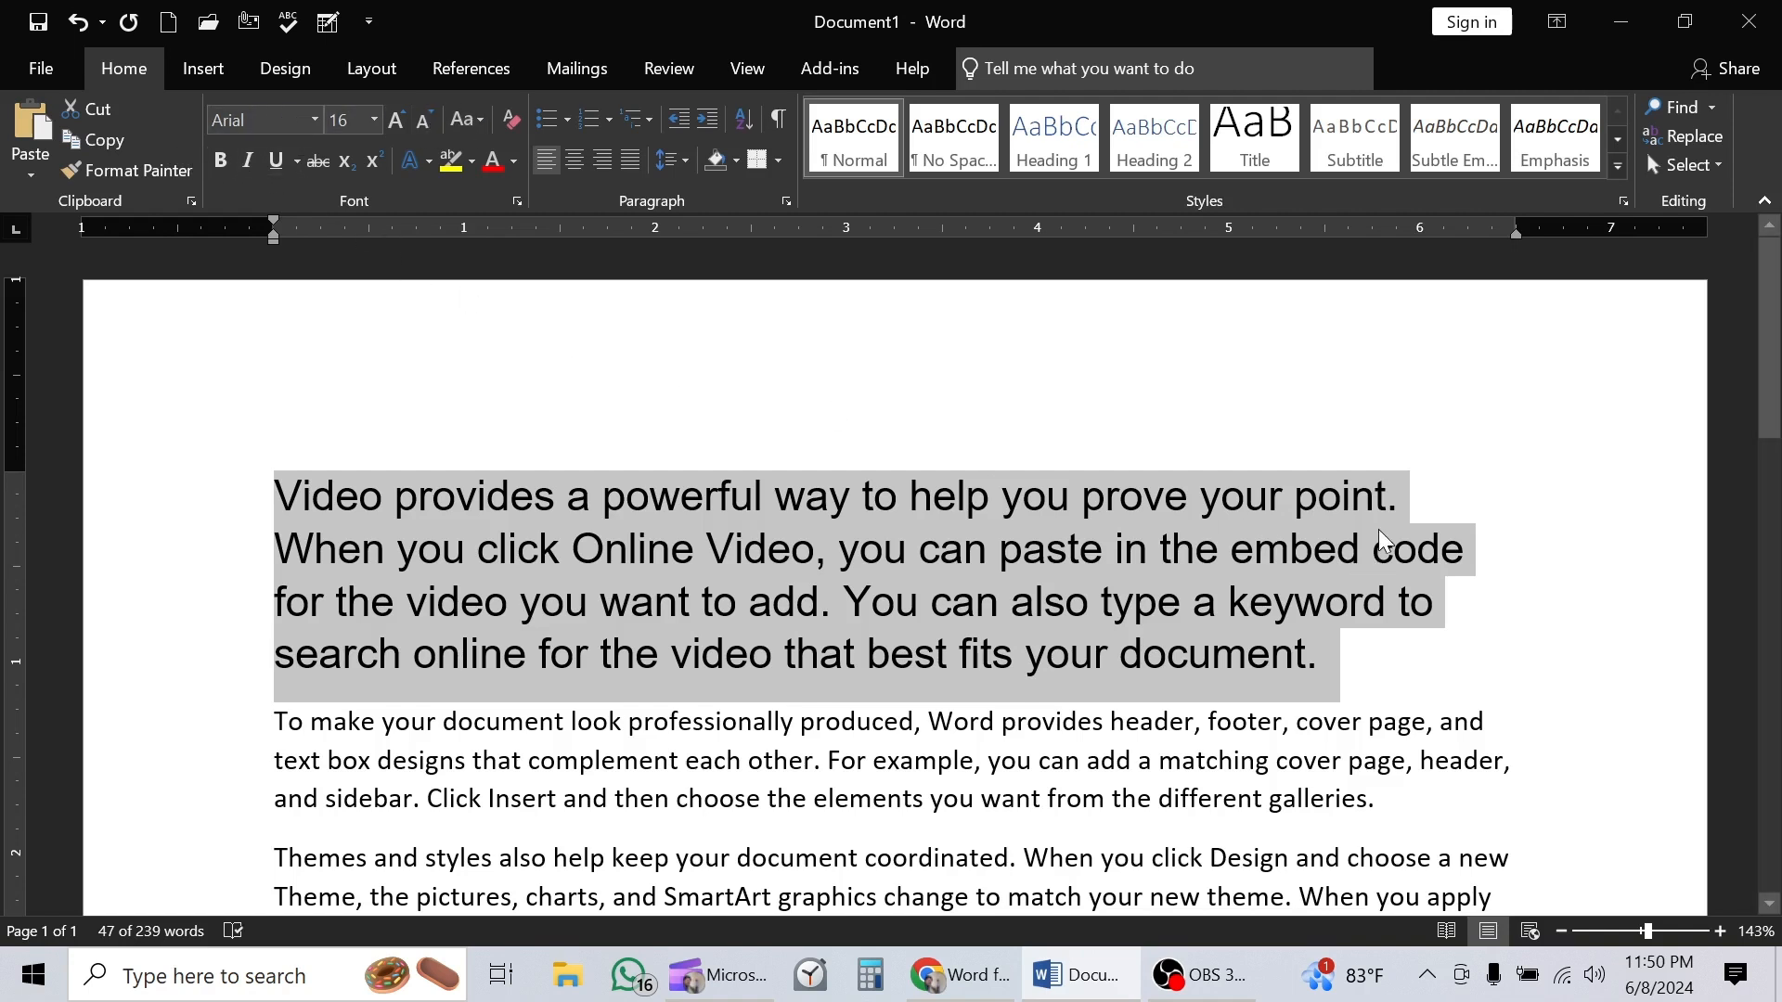
Step: Reselect the first paragraph up to its last word and make it bold and italic
click(466, 506)
drag(260, 490, 1289, 637)
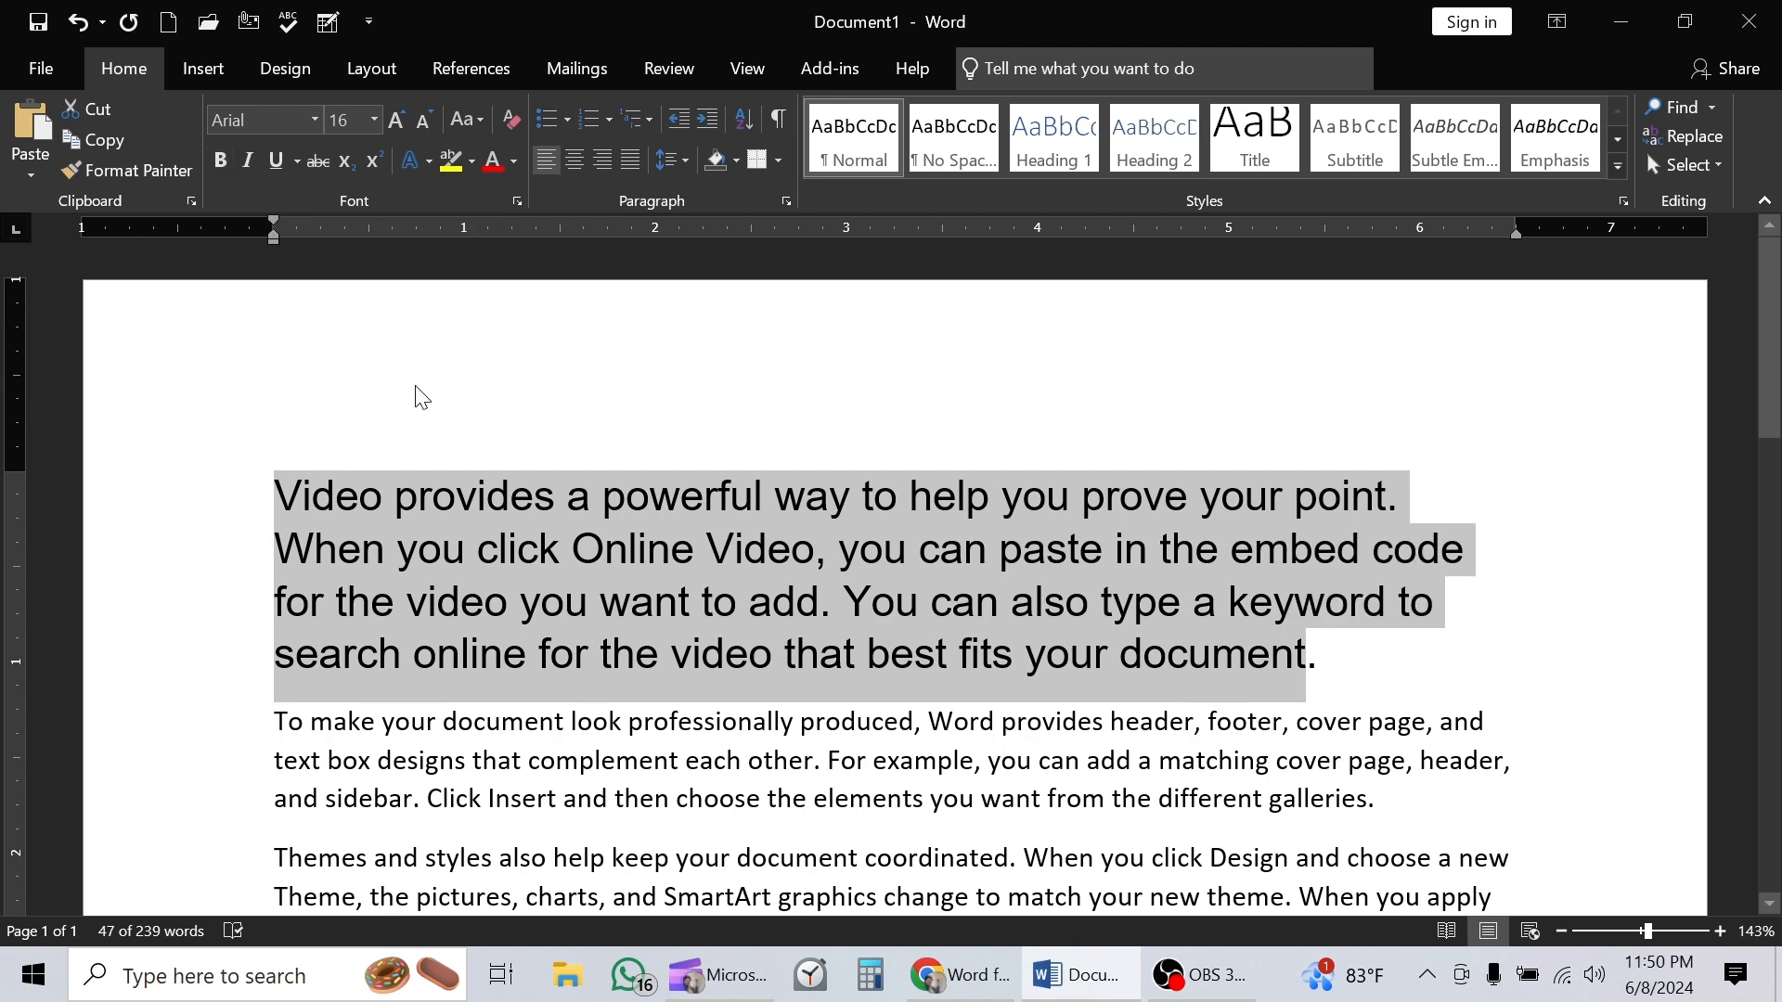
click(220, 161)
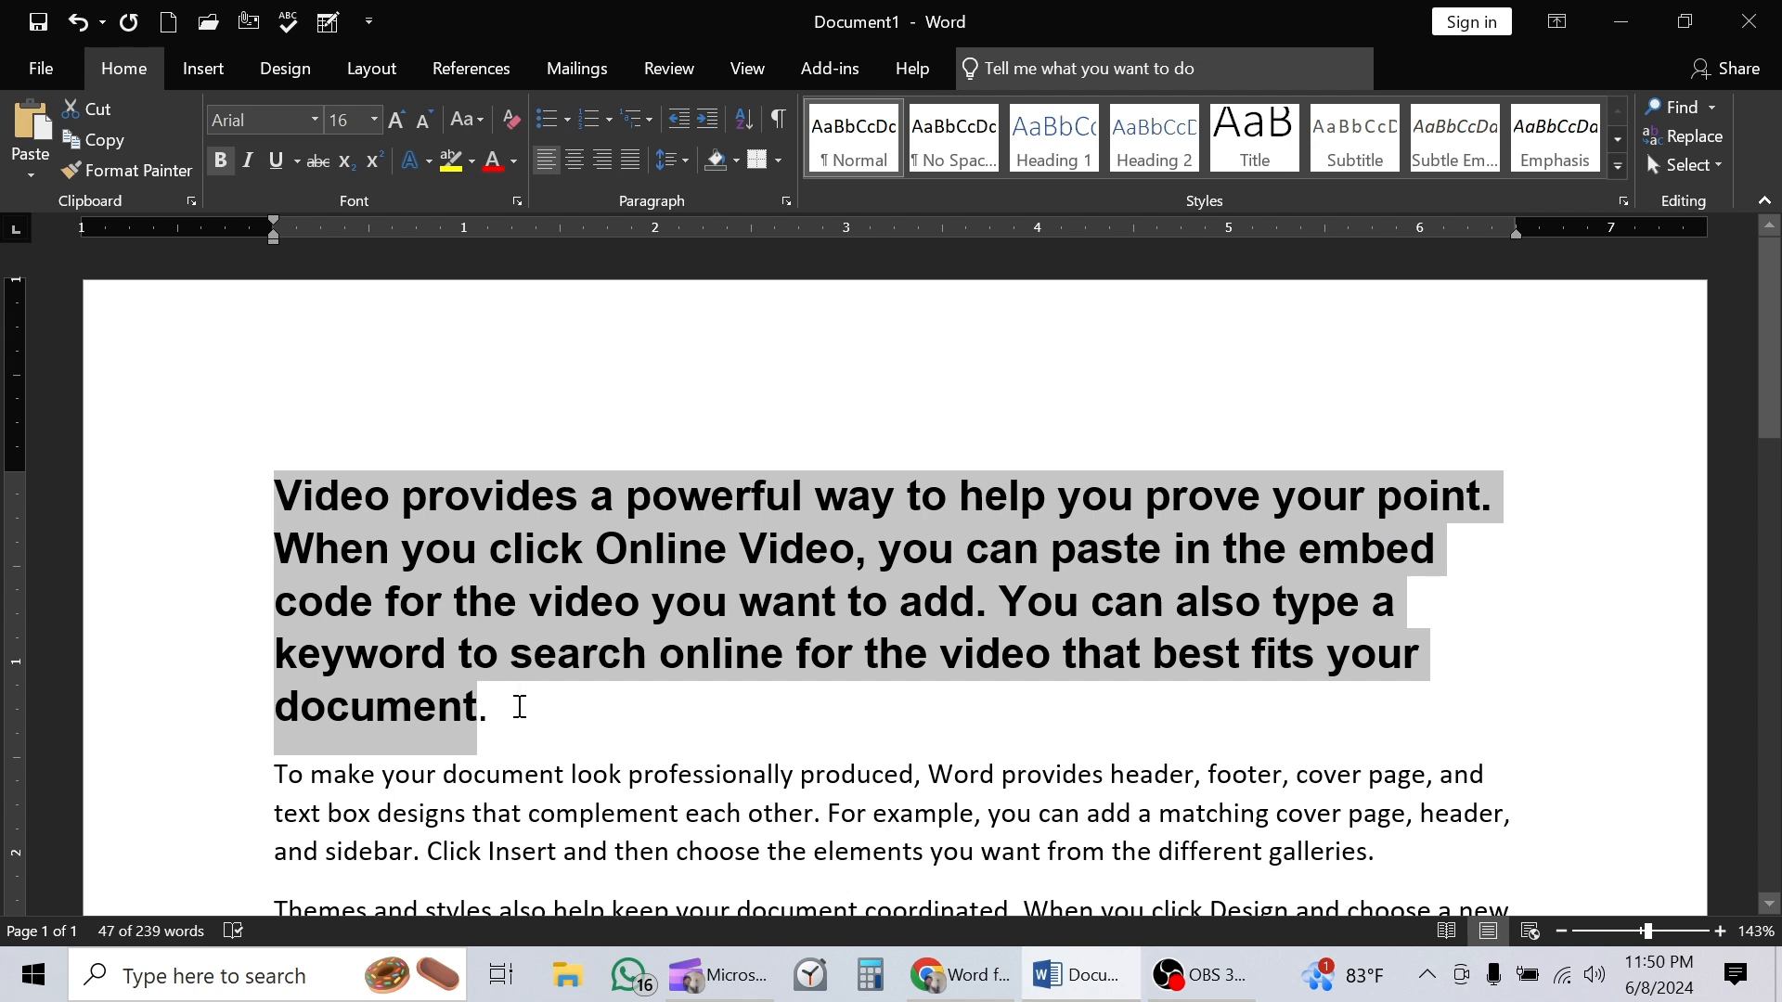
click(249, 169)
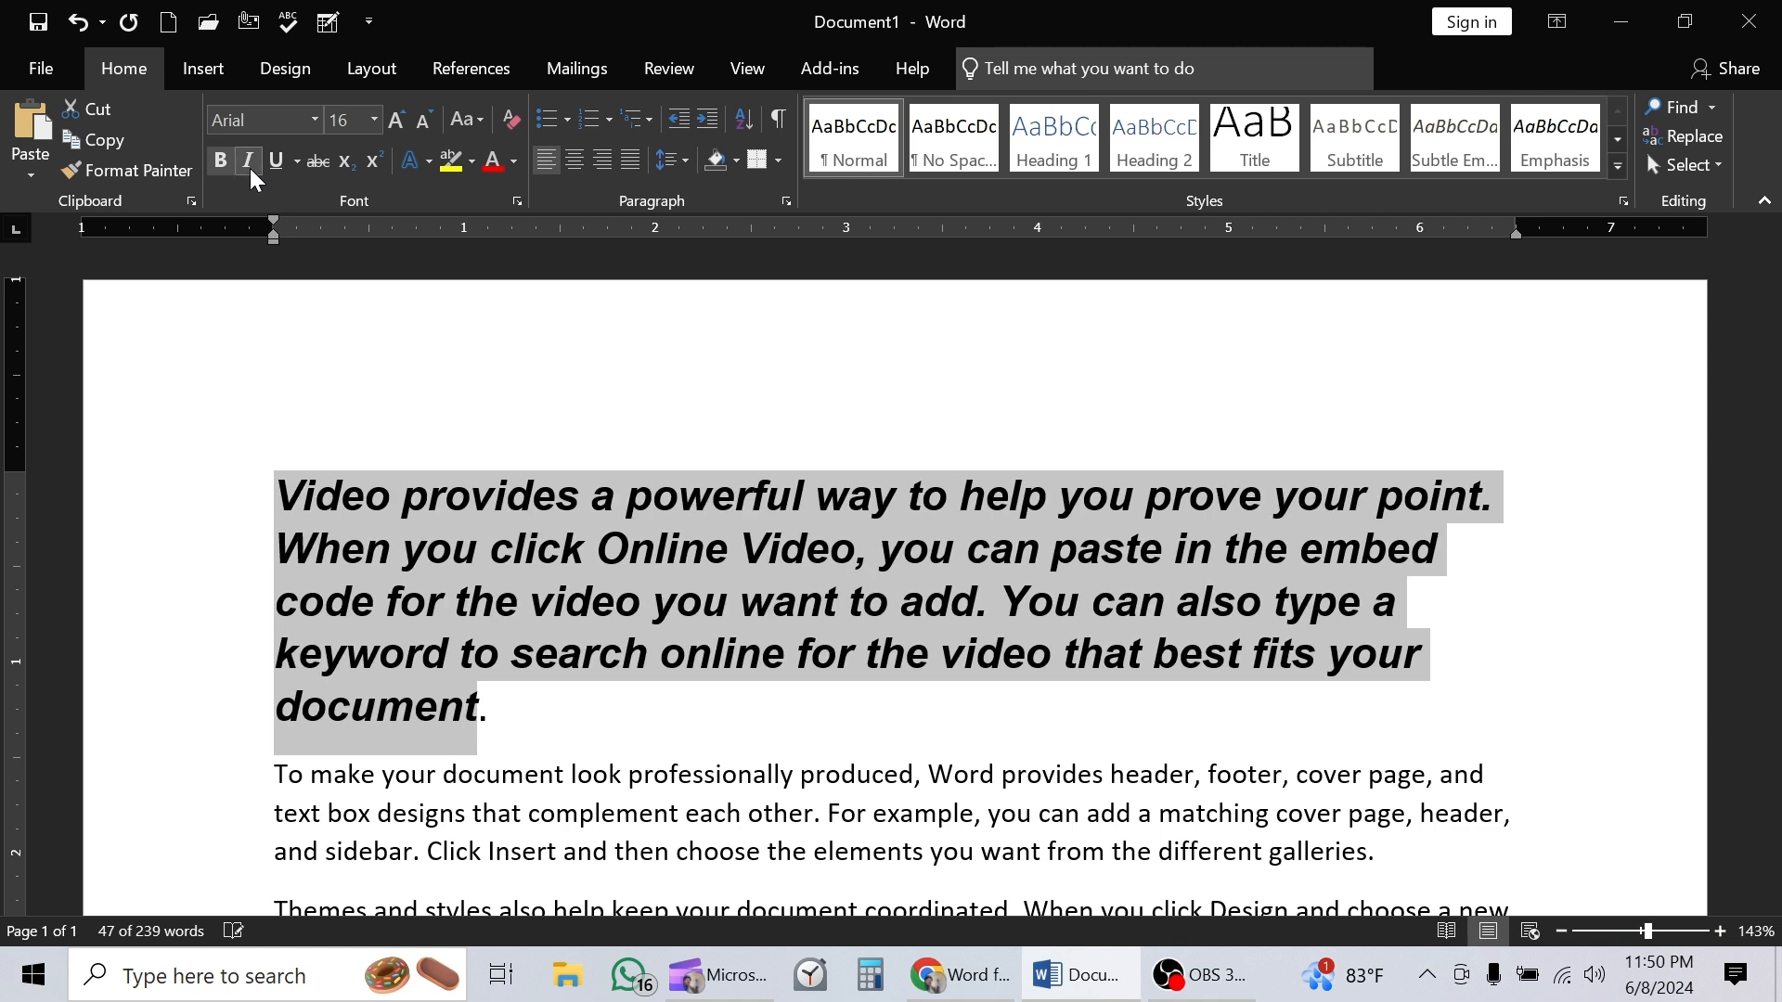
Step: Select the entire first paragraph, remove its italic formatting and deselect the text
click(647, 550)
drag(529, 703, 252, 504)
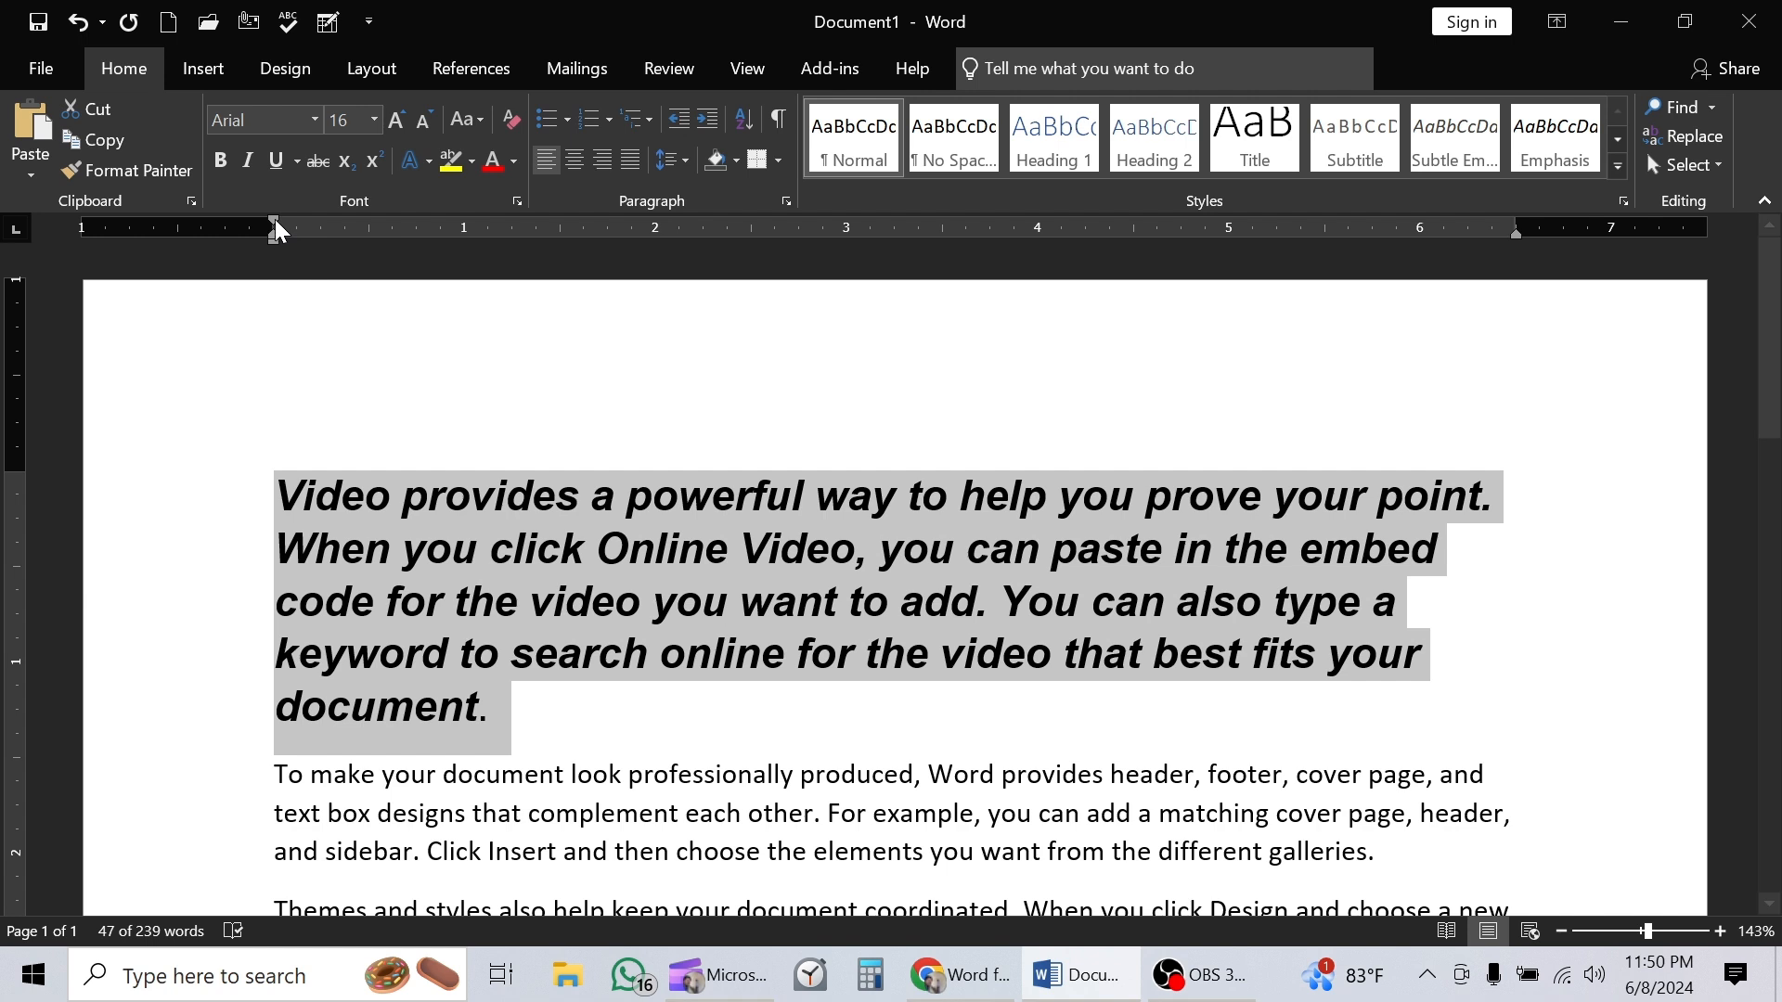
click(248, 163)
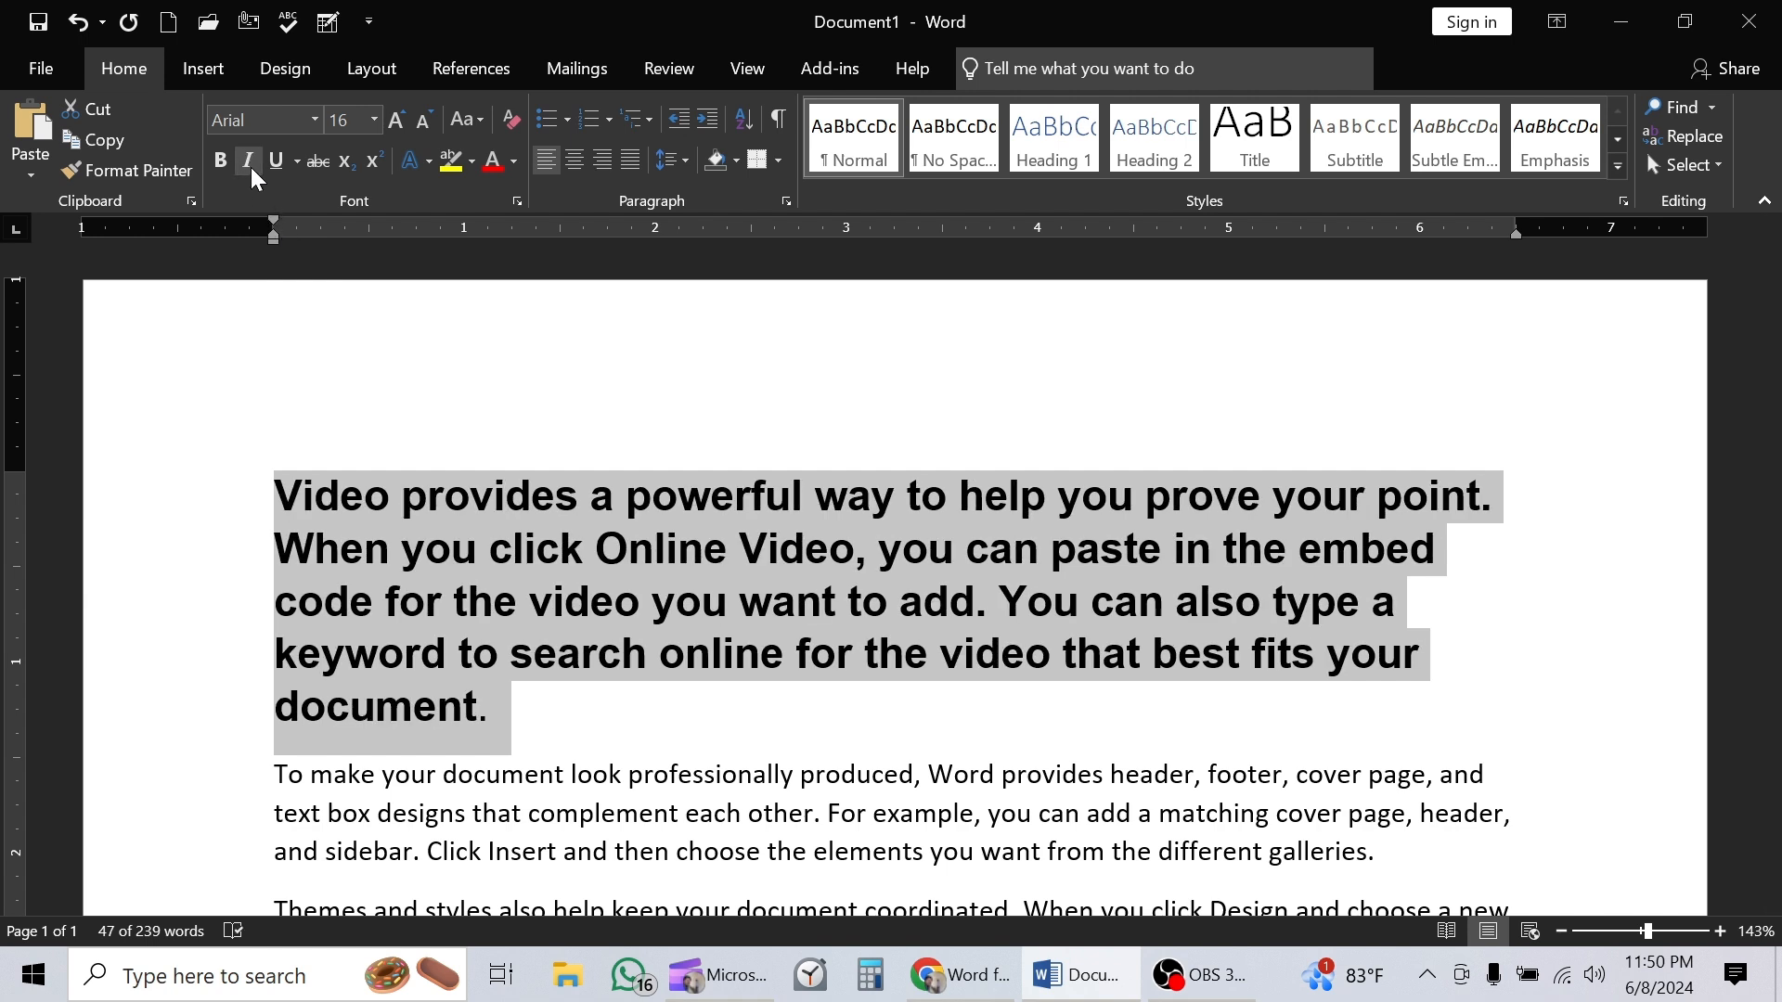
click(267, 163)
click(266, 164)
click(518, 657)
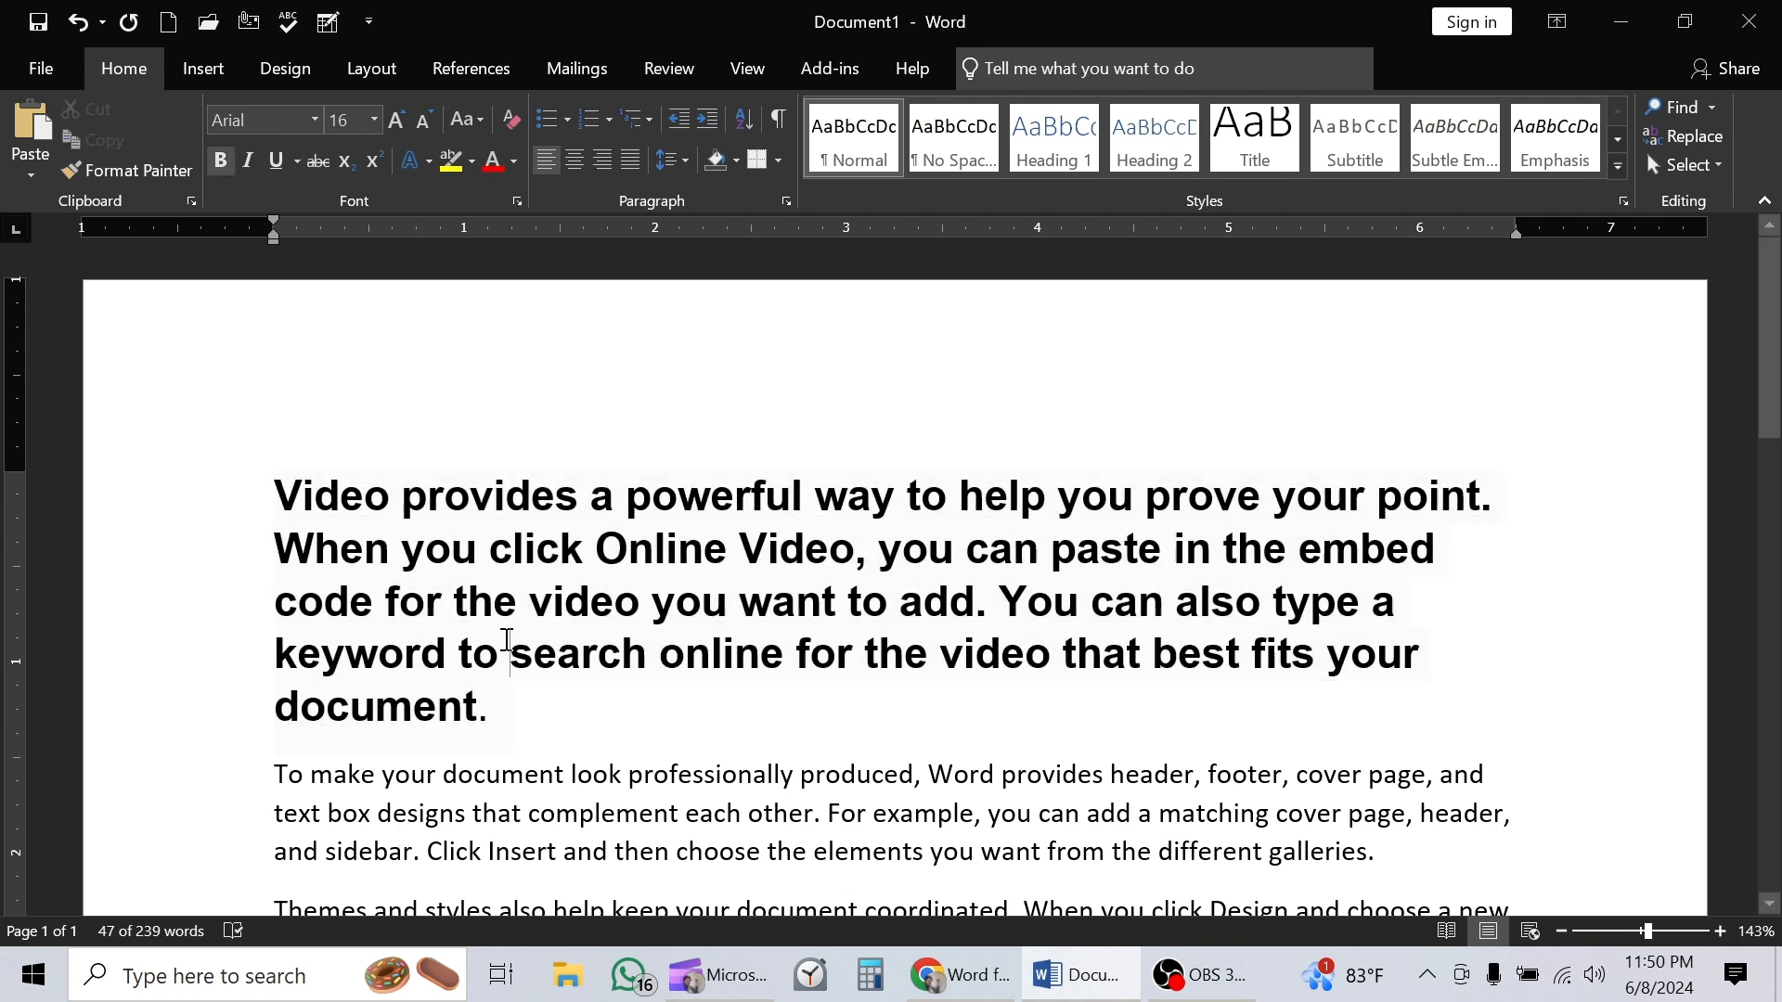
Step: Underline the words "Video provides" in the first line with a single line and deselect them
drag(277, 494, 589, 496)
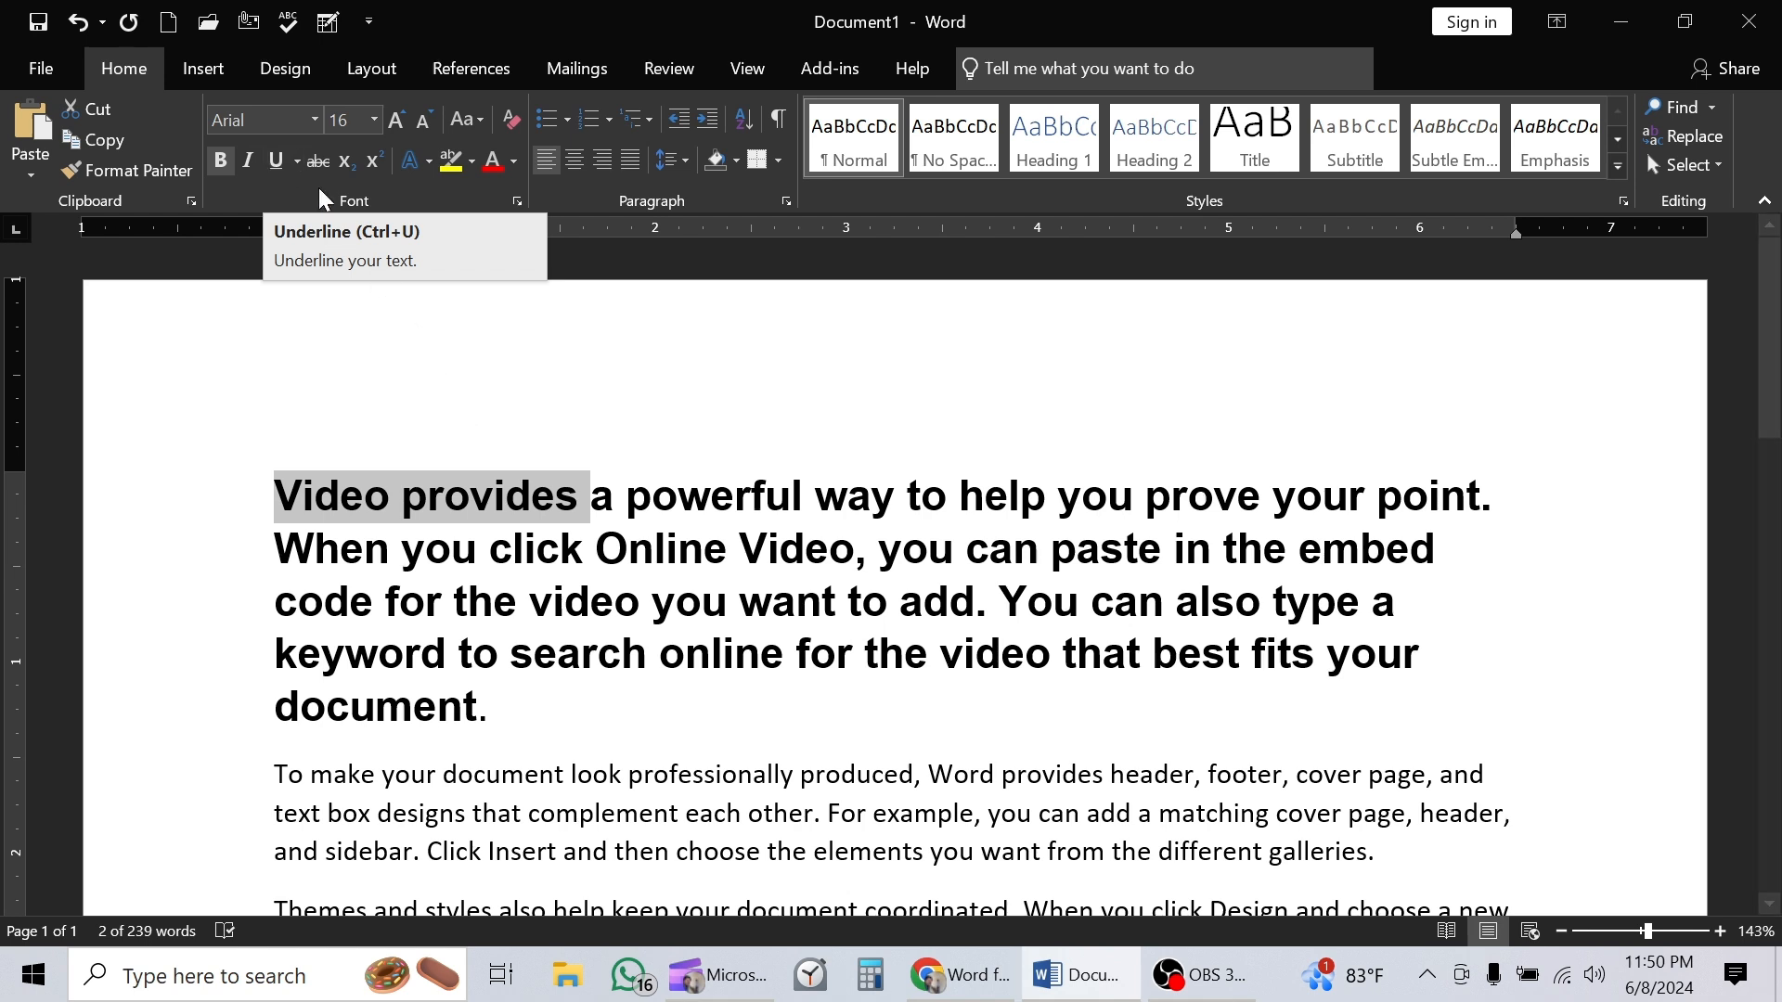
click(274, 164)
click(469, 501)
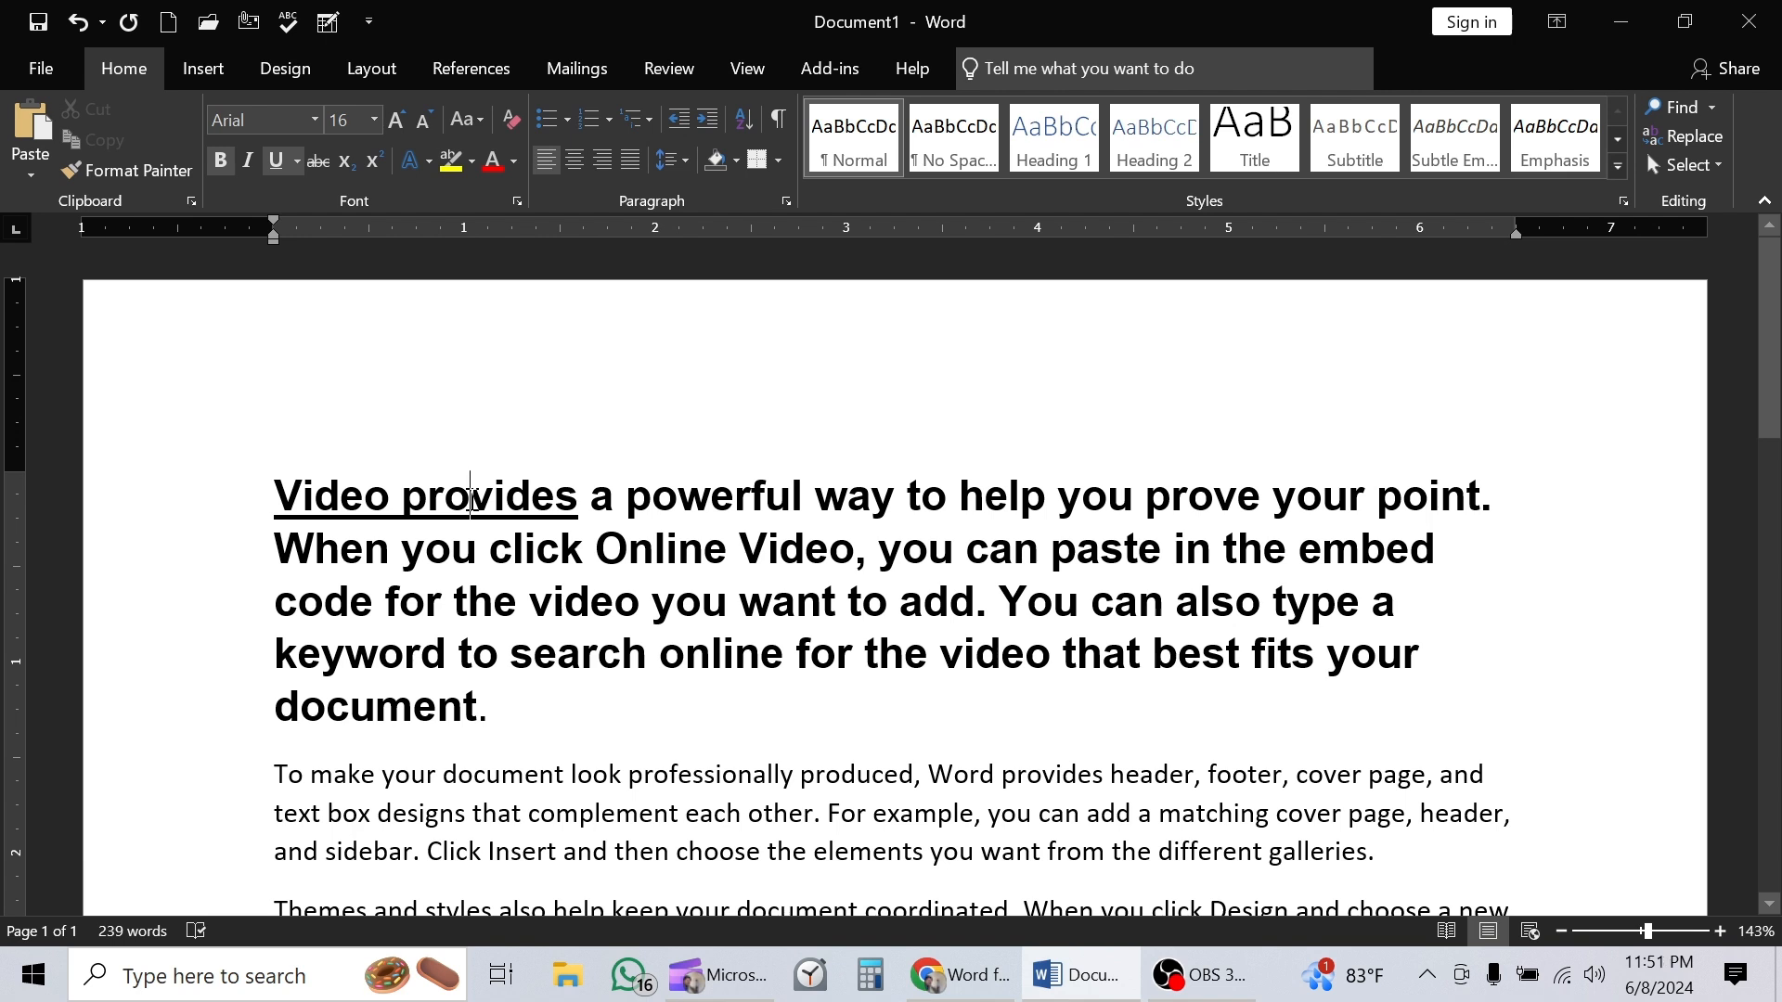
Step: Apply a wavy underline to the words "a powerful" in the first line and deselect them
drag(600, 498, 809, 498)
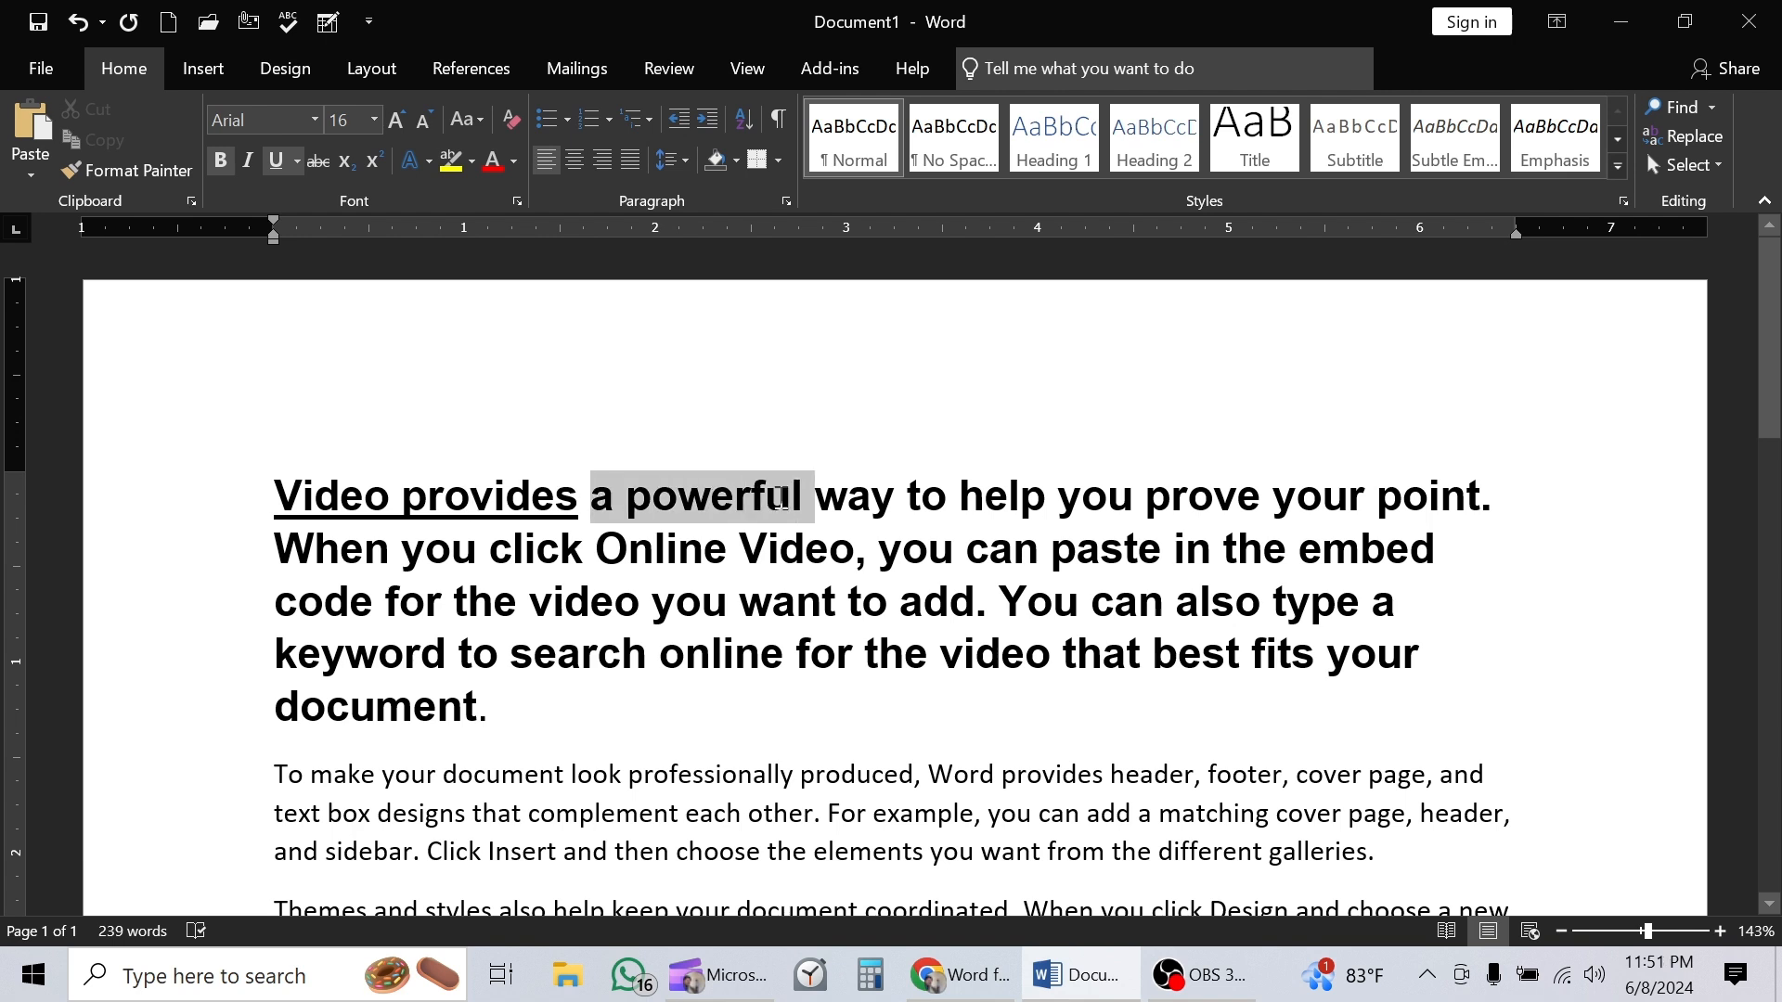
click(297, 163)
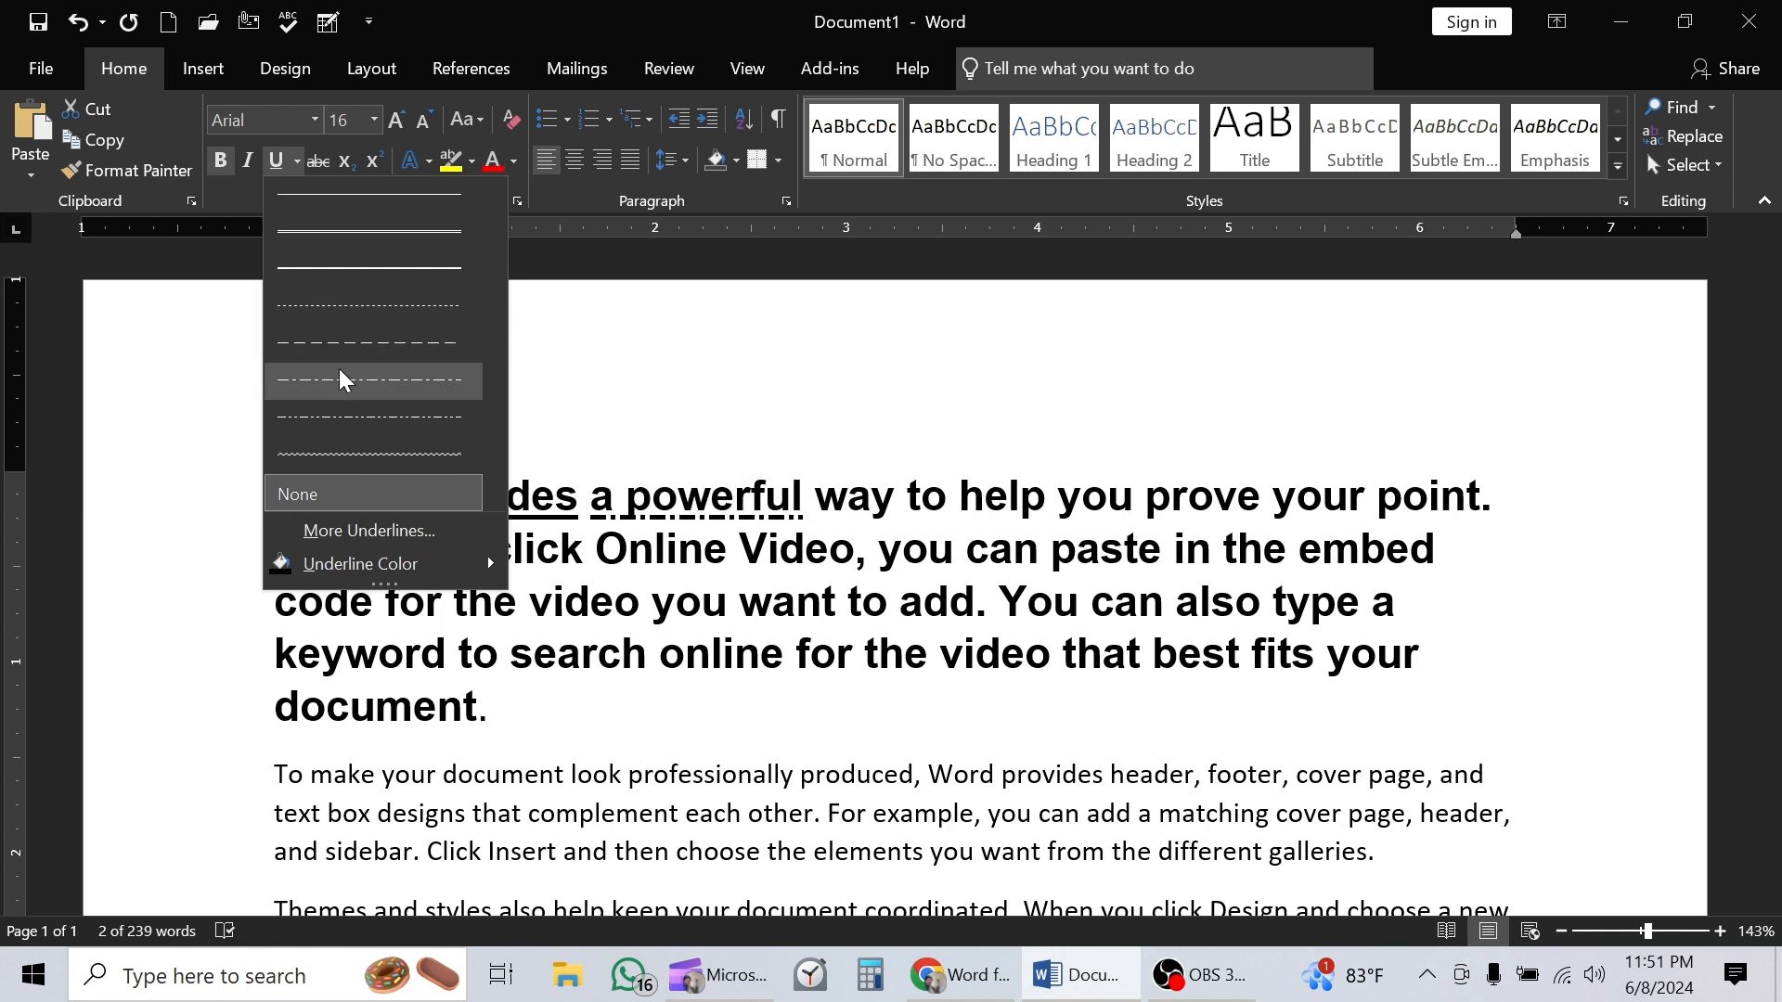
click(337, 451)
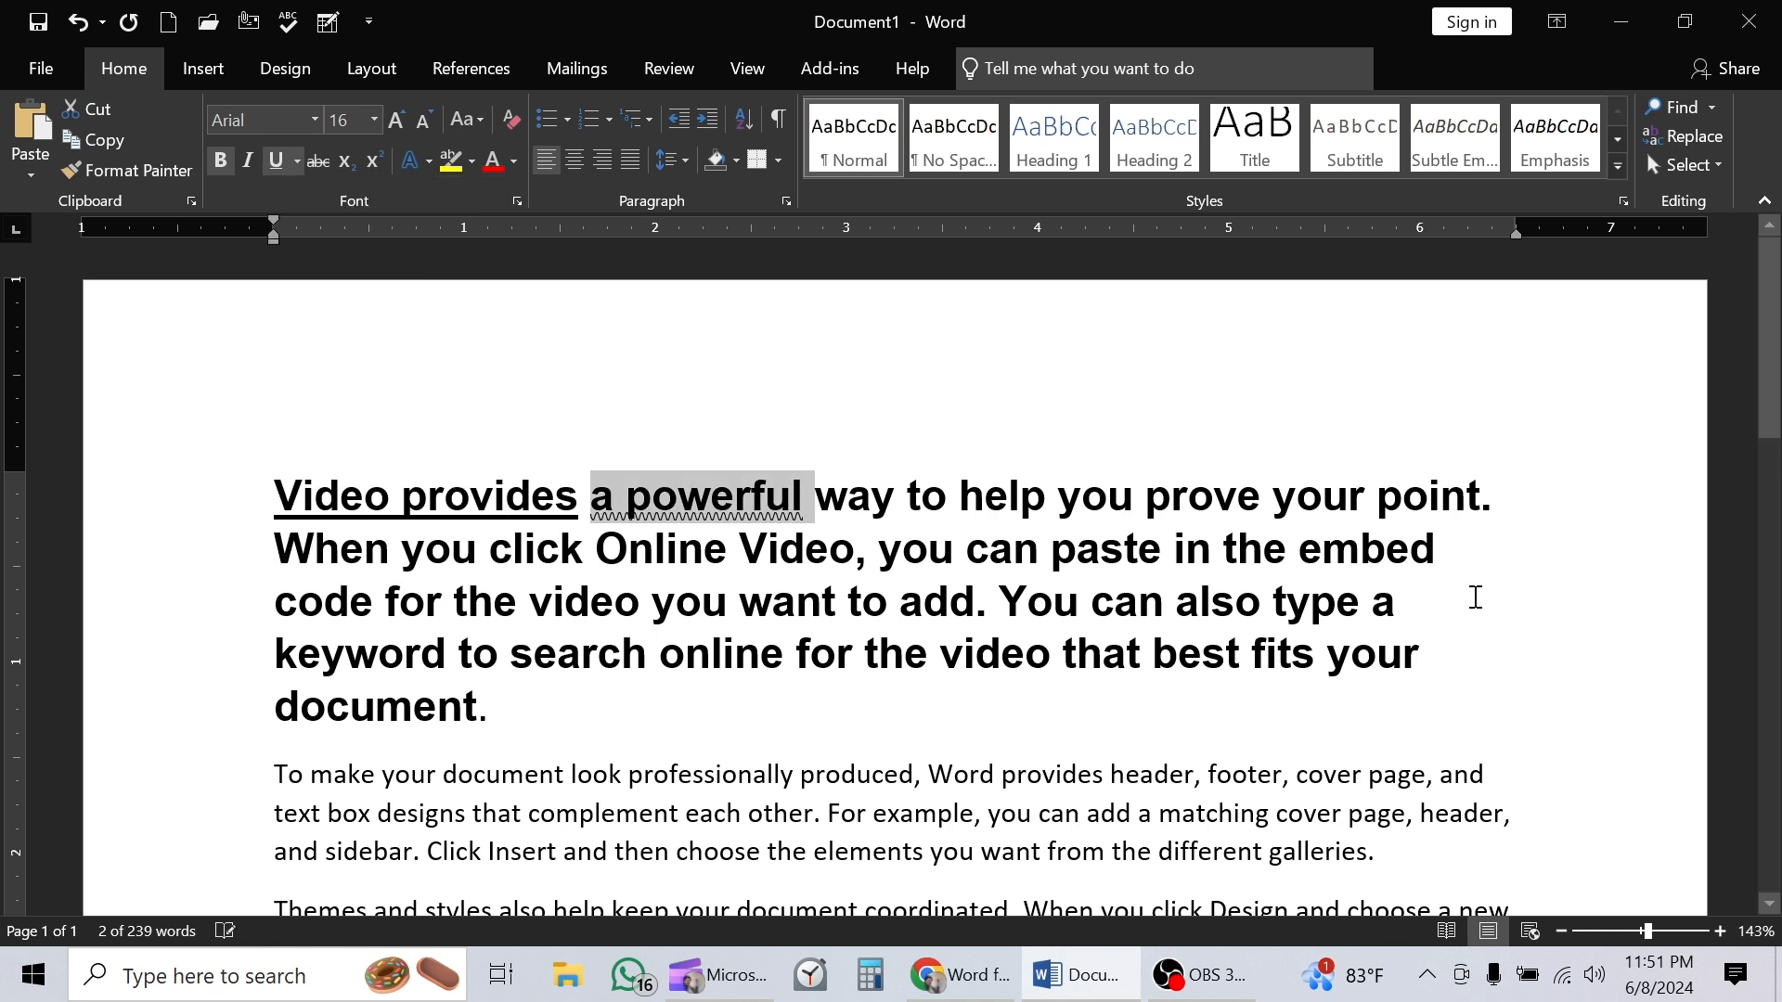
click(766, 566)
Step: Change the underline style of the words "Video provides" to dot-dash and deselect them
drag(272, 496, 538, 495)
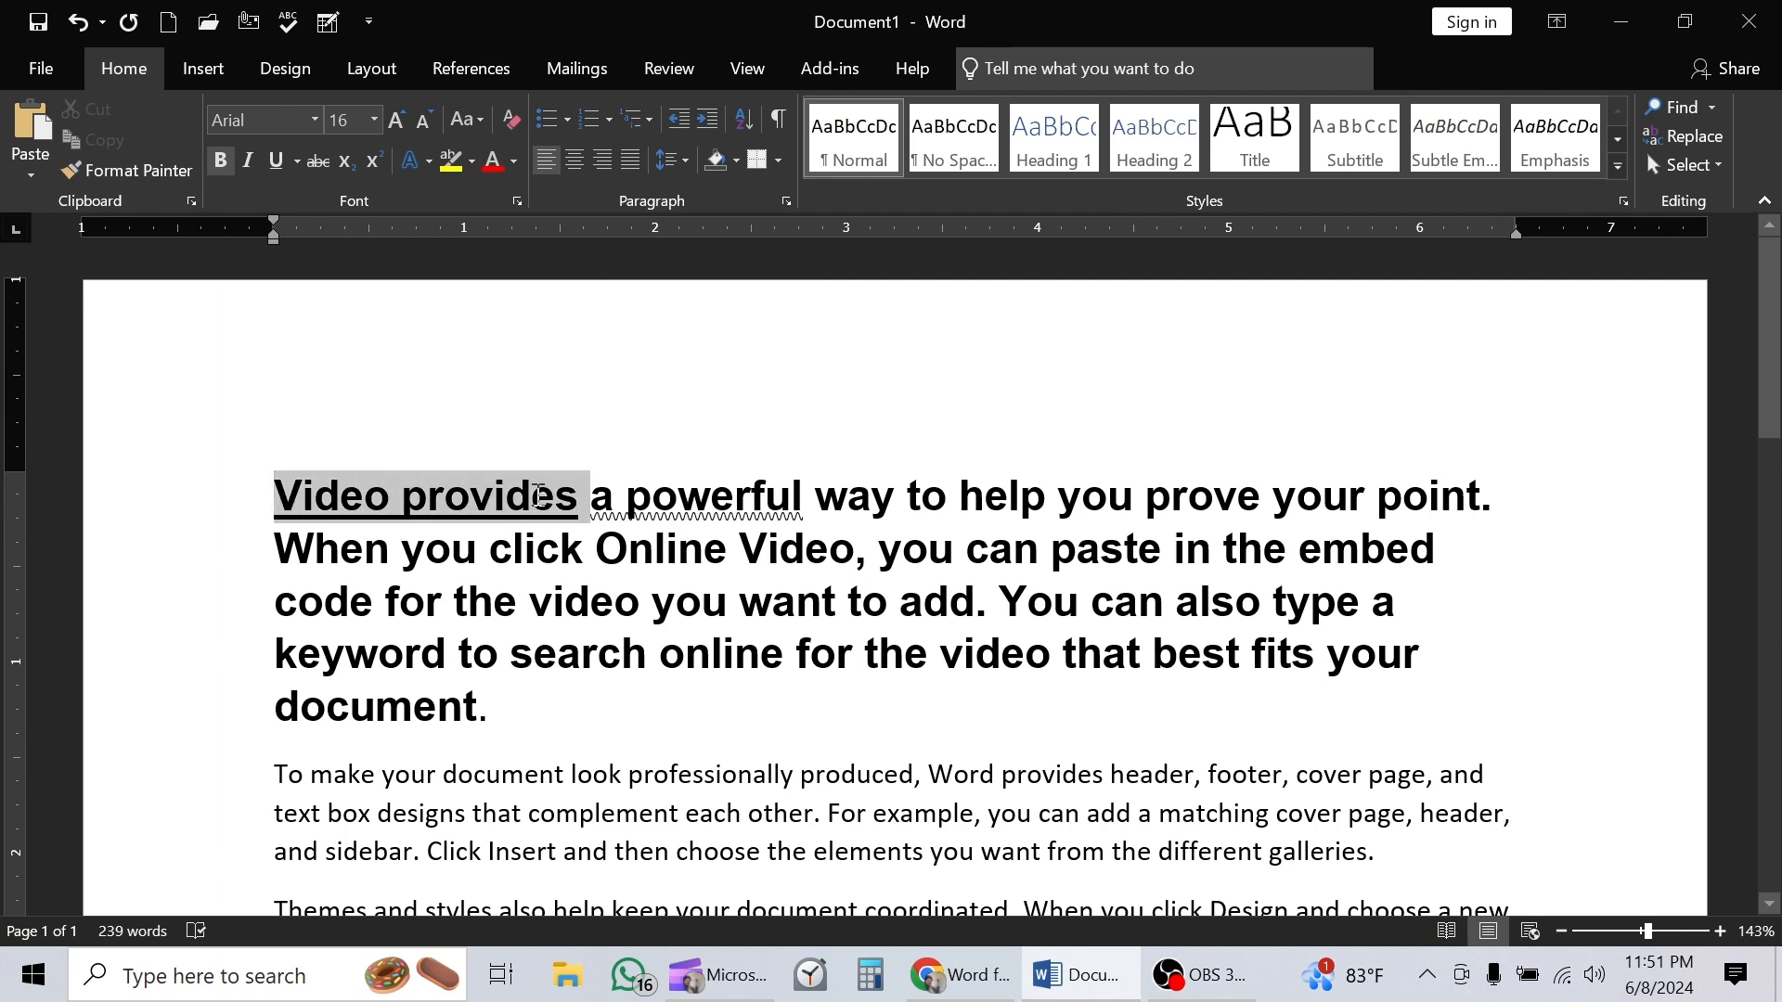
click(297, 164)
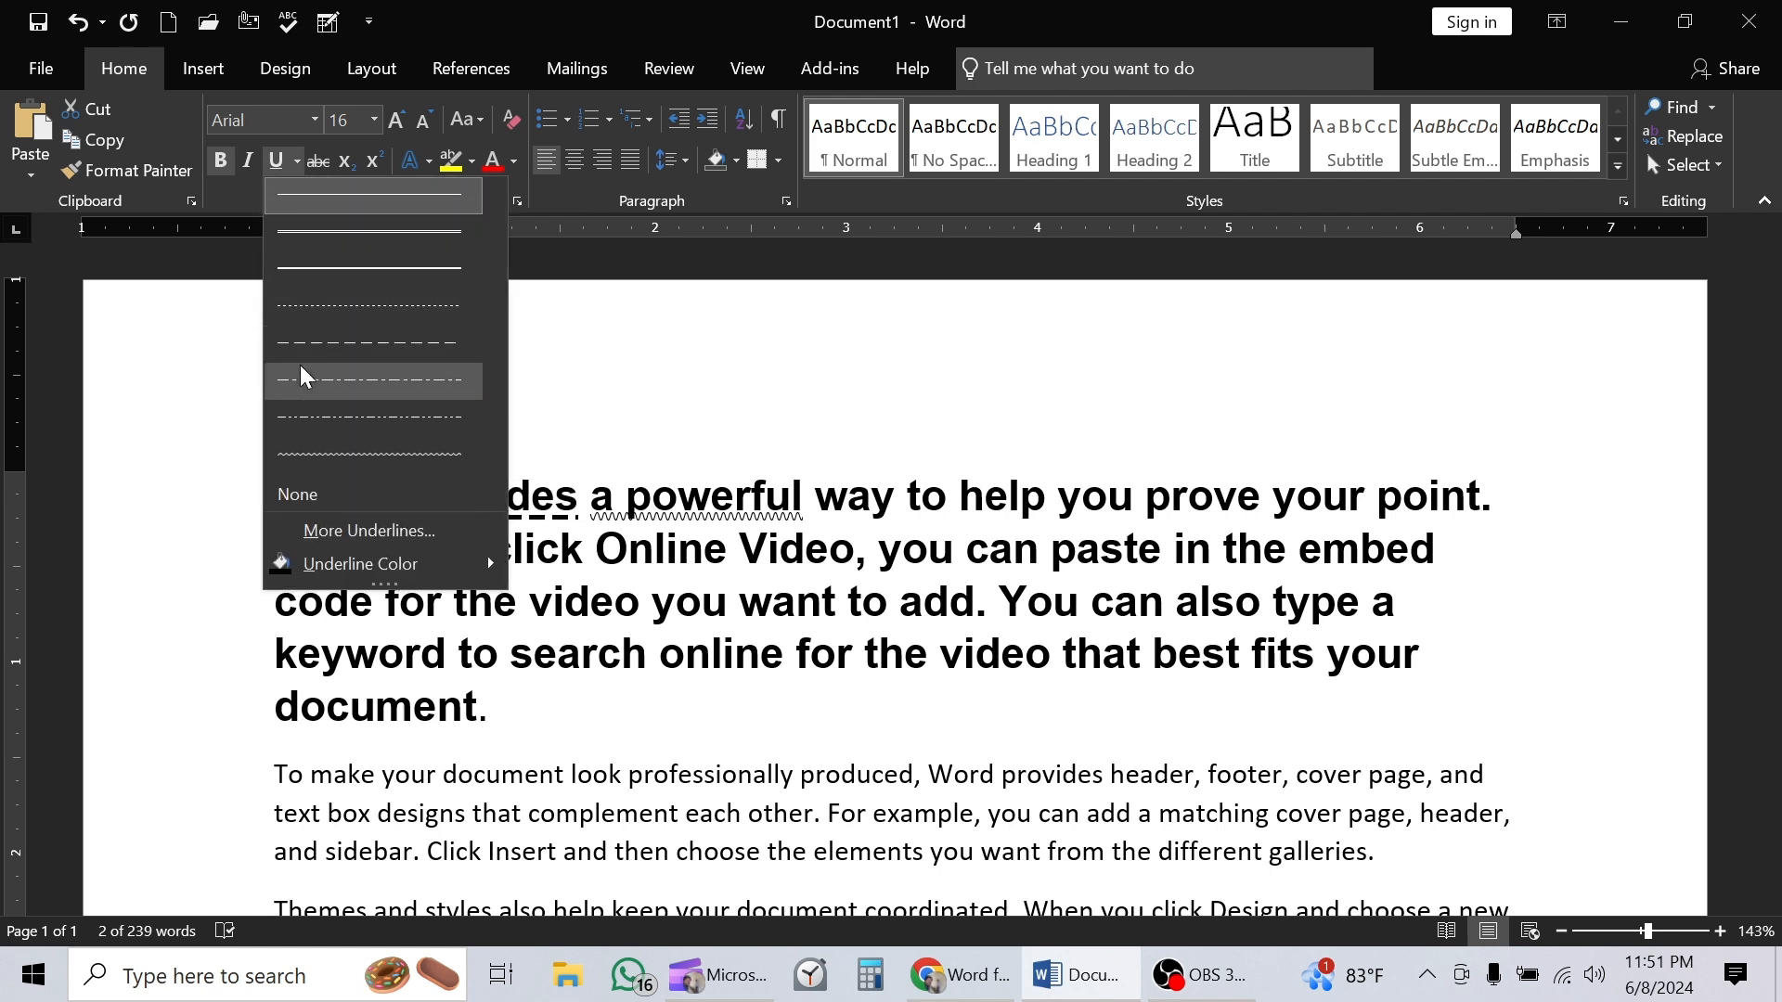
click(313, 391)
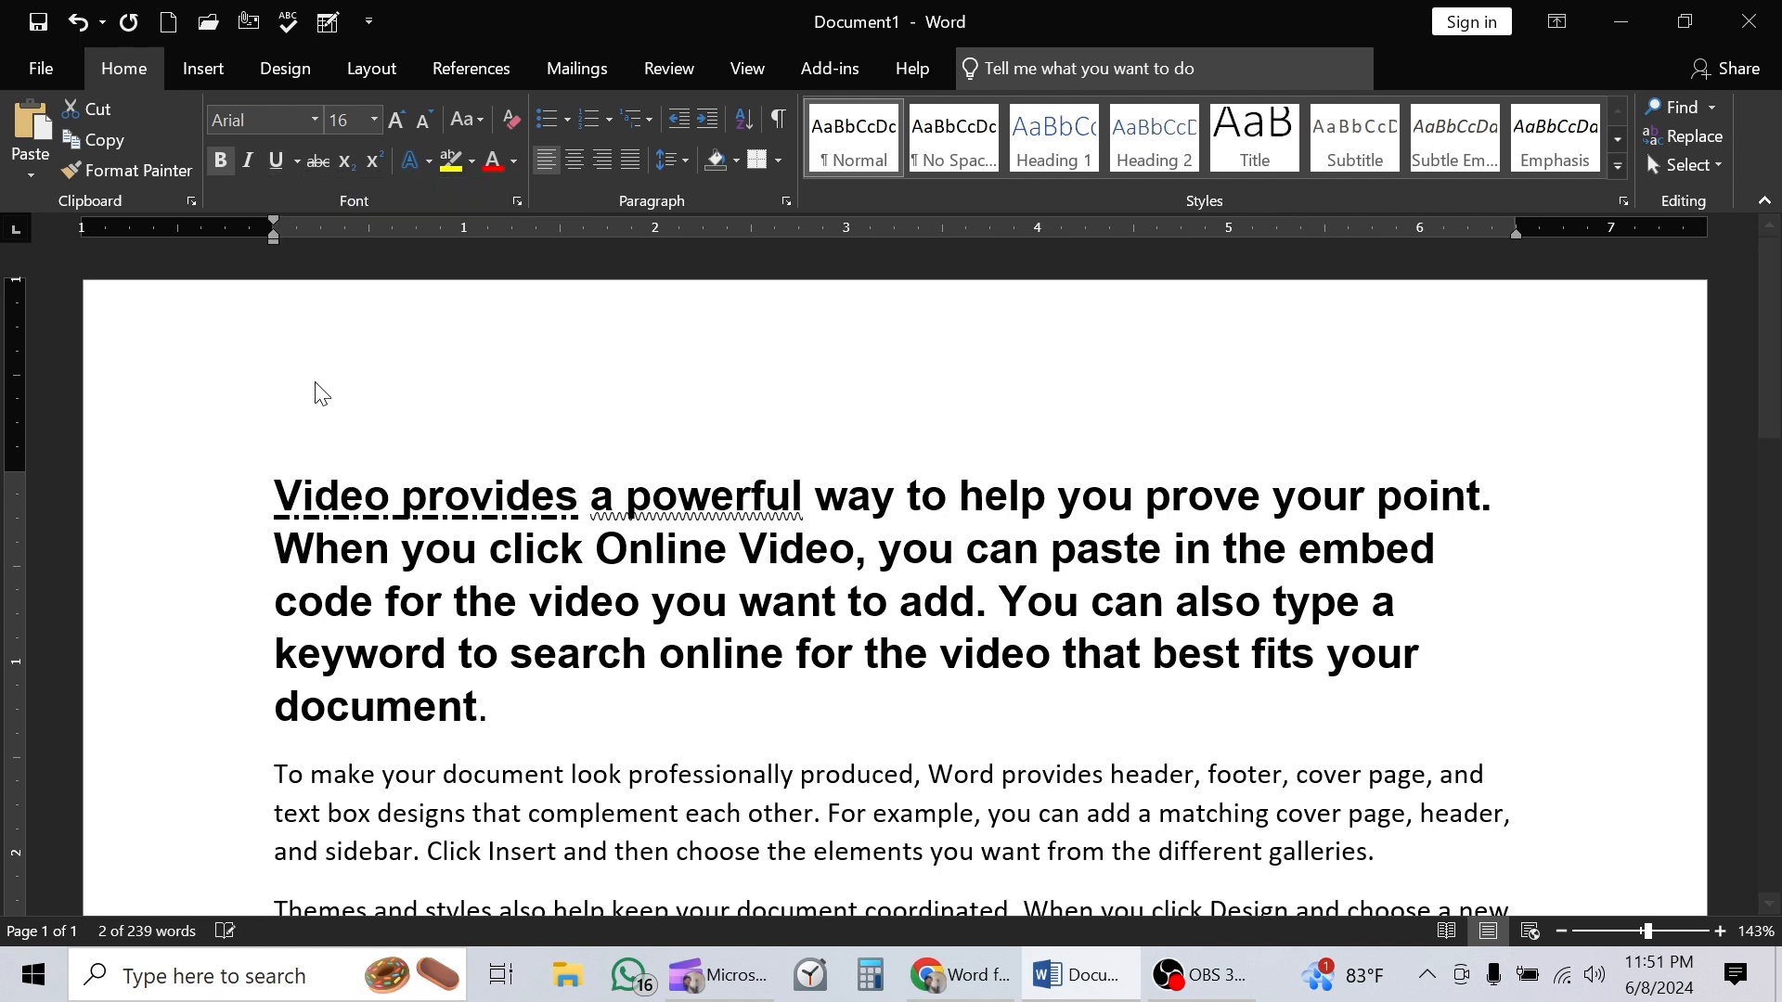
click(663, 560)
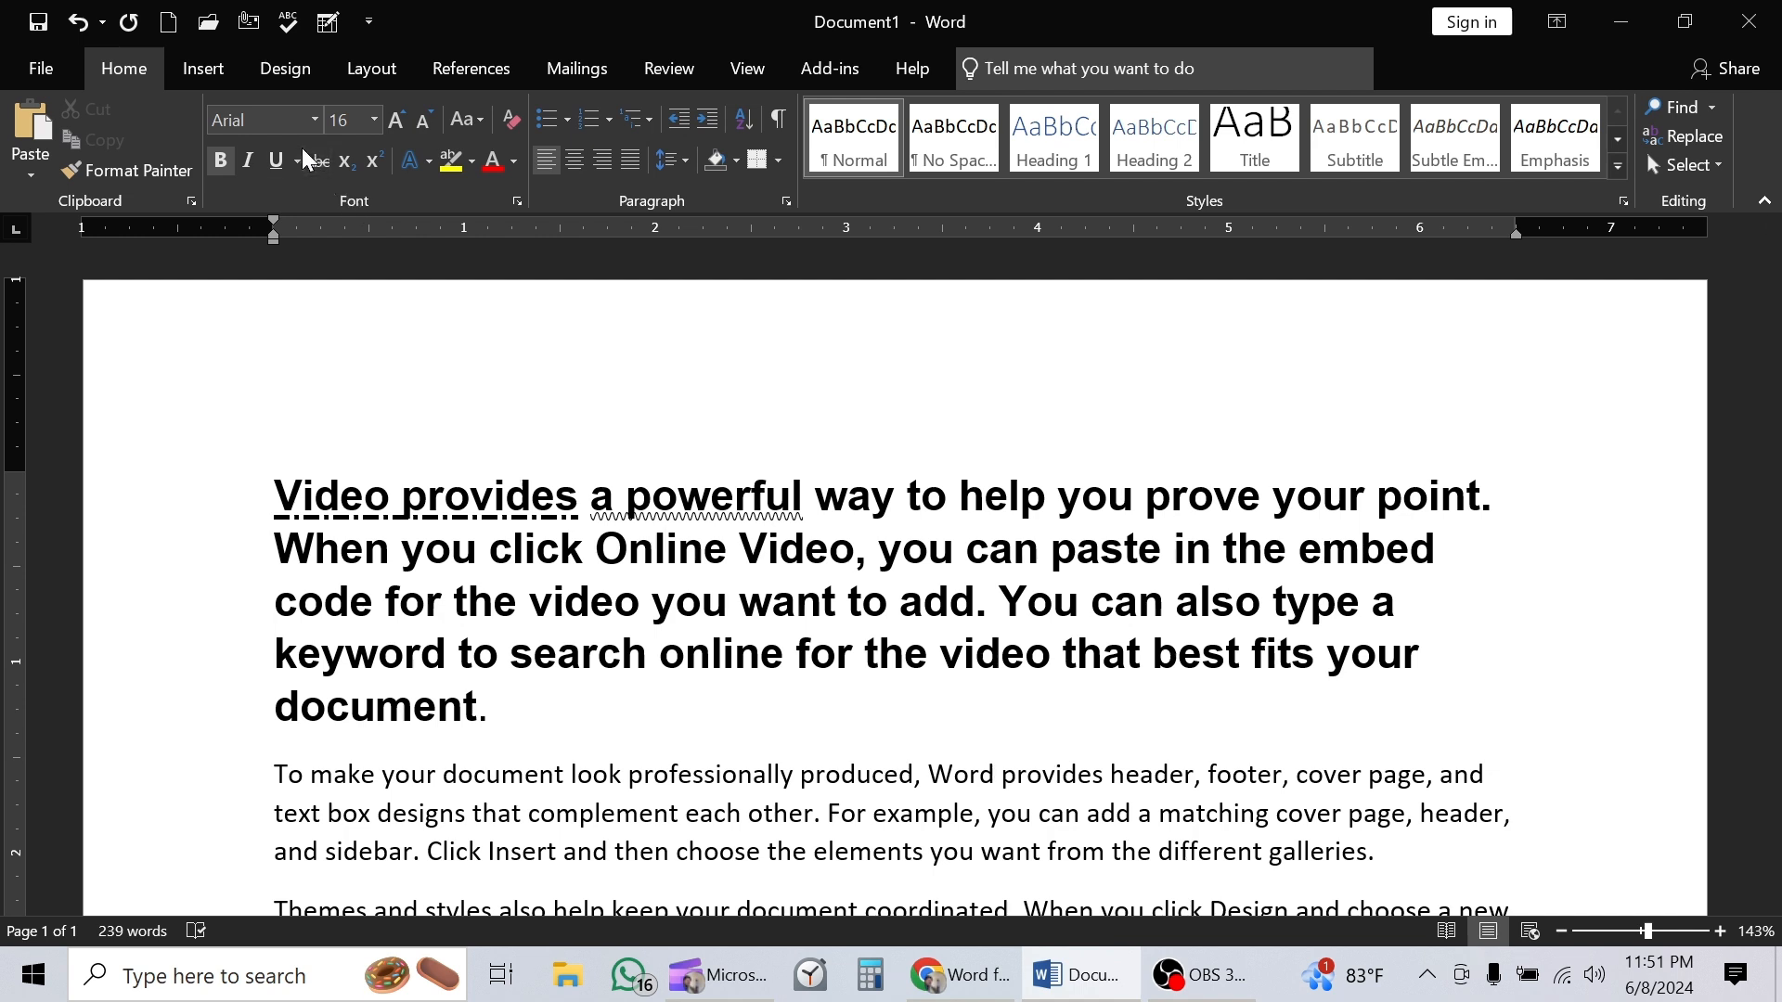
Step: Strike through the words "way to help you" in the first line and deselect them
click(477, 553)
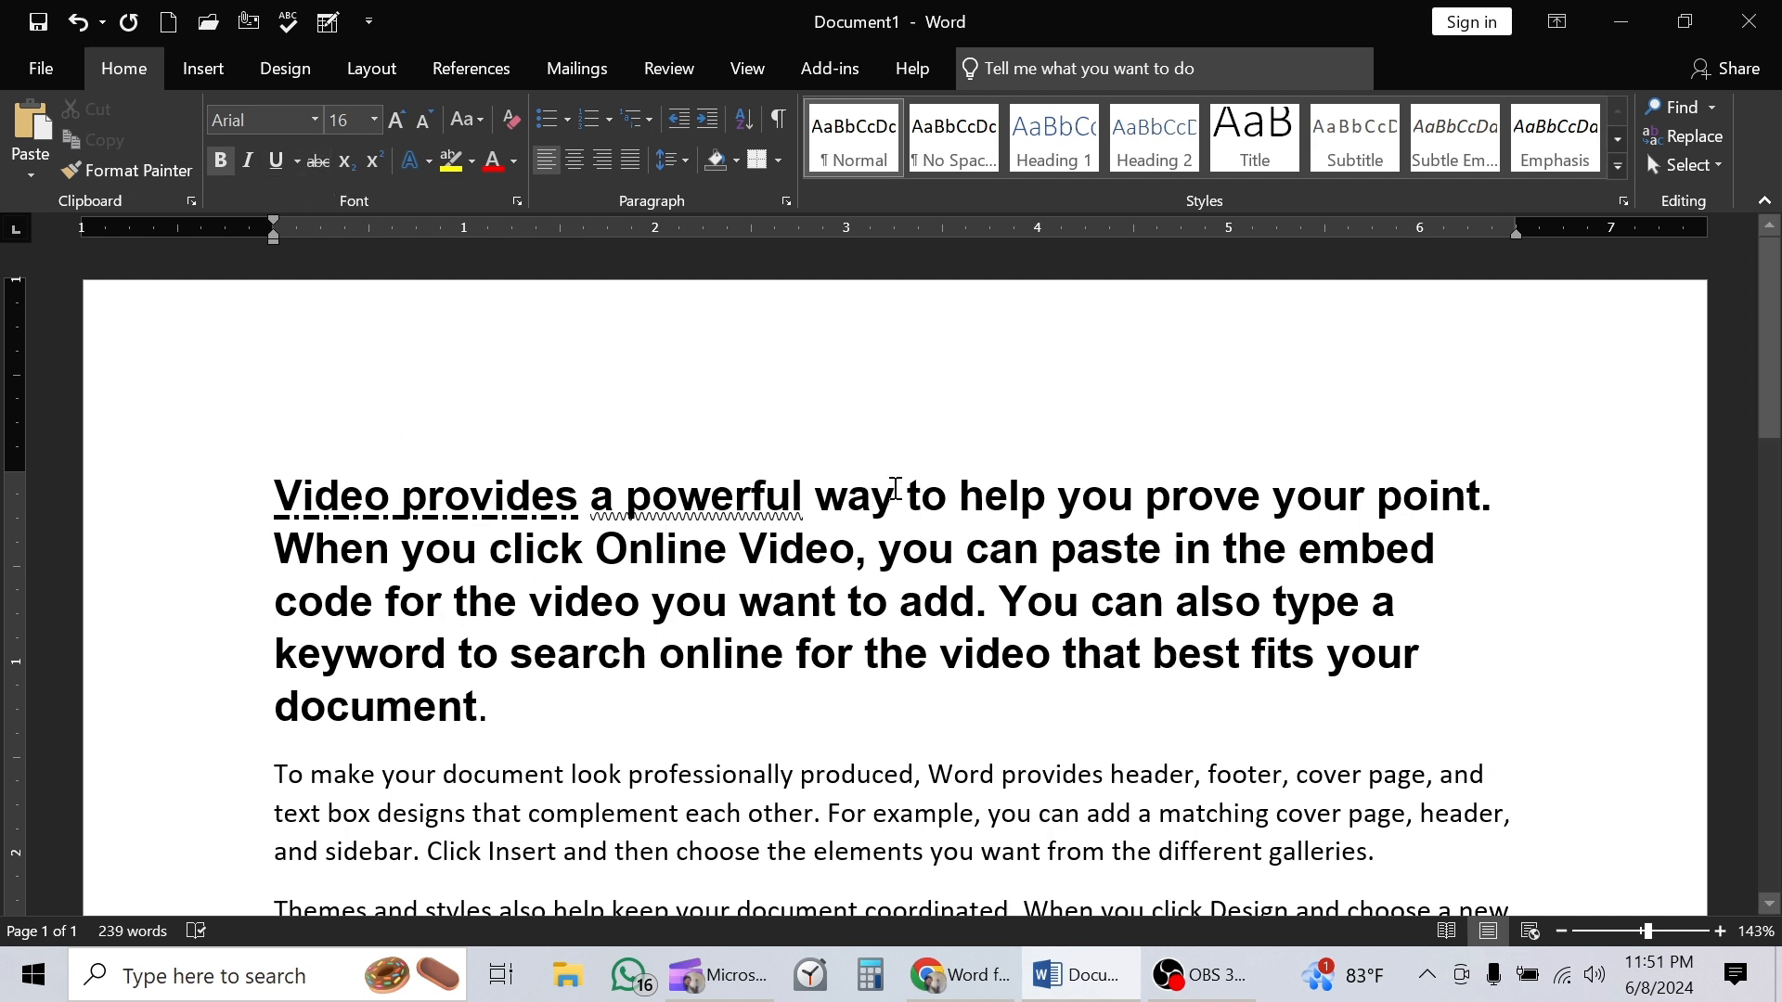
drag(821, 497, 1145, 496)
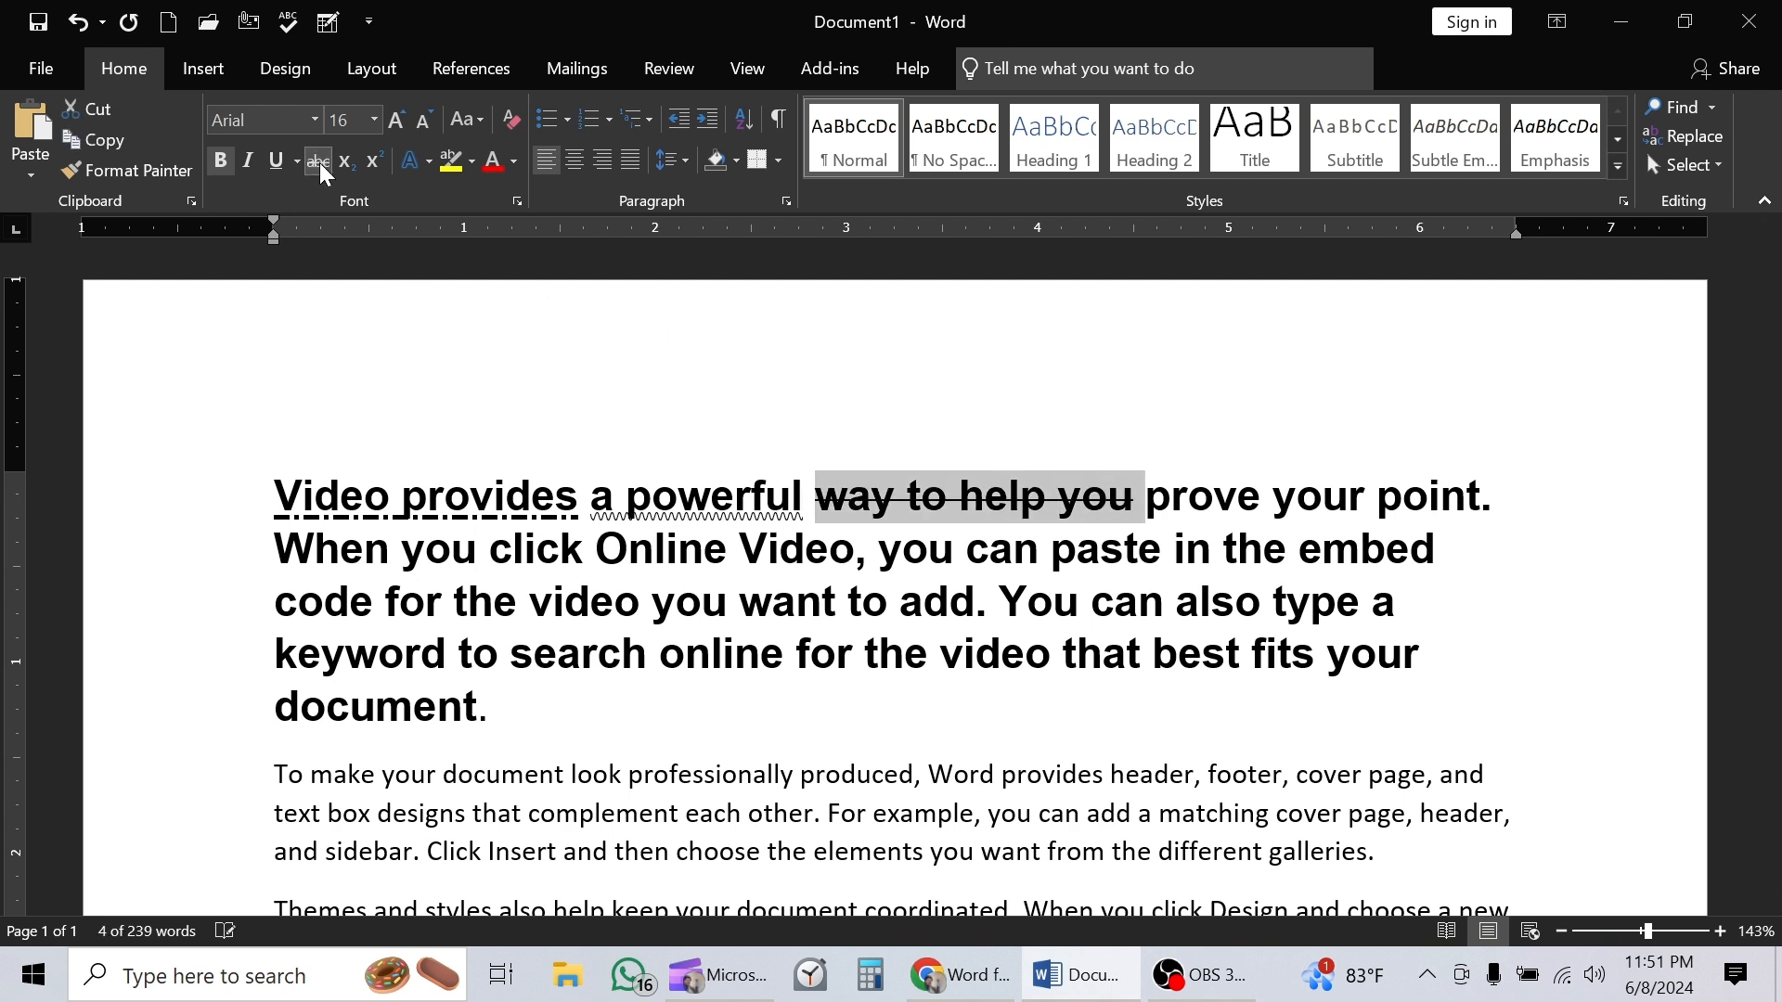
click(1009, 551)
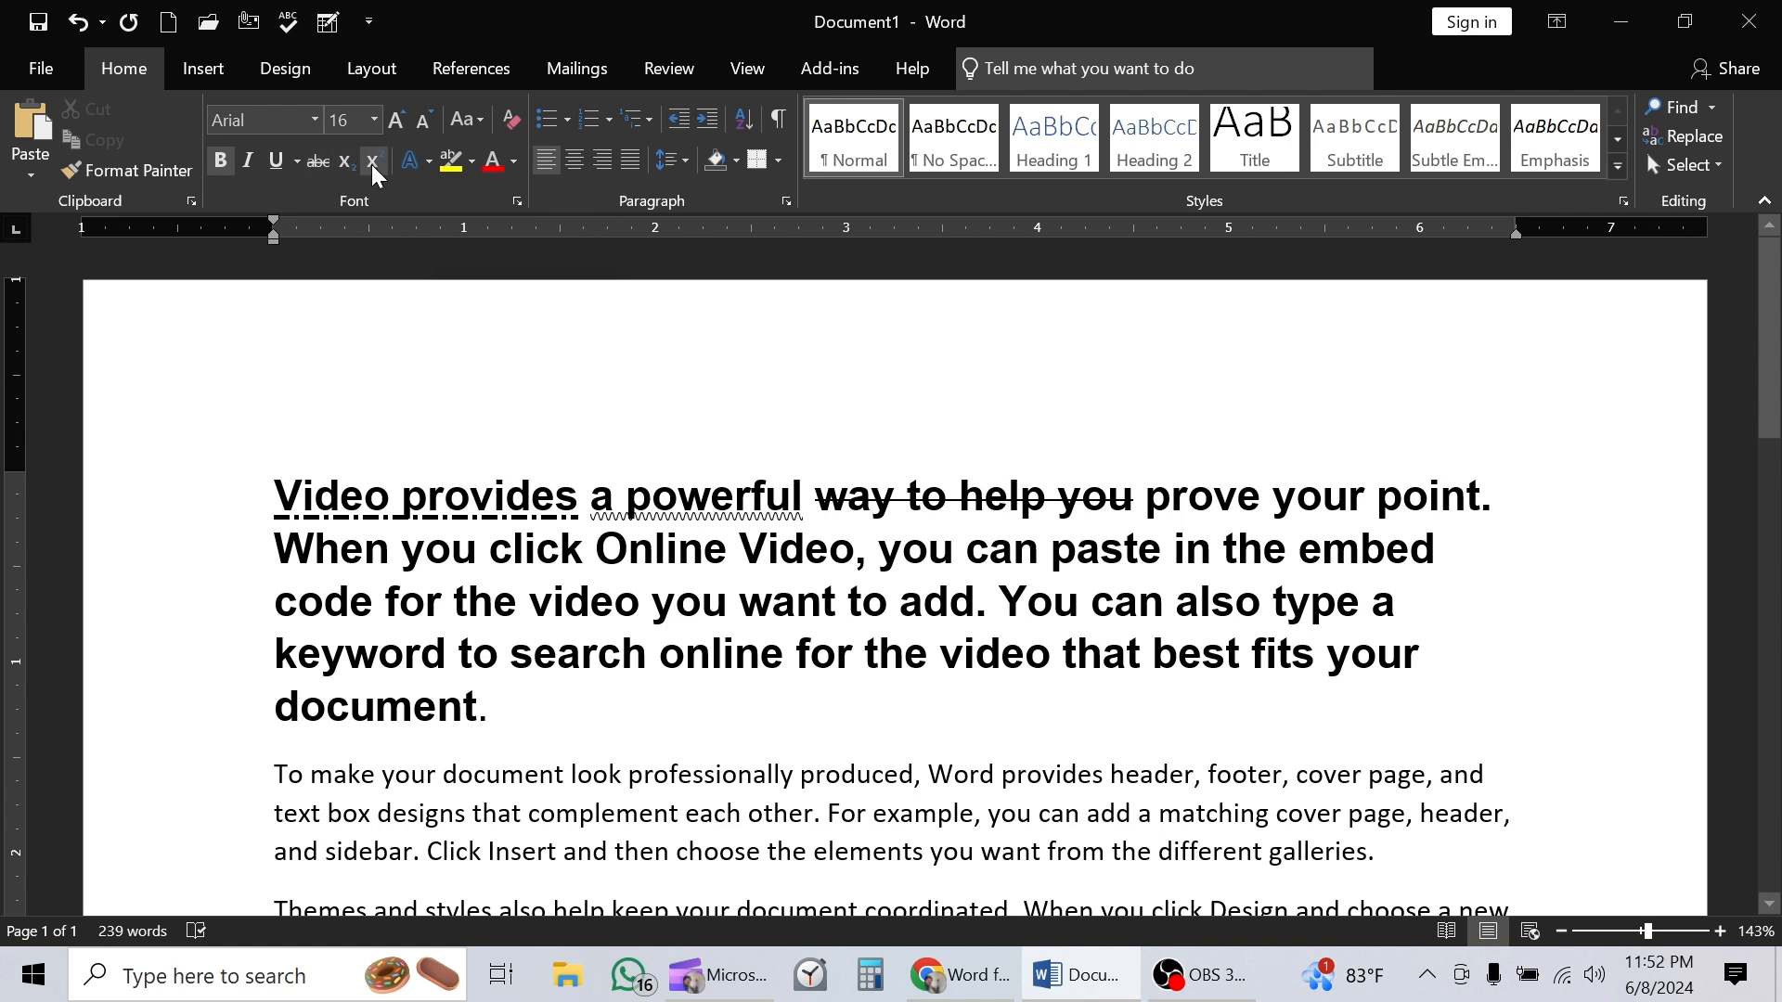
Step: Insert a subscript 2 directly after the word "Video" in the first line
click(379, 492)
click(345, 168)
text(2)
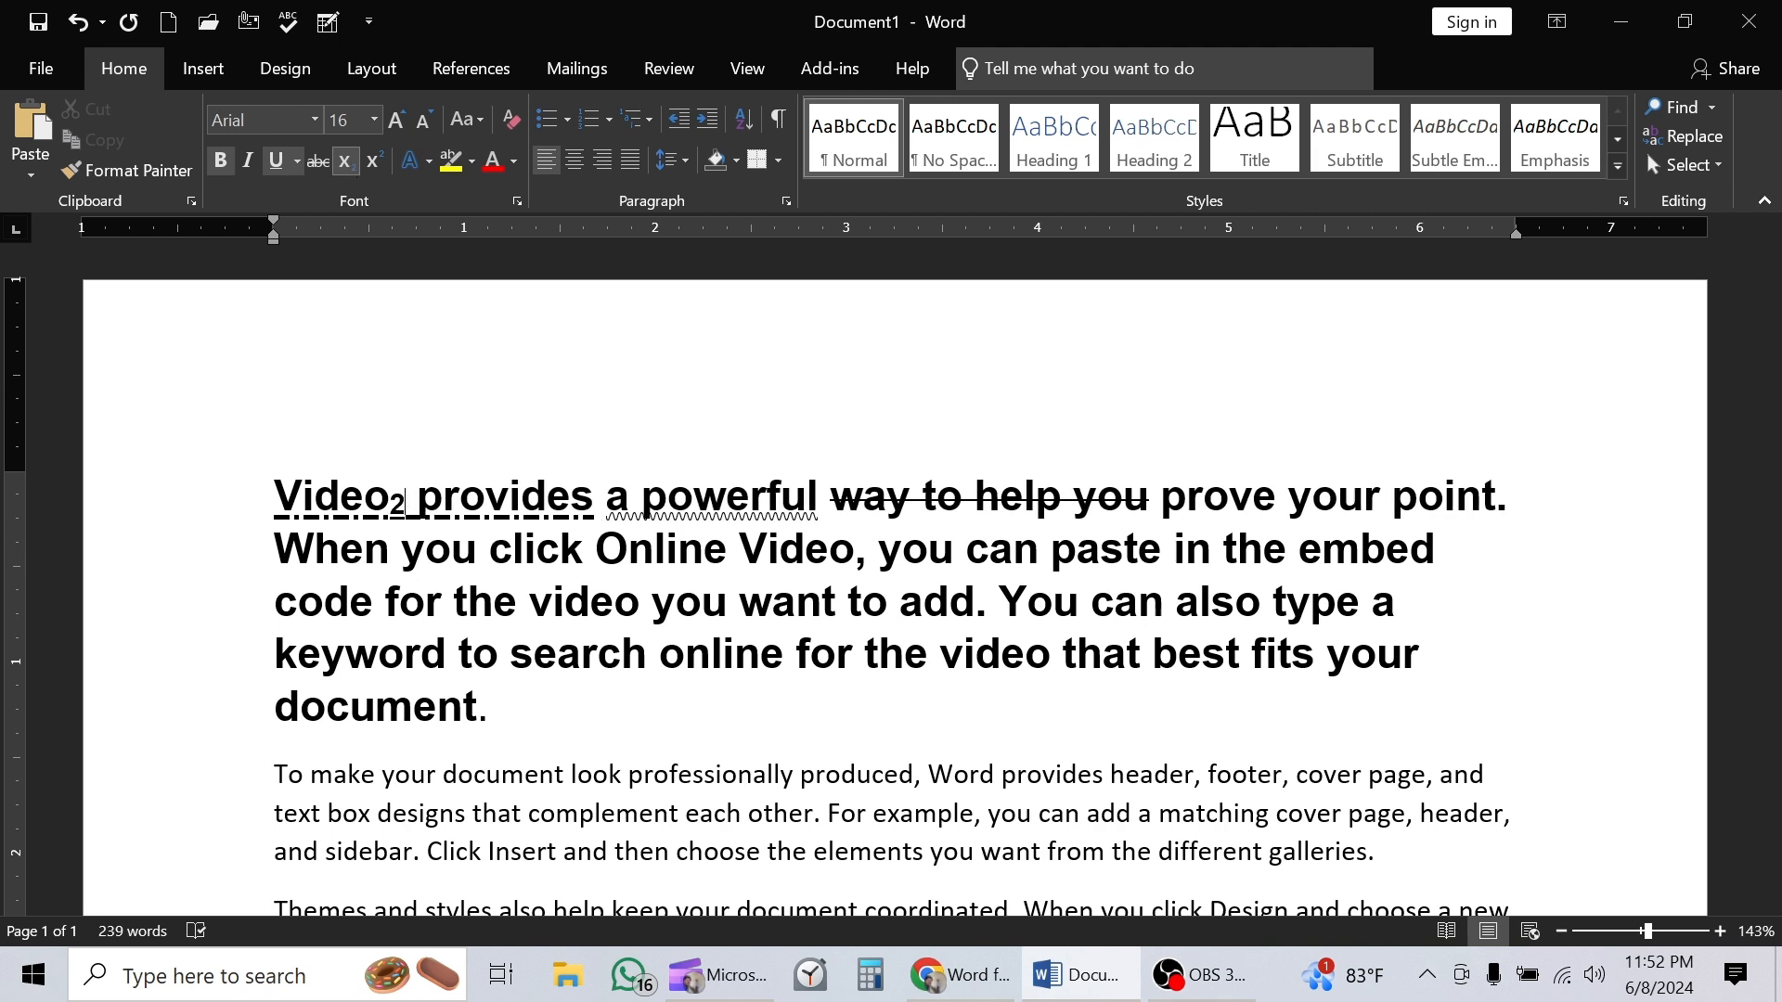
Step: Insert a superscript 2 directly after the word "provides" in the first line
click(586, 487)
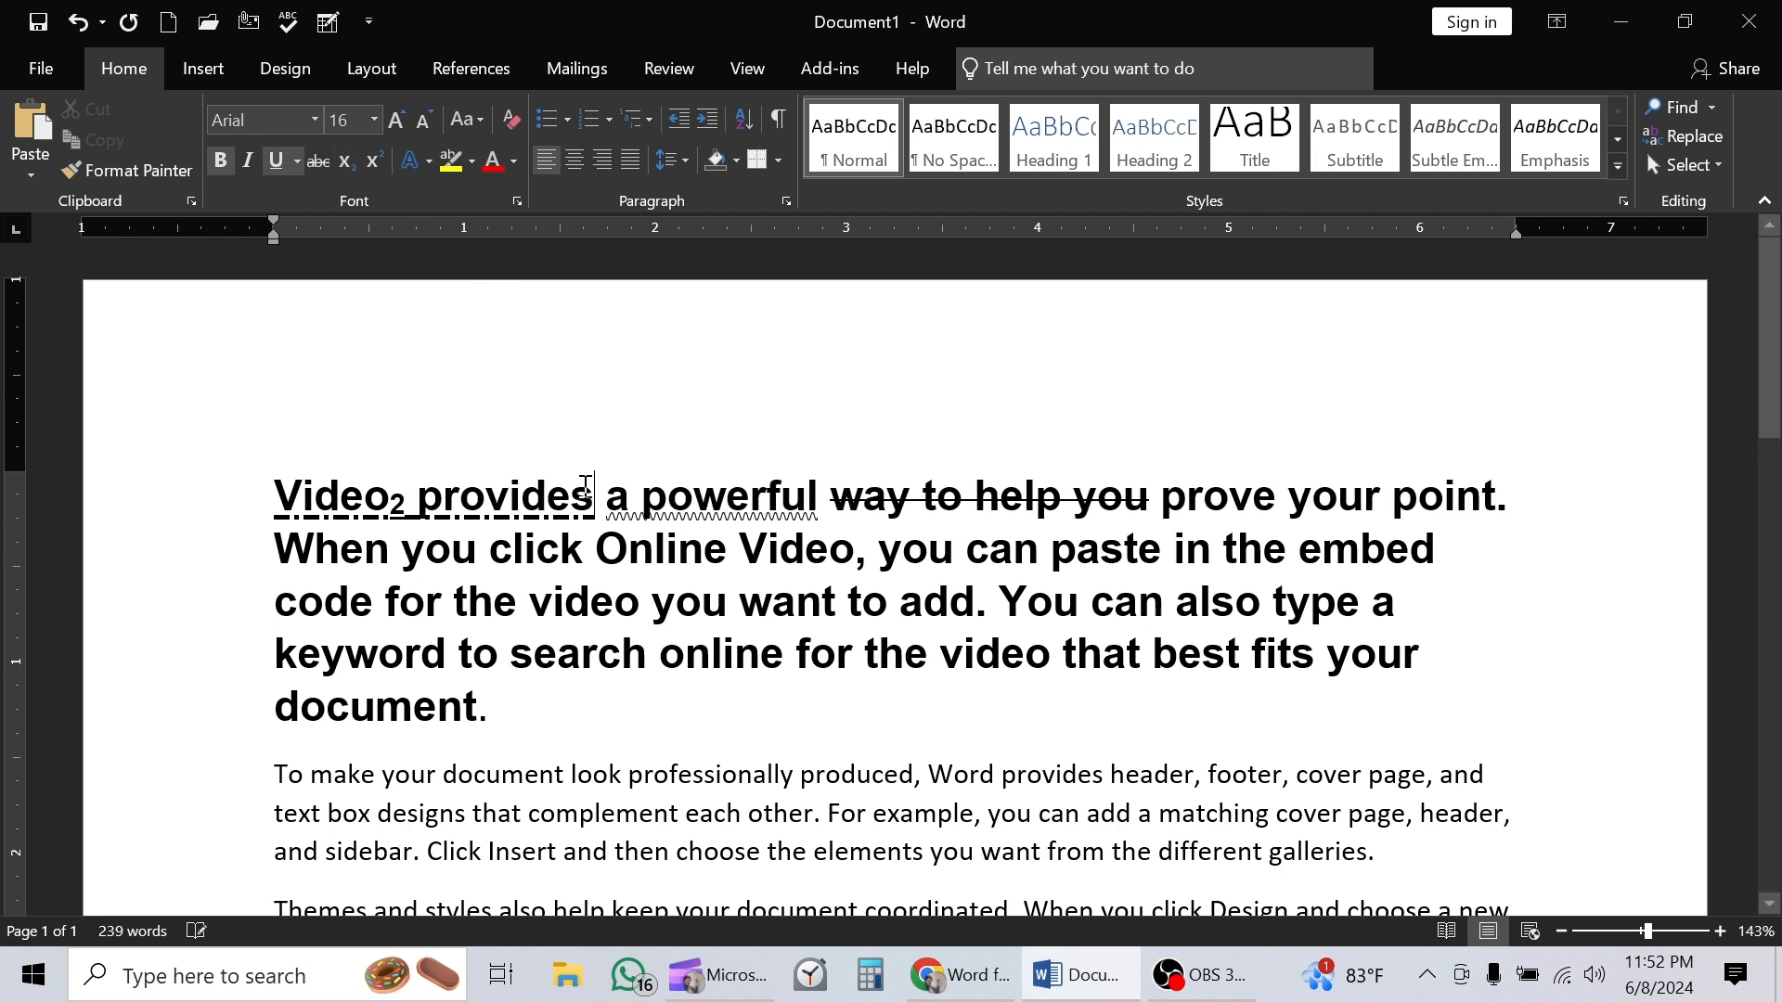
click(377, 165)
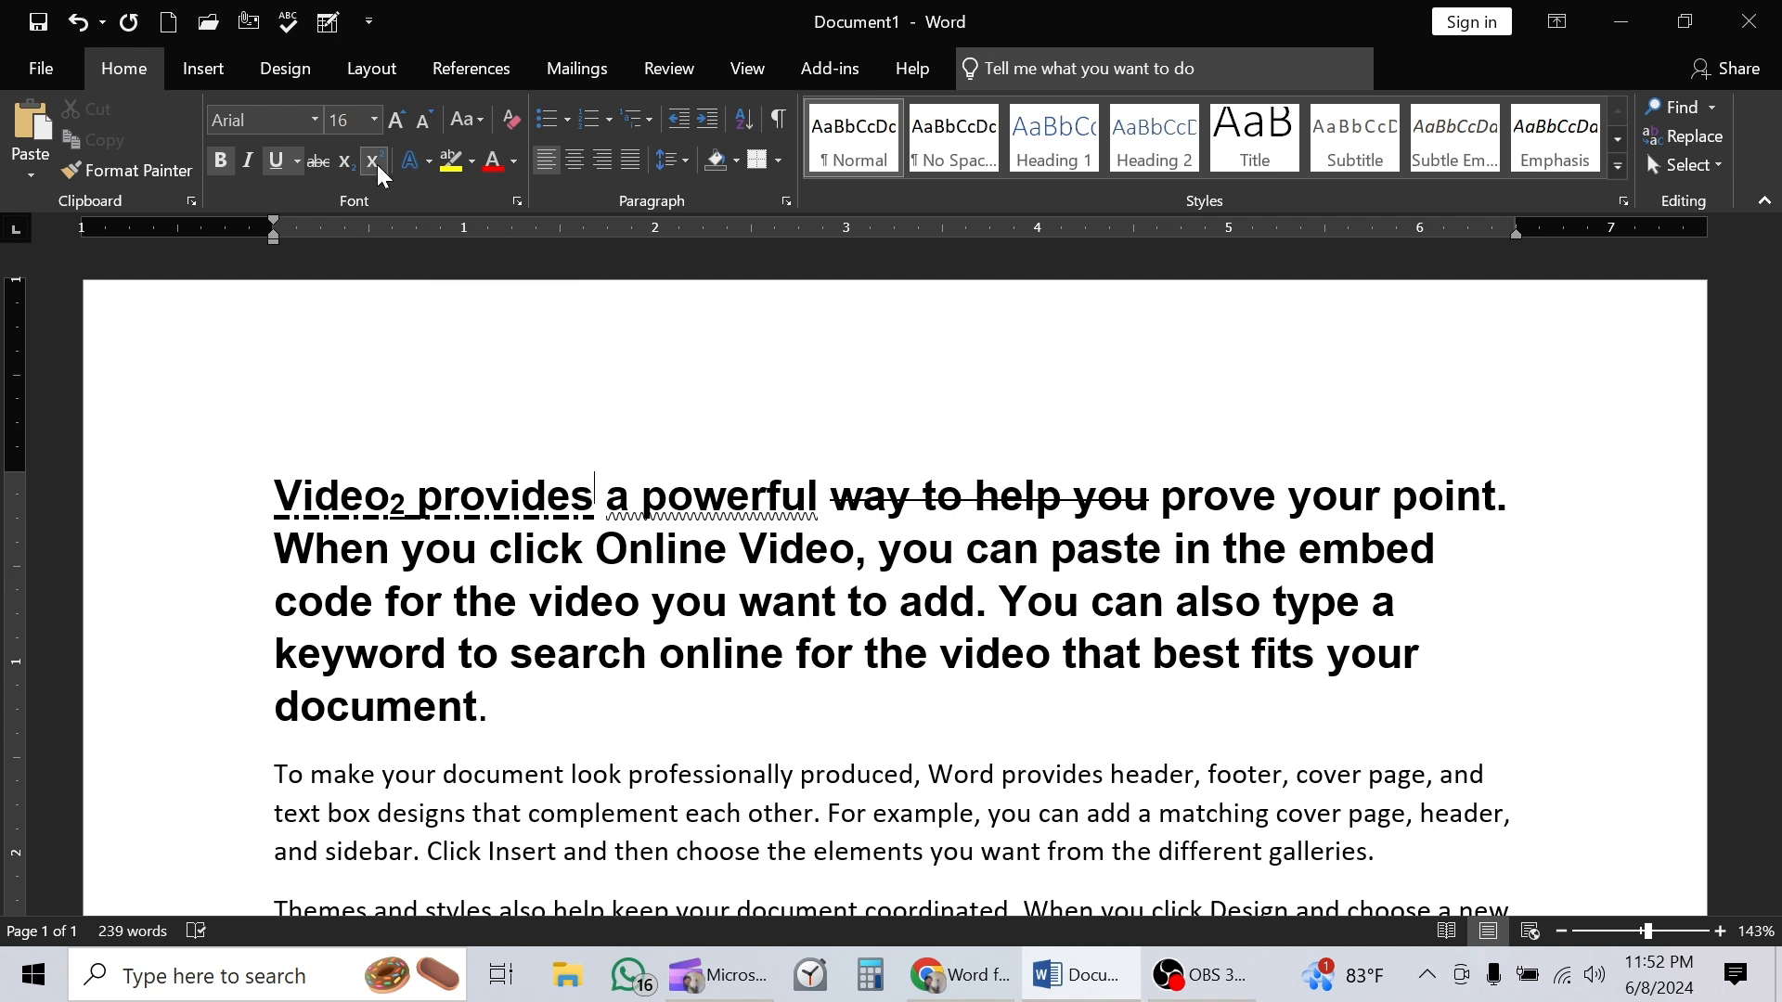
text(2)
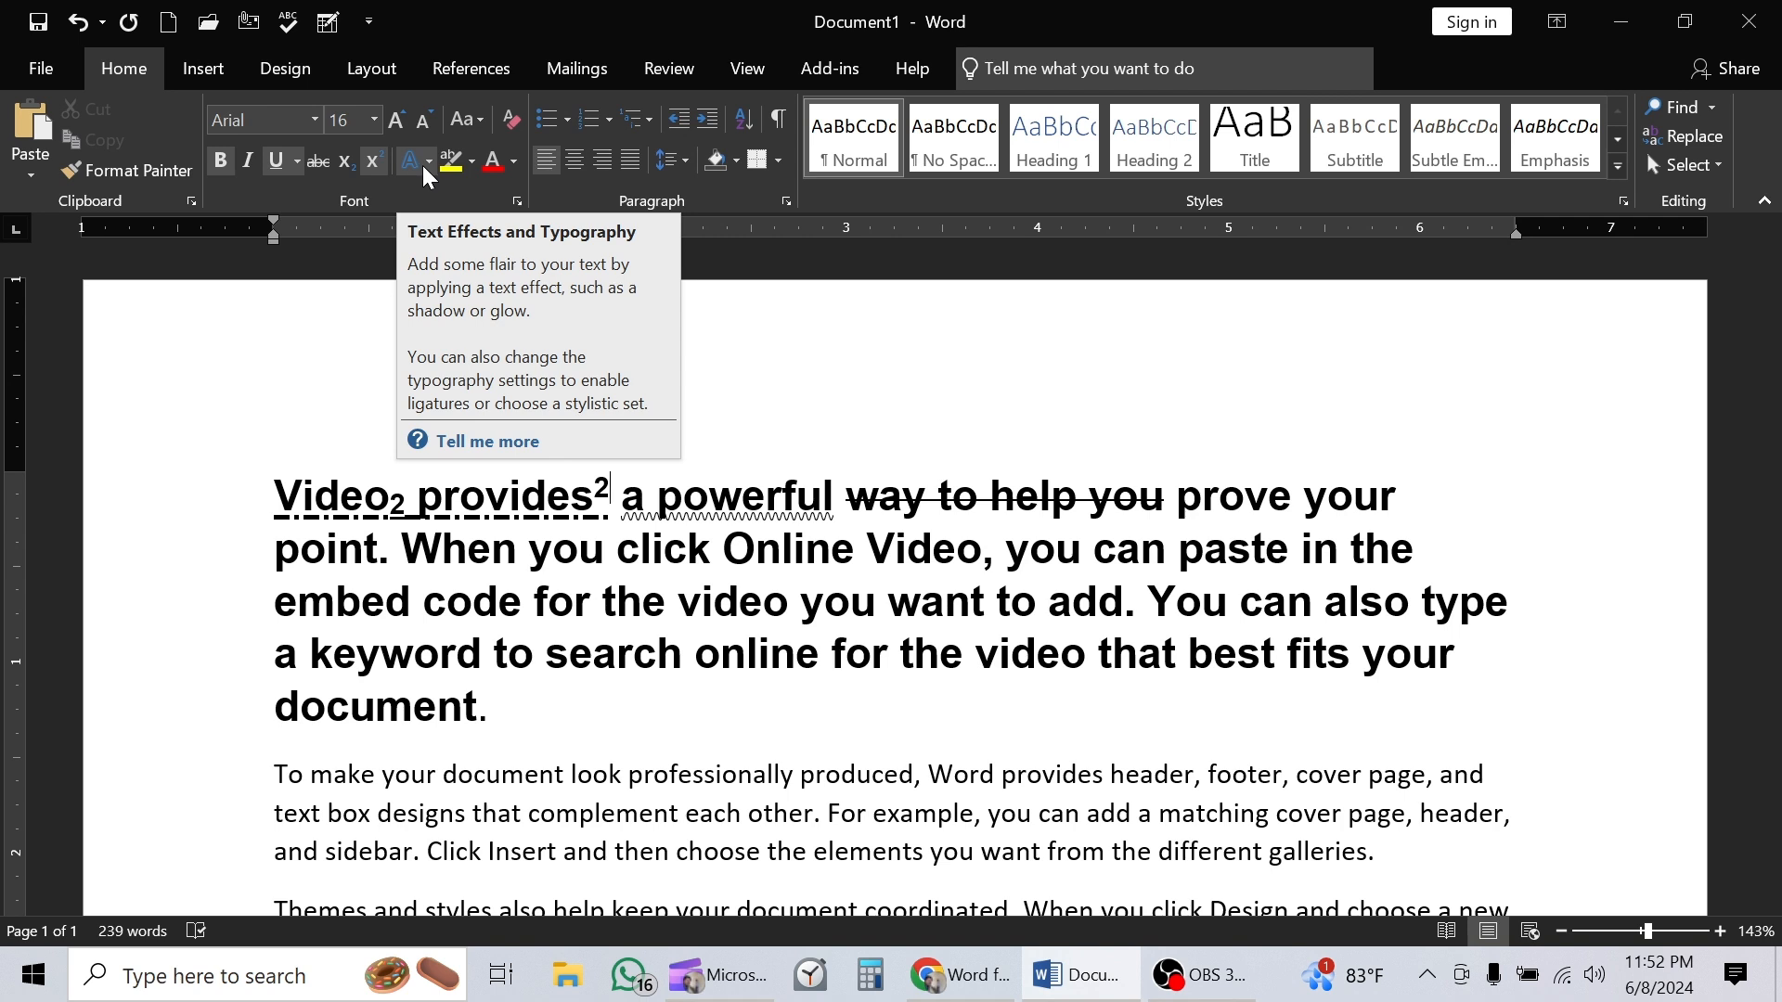
click(492, 553)
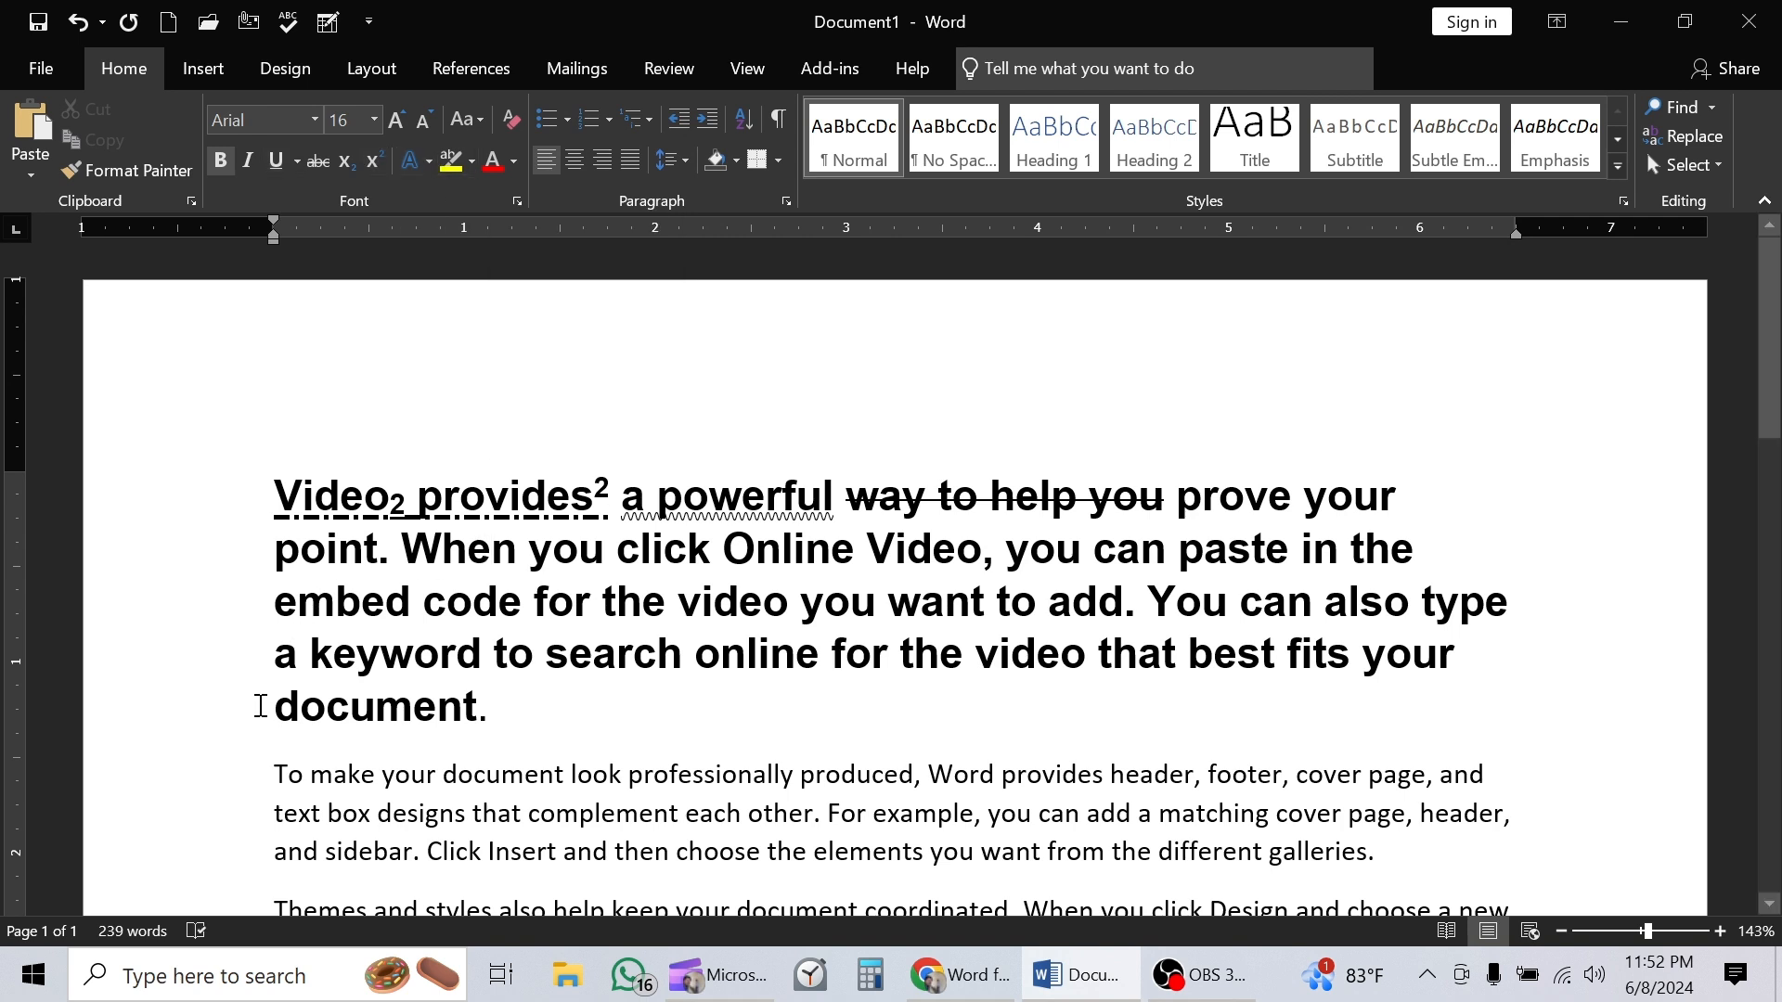
Step: Give "document." at the end of the first paragraph a black shadowed text effect with an orange outline
drag(278, 710, 488, 710)
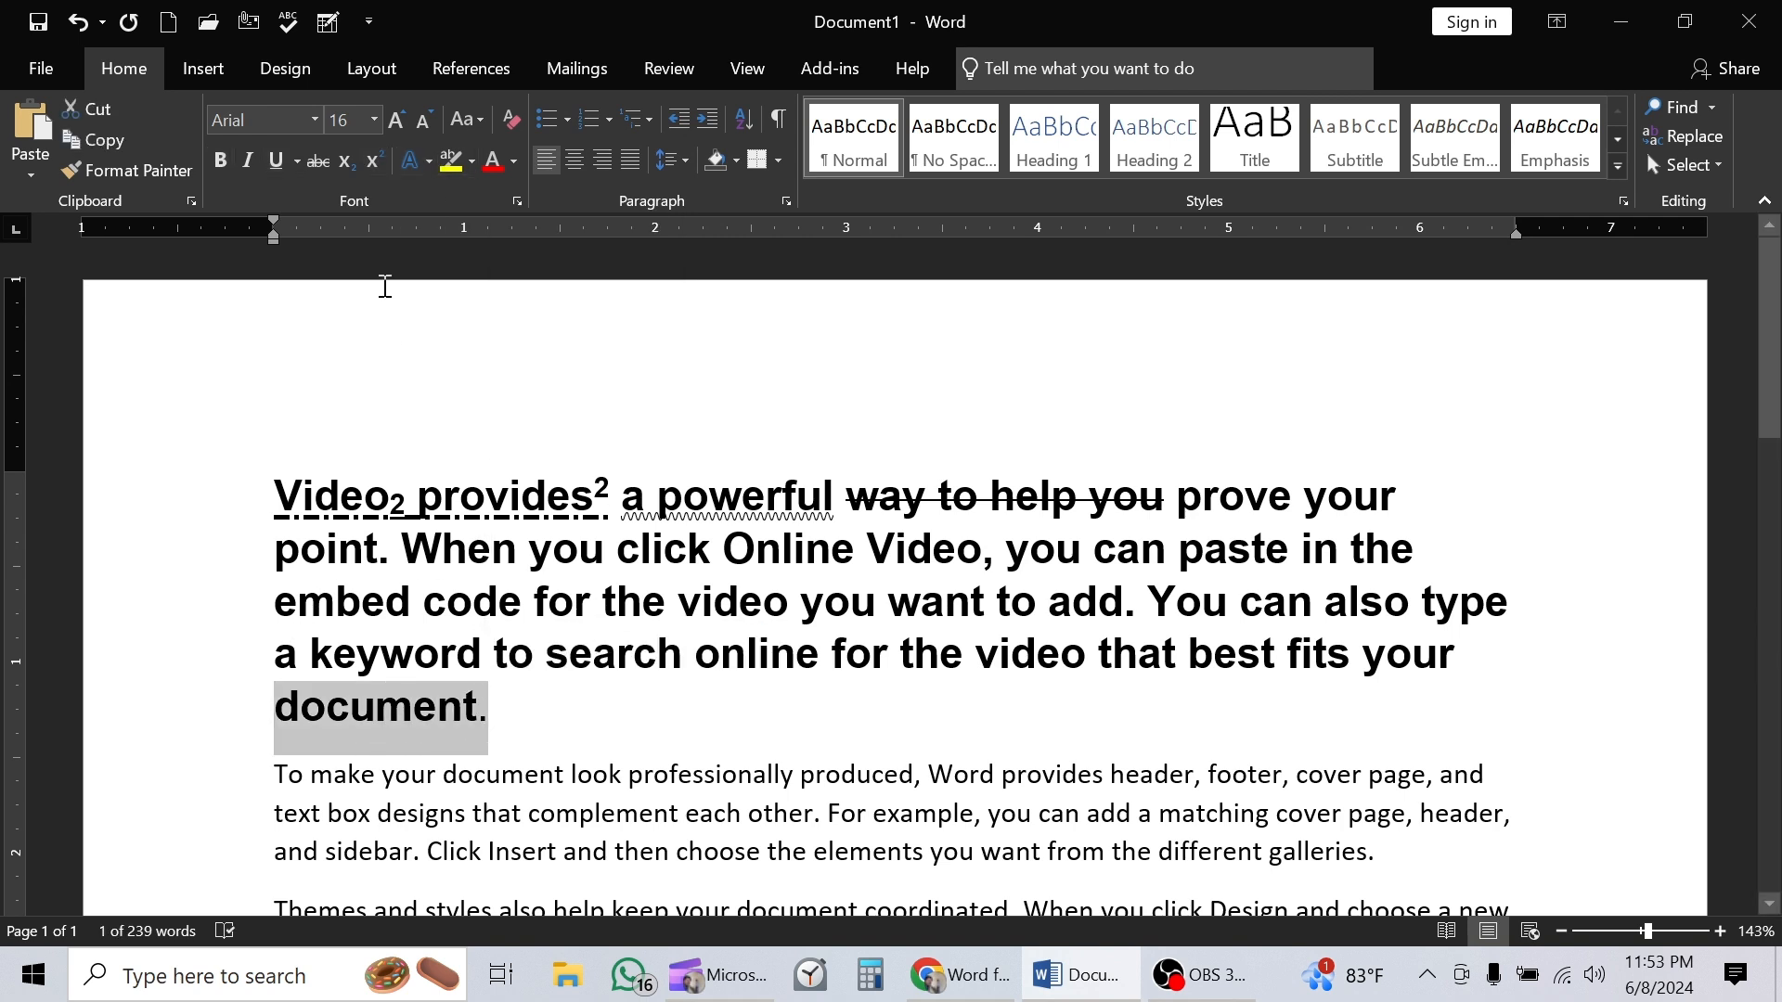
click(427, 161)
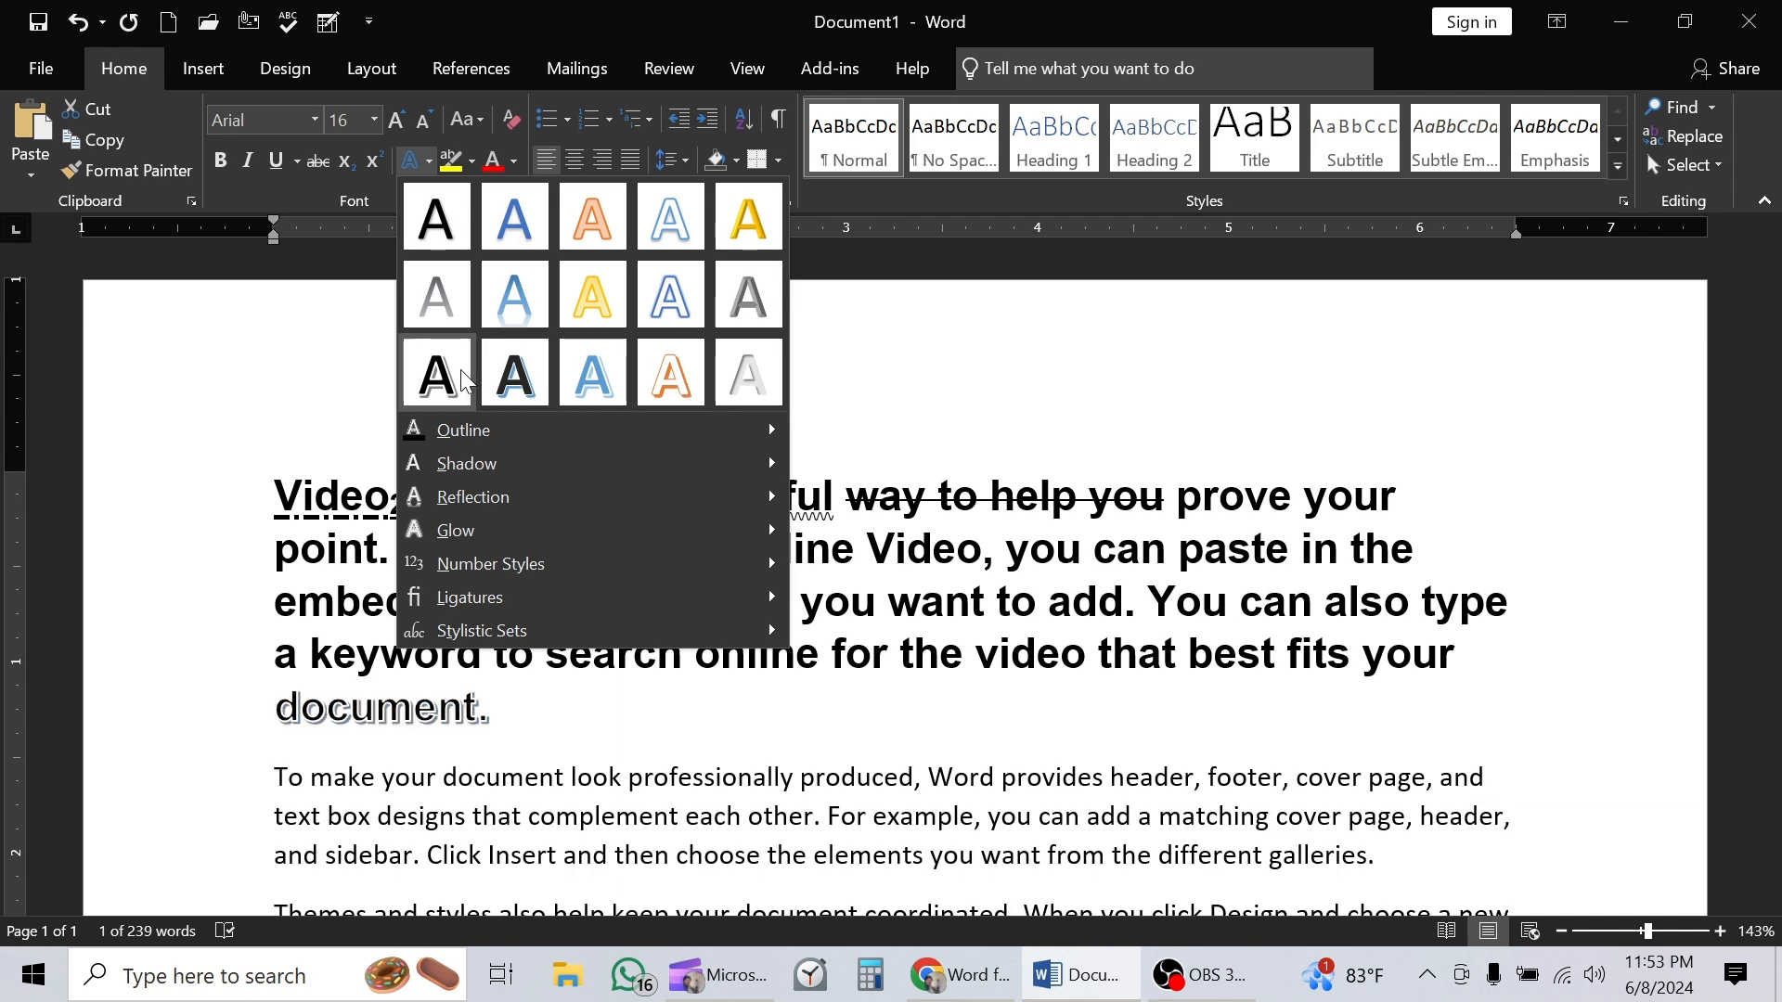
mouse_move(688, 436)
click(909, 487)
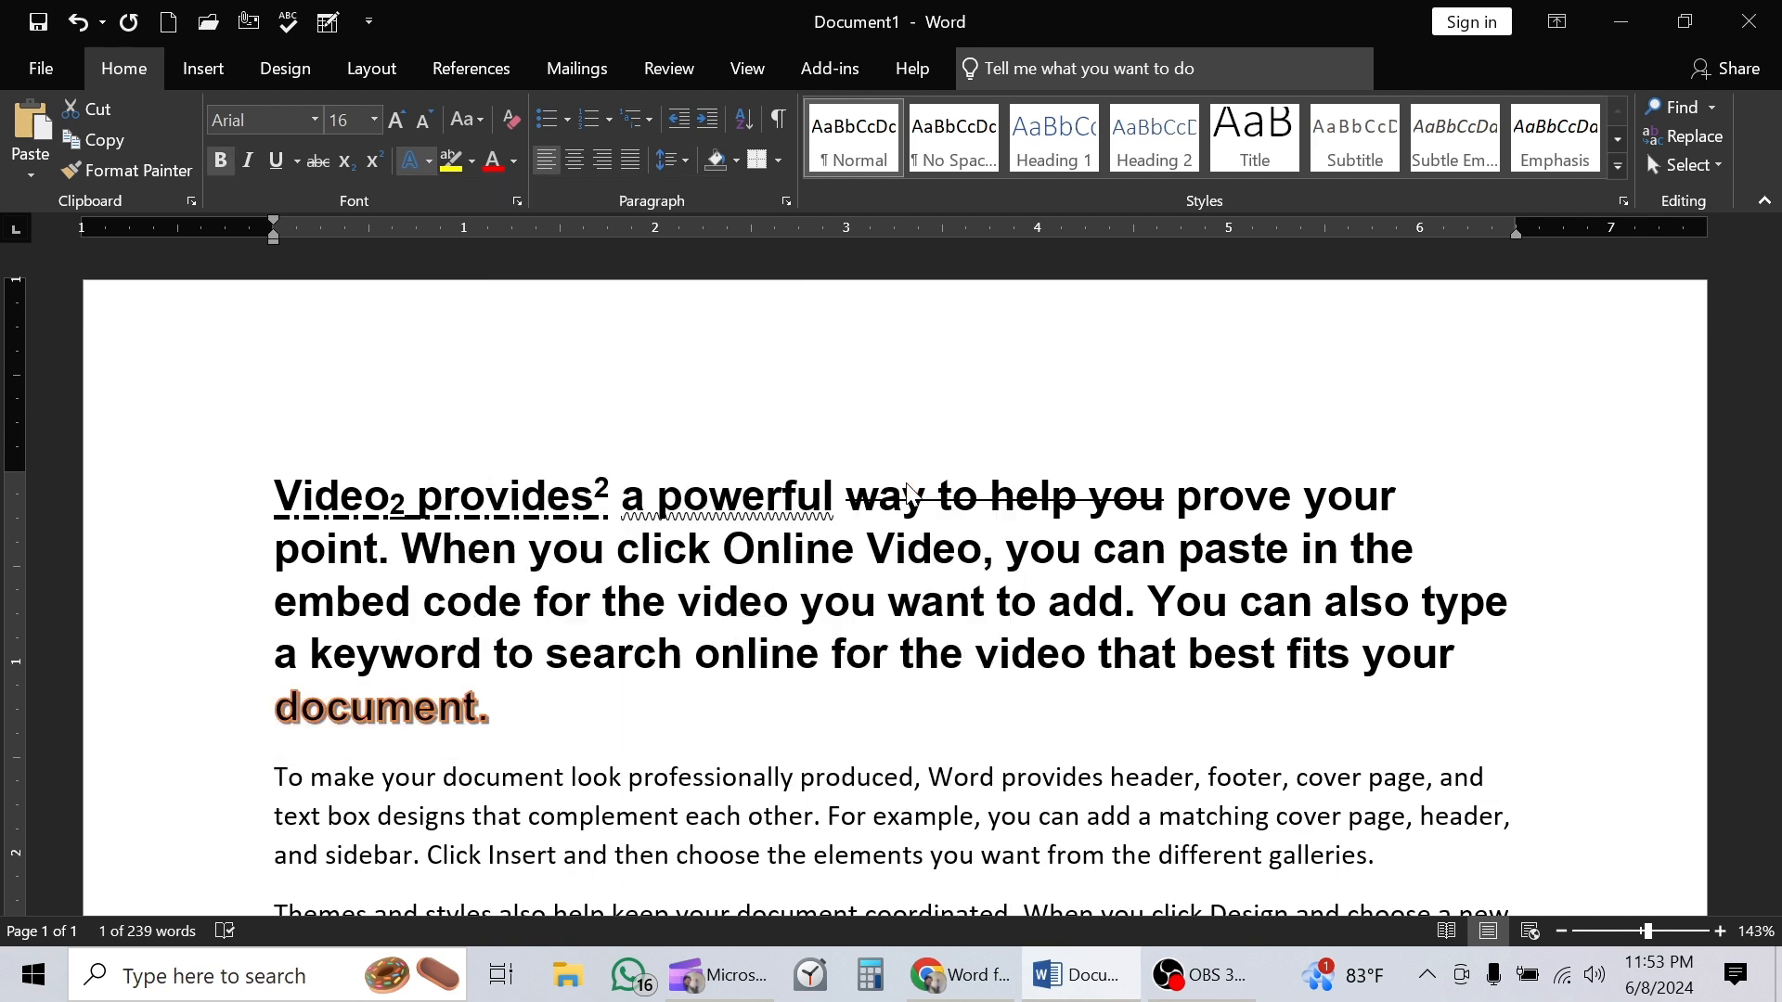
Step: Increase the font size of the selected "document." stepwise to 36
click(396, 120)
click(396, 120)
click(395, 120)
click(396, 120)
click(395, 119)
click(395, 120)
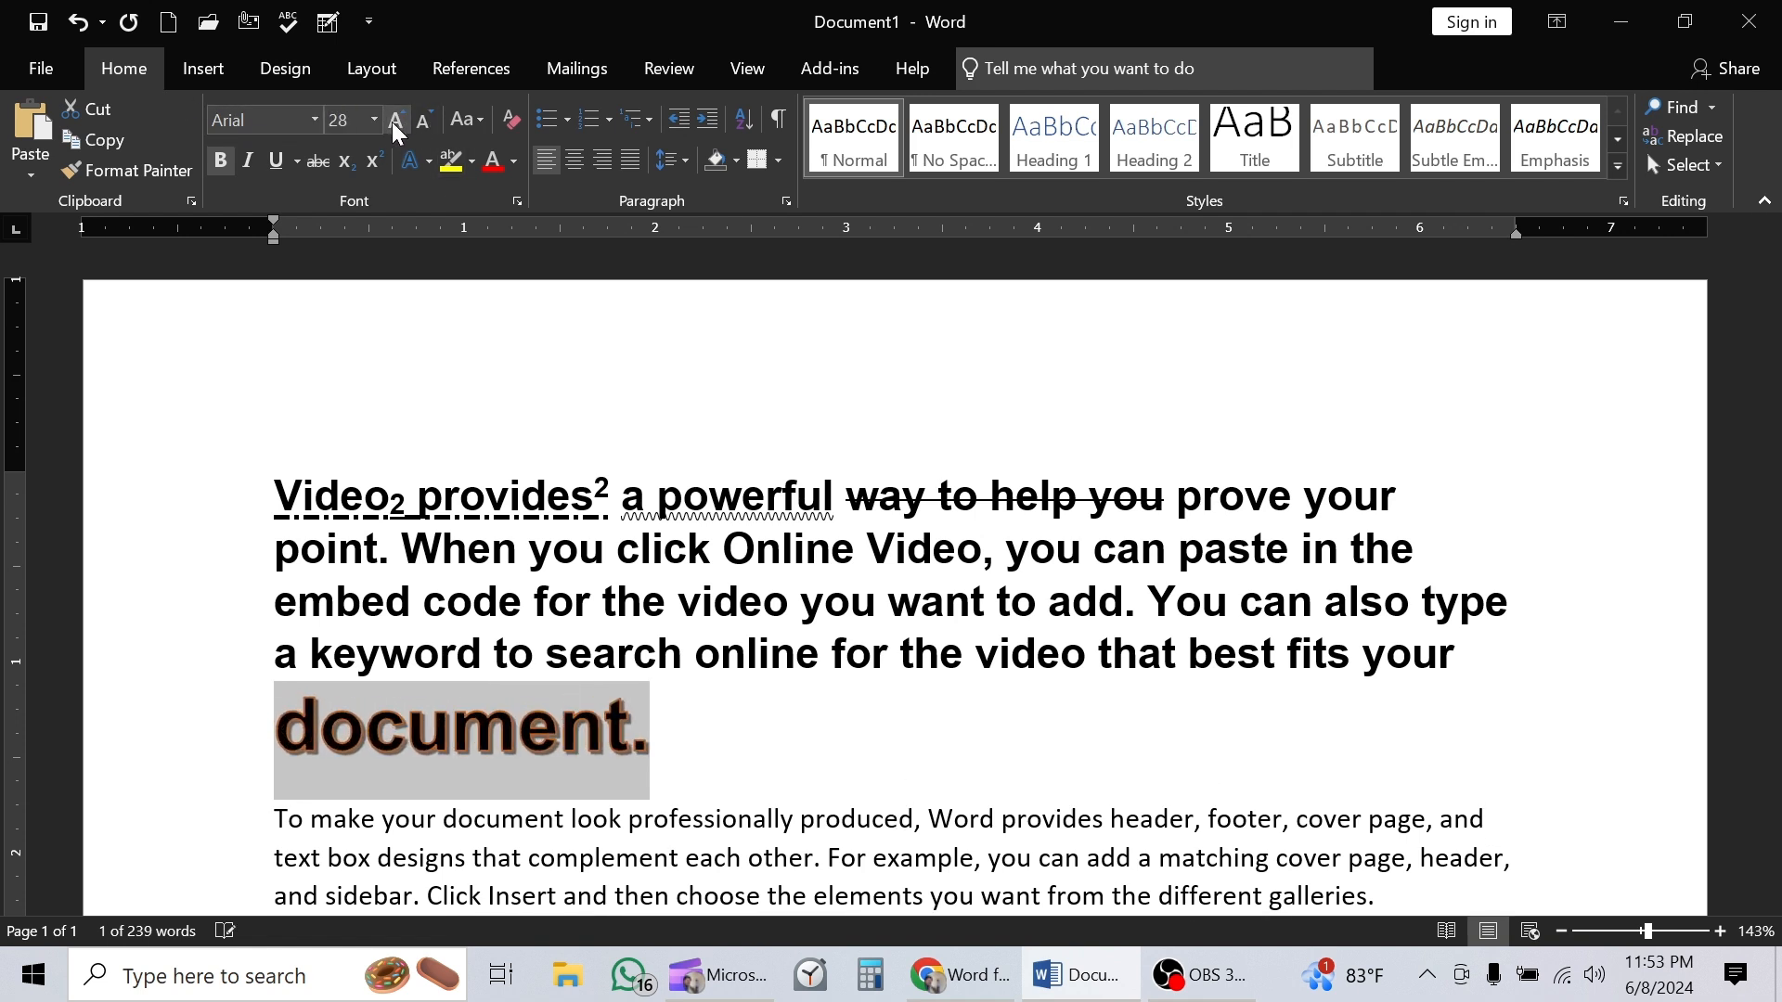
click(395, 120)
Step: Capitalize the first letter of the enlarged word so that it reads "Document."
click(319, 749)
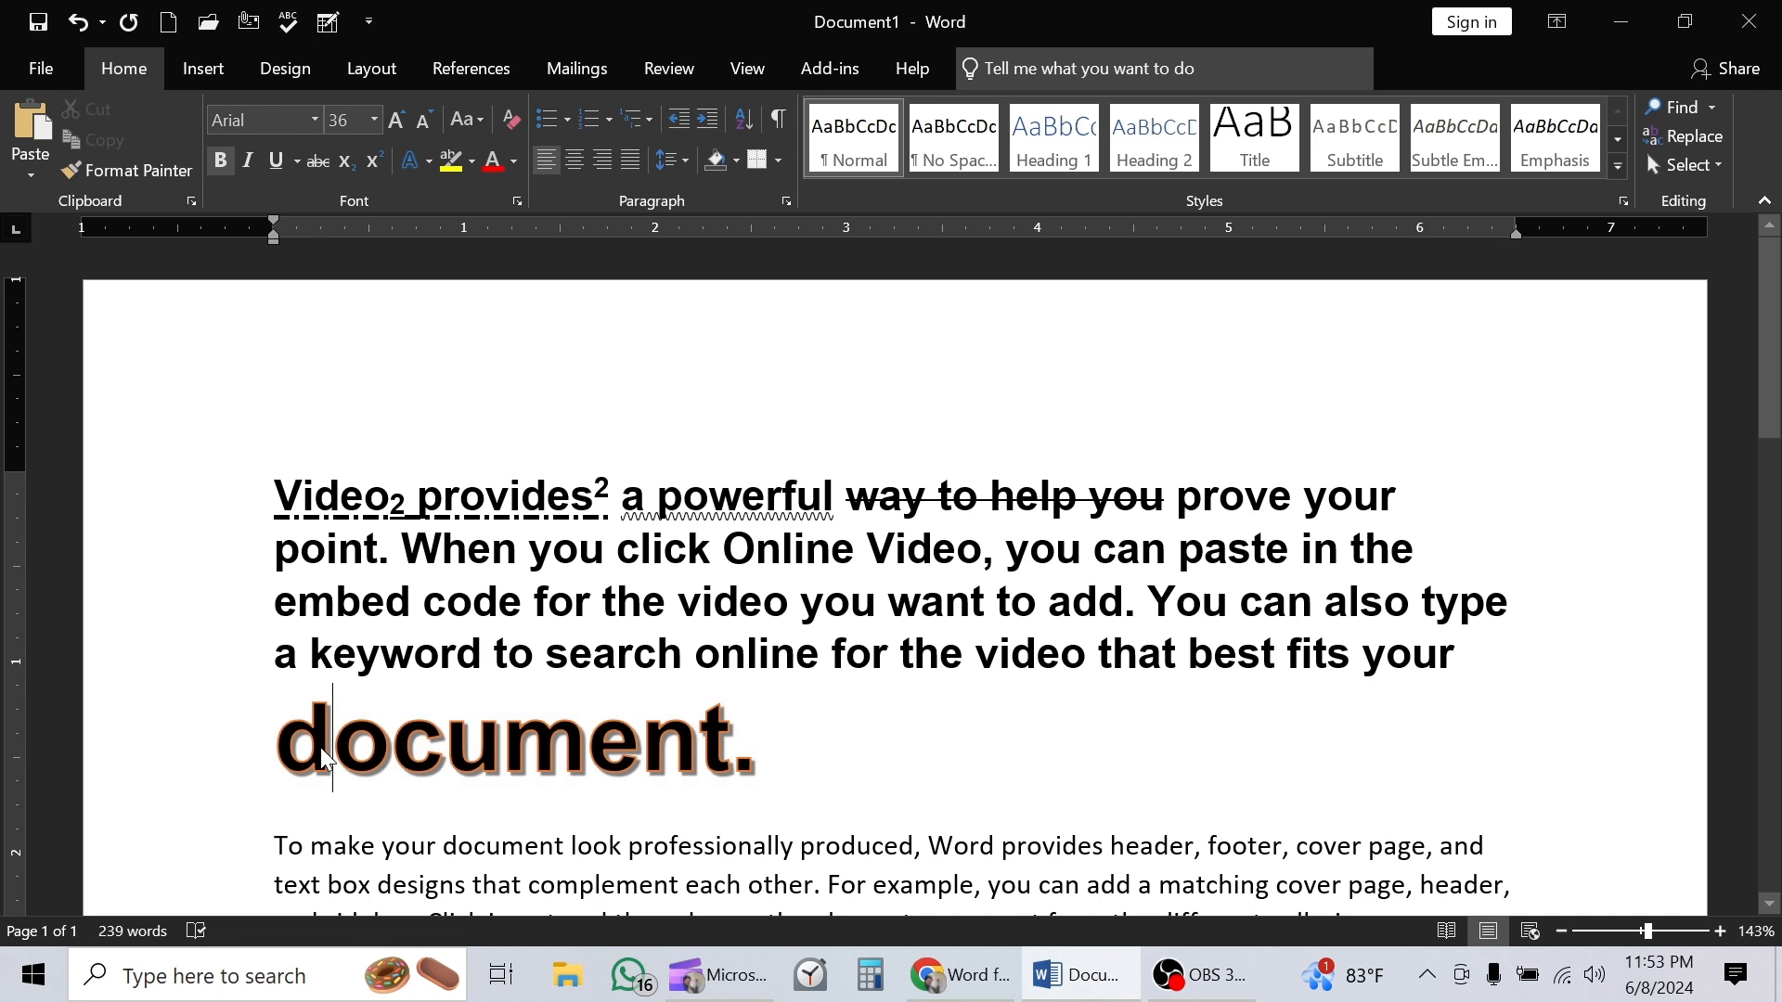
key(BackSpace)
text(D)
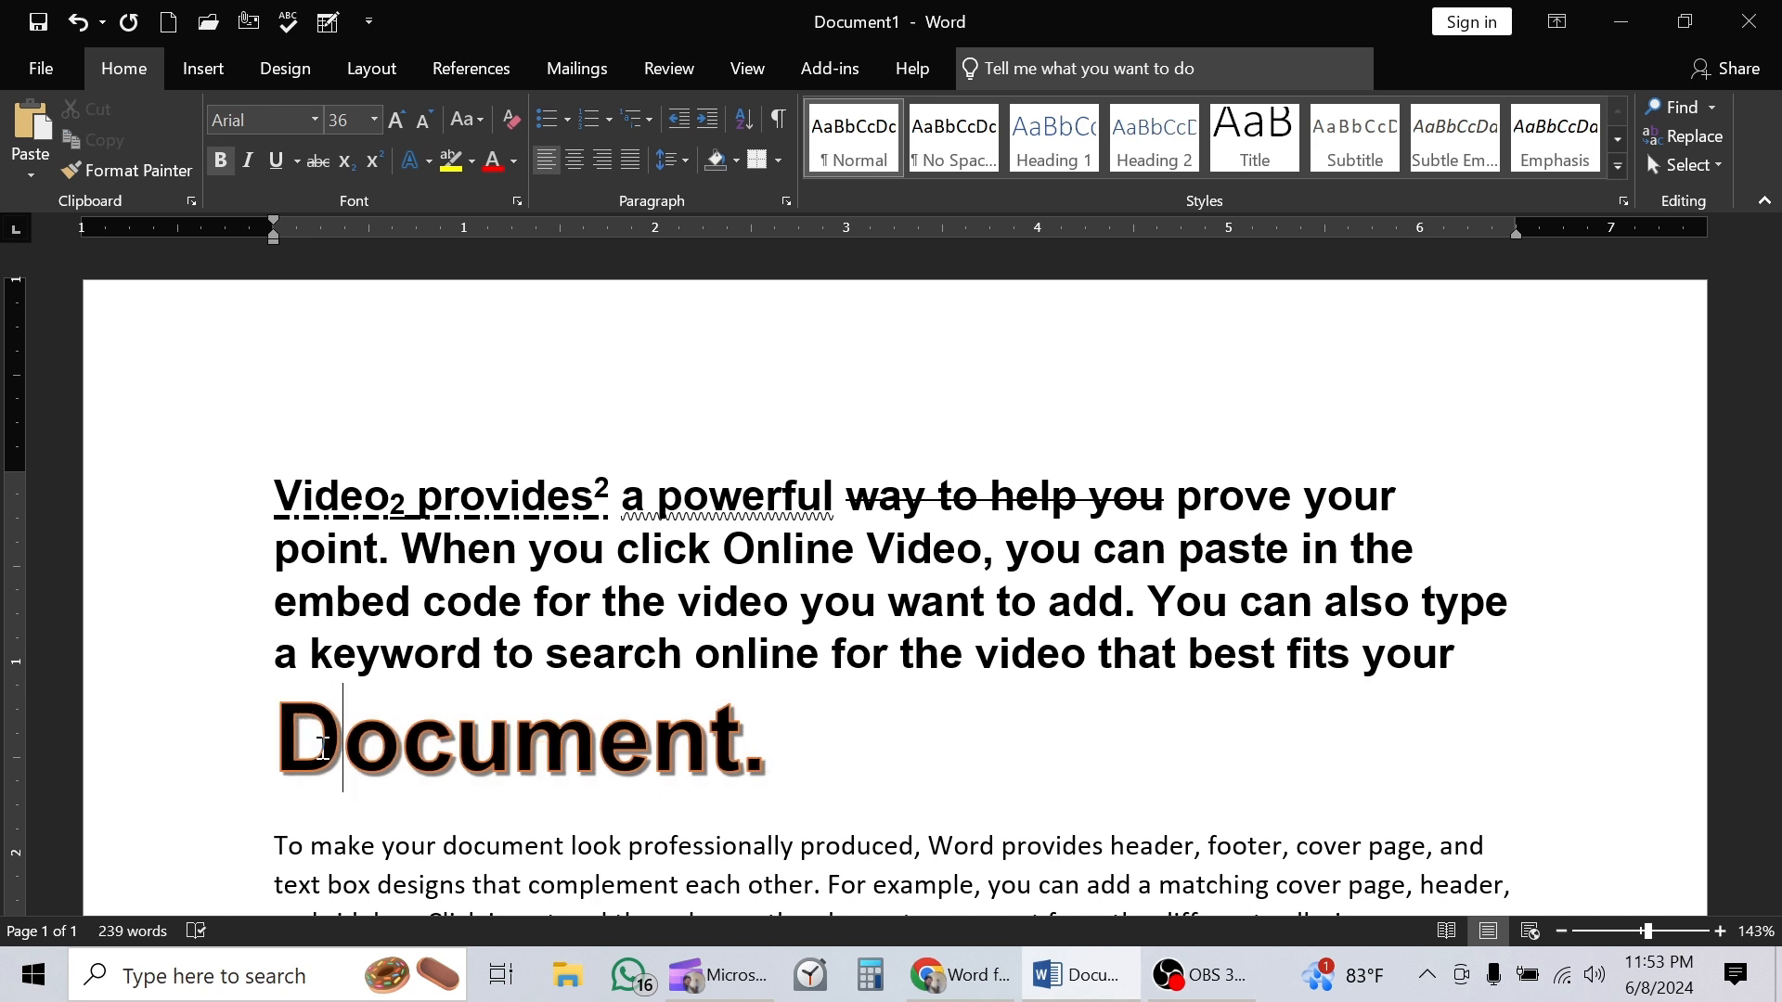
Step: Apply the text effect with white fill, orange outline and hard orange shadow to the word "Document"
scroll(631, 761, down, 1)
drag(748, 680, 263, 661)
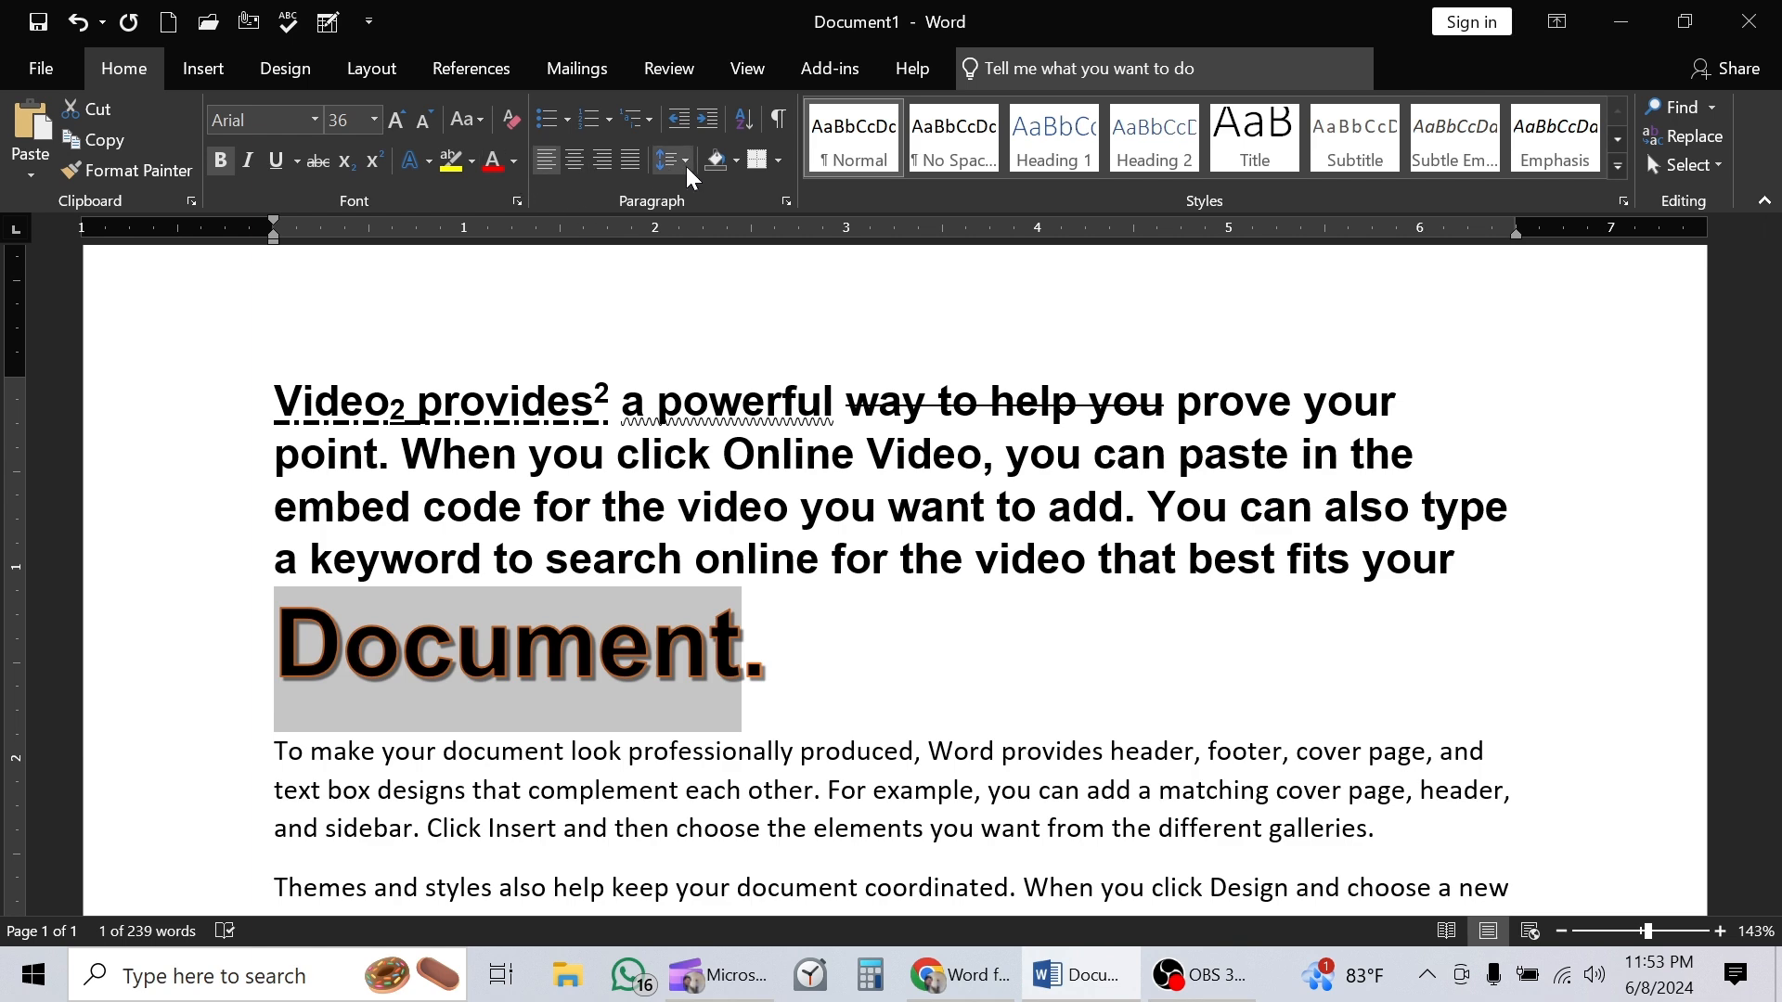
click(426, 161)
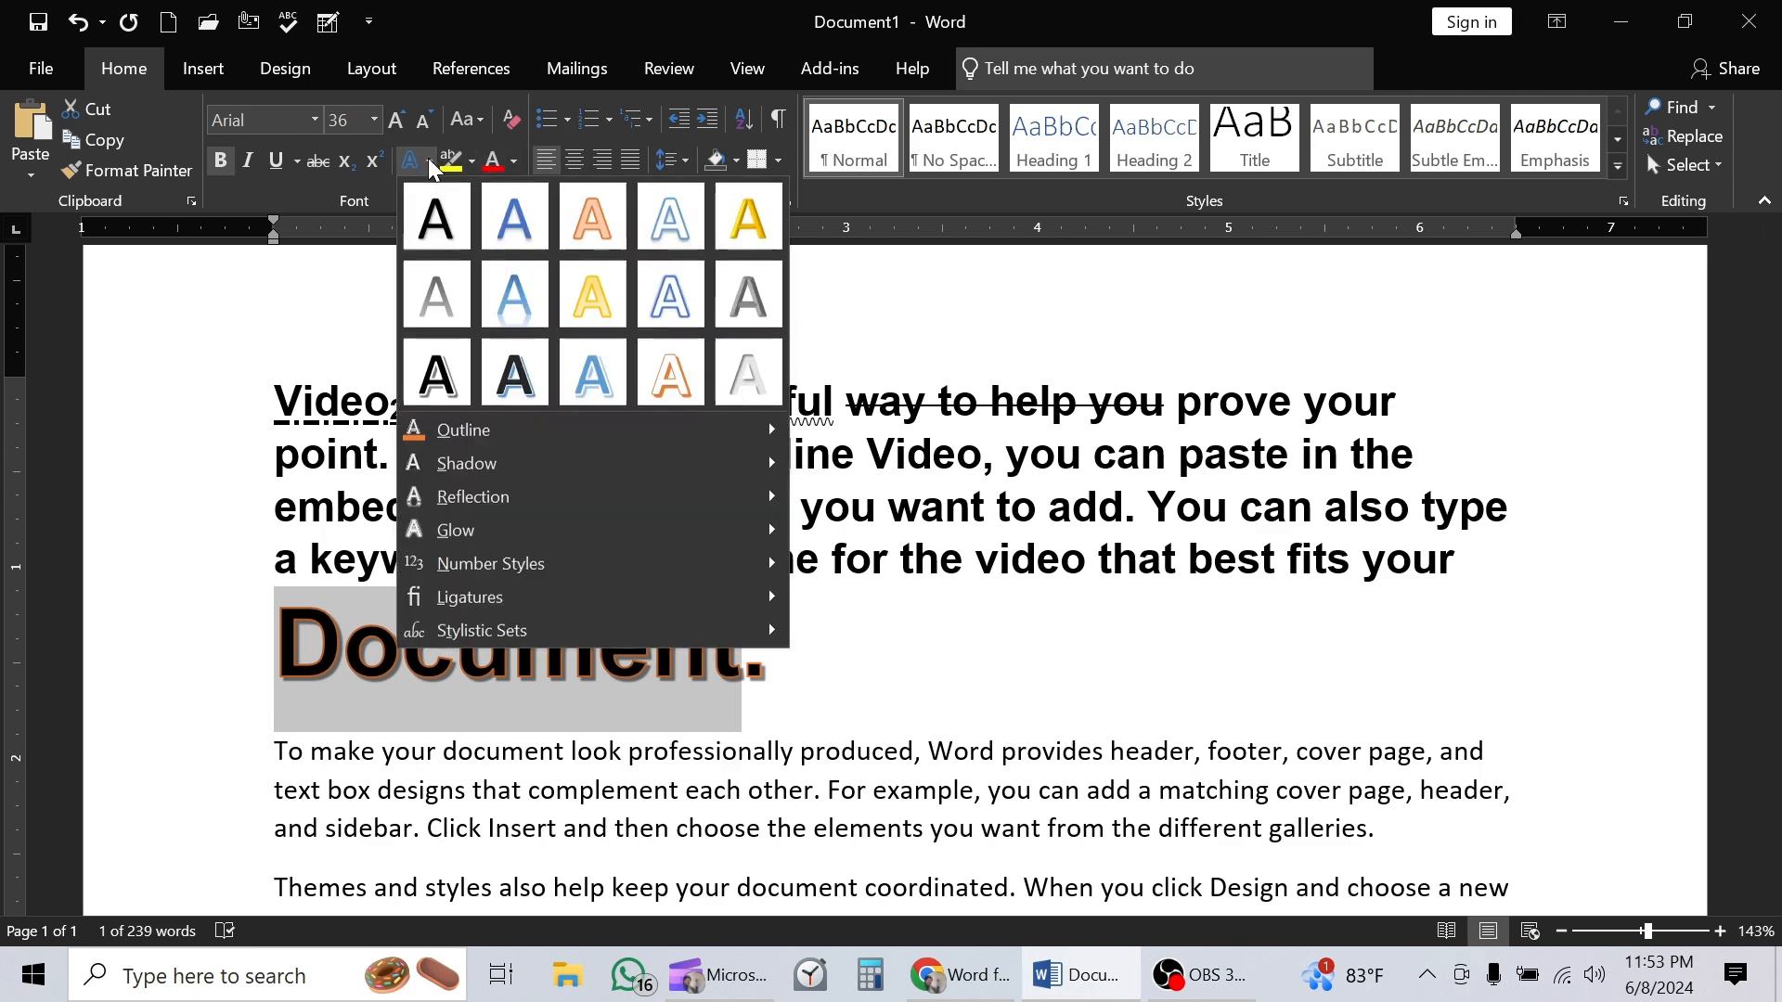
click(670, 374)
click(802, 691)
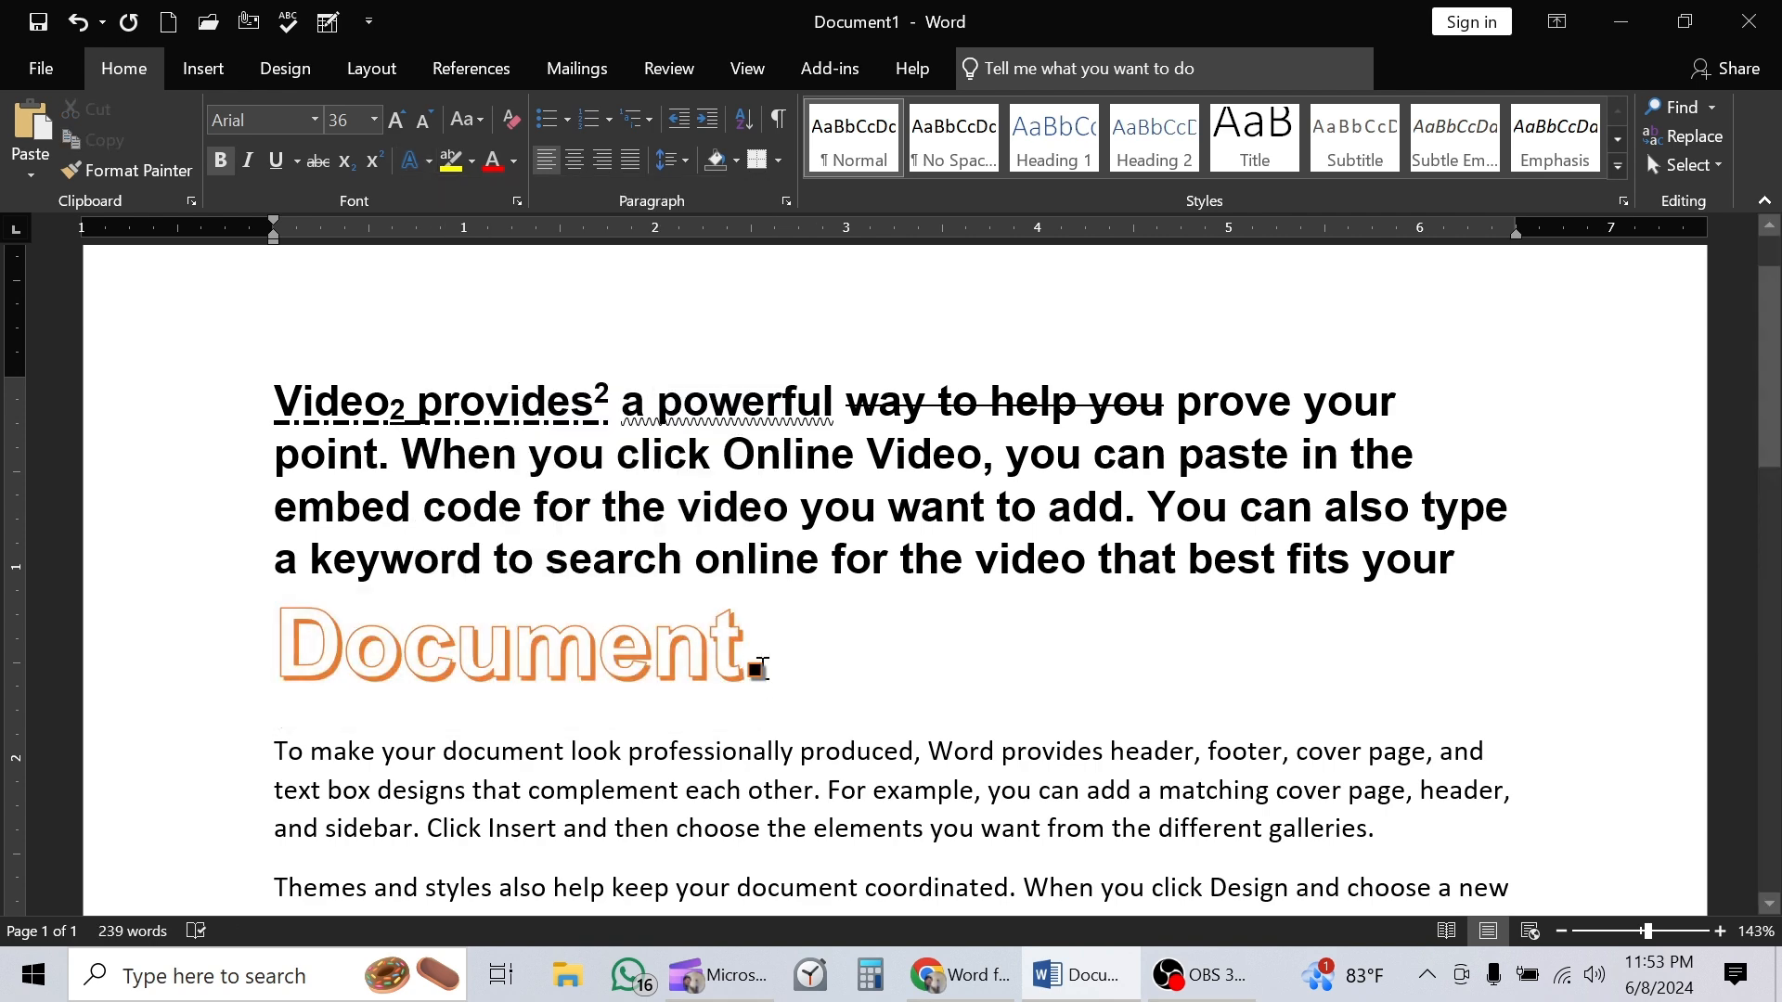
Step: Add the largest orange glow variation to "Document." and deselect it
drag(803, 691, 325, 655)
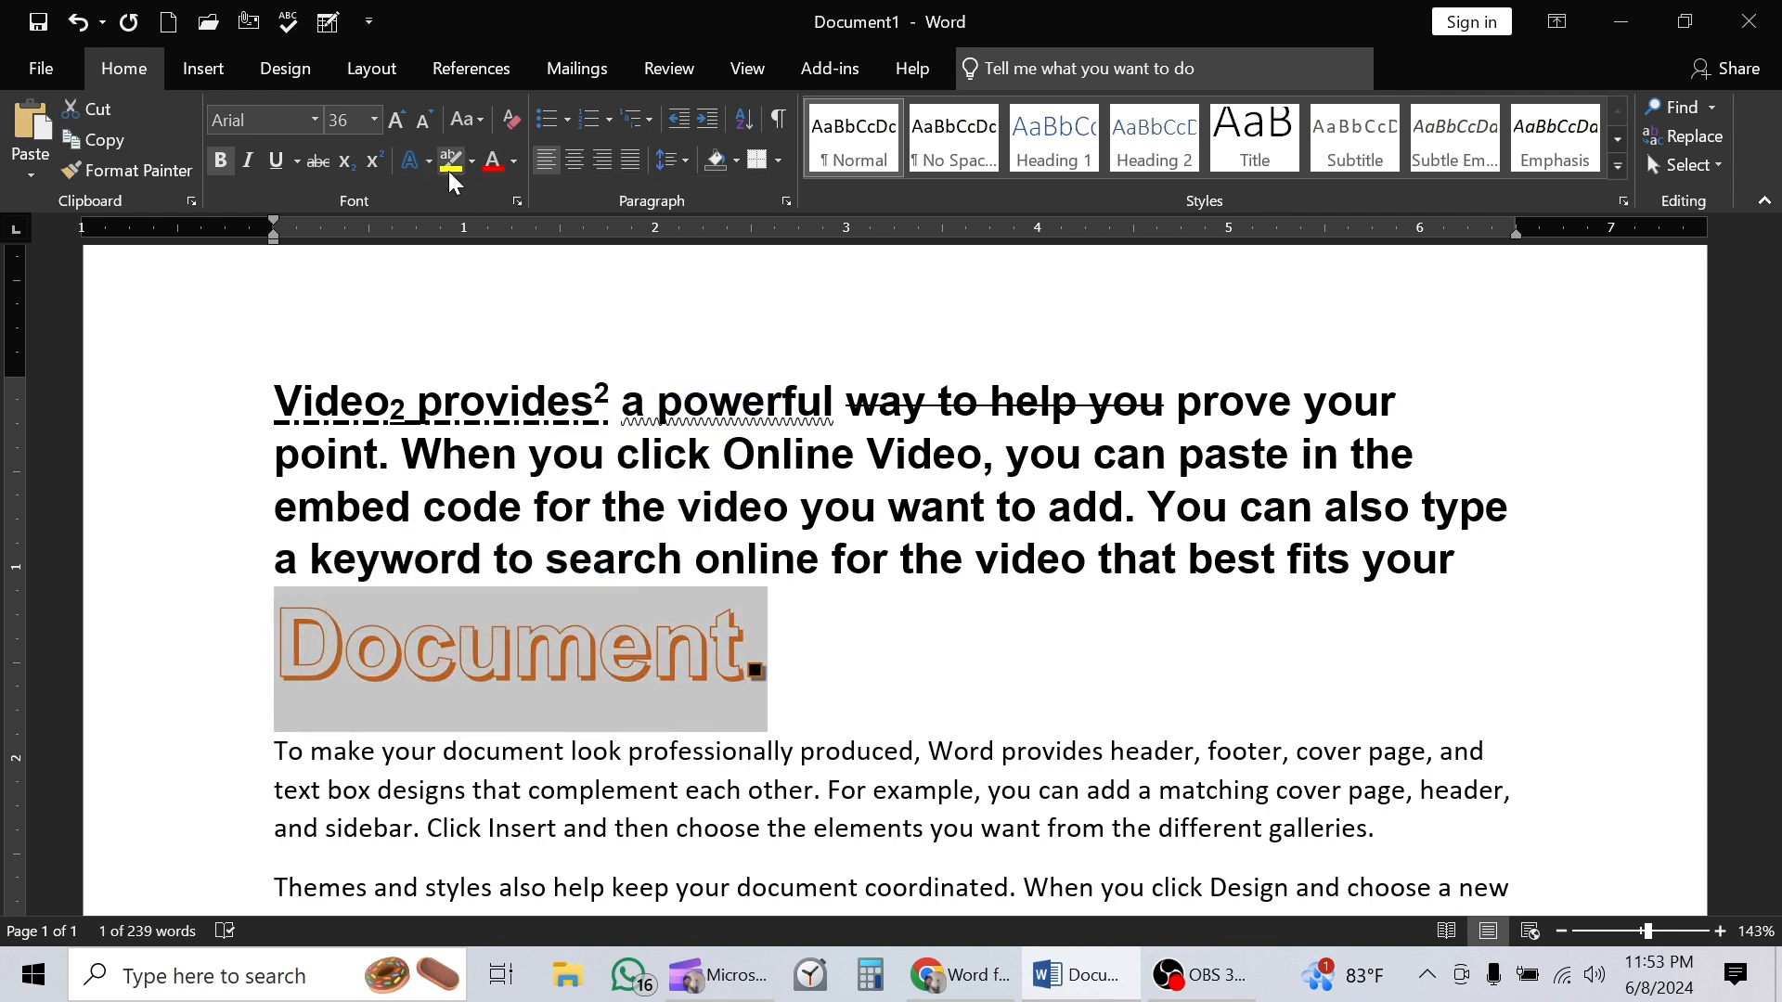
click(425, 159)
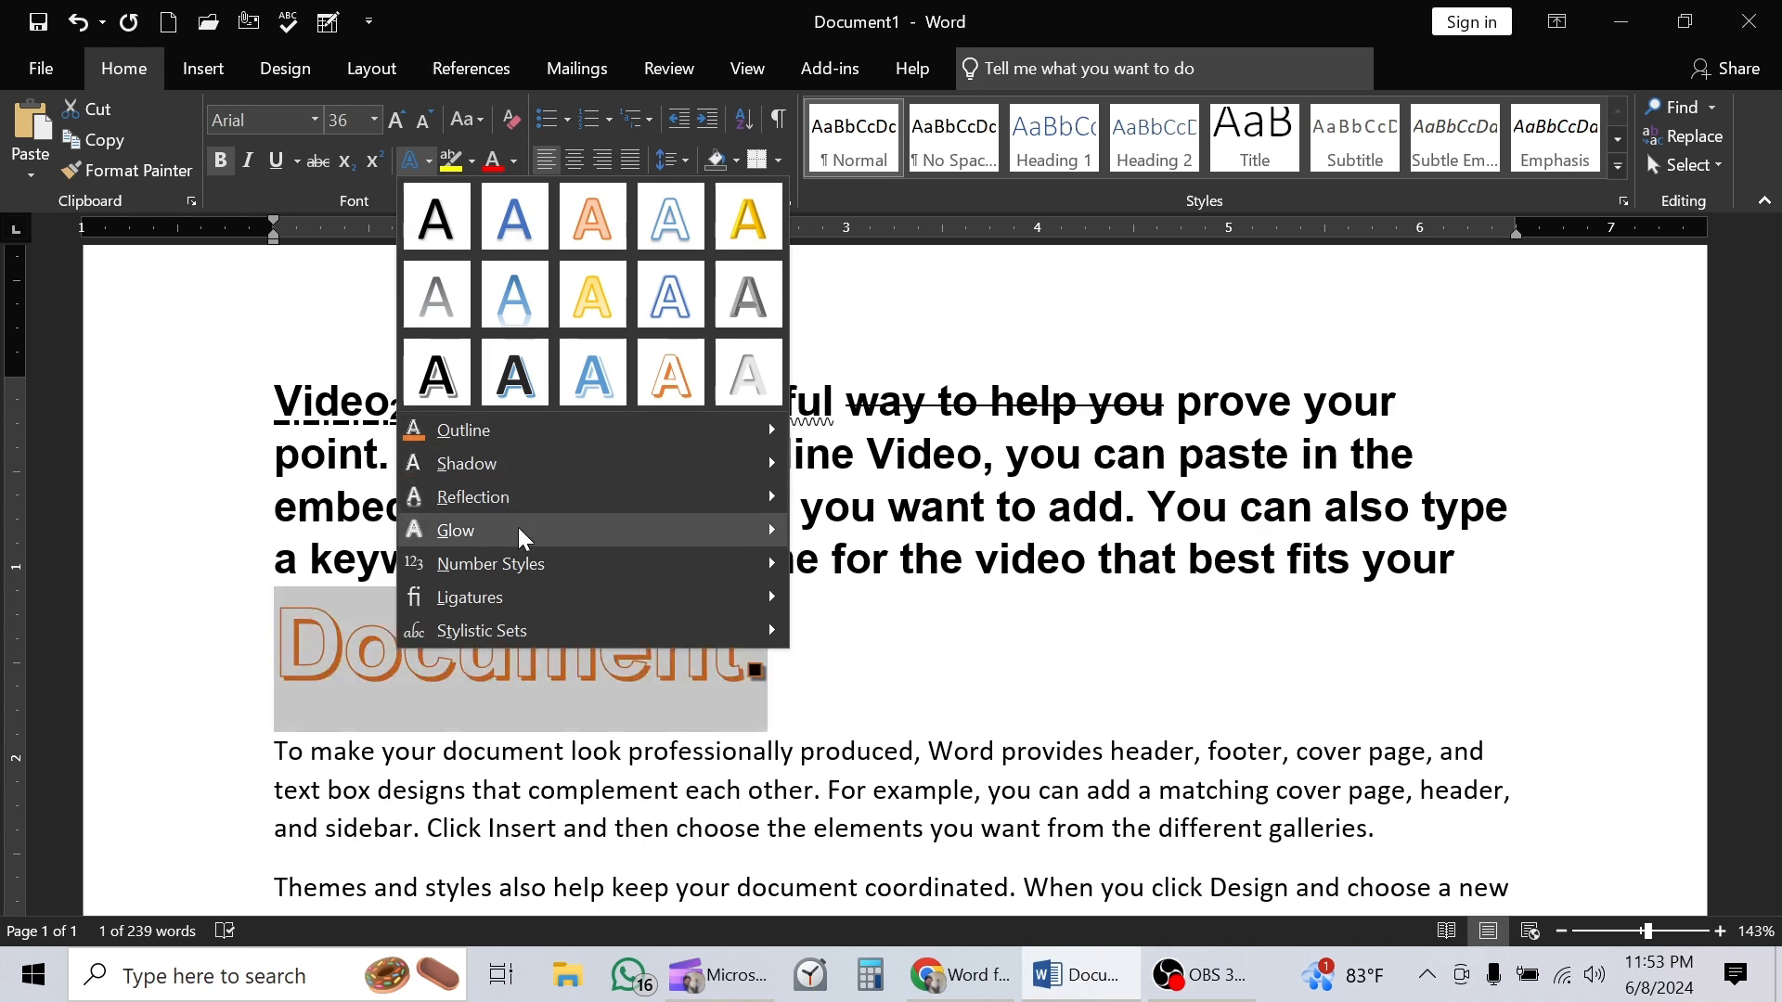
mouse_move(525, 530)
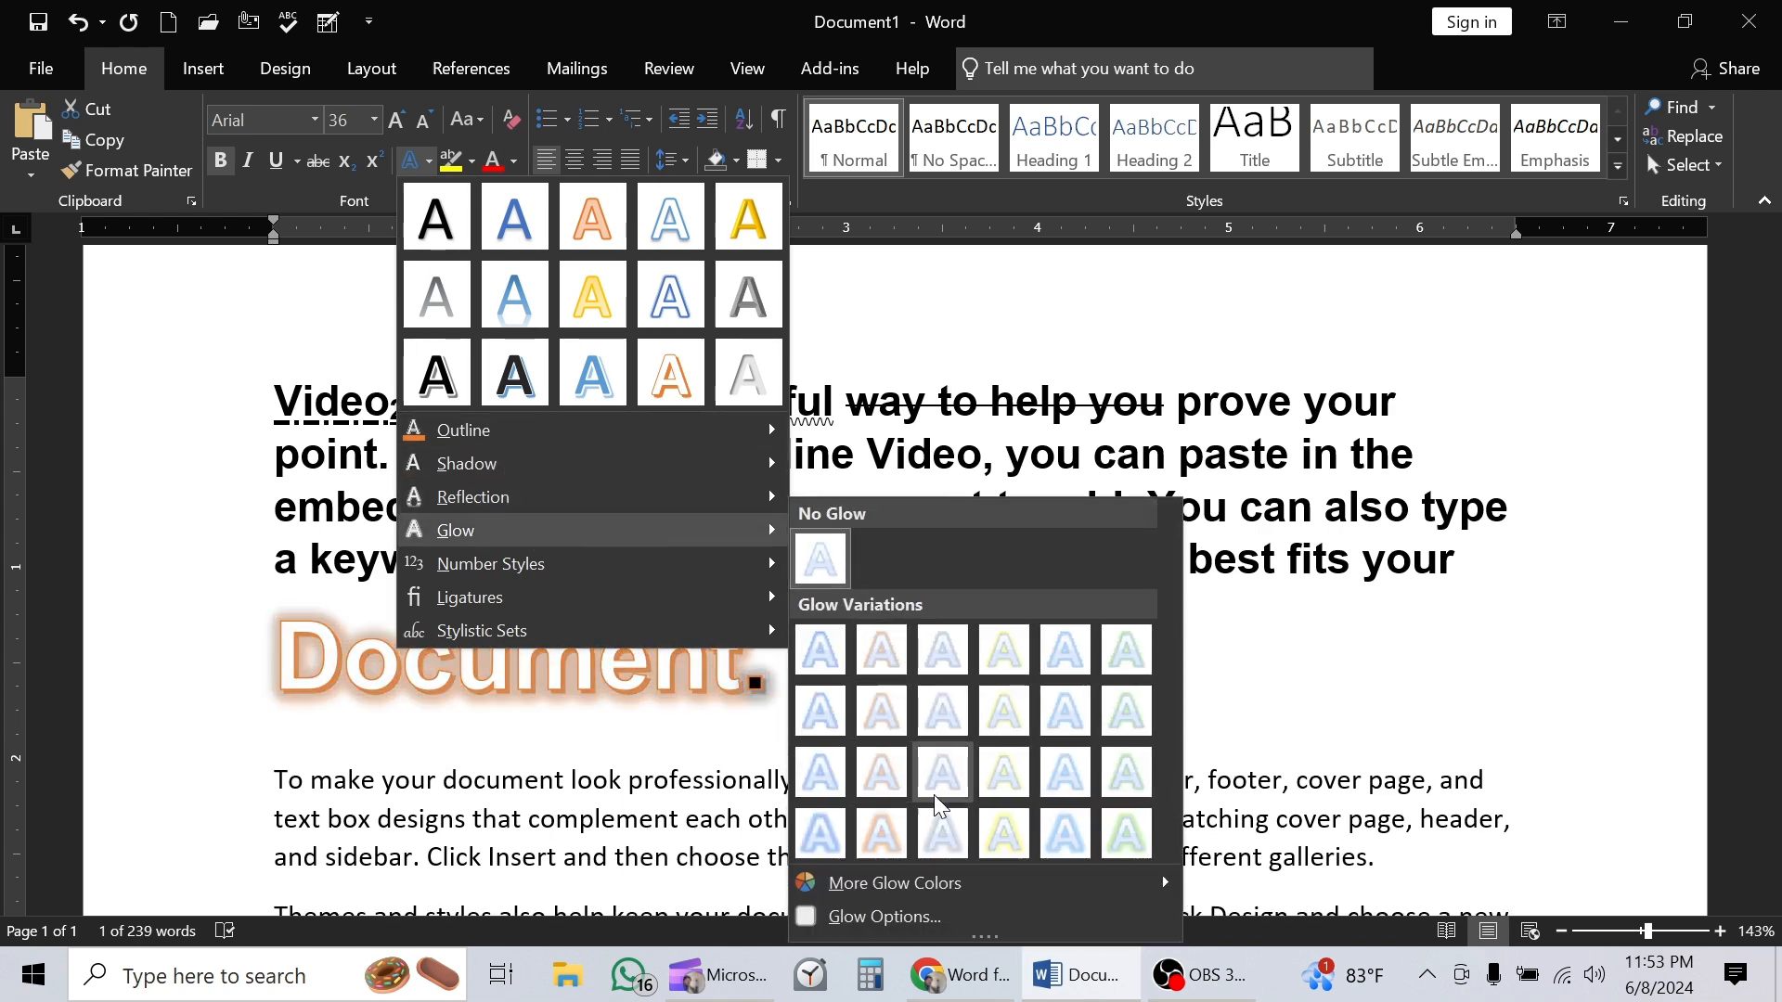
click(900, 828)
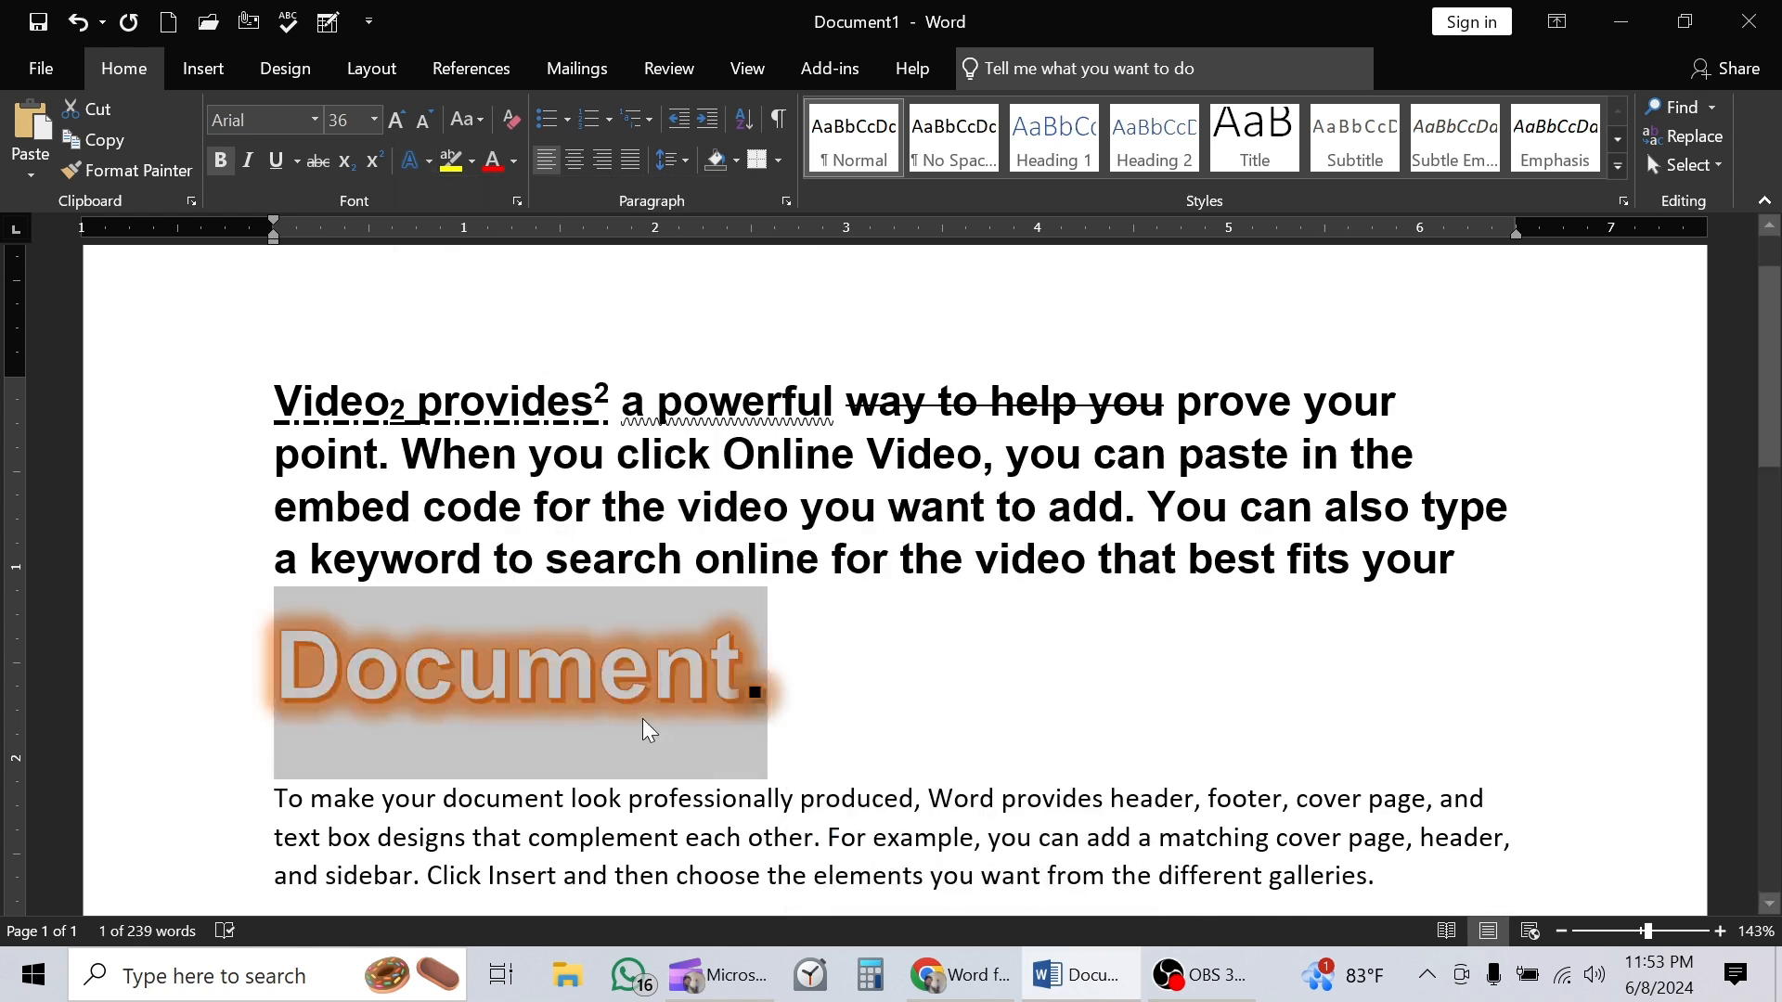
click(849, 698)
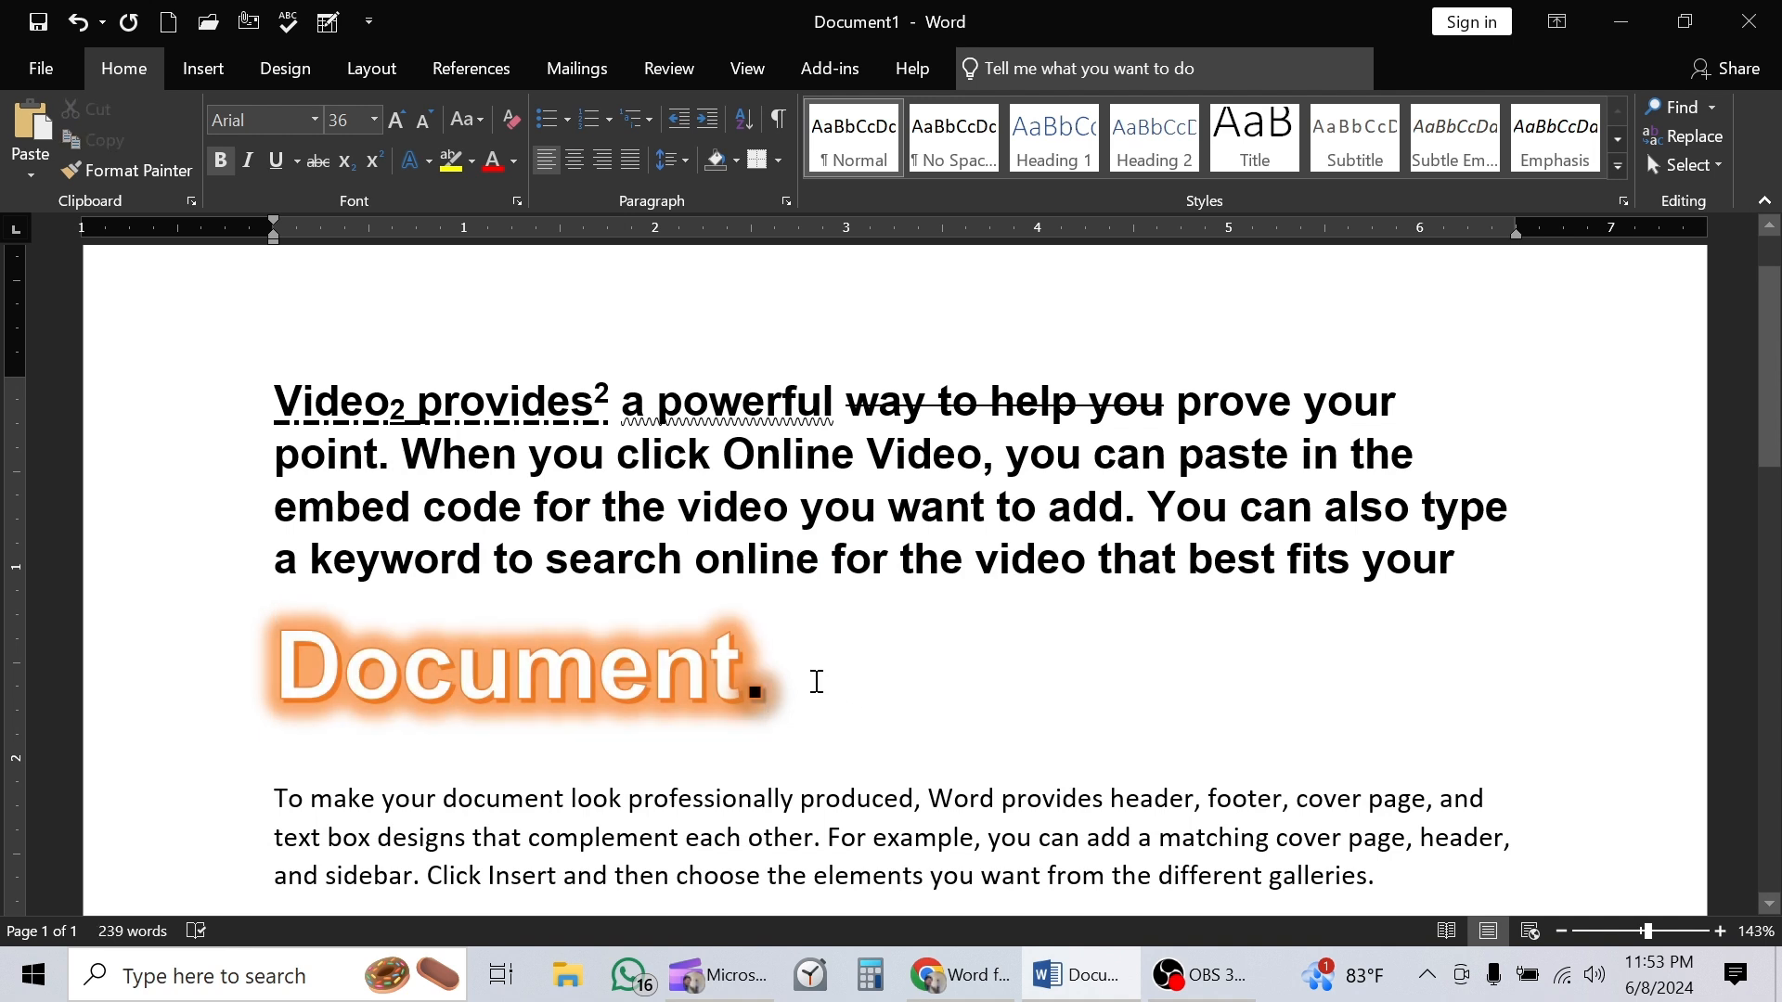
drag(816, 682, 354, 678)
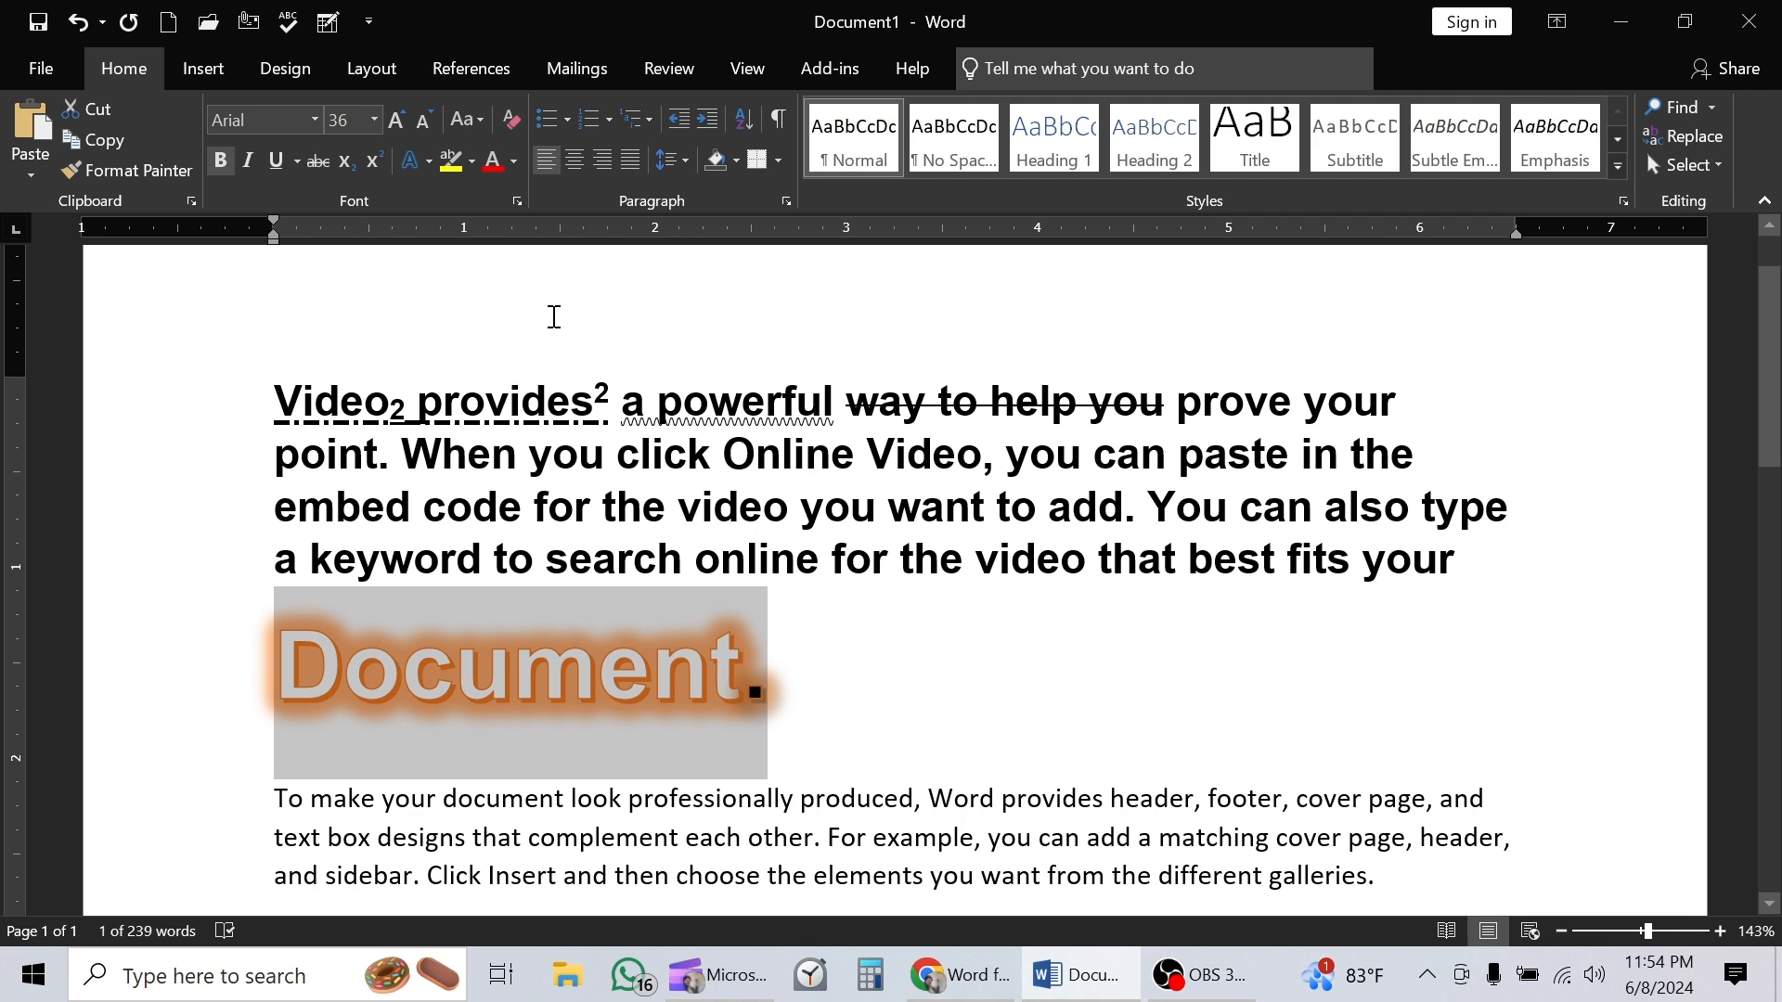
click(532, 453)
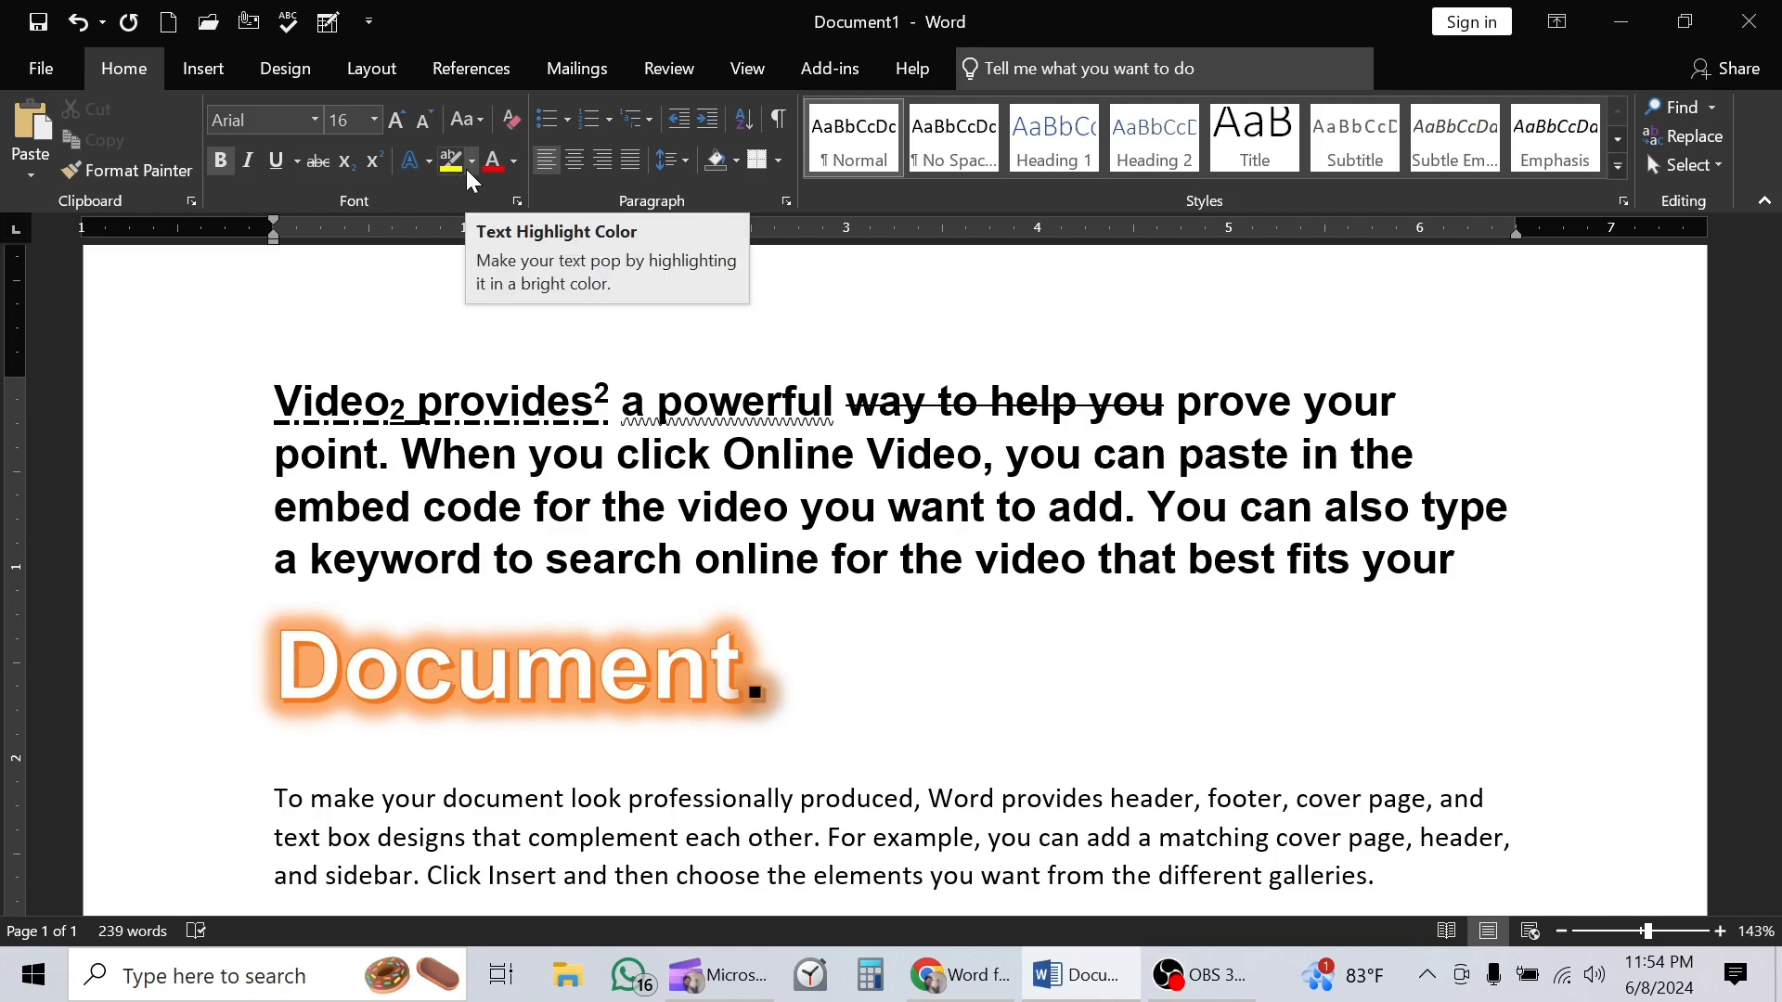
Step: Highlight the words "your document" in the second paragraph in yellow
scroll(702, 368, down, 5)
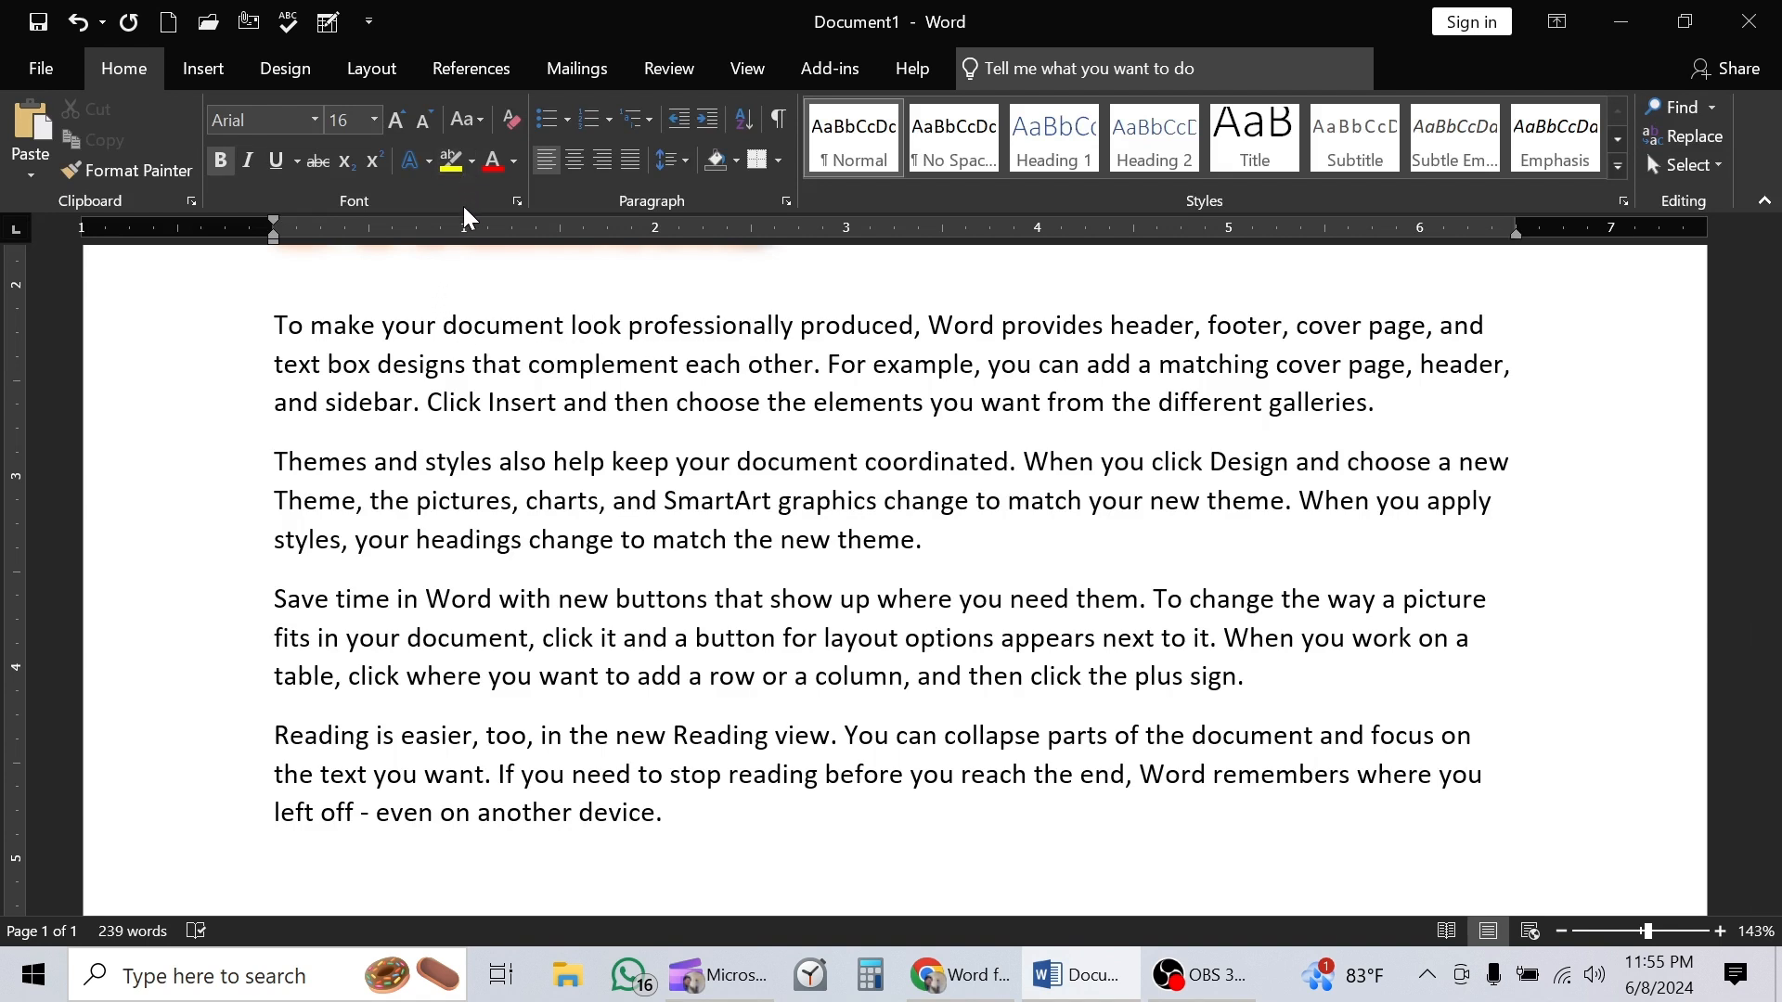
drag(439, 326, 566, 325)
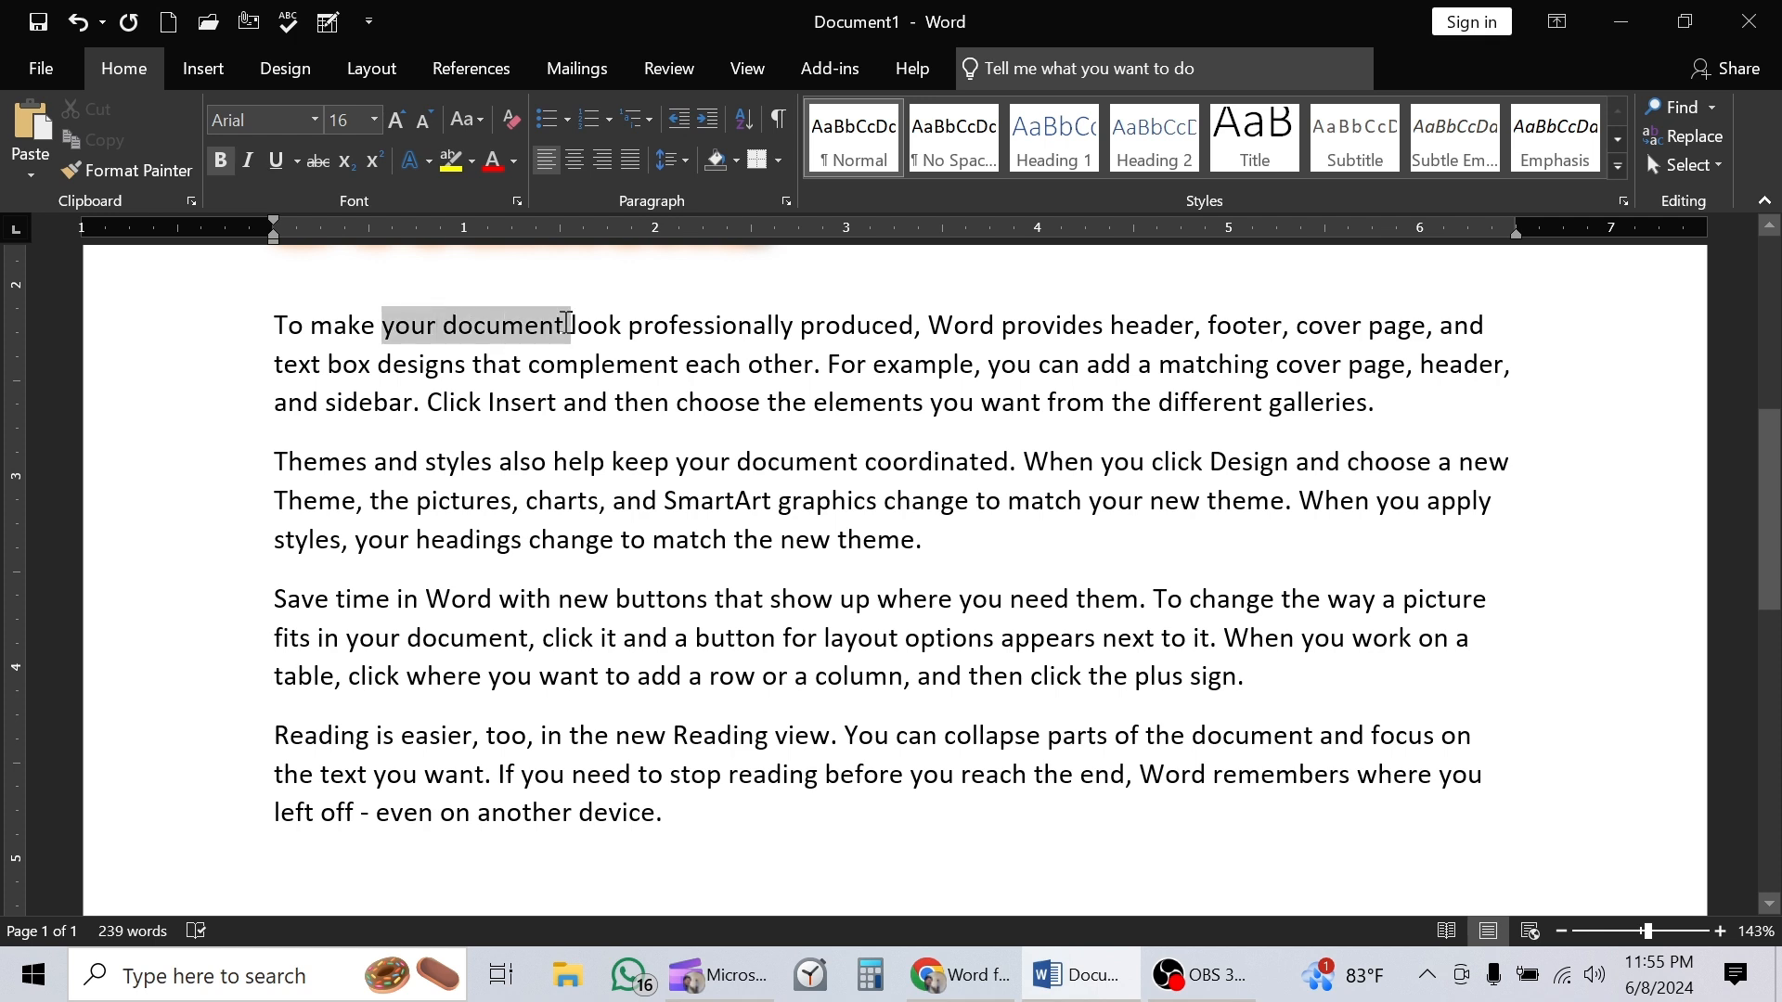
drag(566, 325, 566, 325)
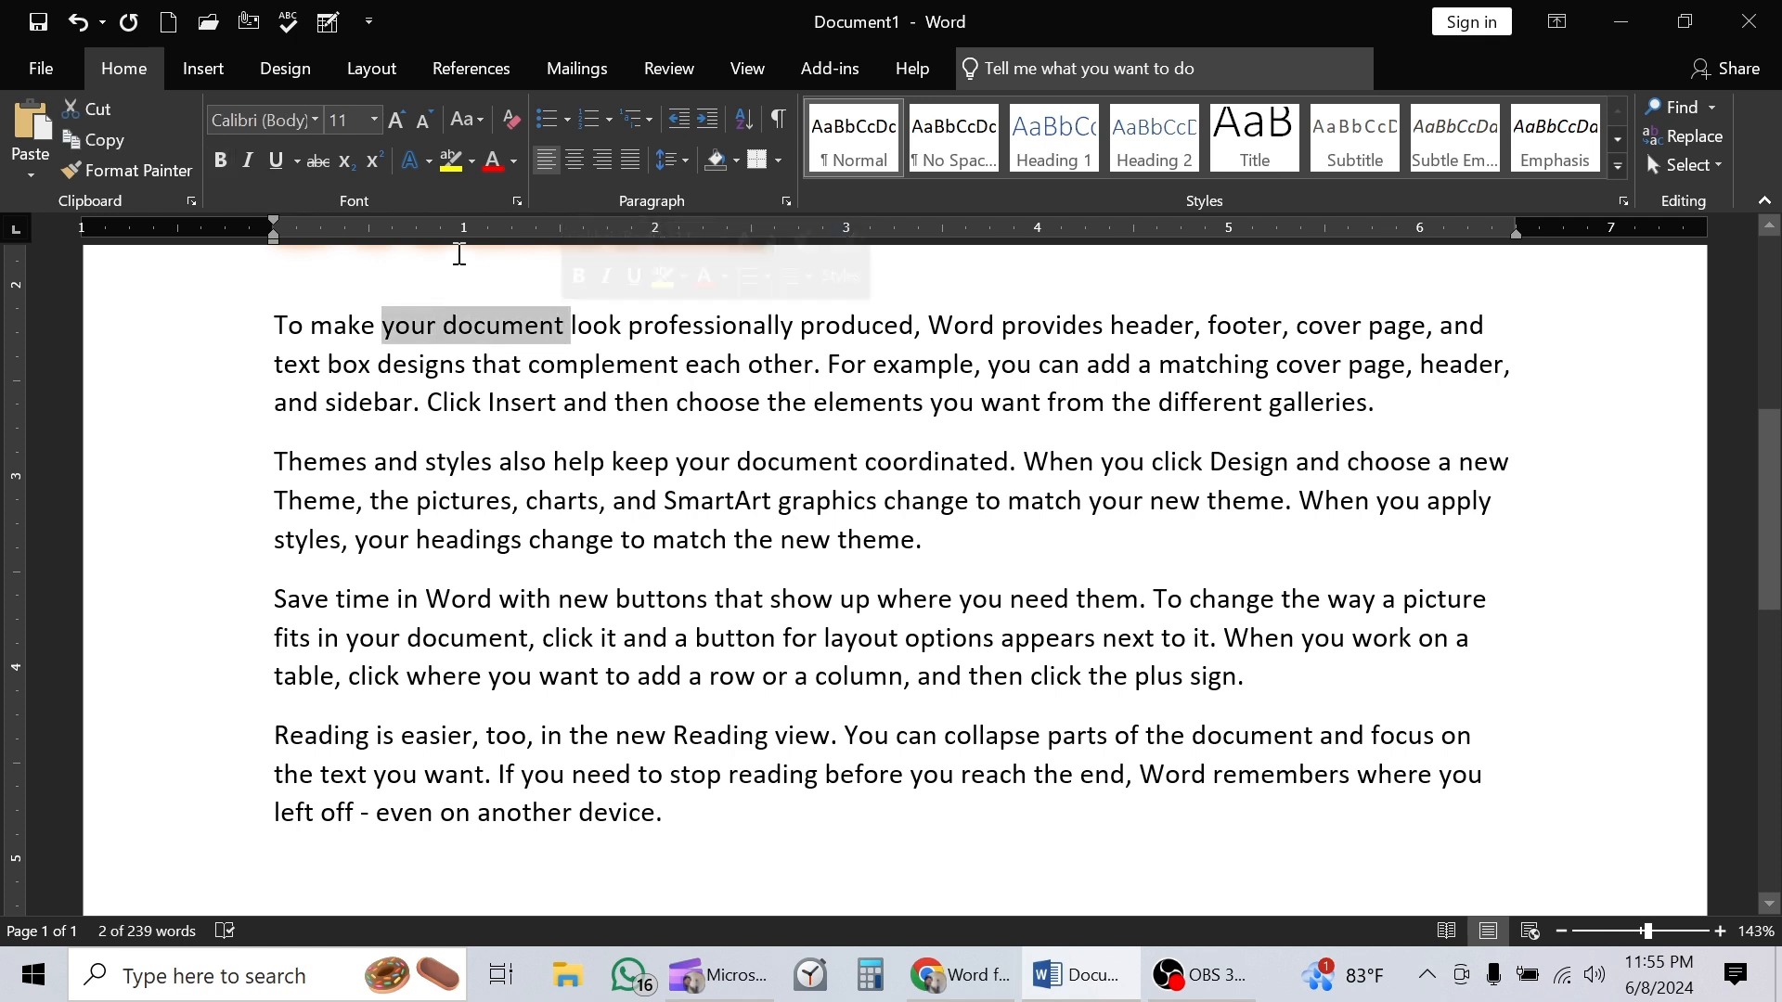
click(453, 167)
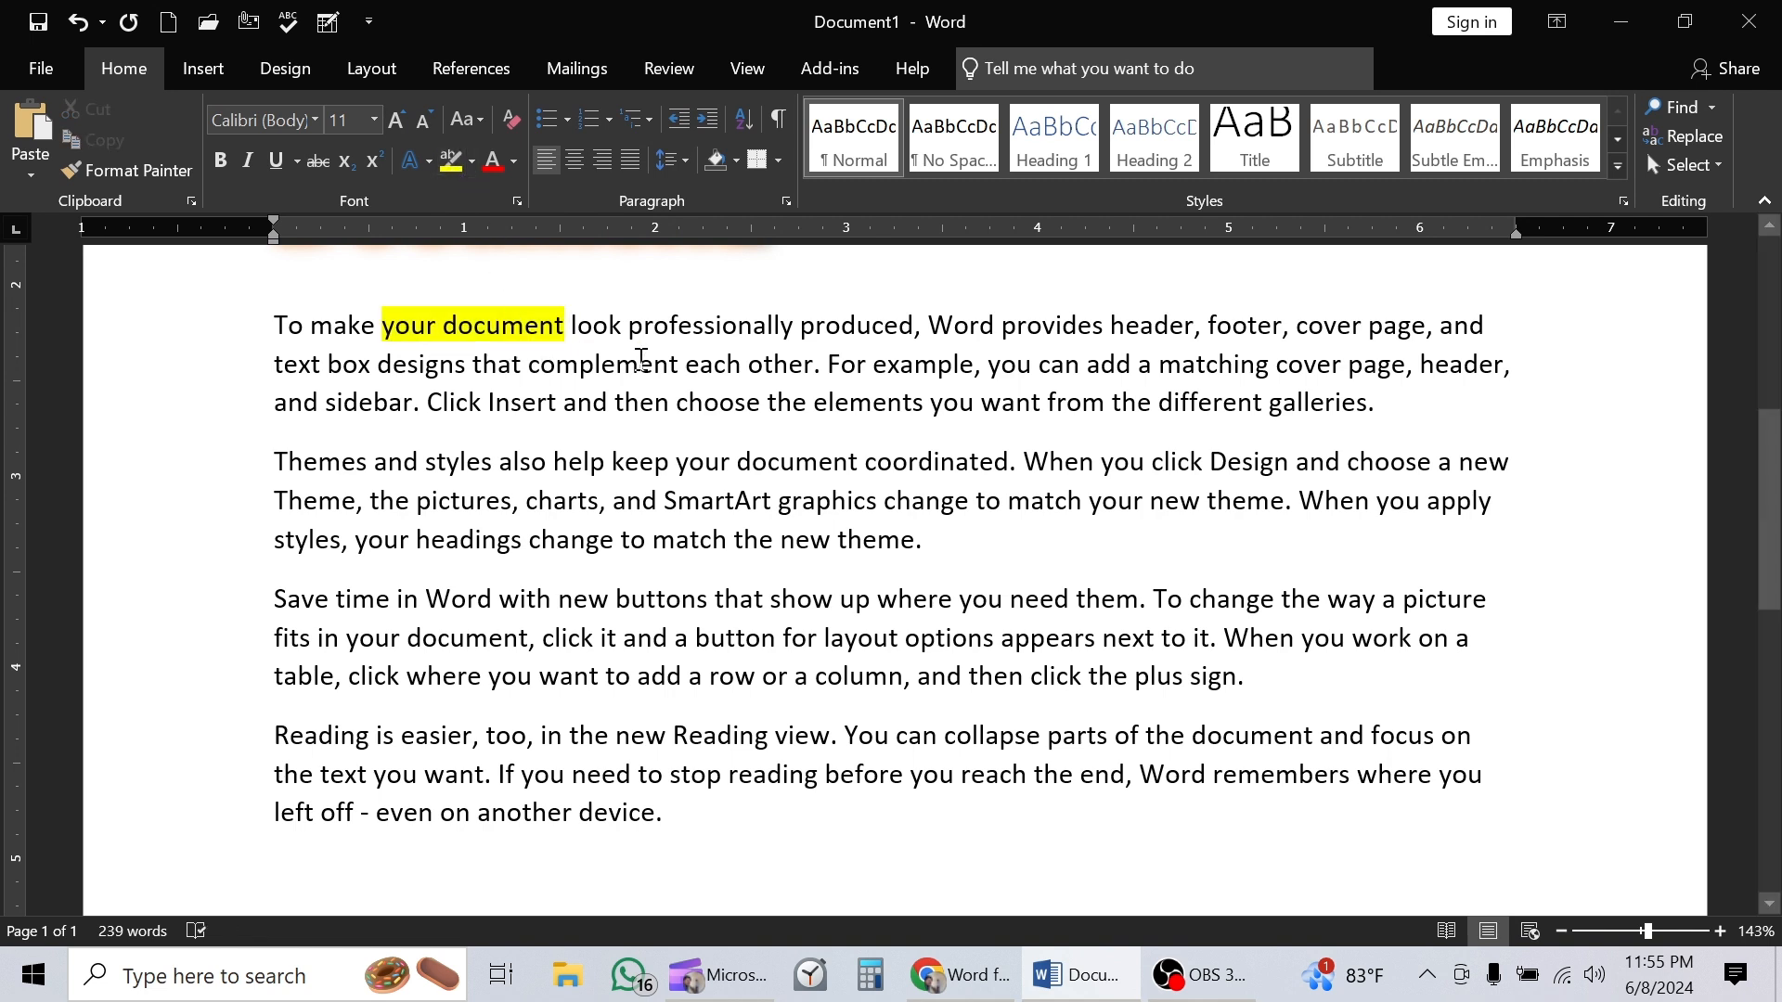
Step: In the second paragraph, highlight "each other. For example" in red and "matching cover" in turquoise
drag(698, 364, 974, 366)
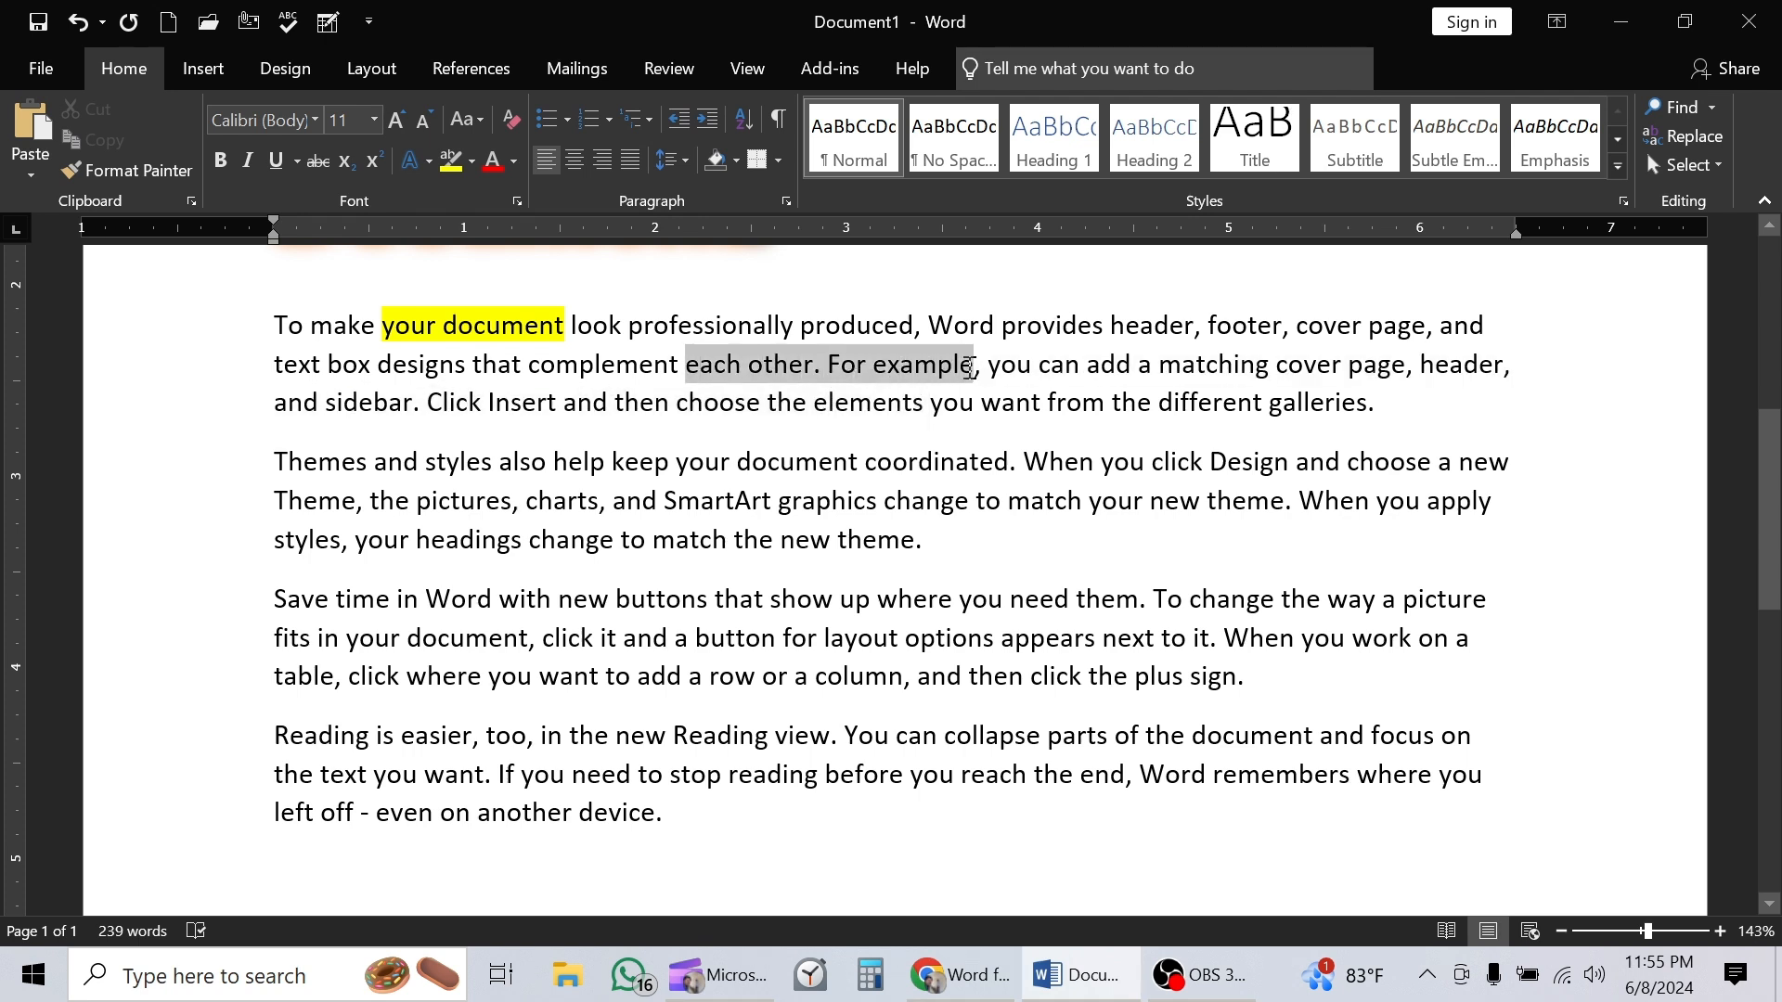
click(471, 159)
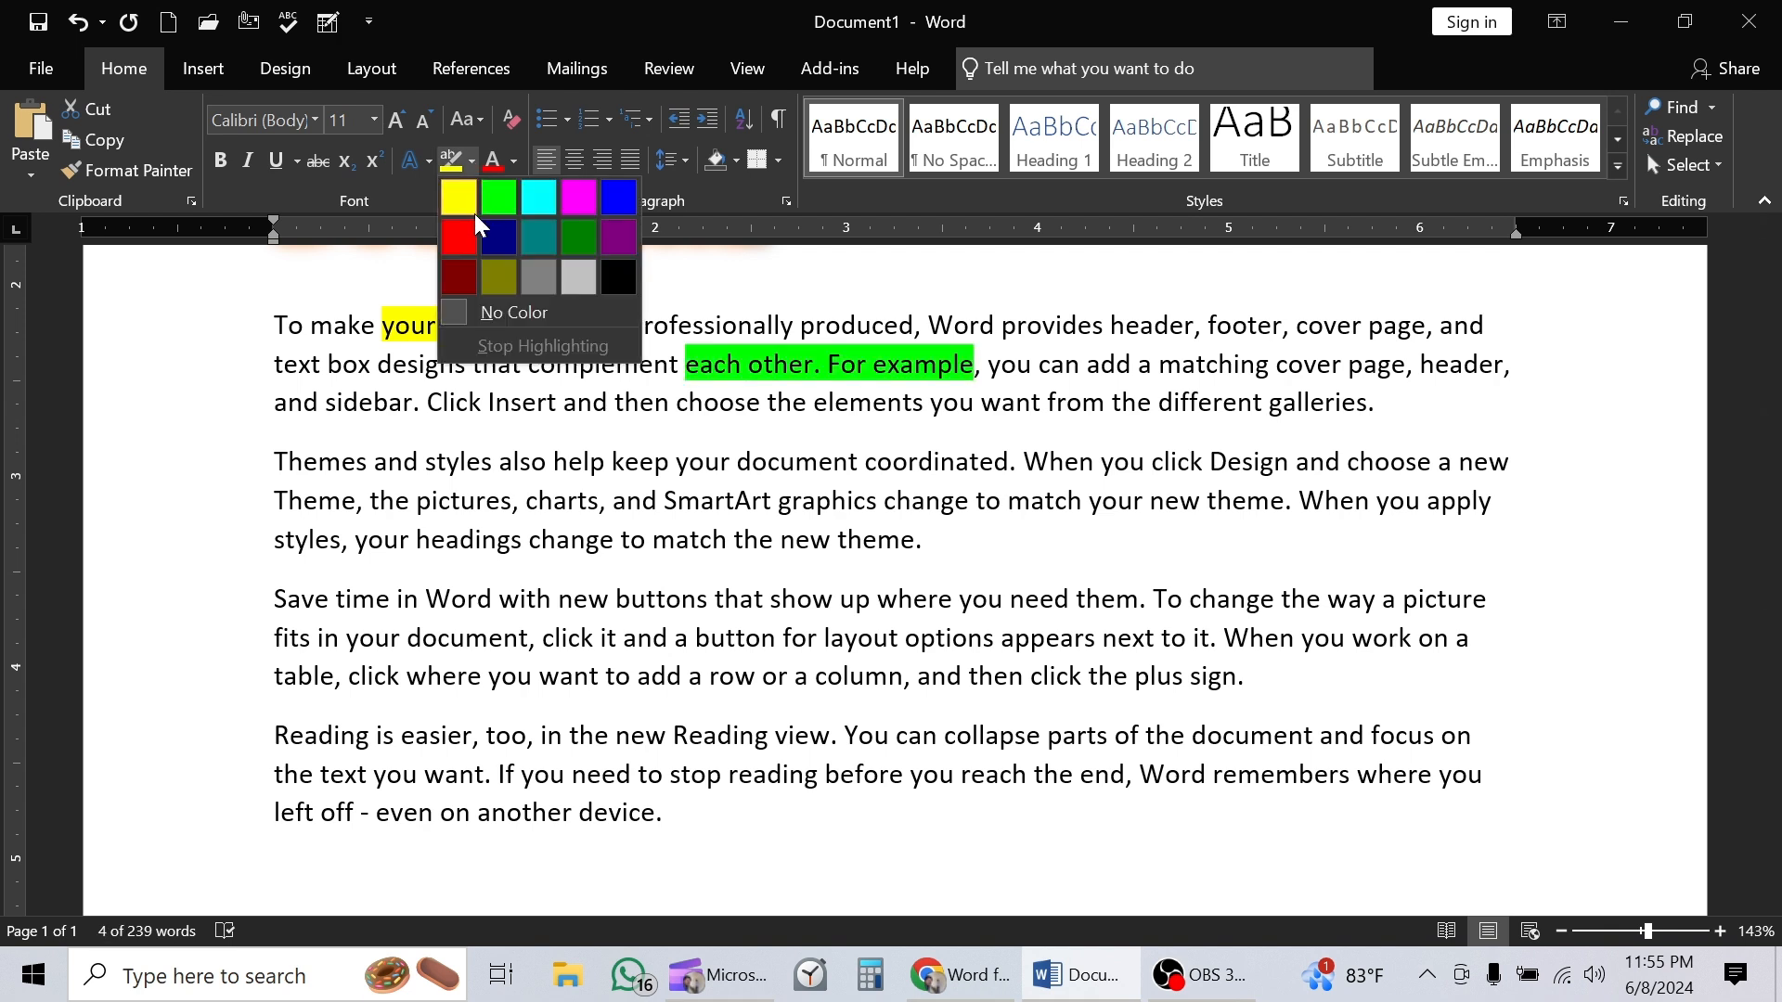
click(458, 227)
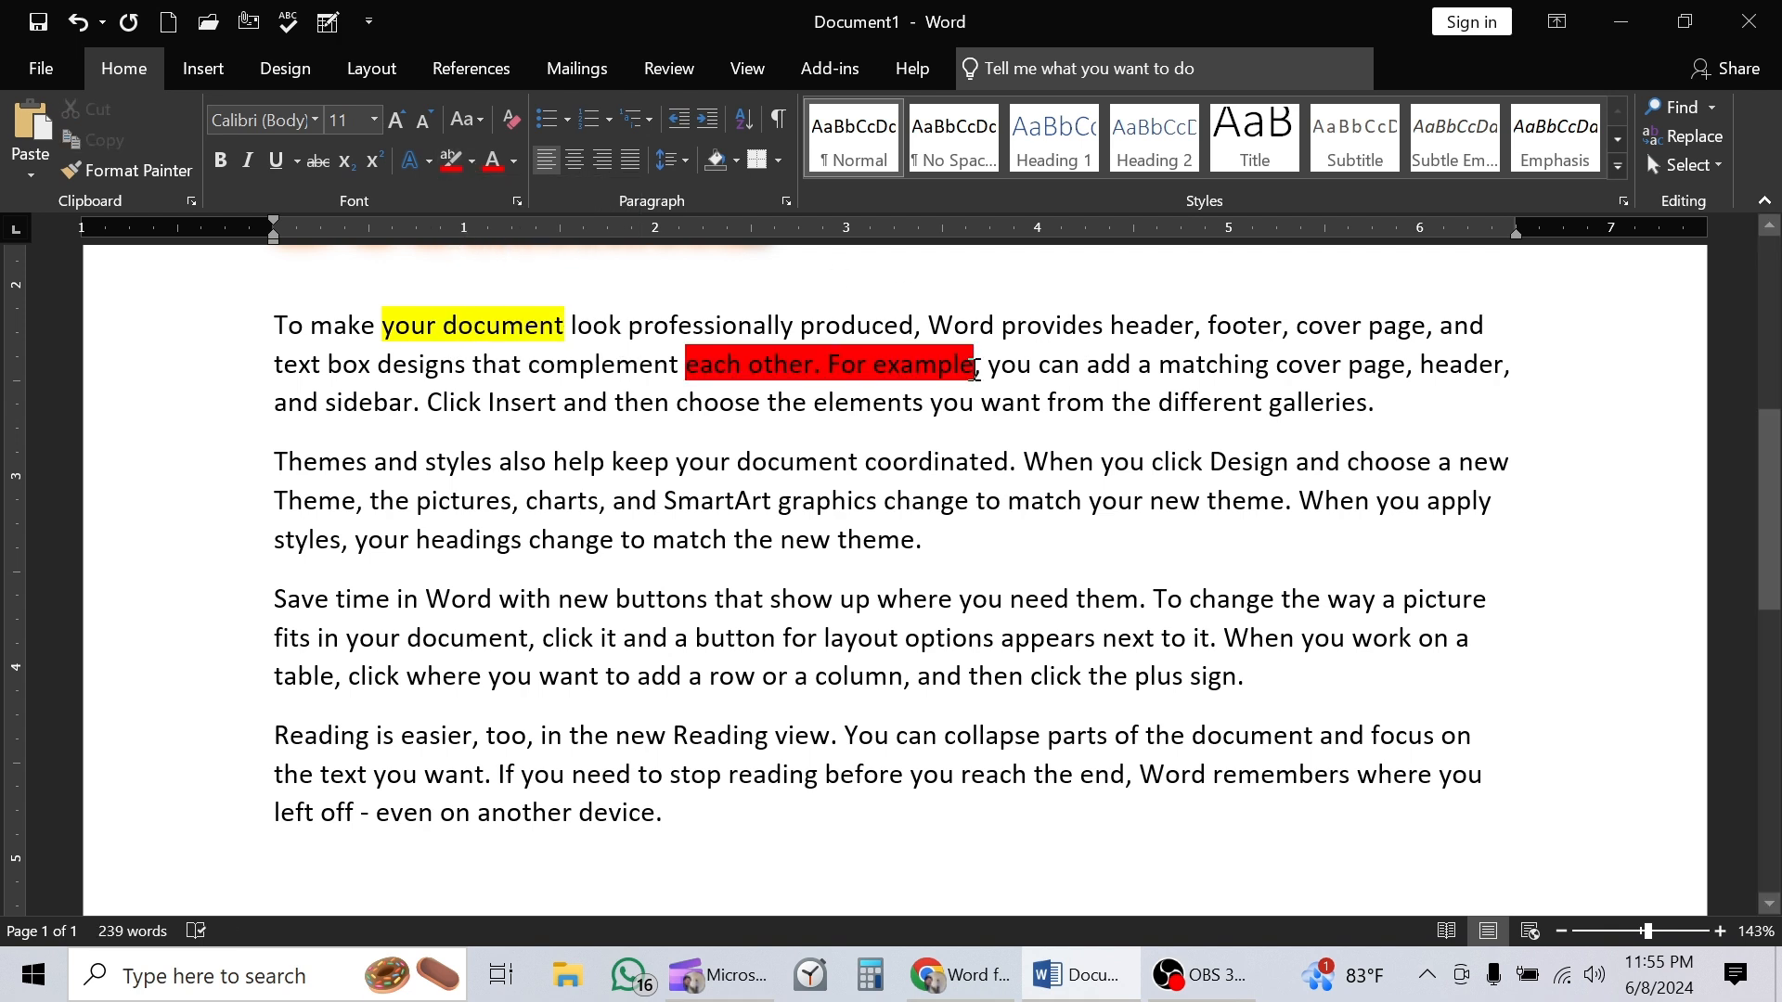
drag(1192, 367, 1343, 376)
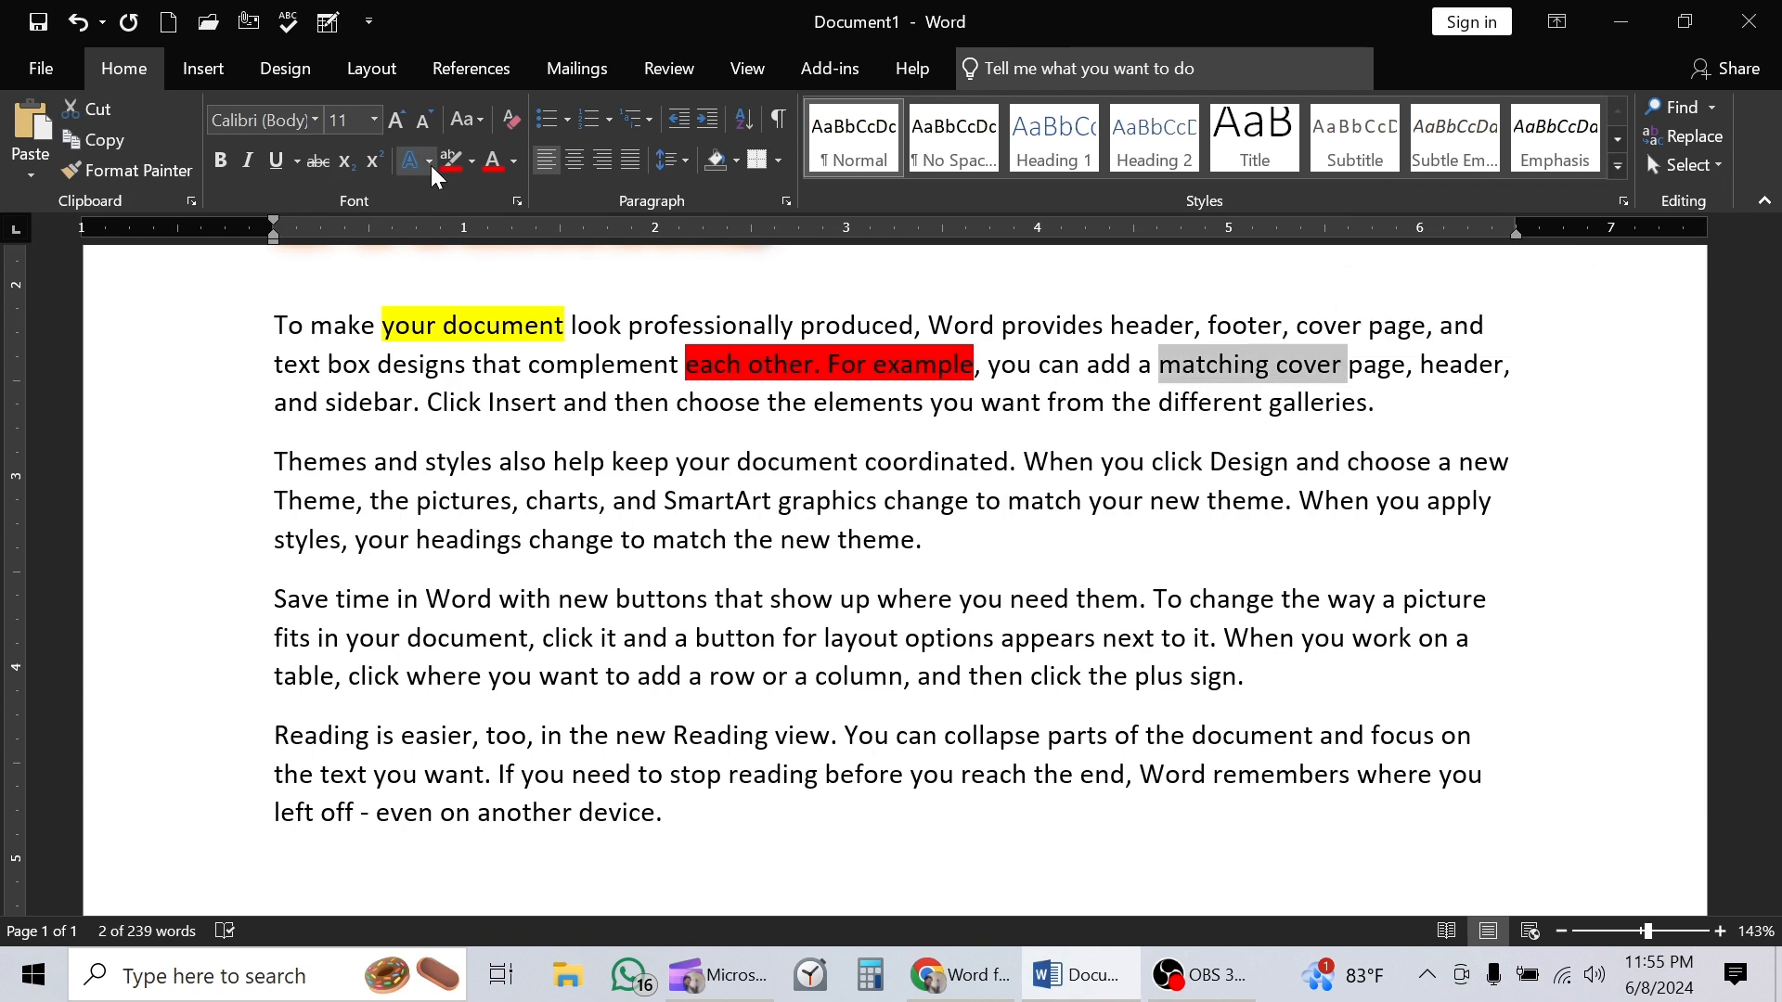
click(469, 158)
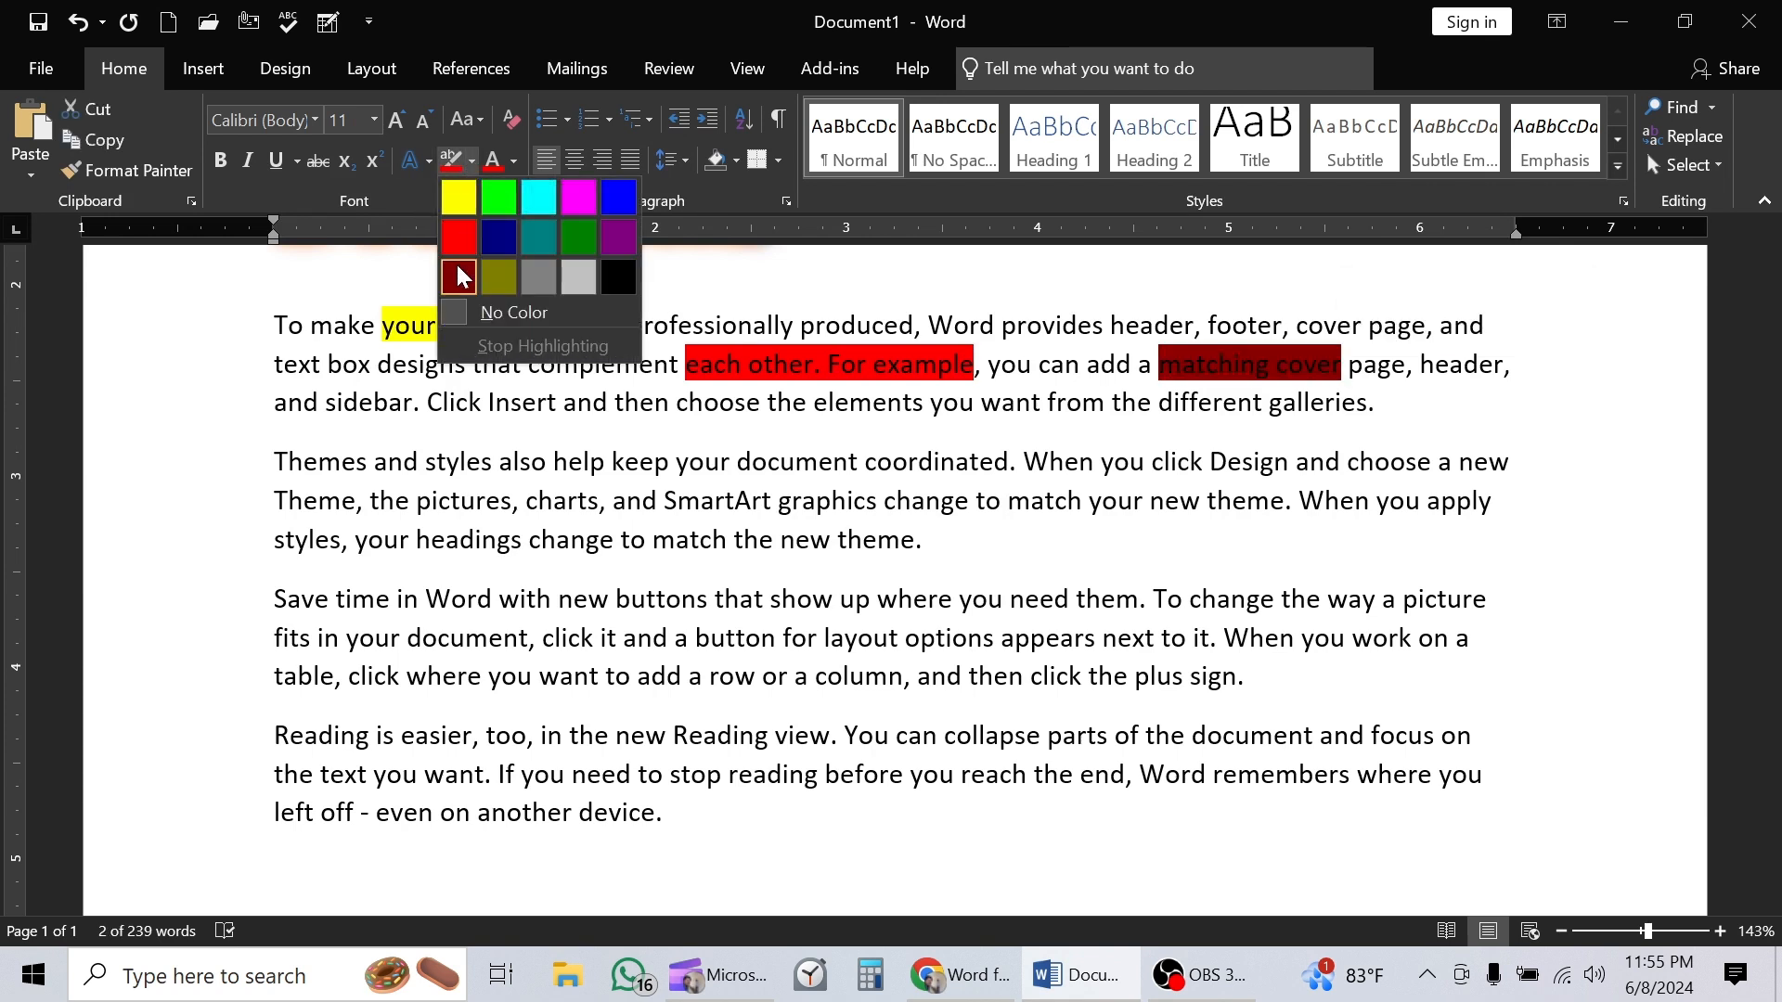
click(545, 202)
click(1204, 461)
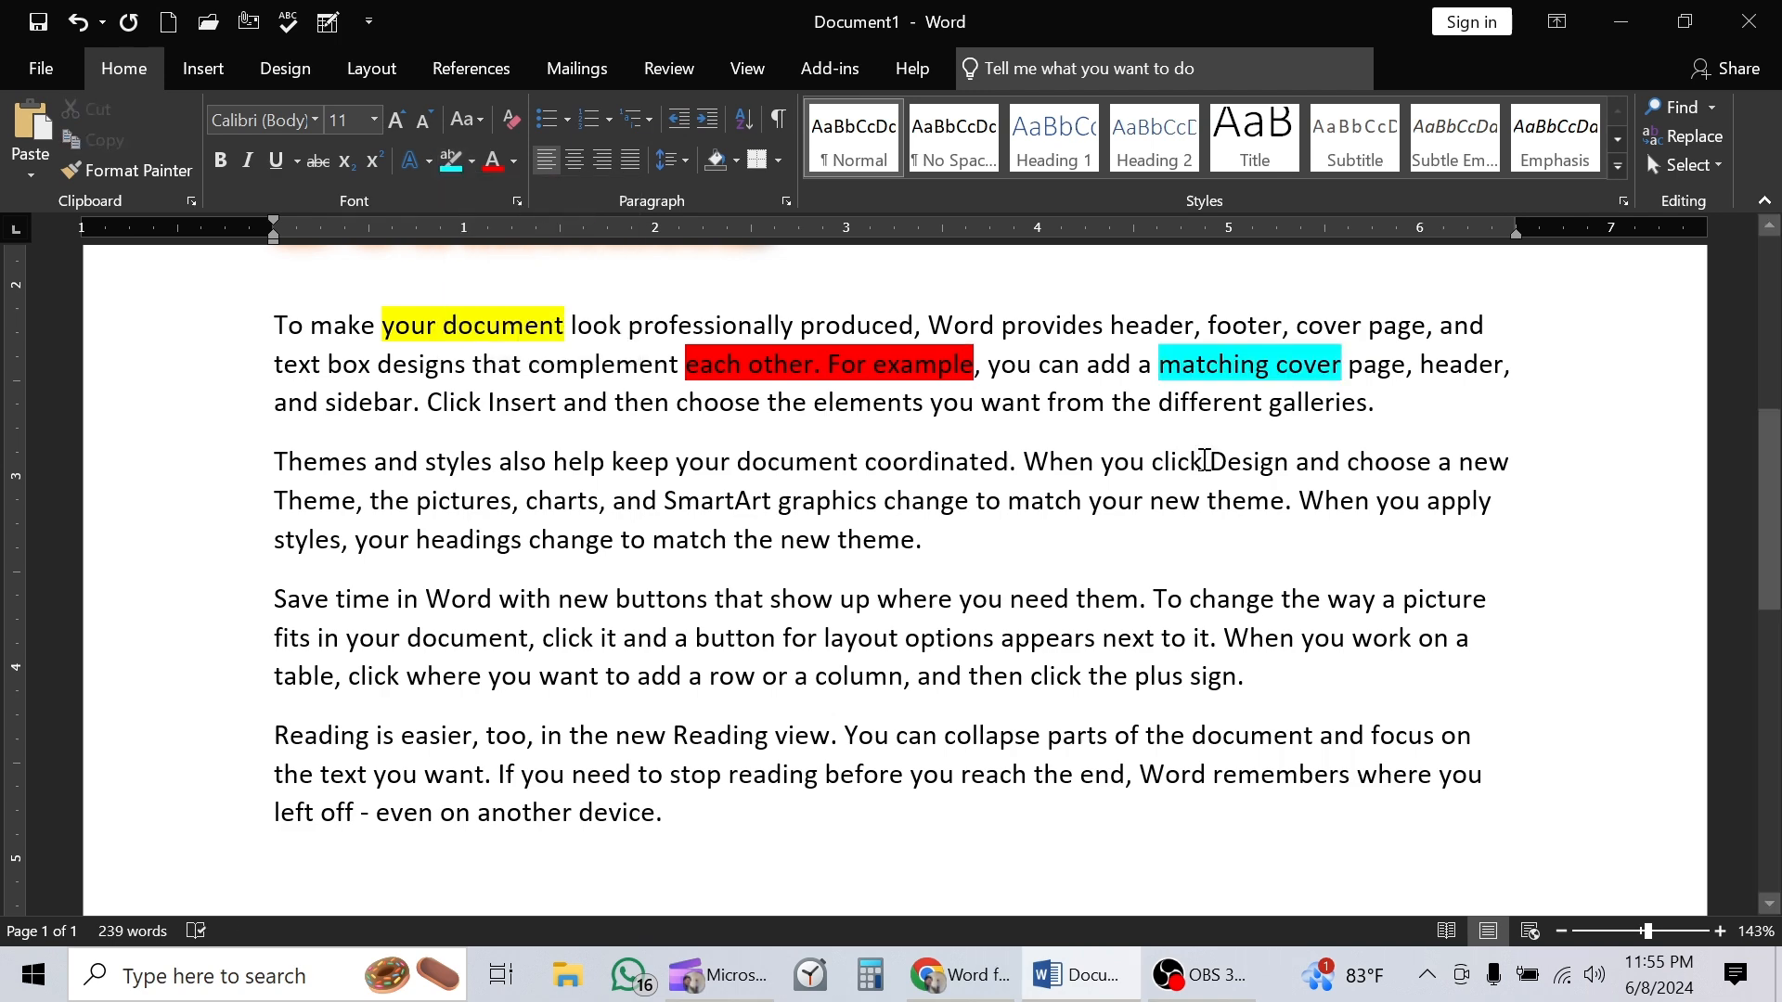
Step: Remove the highlighting from "each other. For example" and "matching cover" in the second paragraph
scroll(1004, 363, up, 1)
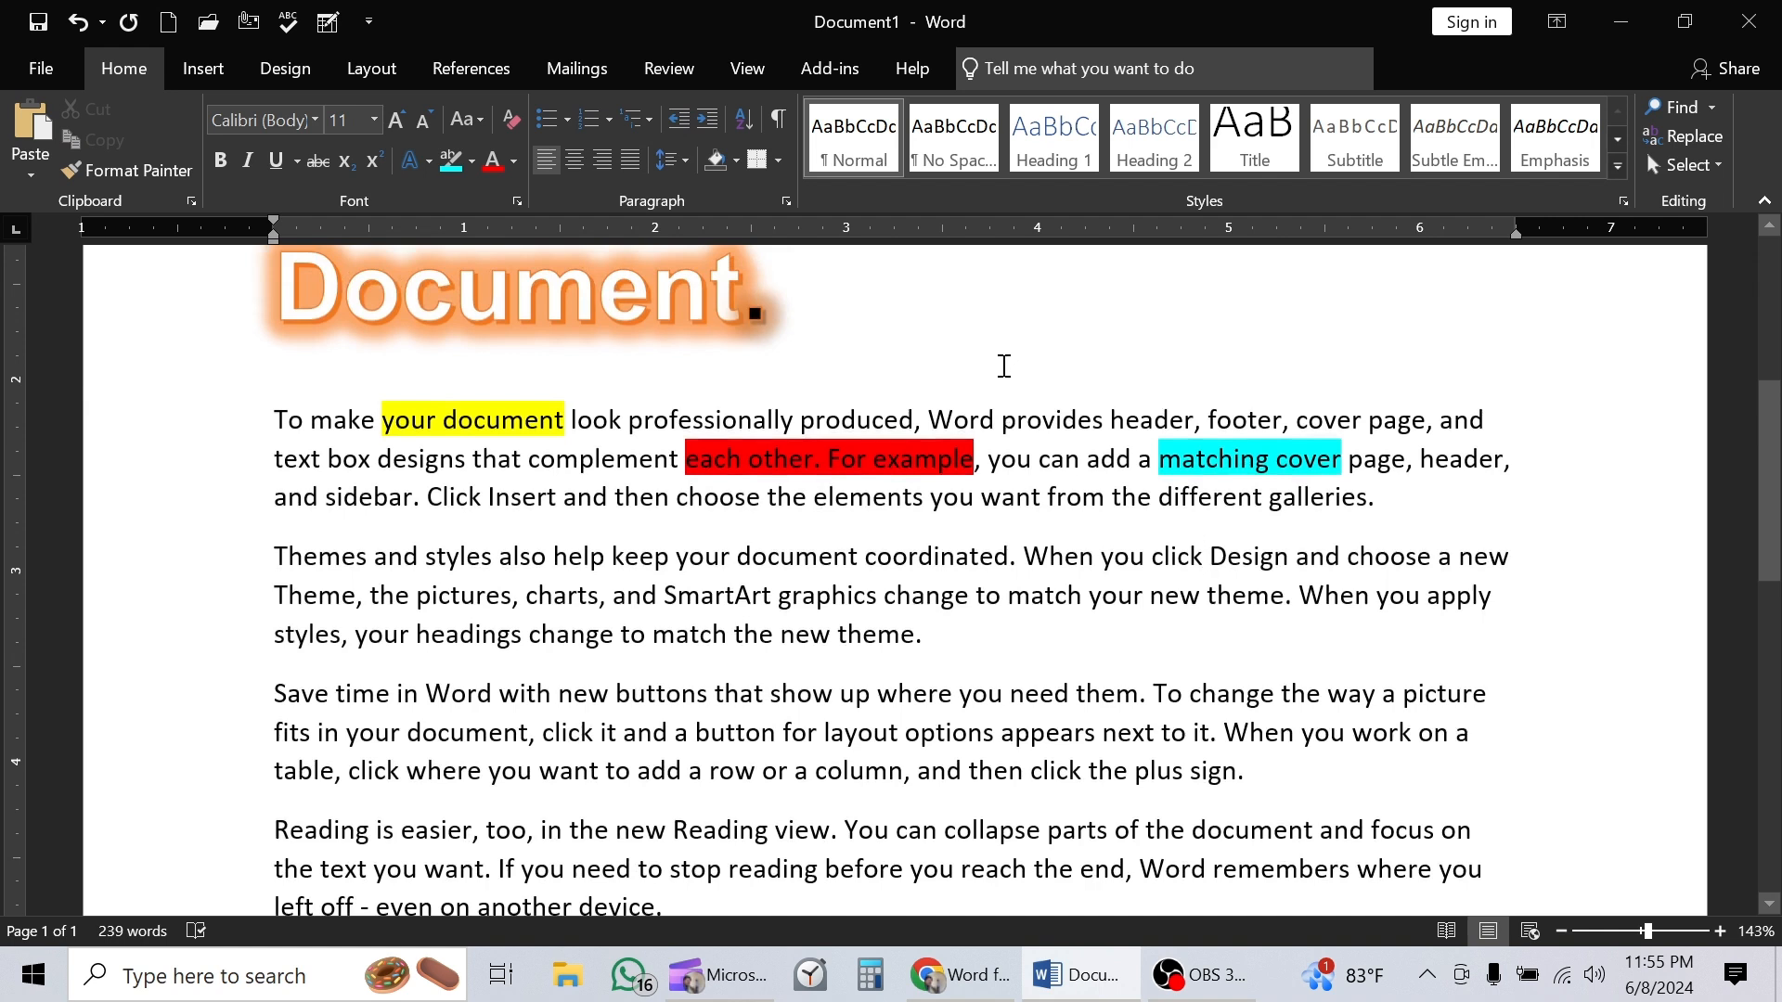
drag(973, 453, 710, 445)
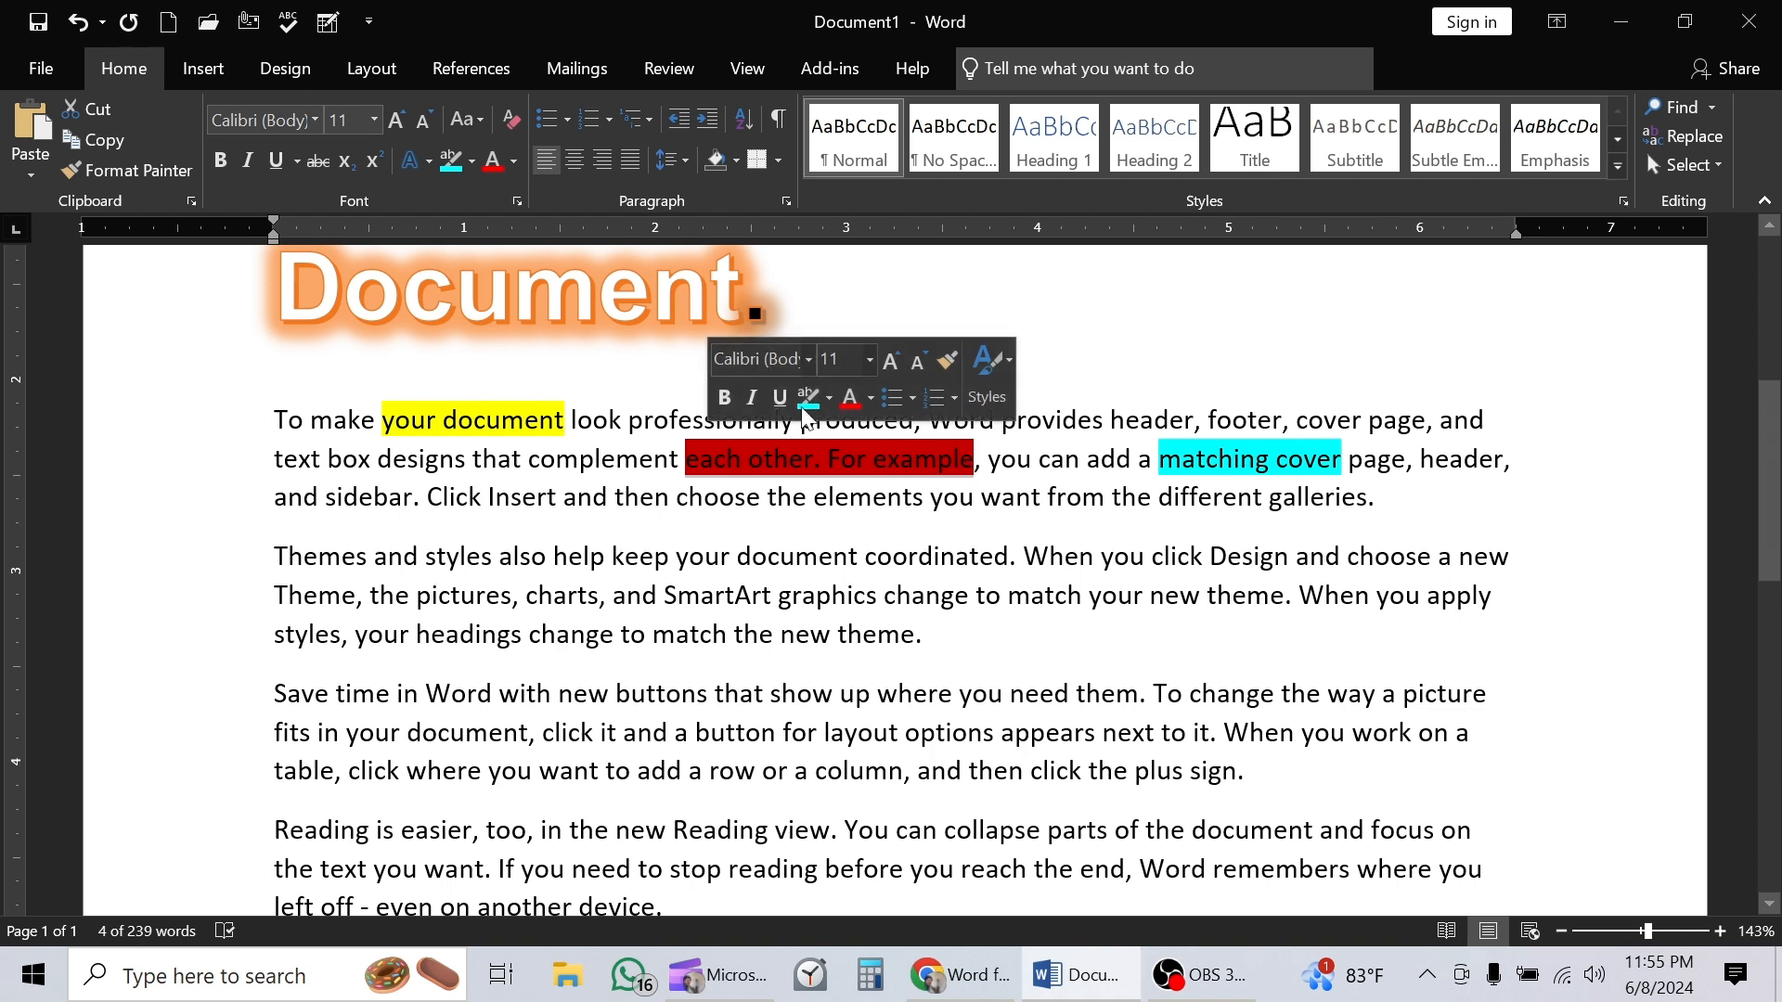
click(472, 162)
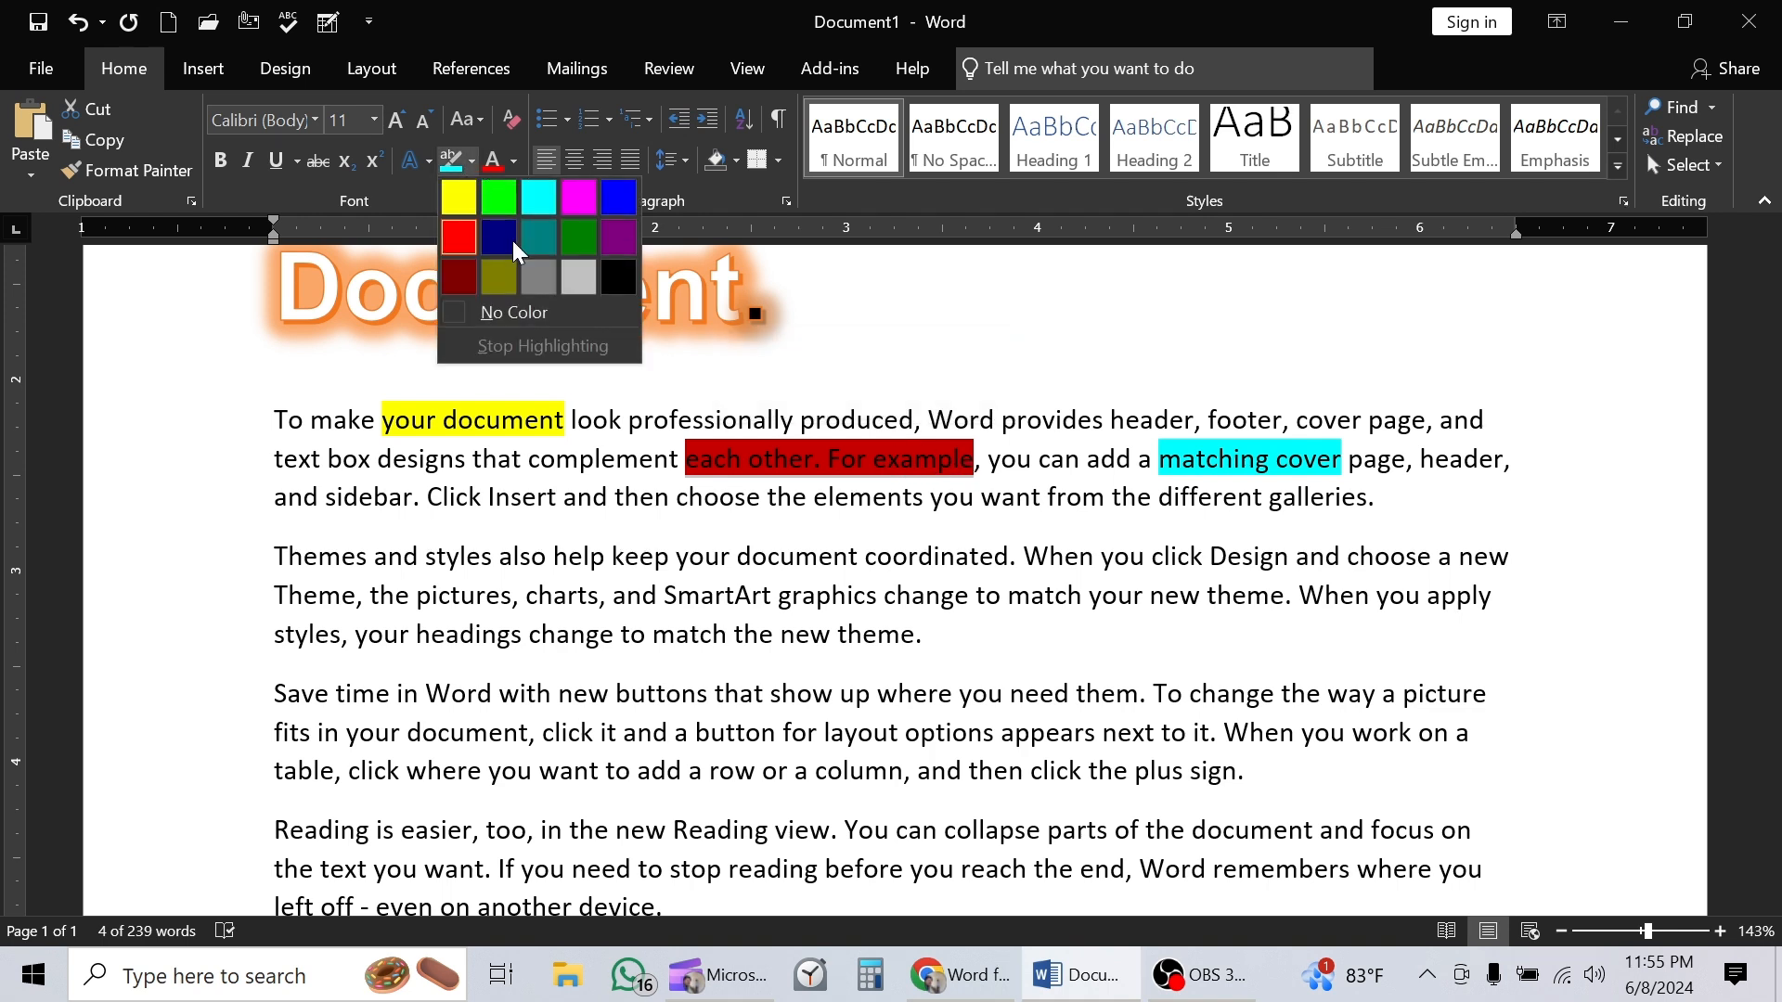
click(536, 312)
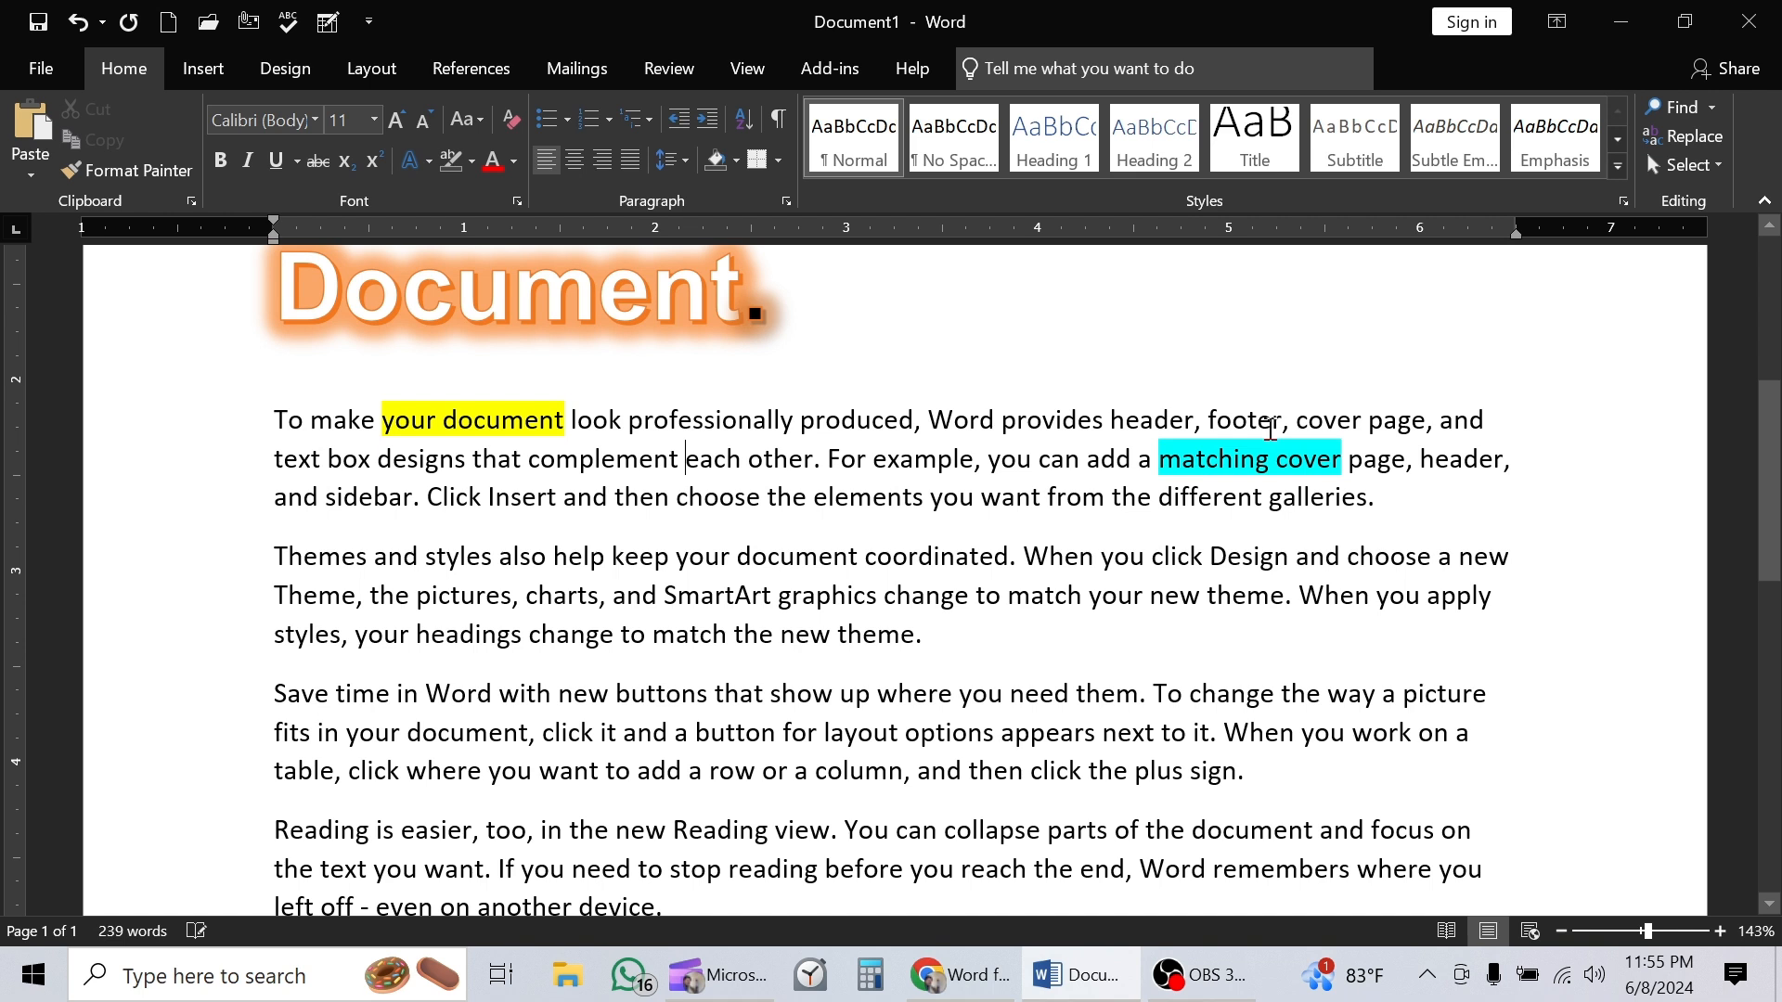
drag(1364, 460, 1171, 457)
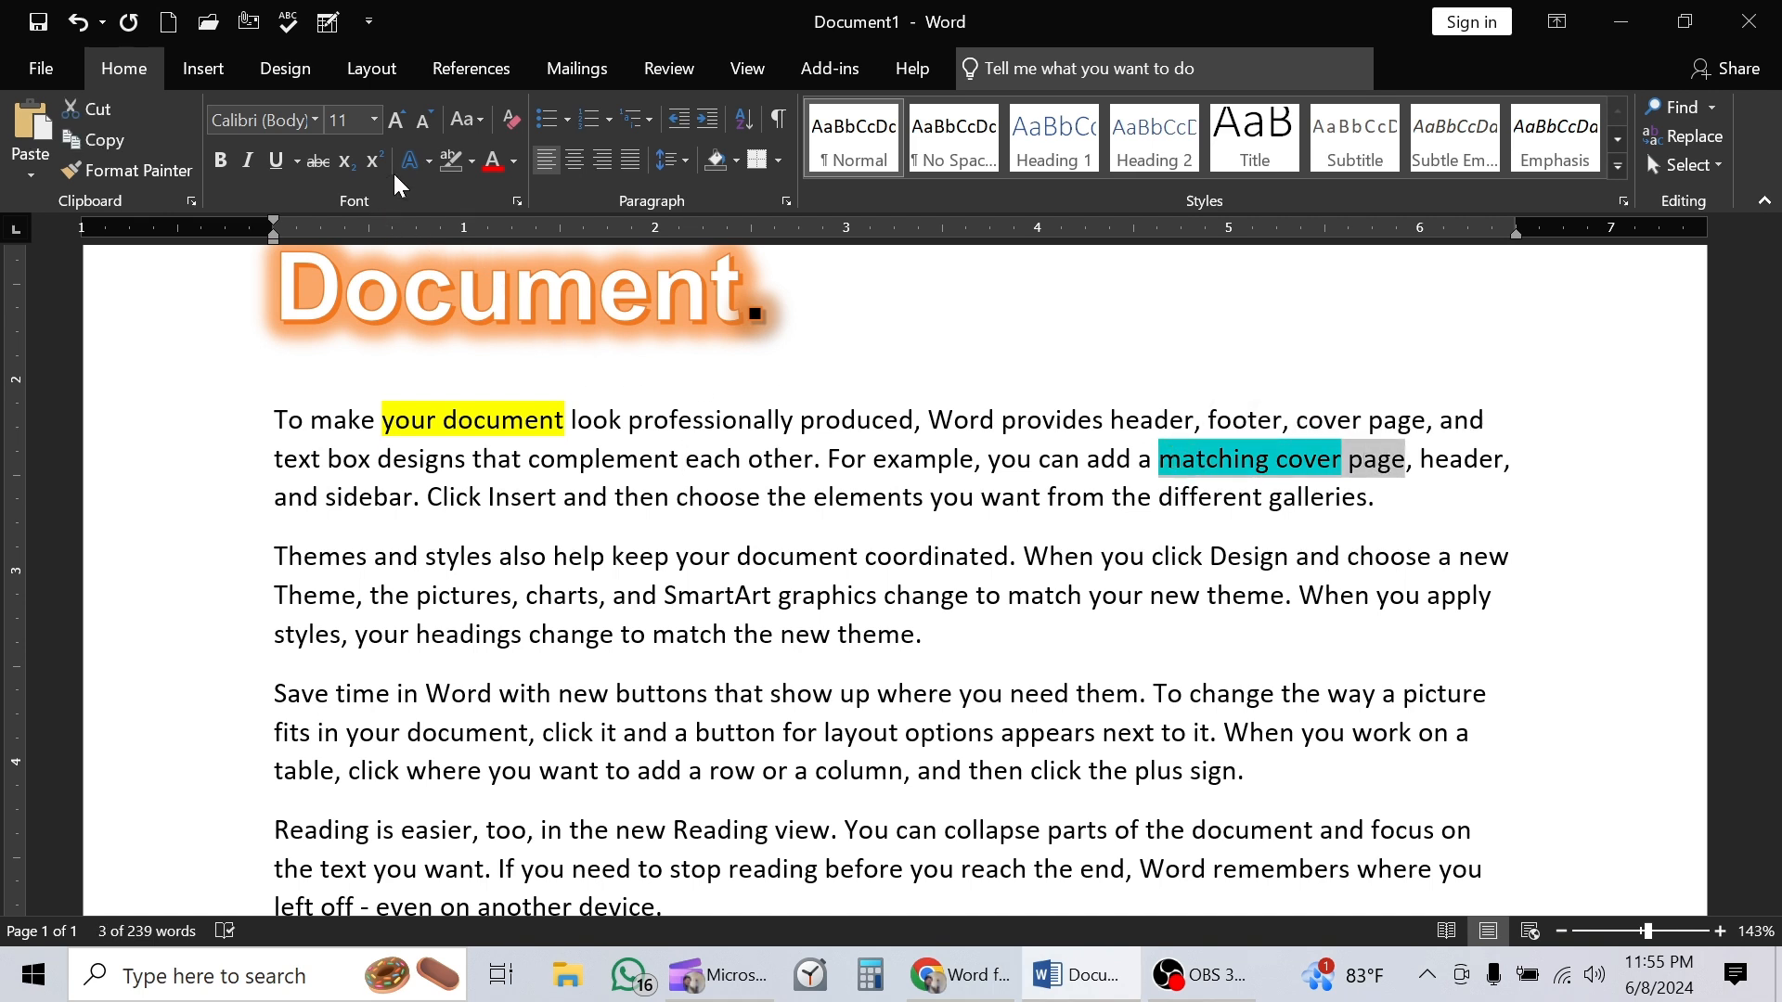
click(474, 163)
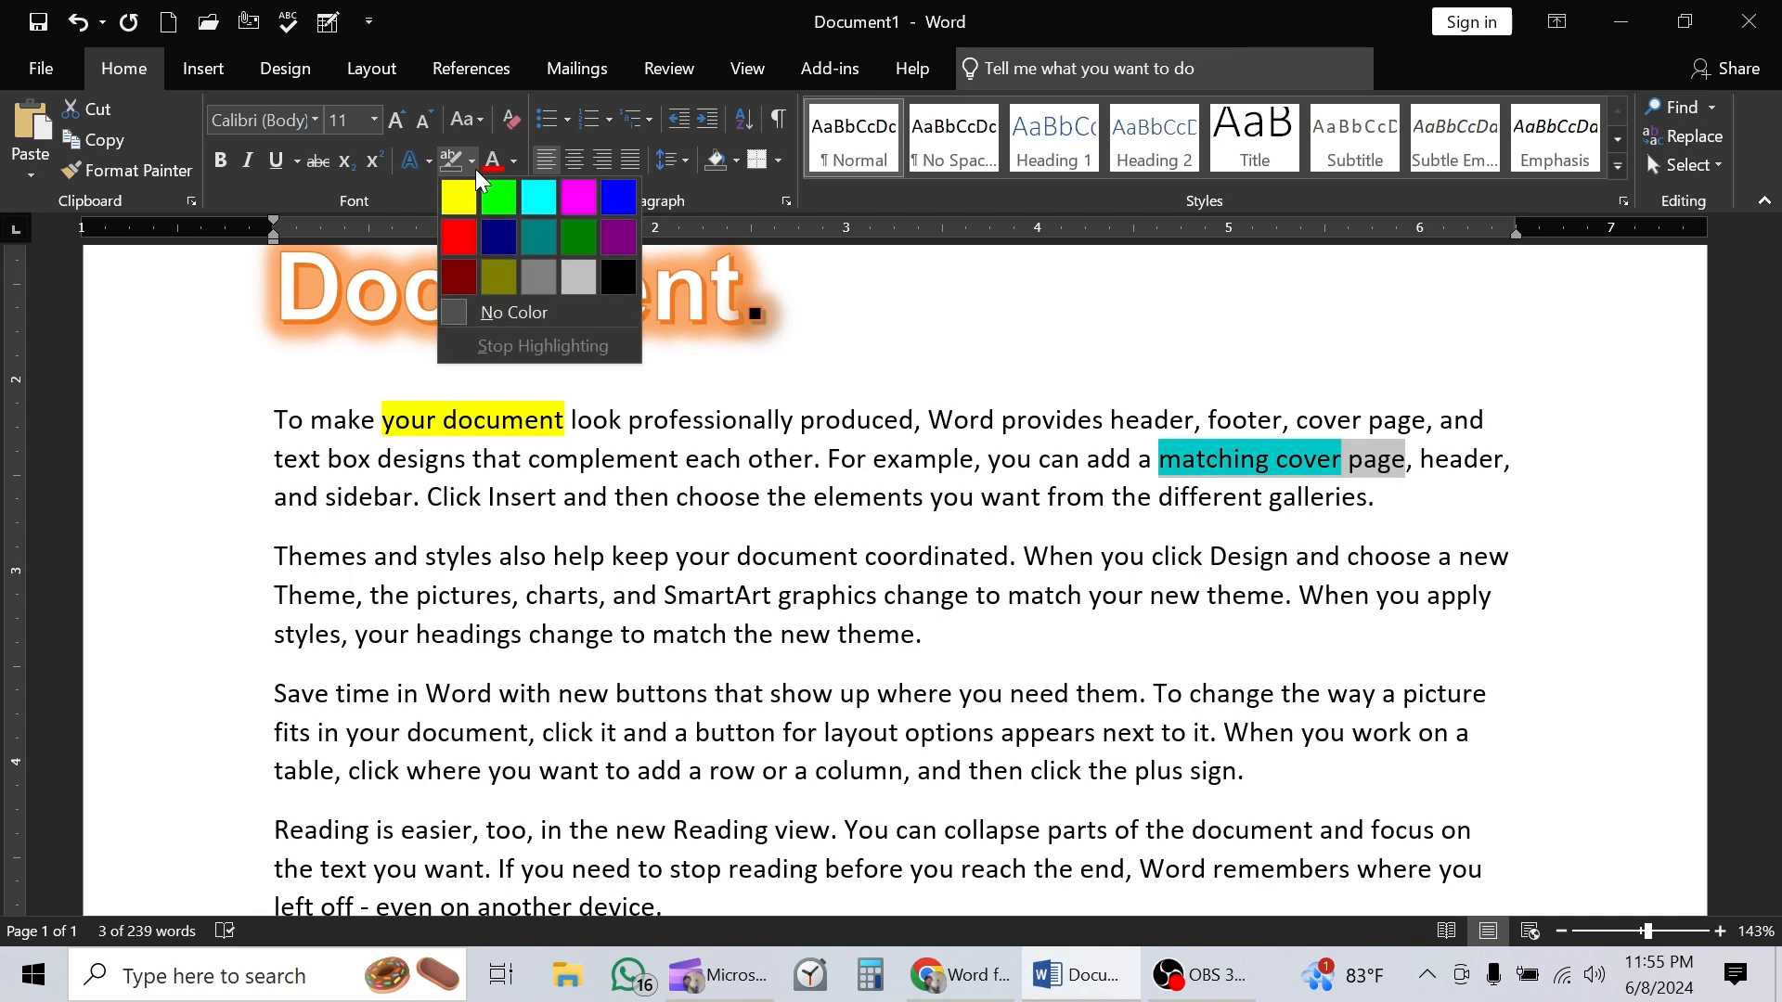
click(520, 310)
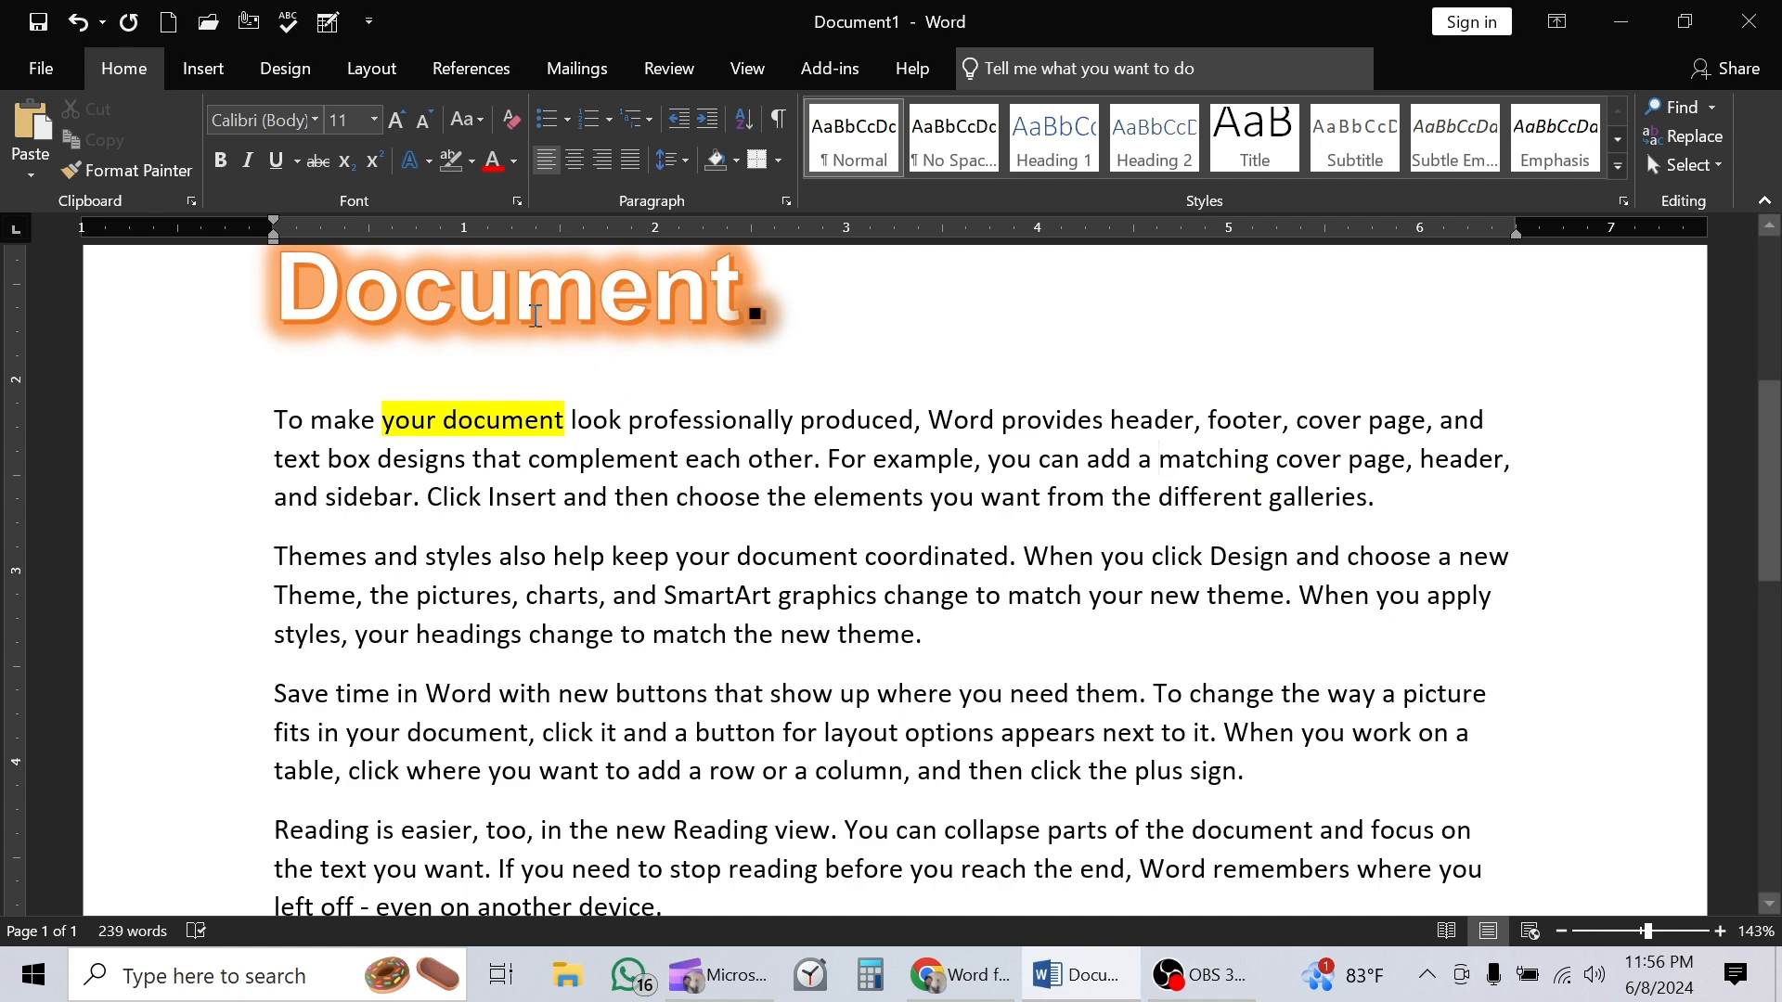
Step: Change the font color of the first paragraph, up to the word "your" before "Document", to standard red
scroll(691, 494, up, 4)
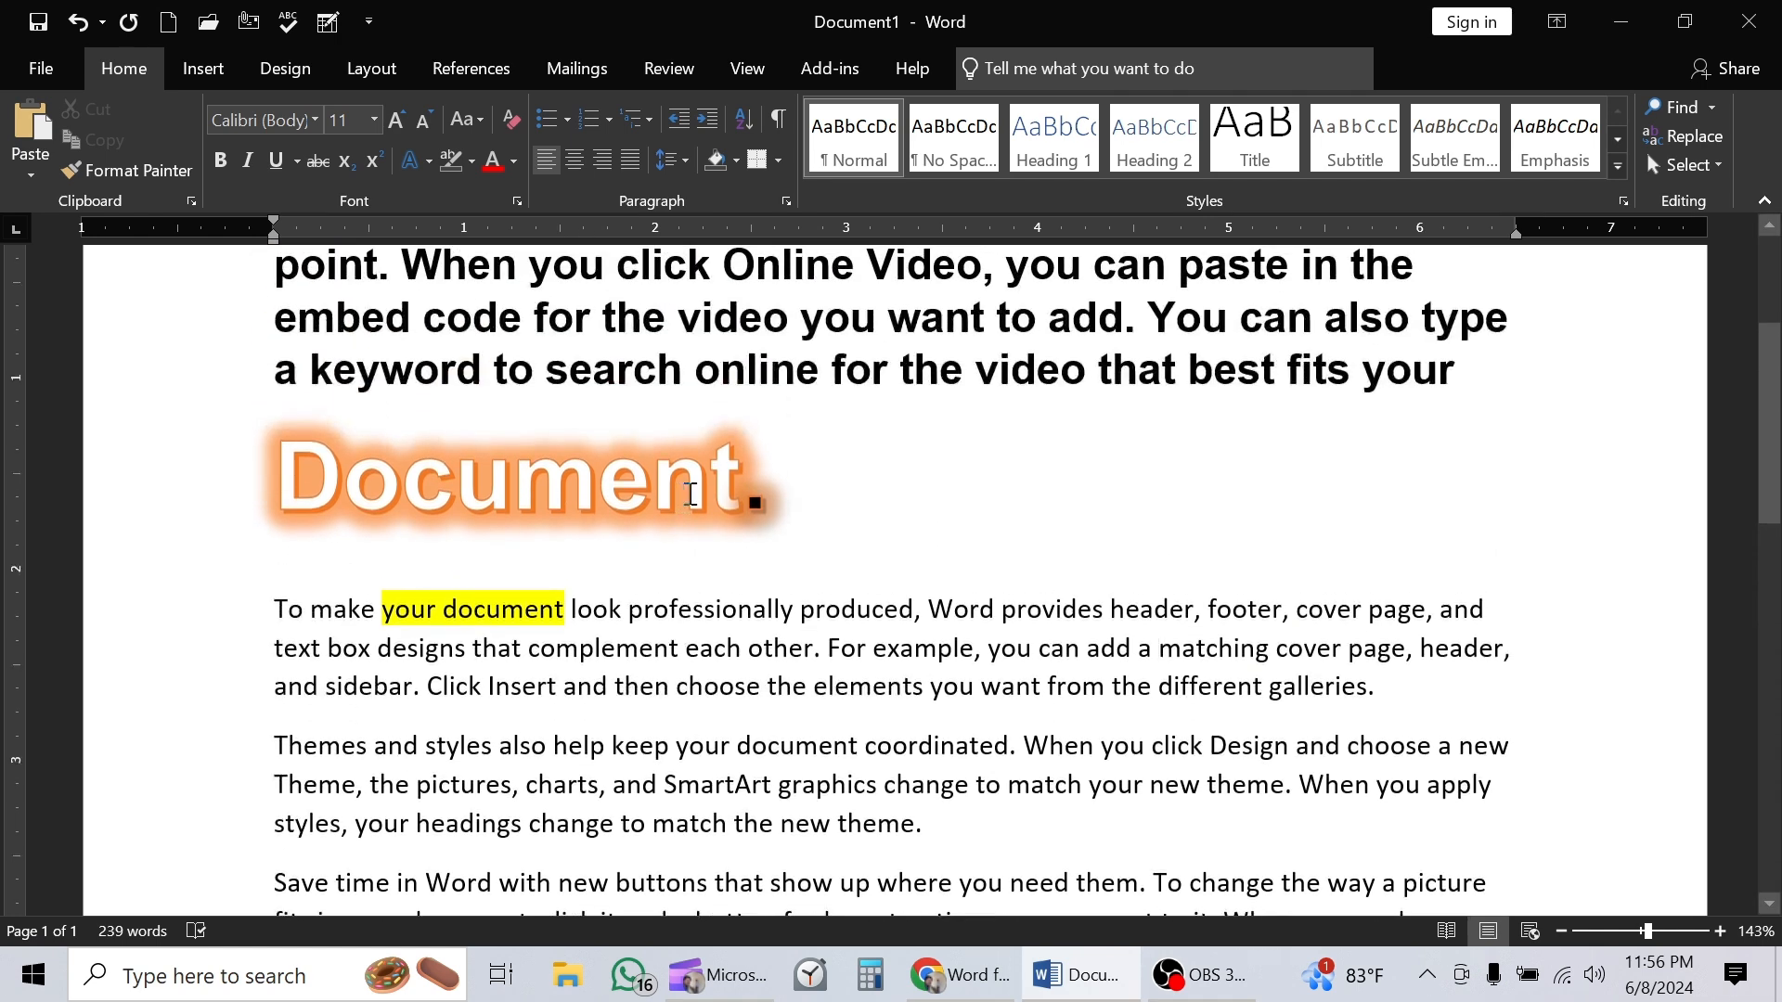
click(467, 457)
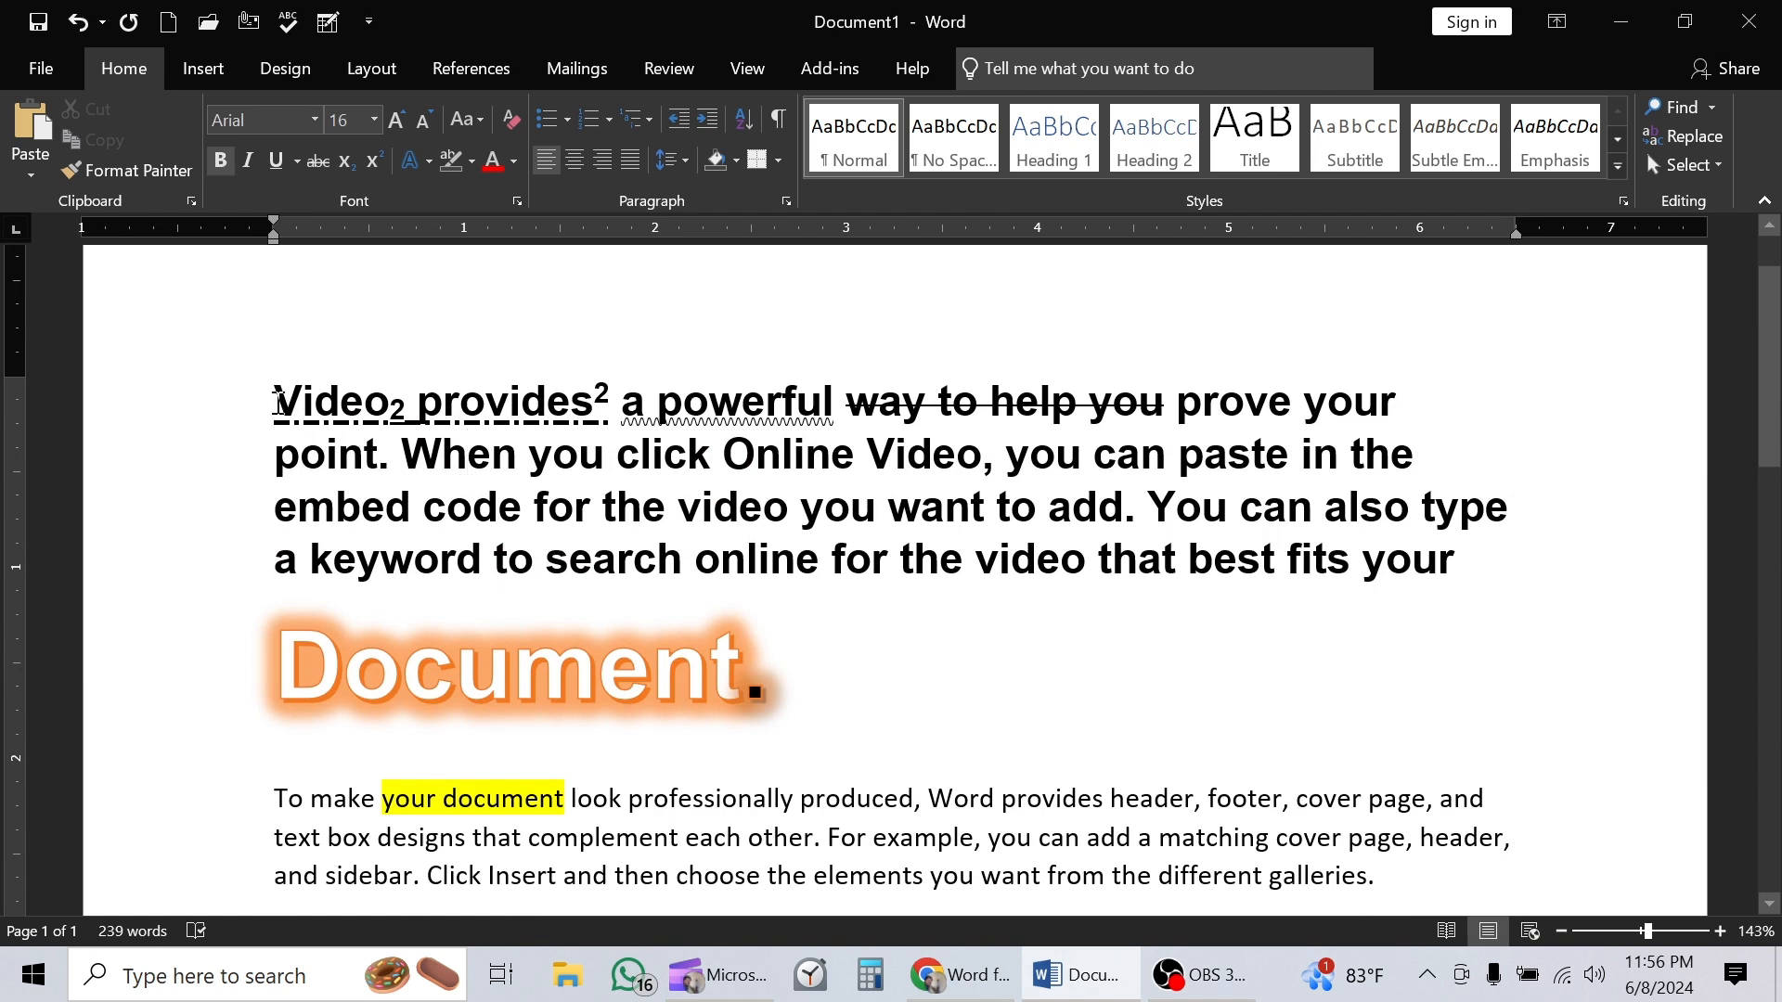
drag(271, 399, 1462, 561)
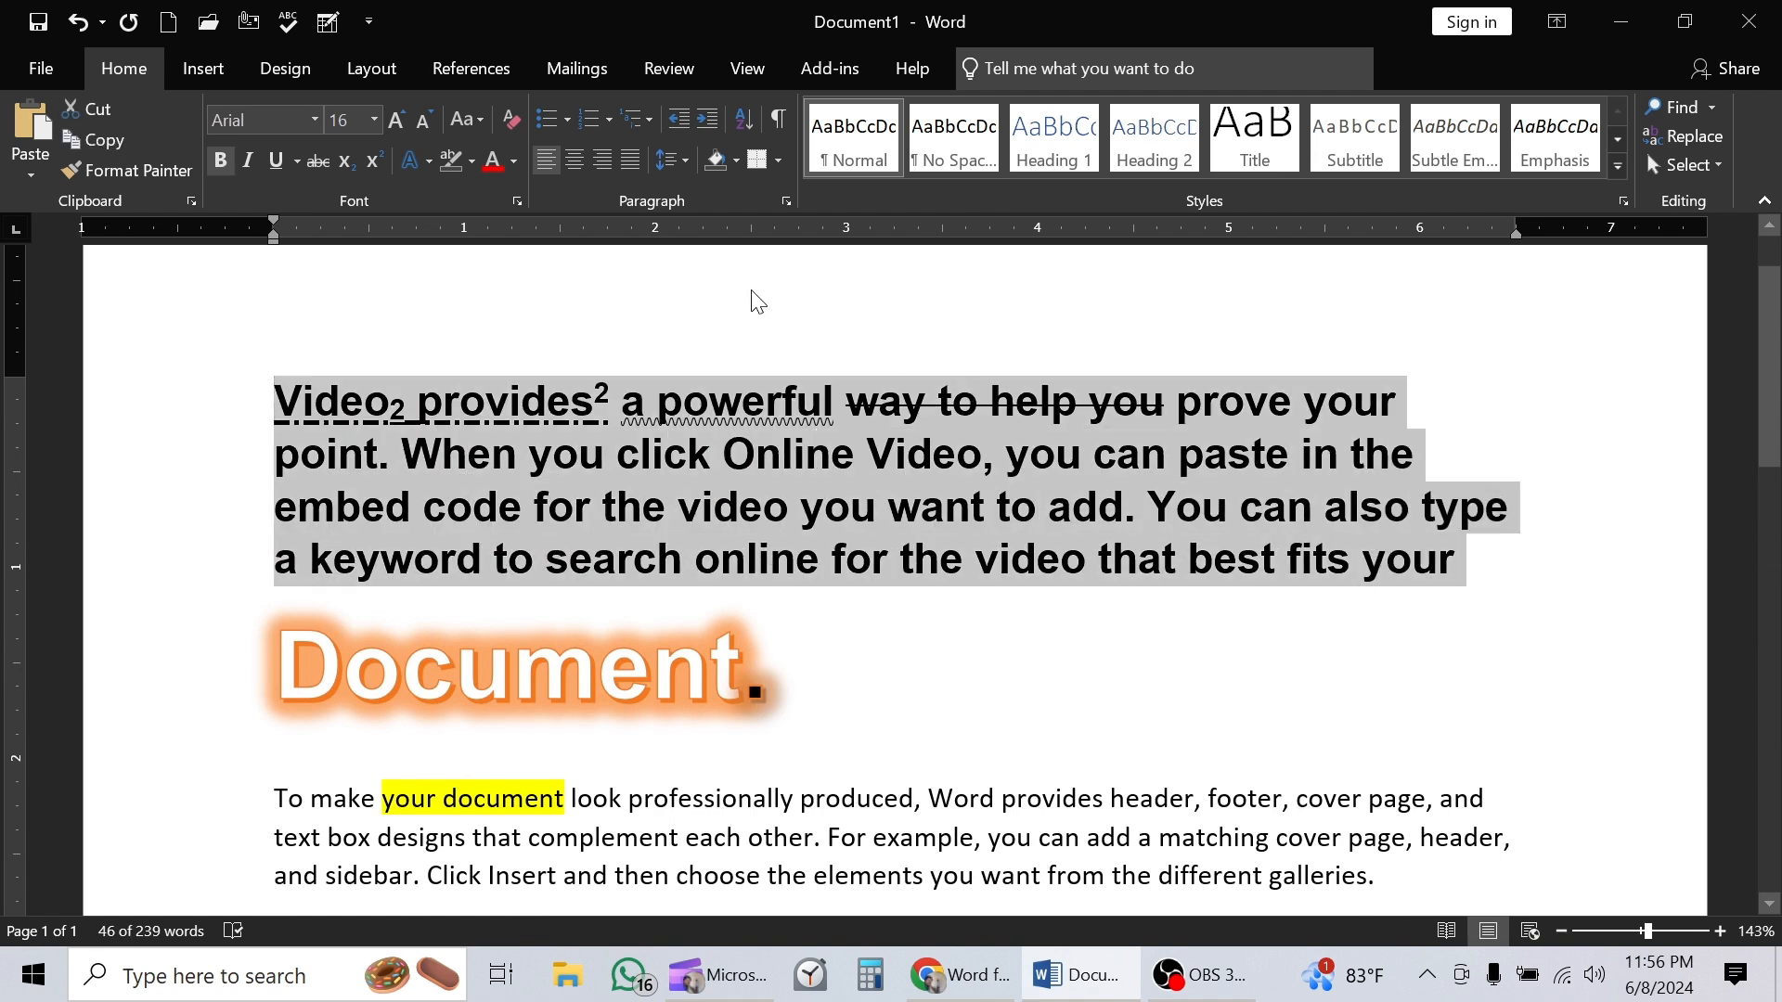
click(514, 161)
click(514, 399)
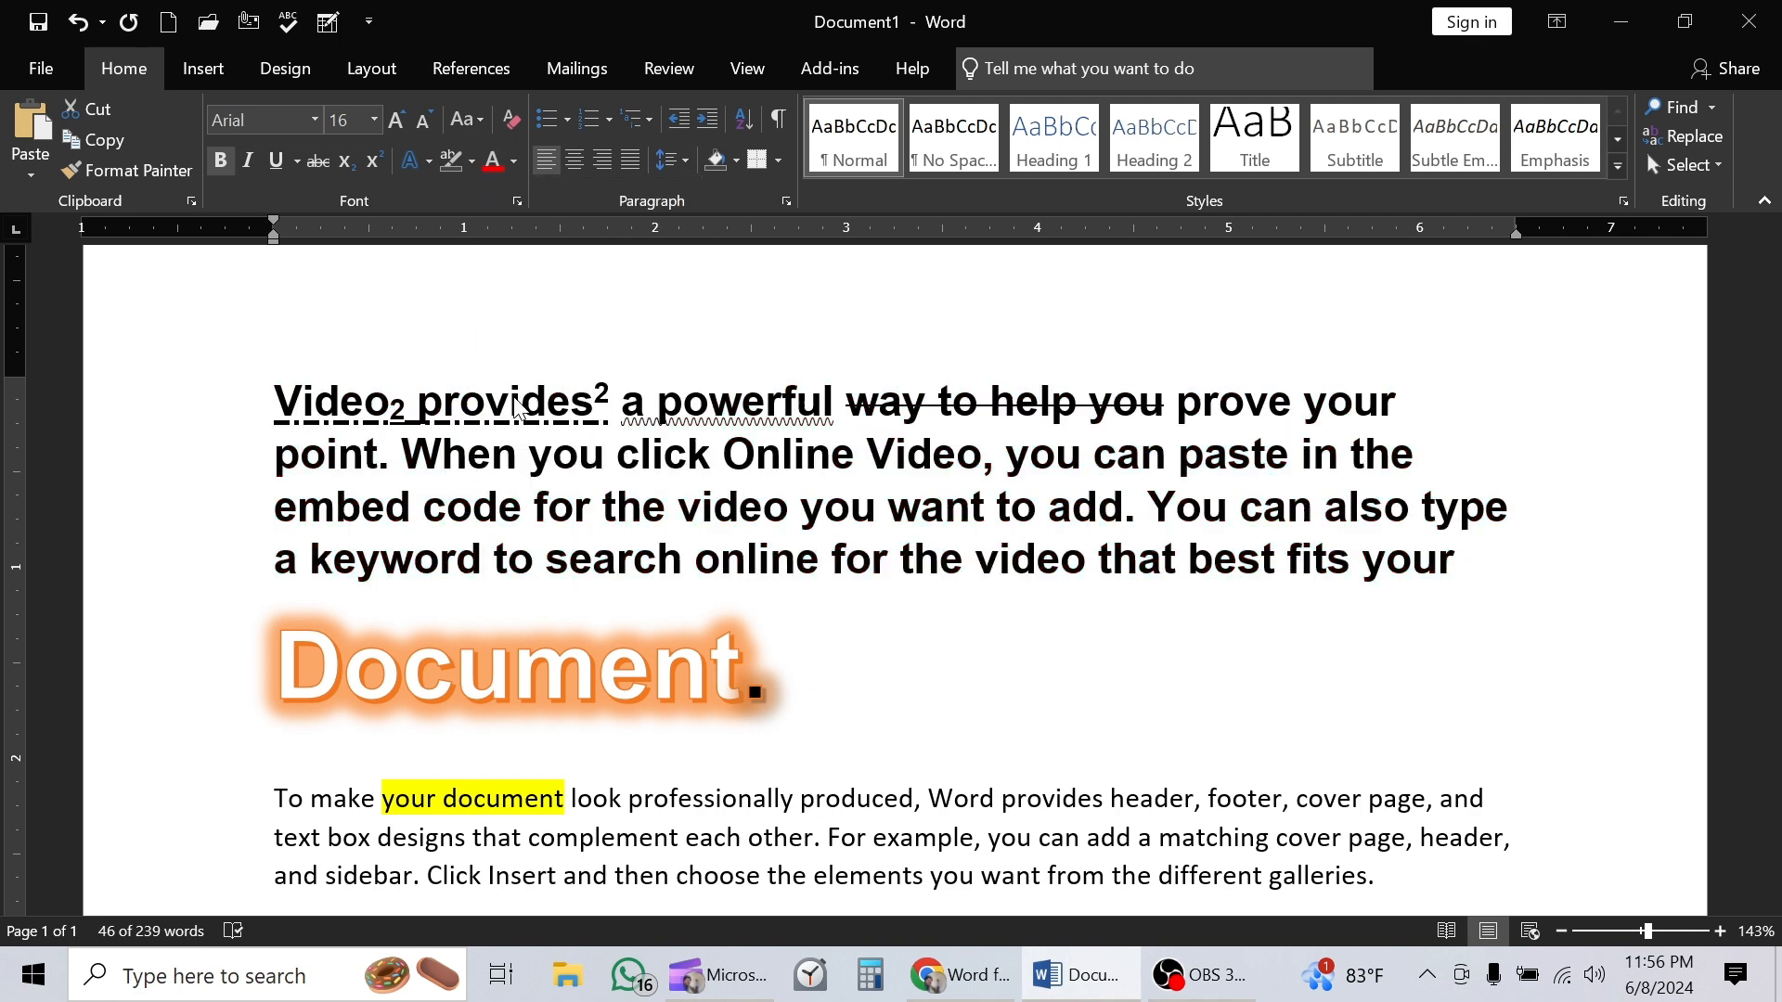
click(925, 524)
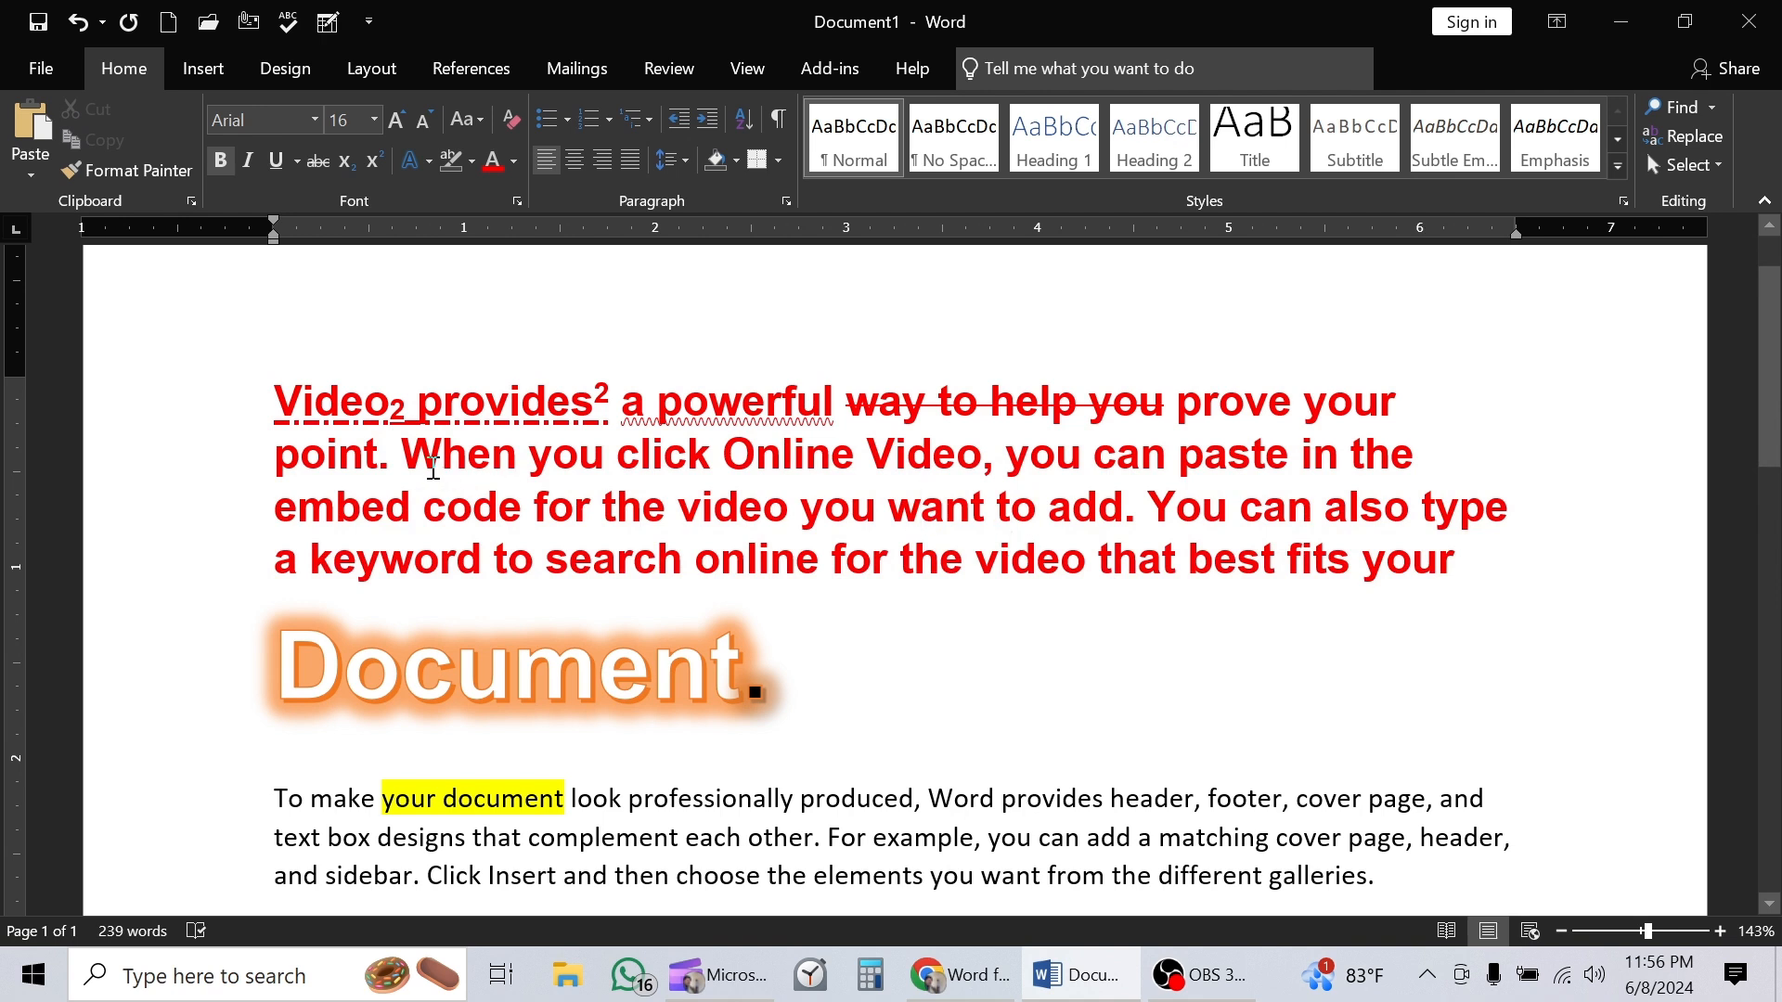
Step: Recolor the red first-paragraph text with a bright blue from the additional standard colors palette
drag(280, 409, 1414, 553)
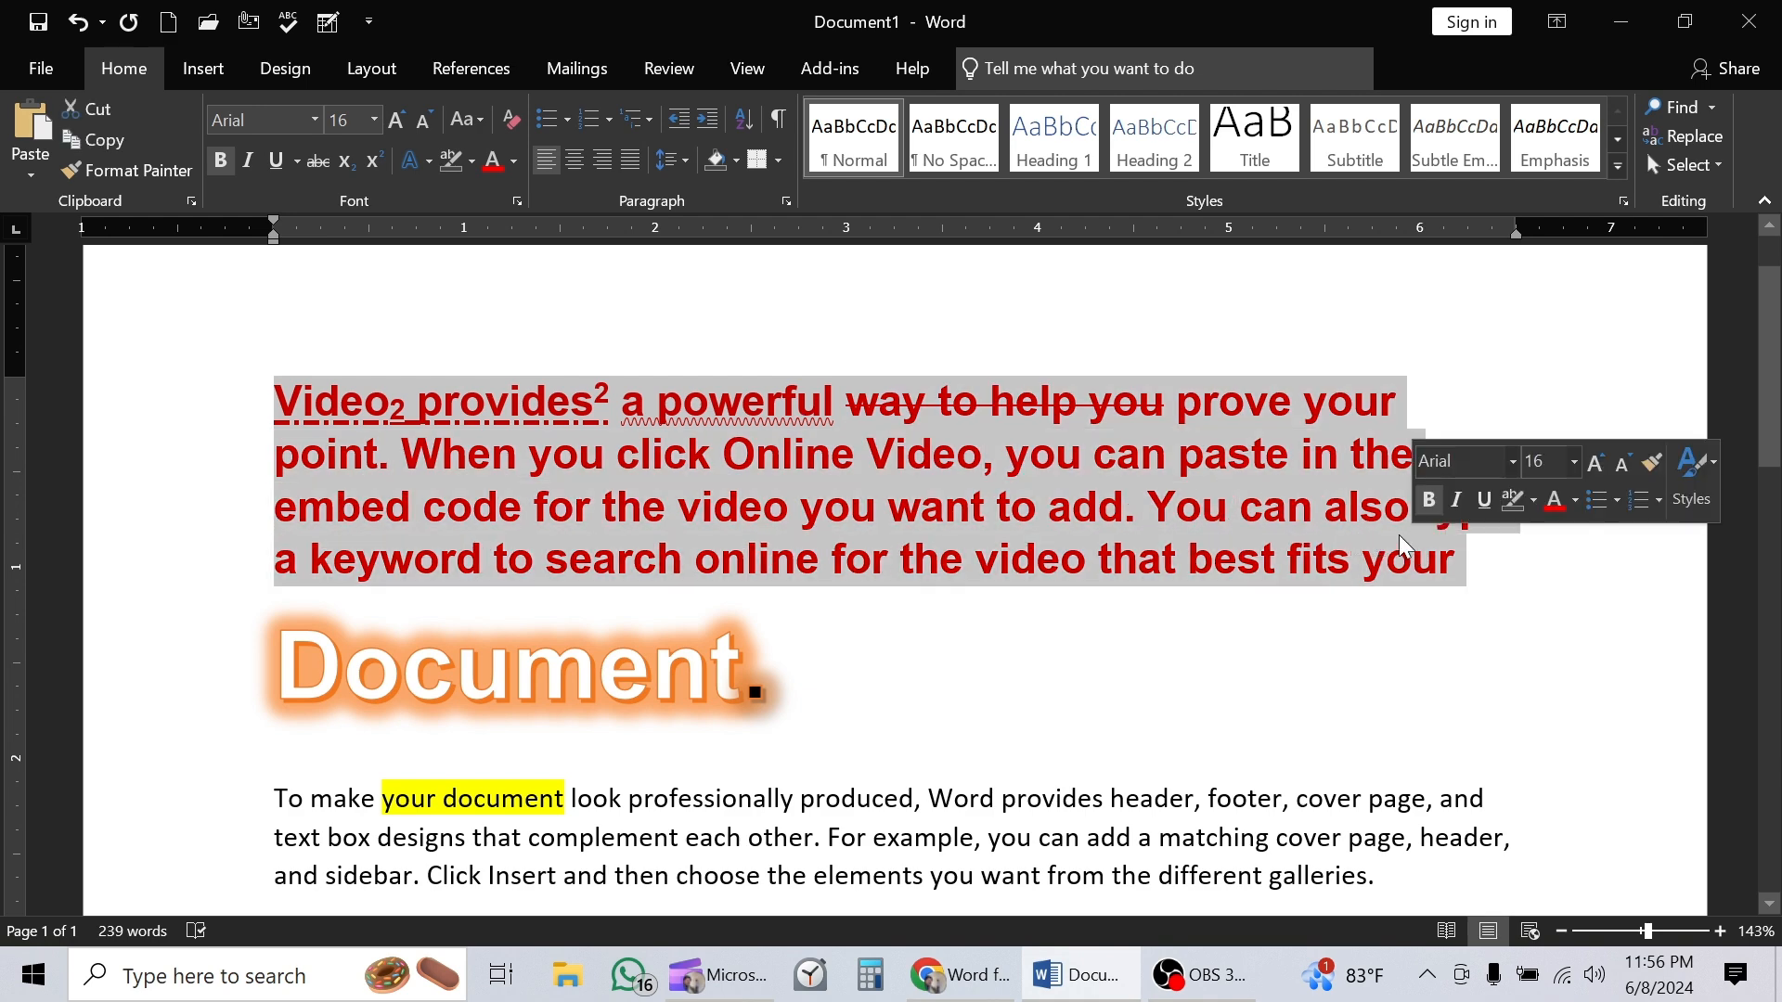
click(515, 160)
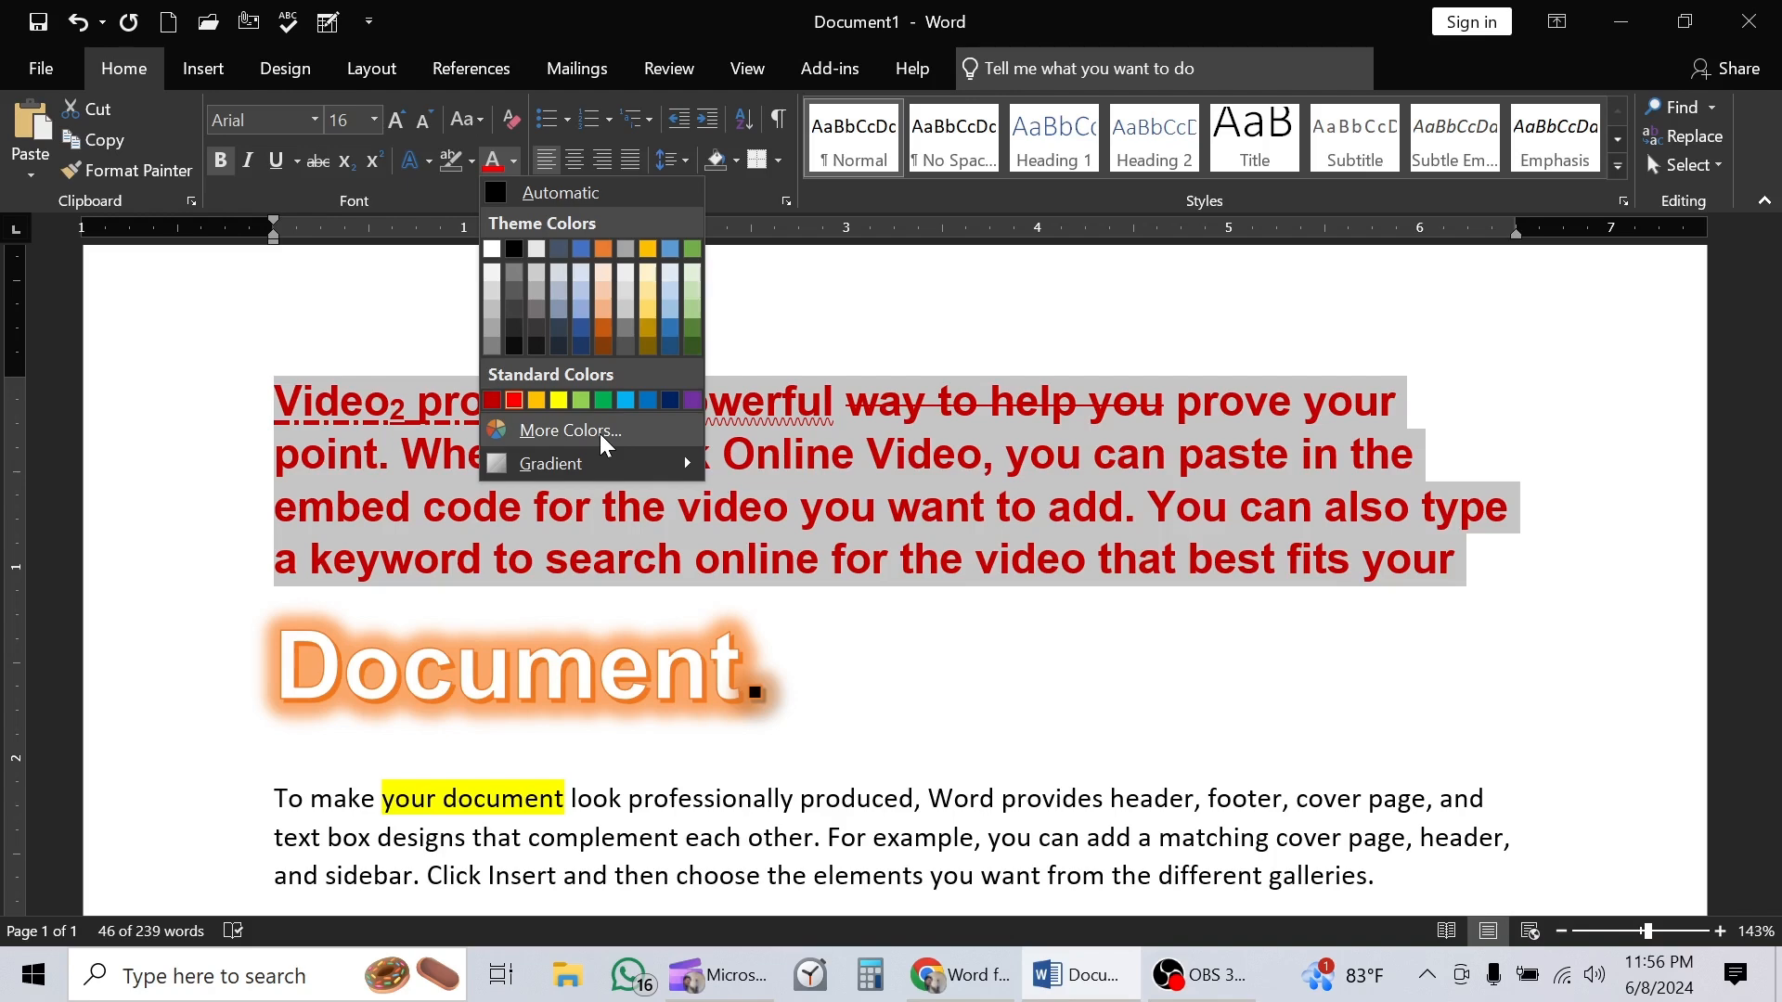
click(601, 433)
click(835, 428)
click(785, 429)
click(794, 399)
click(778, 371)
click(752, 411)
click(770, 436)
click(799, 430)
click(804, 395)
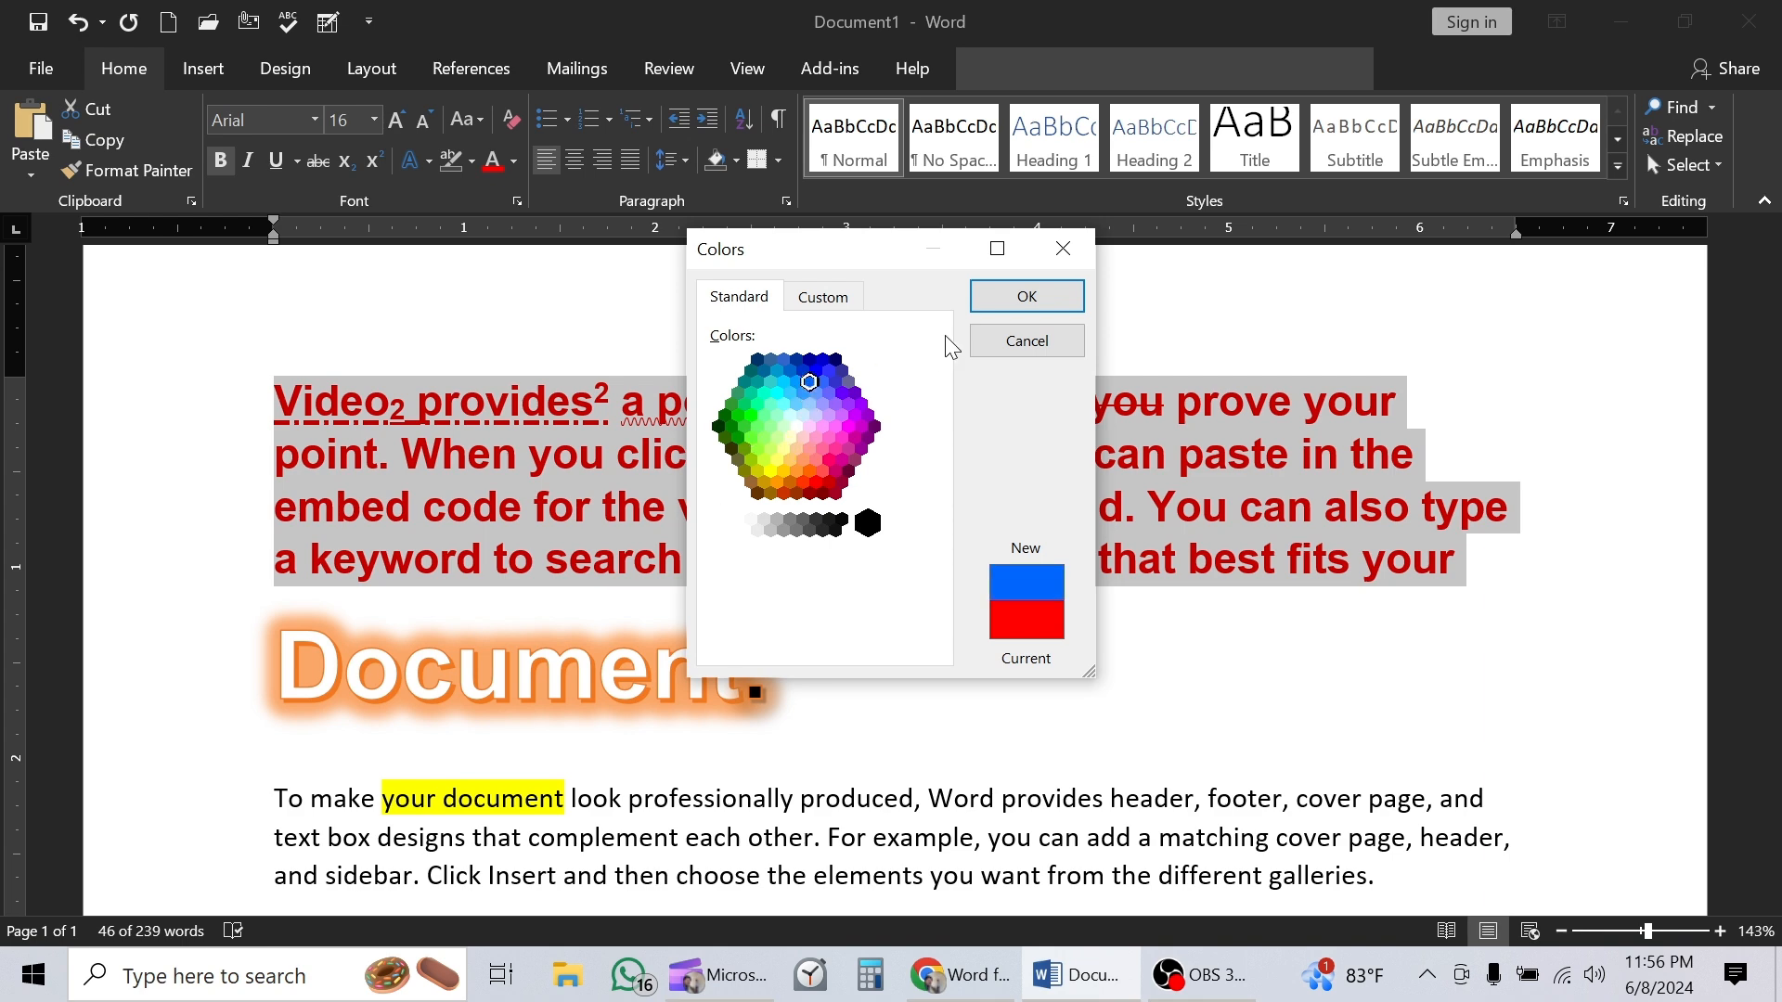
click(1026, 295)
click(695, 377)
Step: Review the formatting of the first paragraph and the highlighted text in the second paragraph
scroll(916, 400, up, 1)
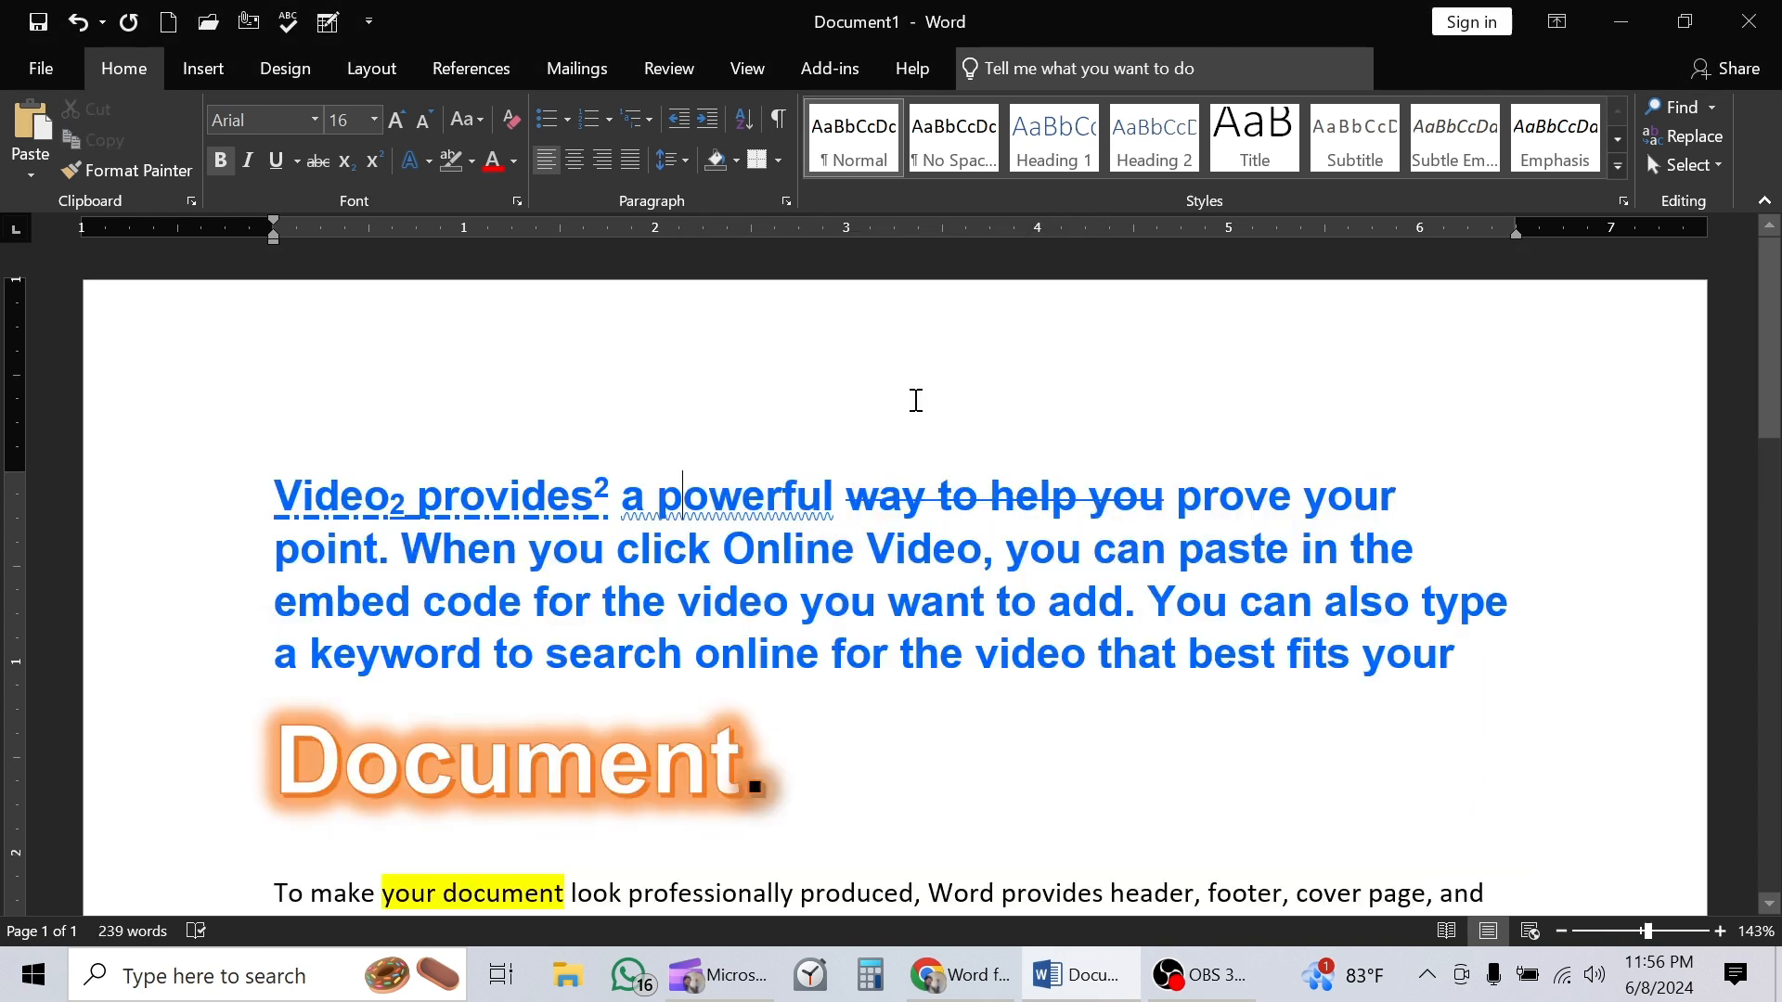
drag(277, 500, 1465, 654)
click(1058, 427)
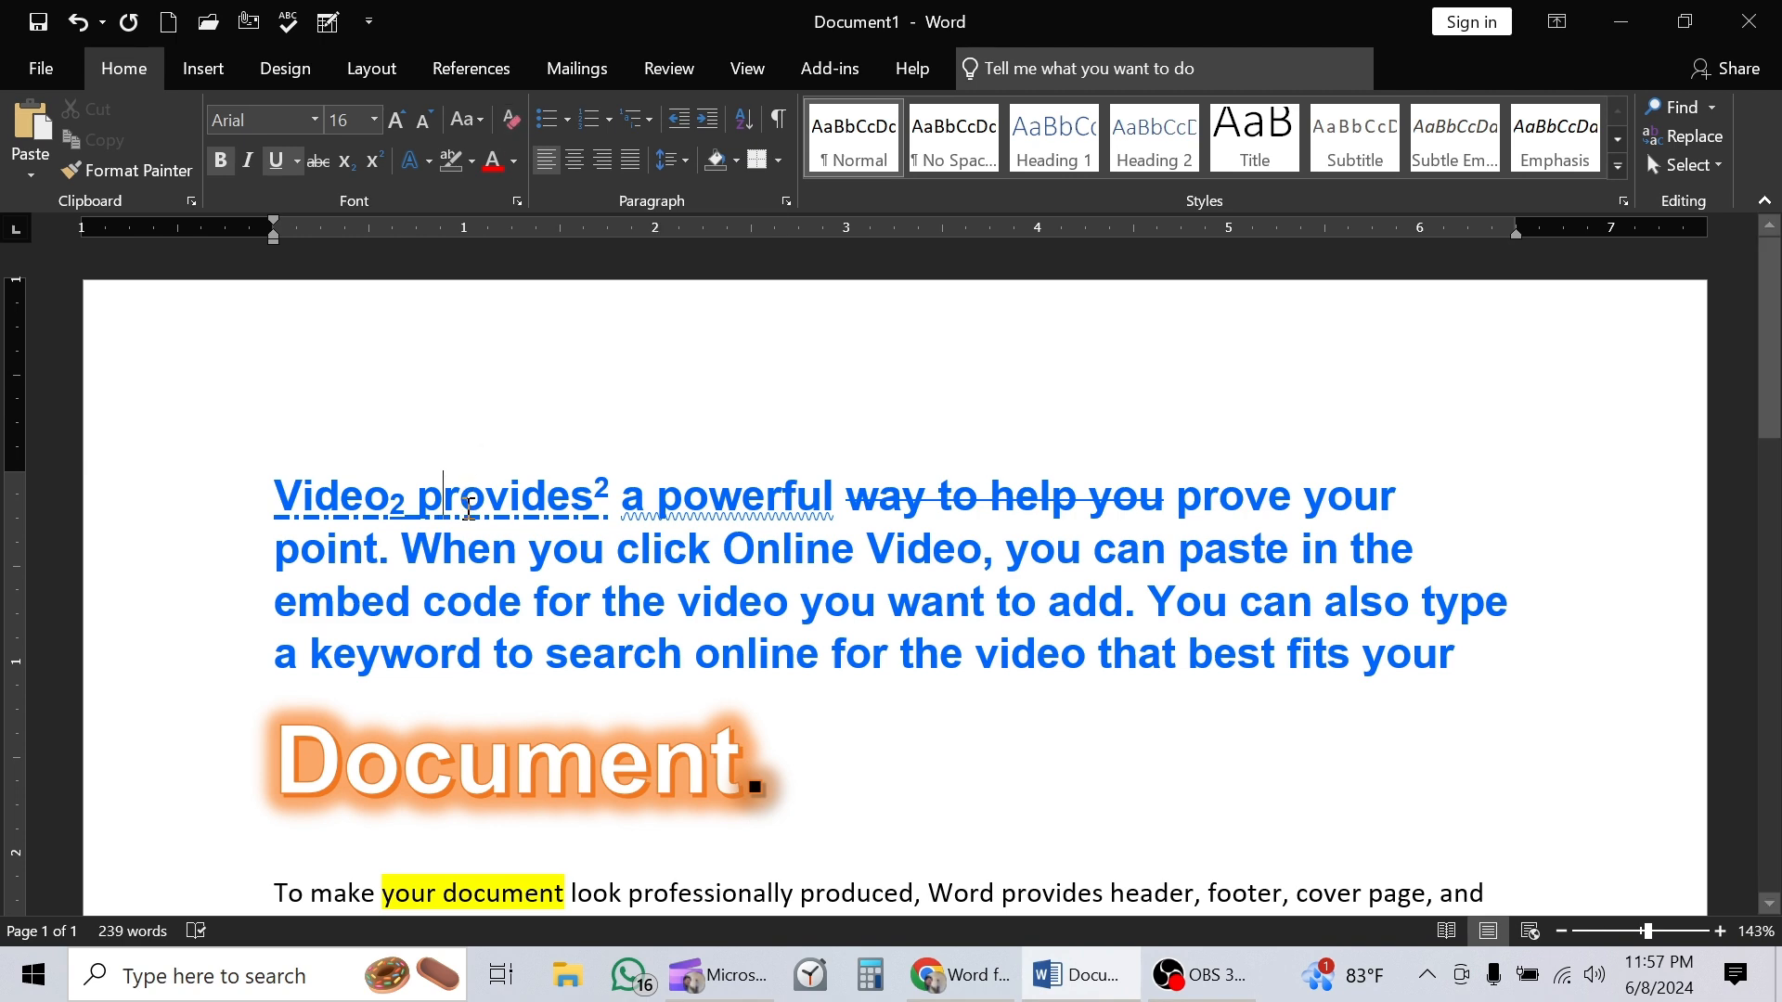
scroll(468, 507, down, 1)
scroll(469, 508, down, 2)
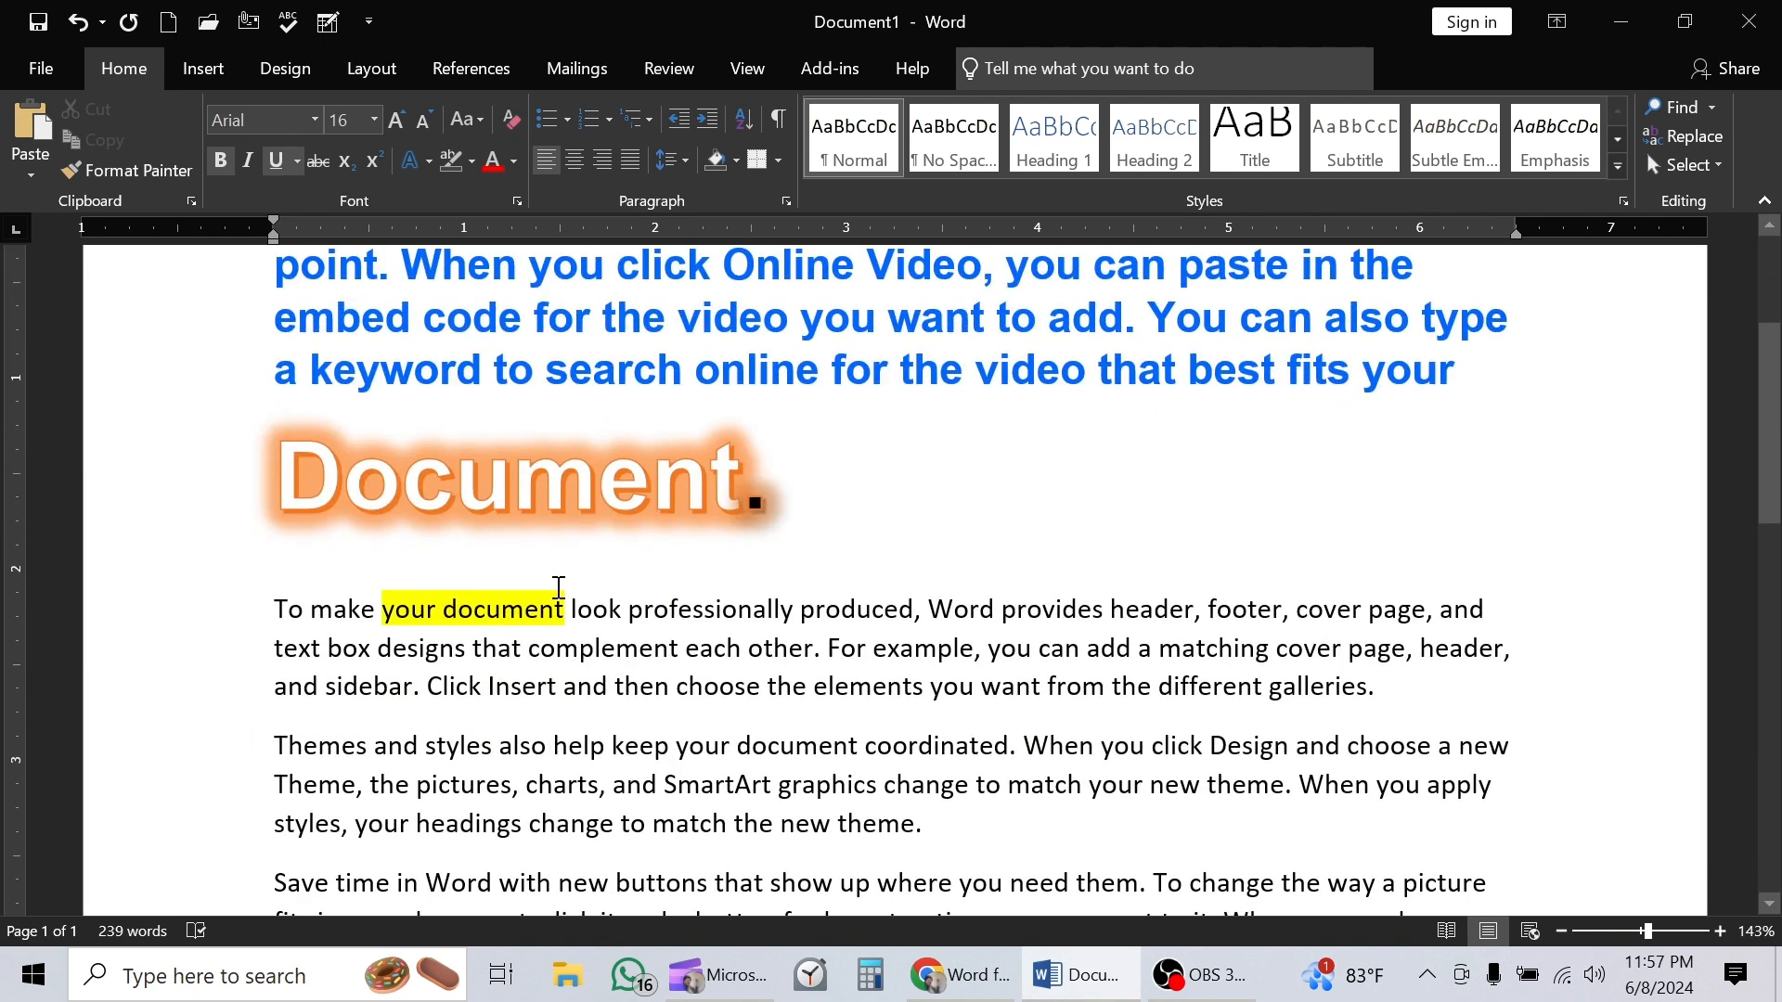
scroll(558, 587, down, 2)
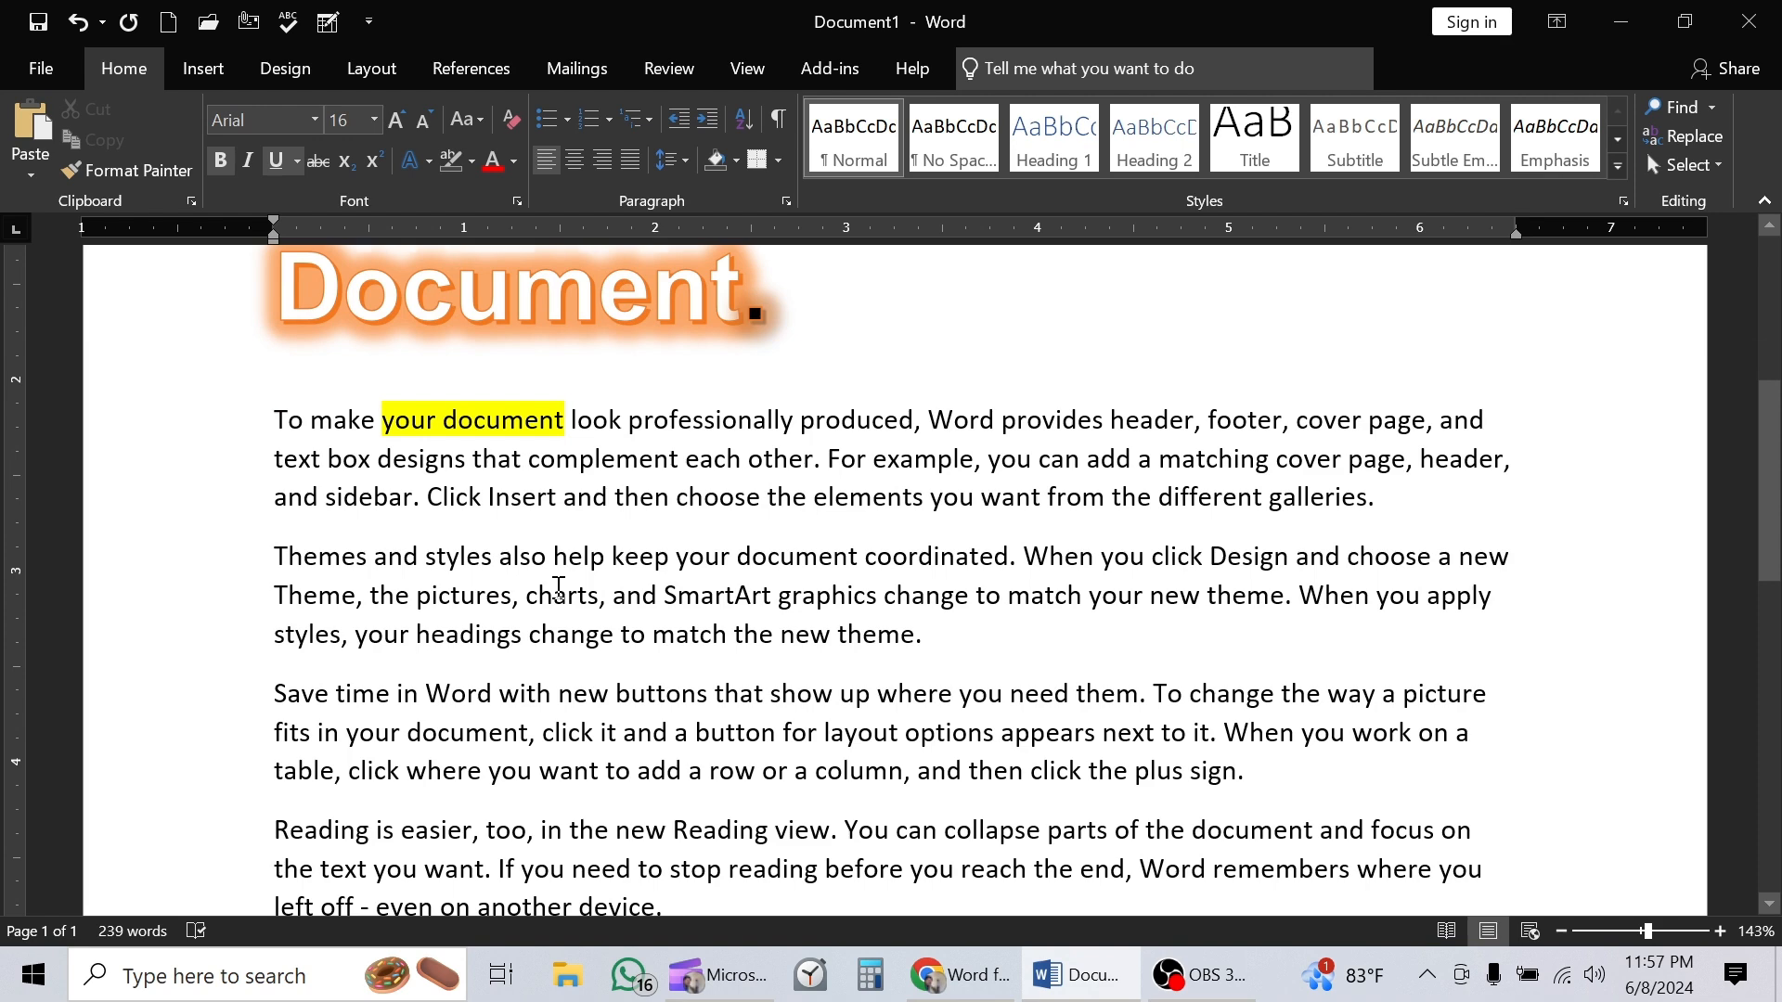
scroll(558, 587, up, 4)
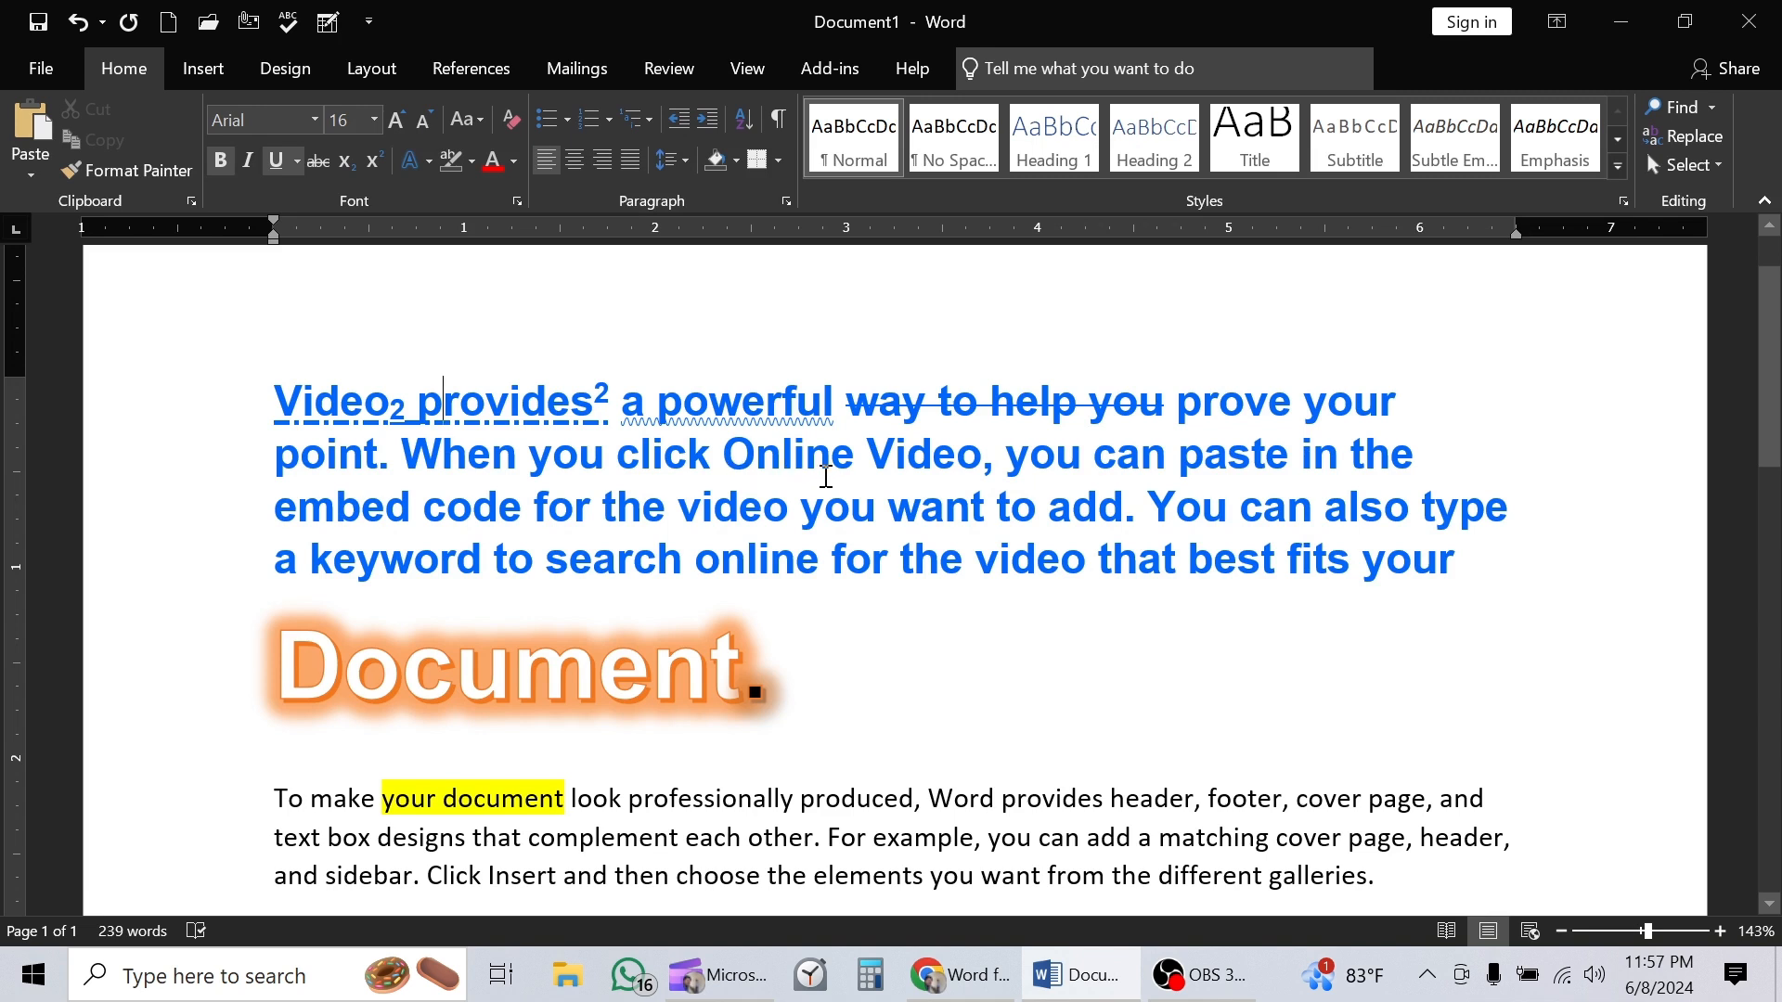
scroll(839, 548, down, 2)
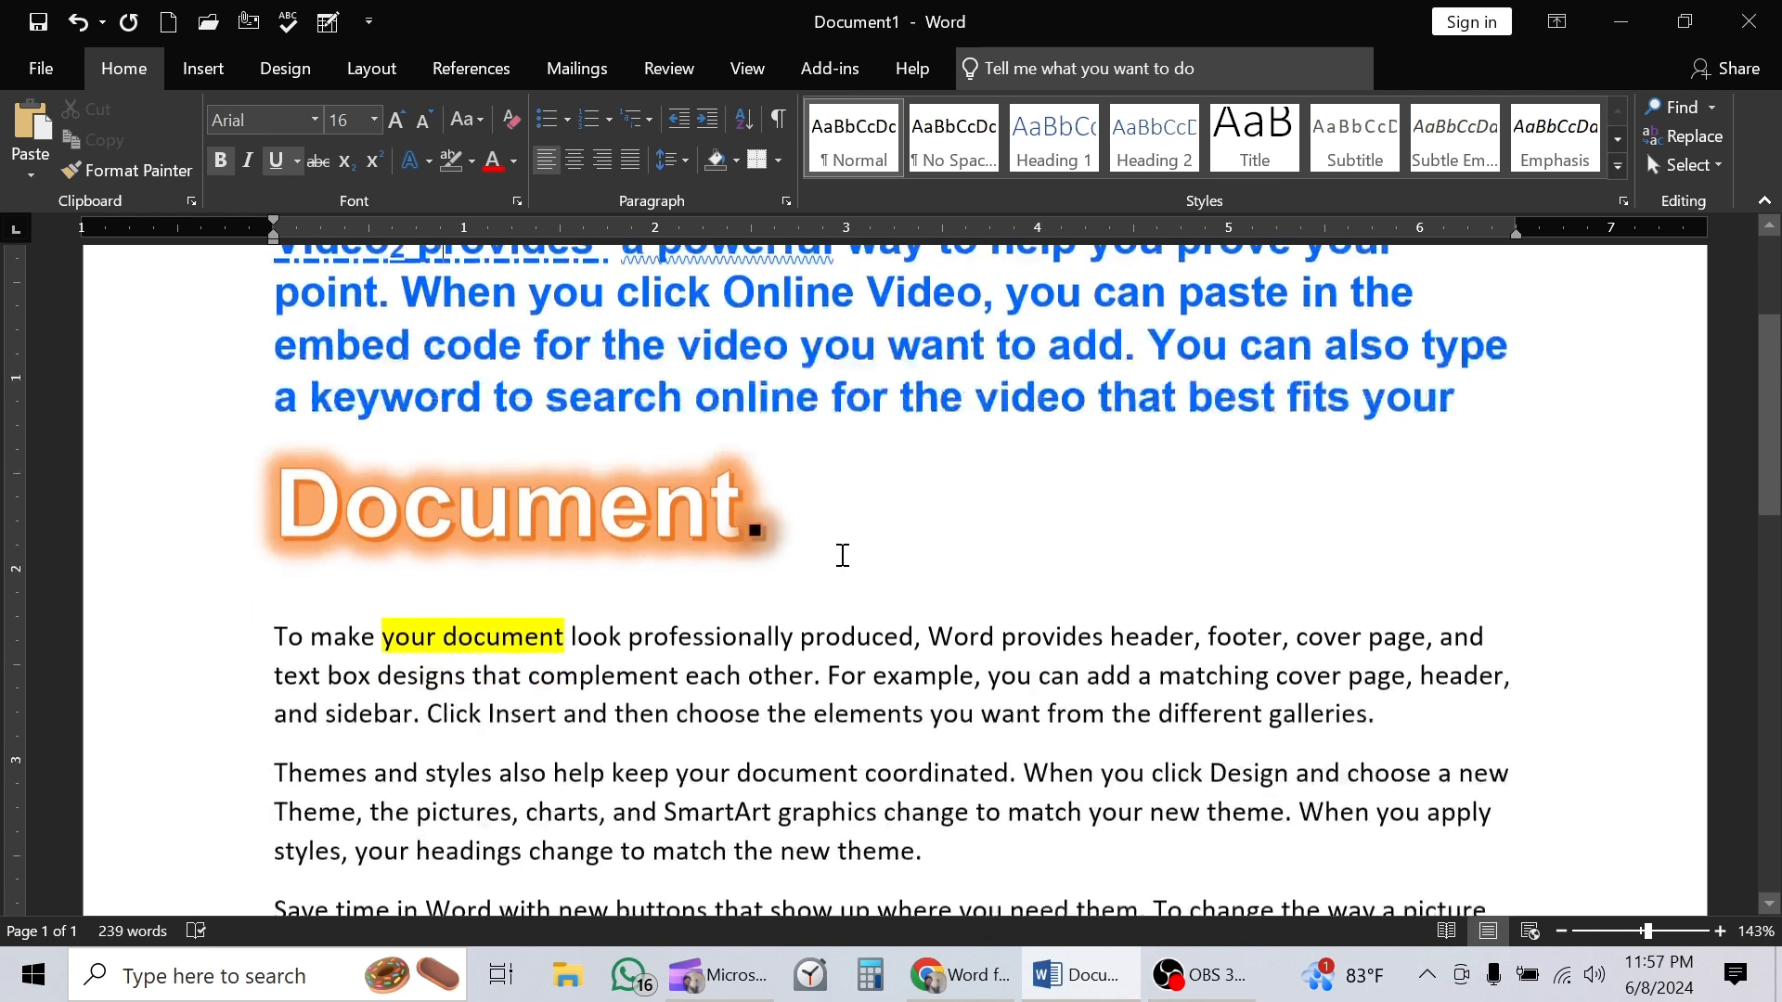
scroll(843, 555, up, 2)
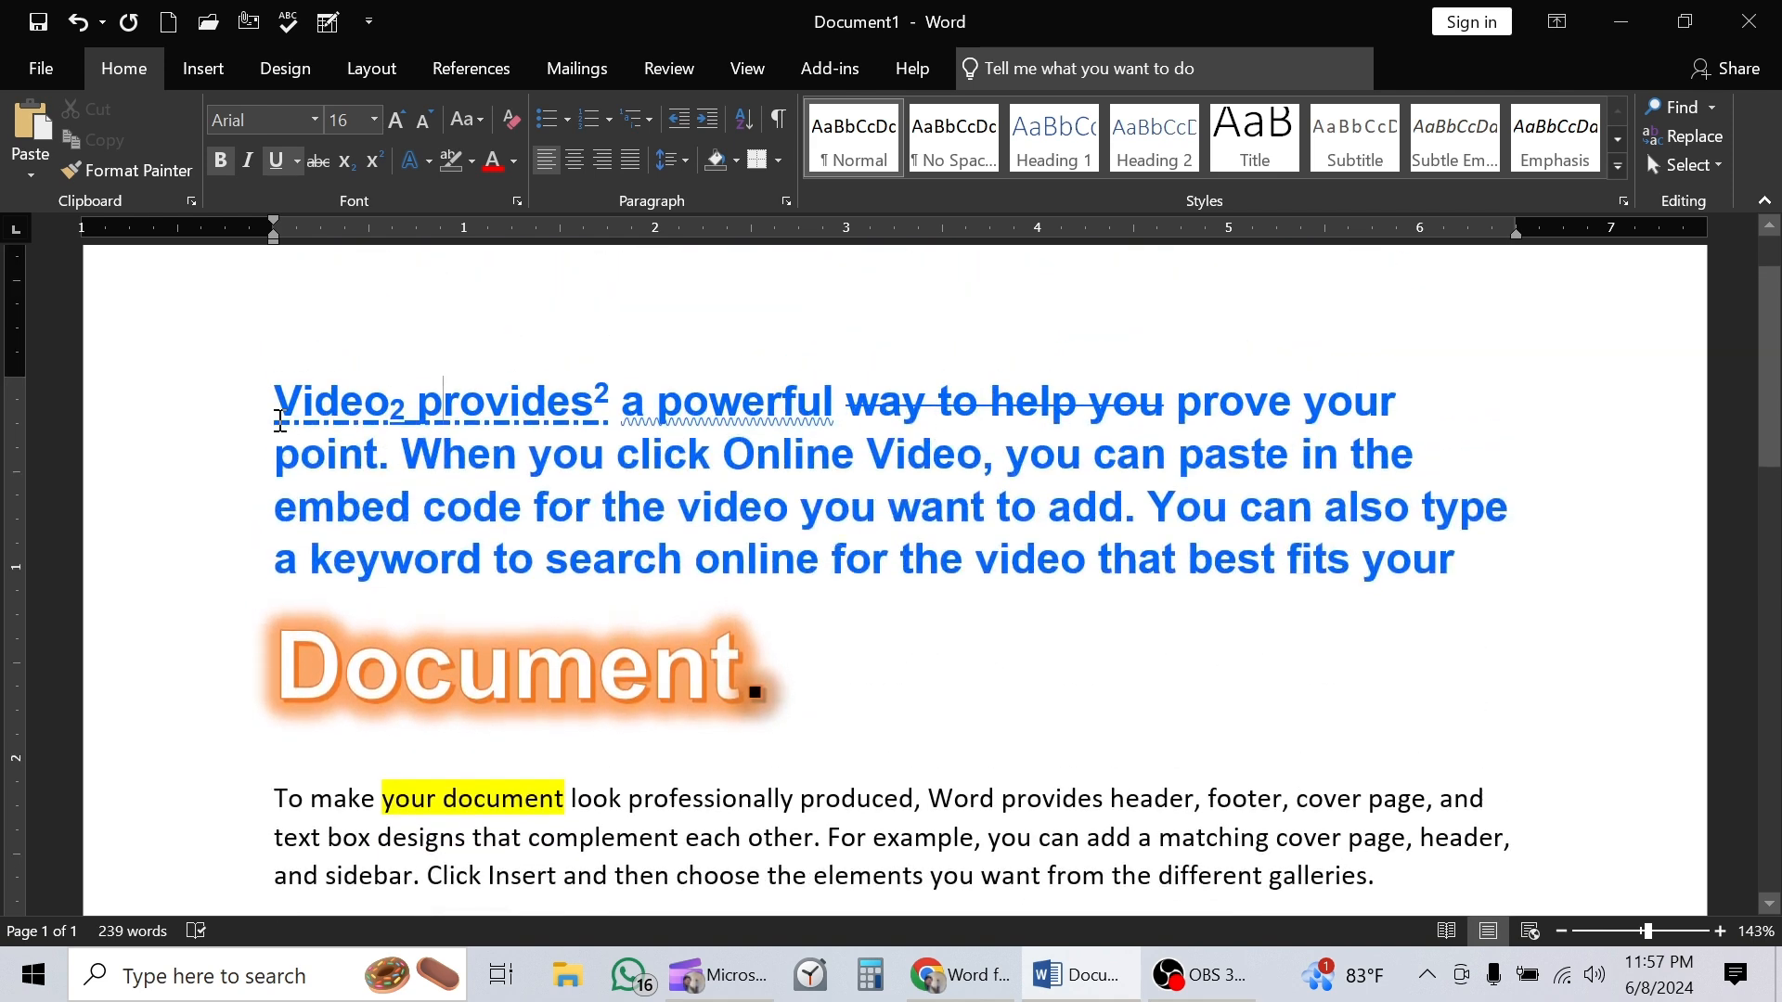
Step: Clear all formatting from the entire first paragraph, including the enlarged word "Document.", and deselect it
click(247, 418)
drag(342, 460, 907, 716)
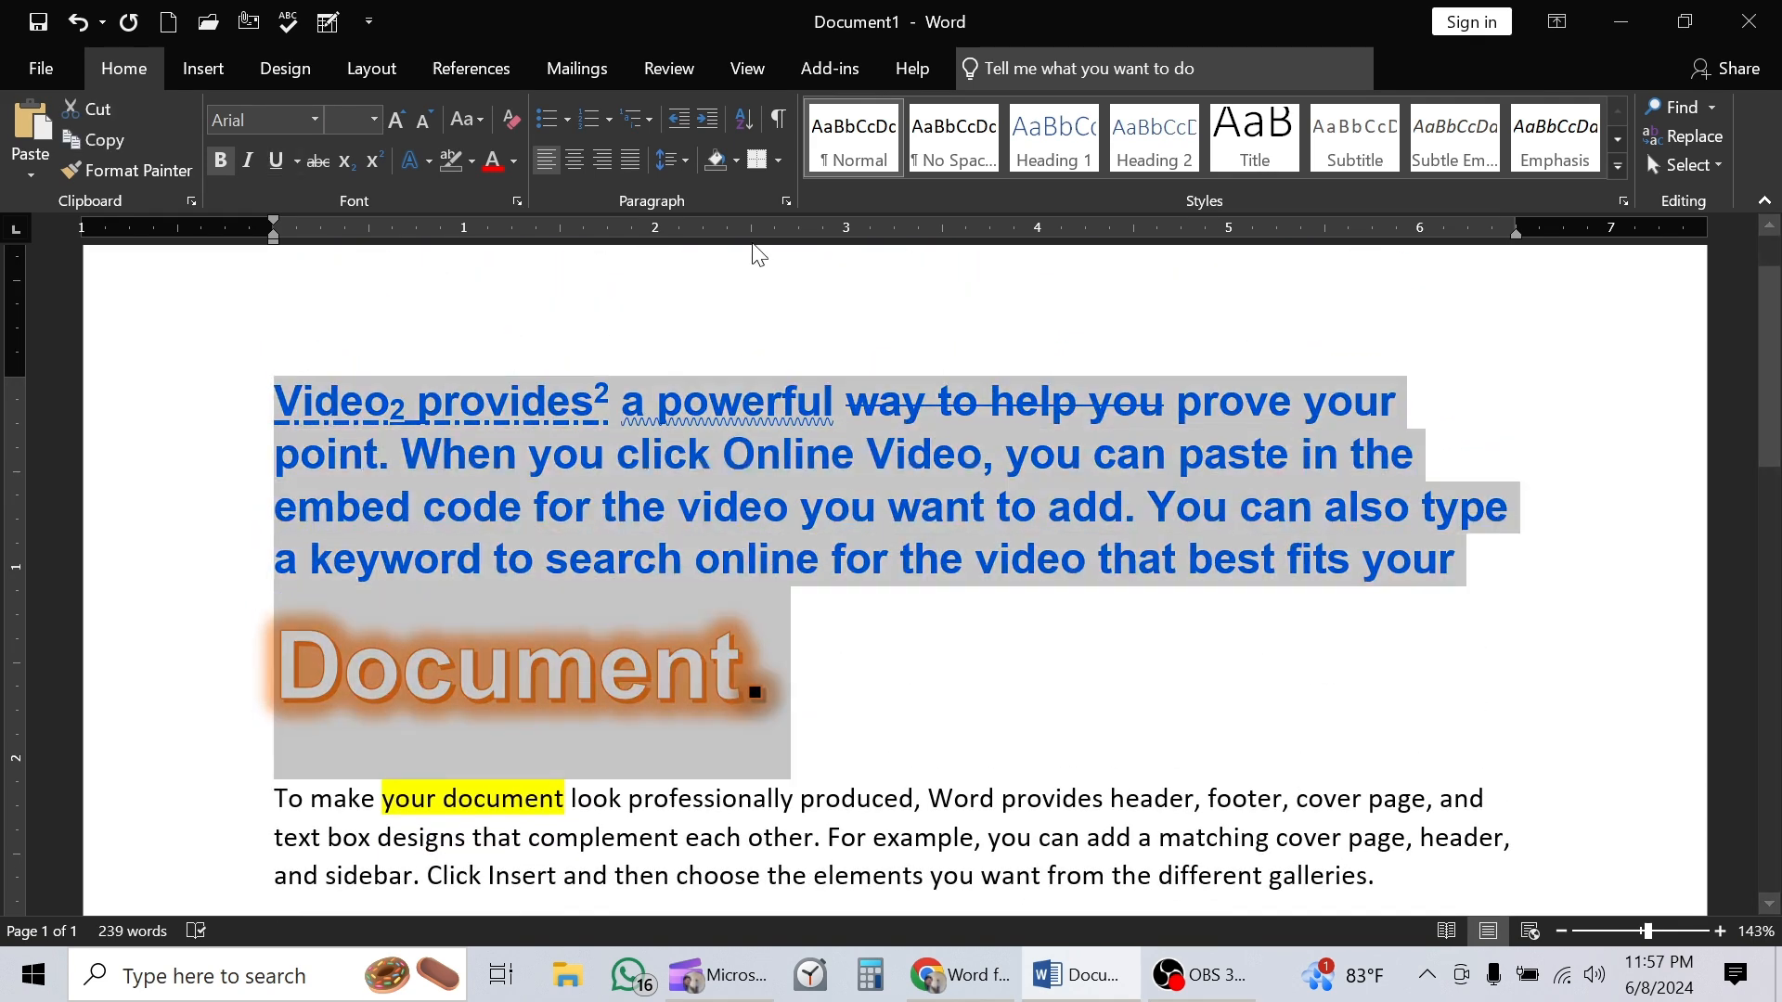
click(512, 119)
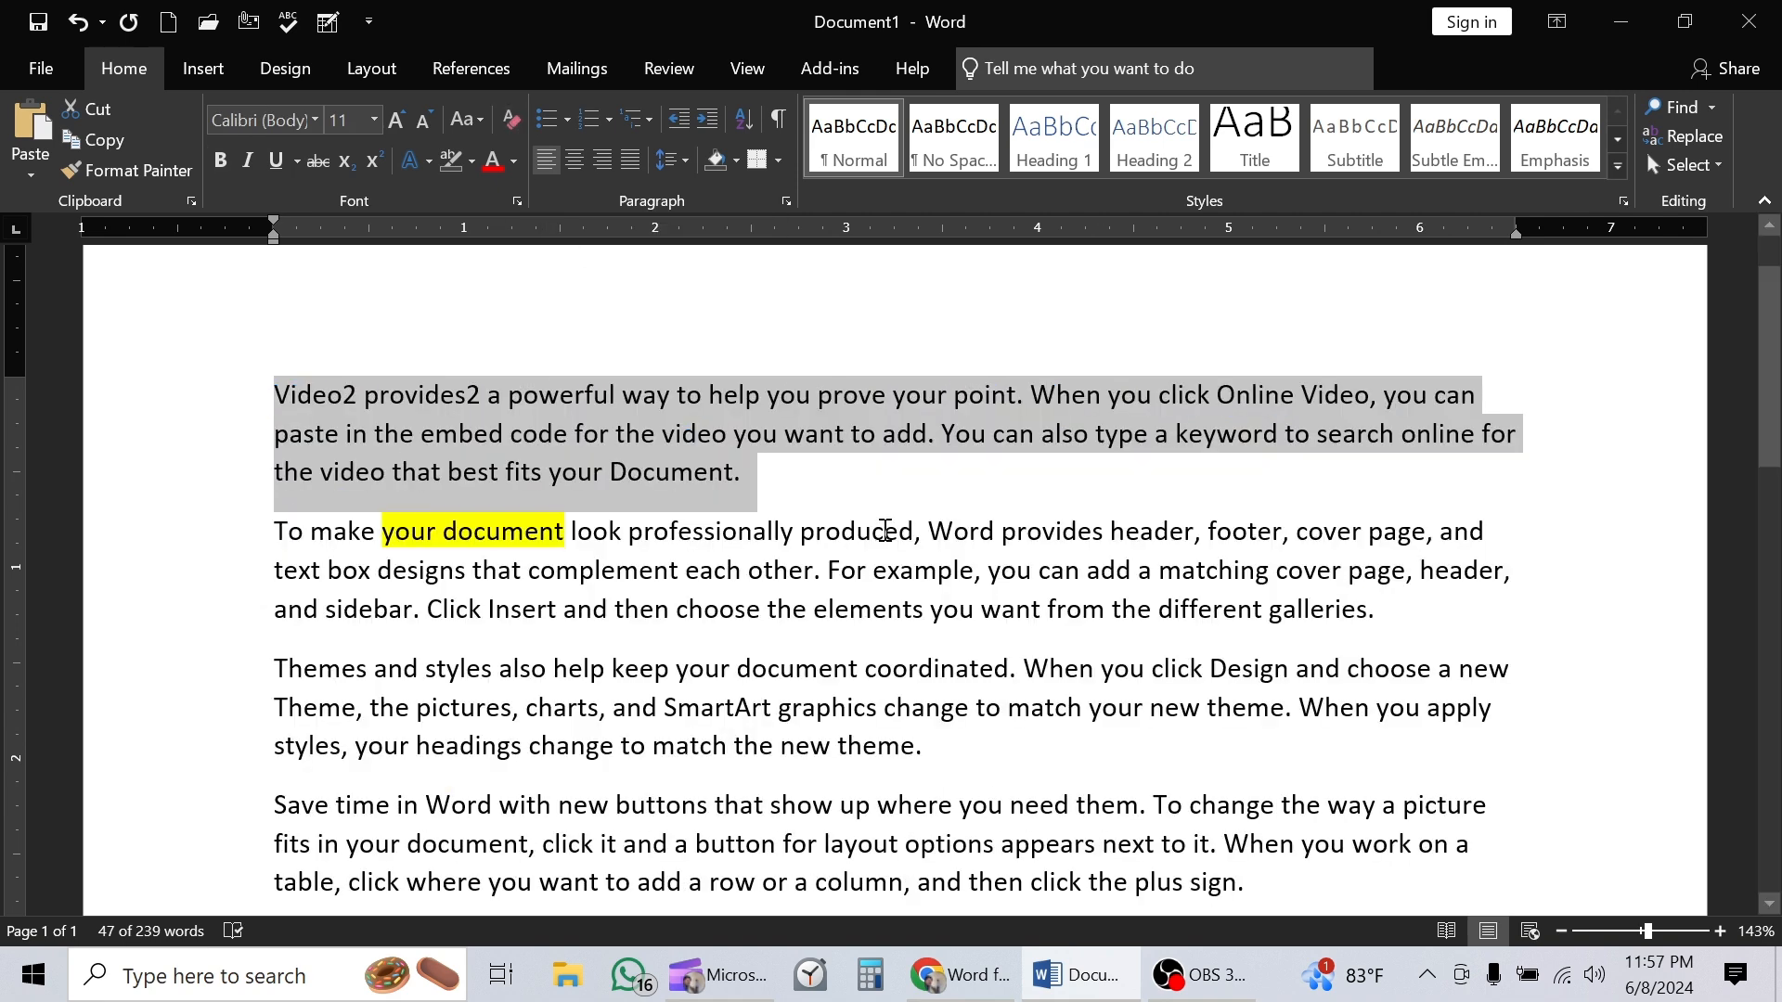
click(628, 520)
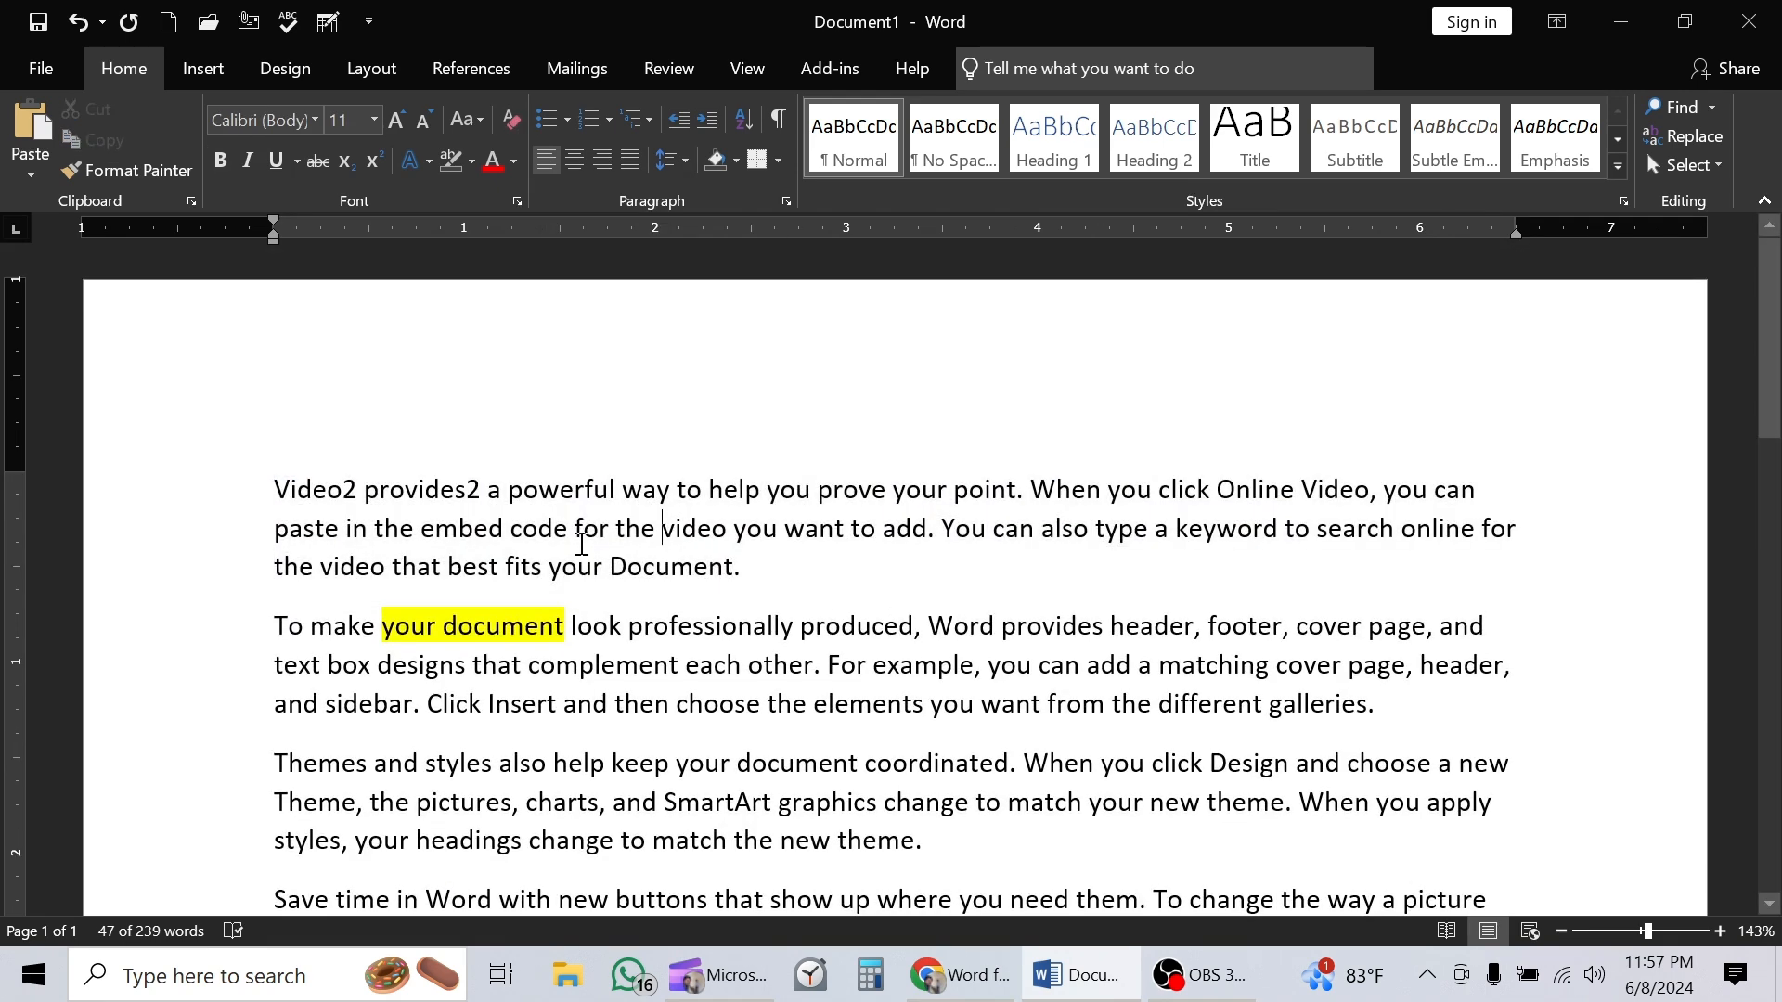
scroll(581, 521, down, 4)
scroll(582, 522, up, 5)
scroll(582, 522, down, 4)
scroll(582, 522, up, 4)
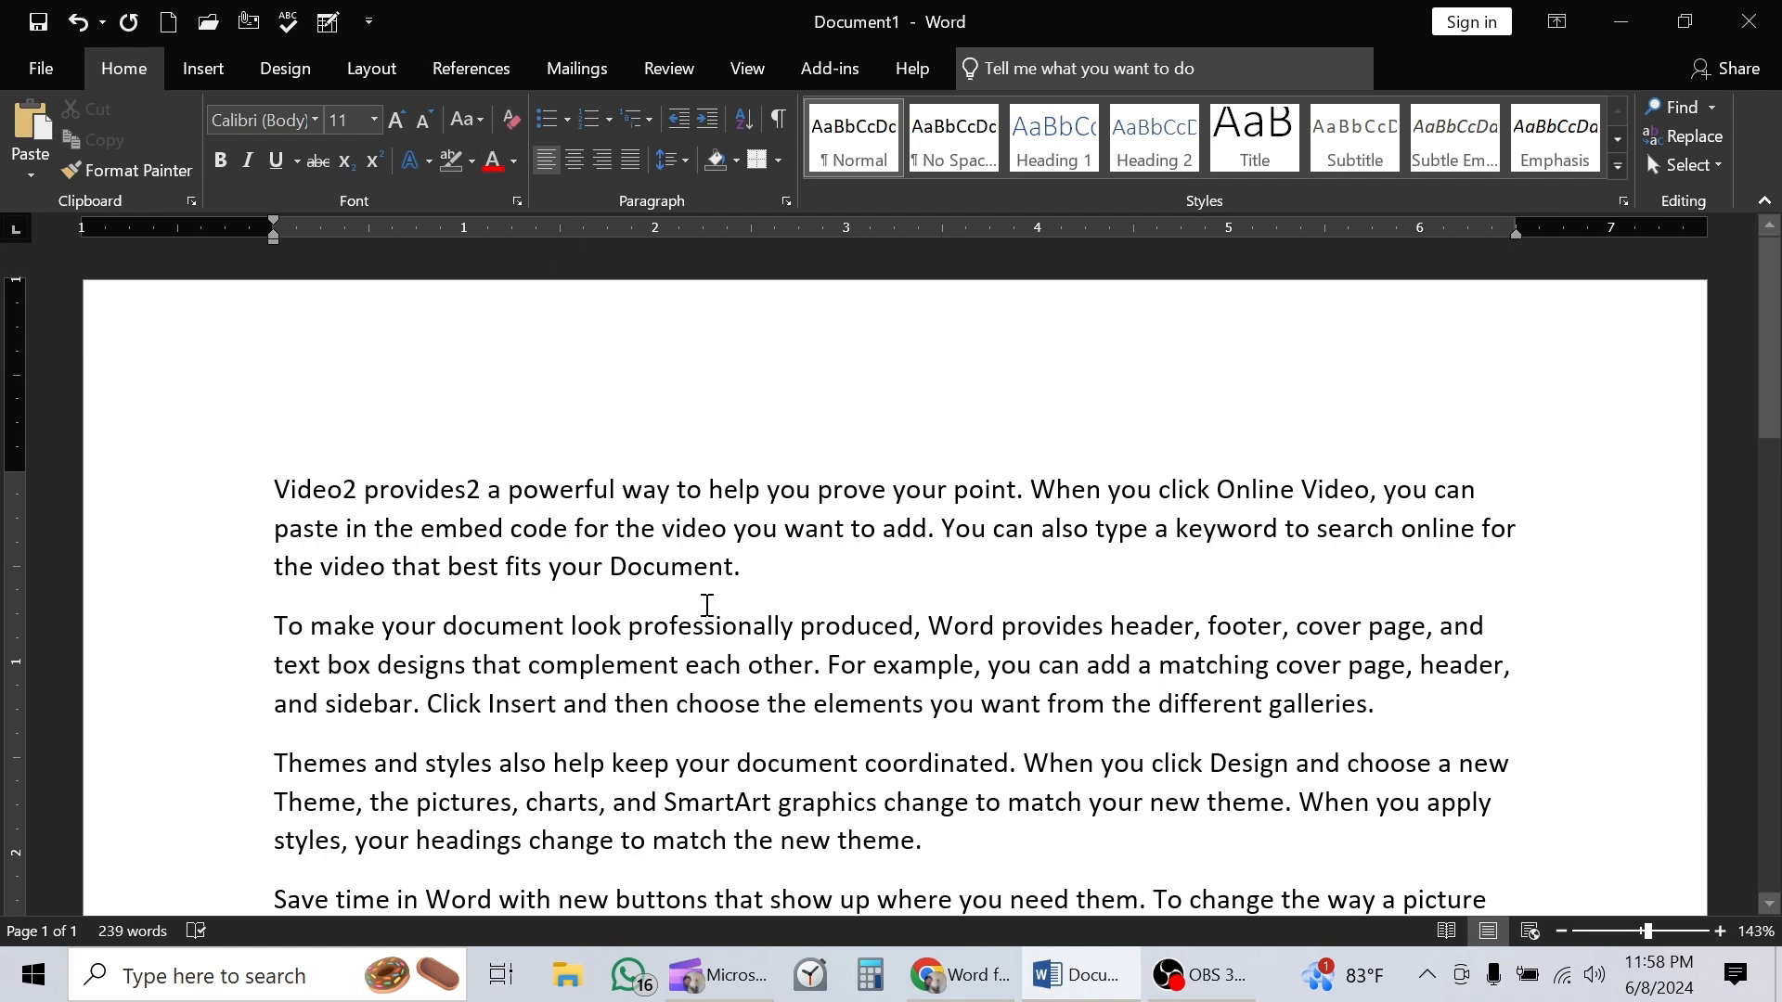
Step: Change the case of the entire first paragraph to lowercase, followed by UPPERCASE
click(482, 121)
key(Escape)
drag(277, 508, 738, 557)
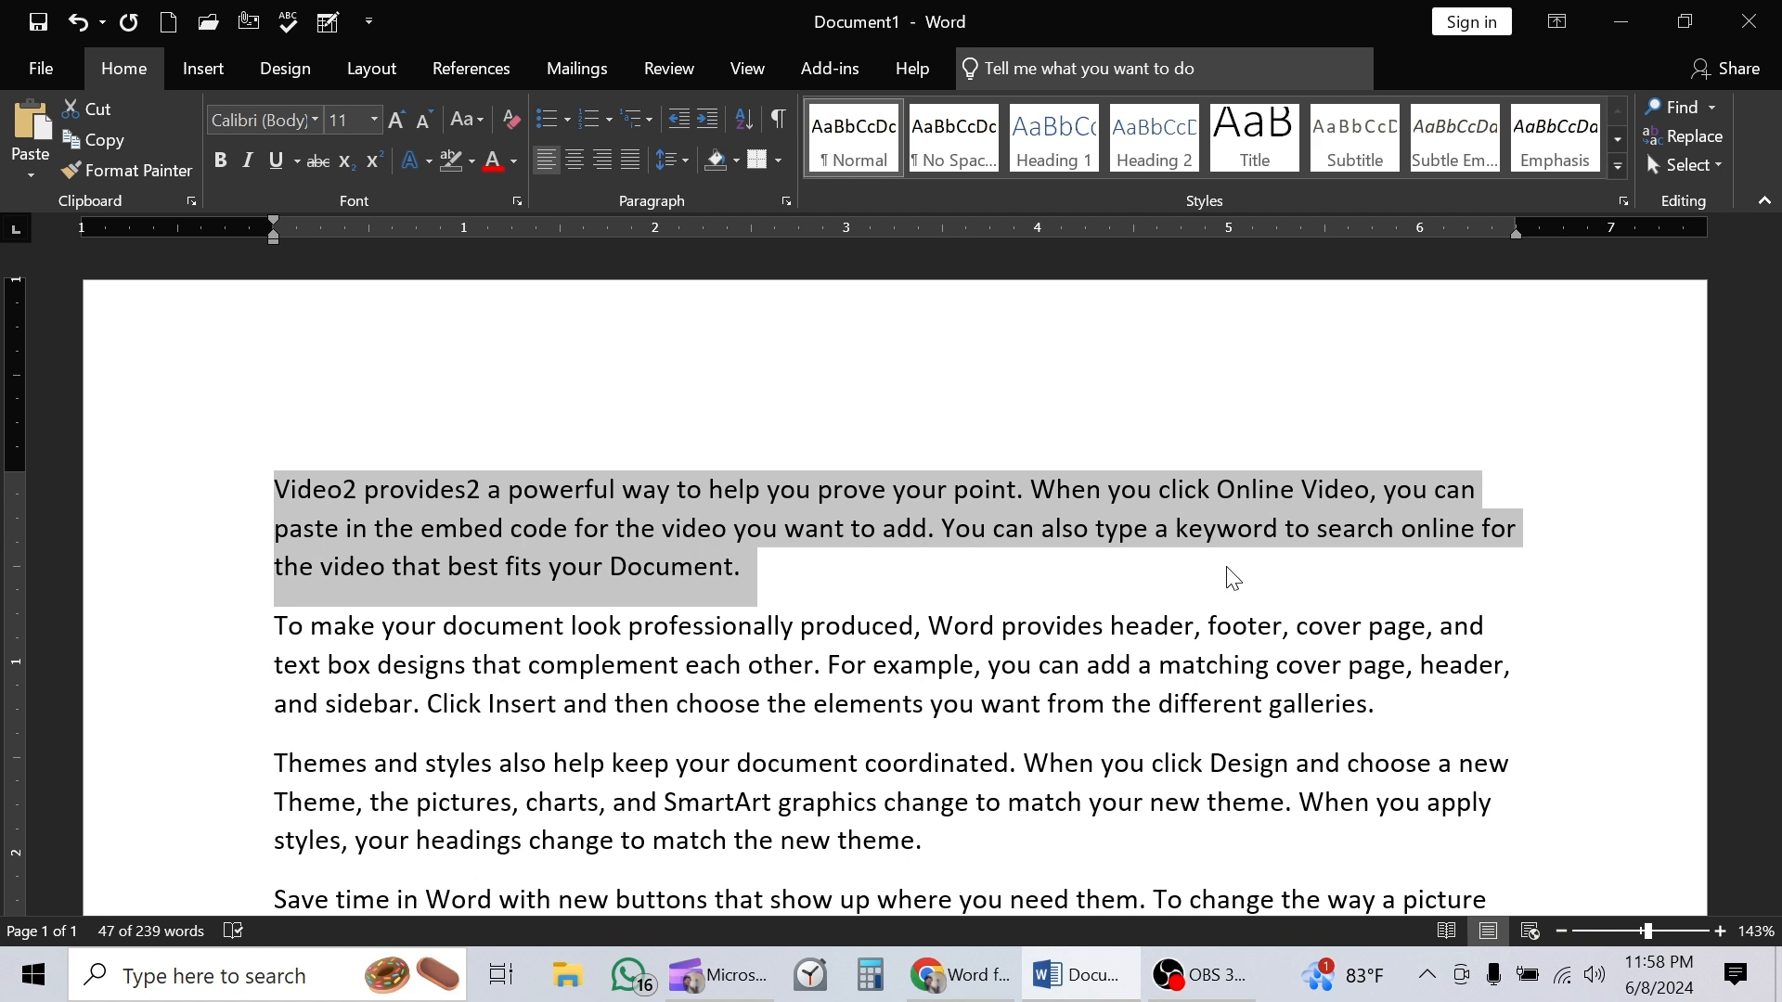
drag(727, 587, 278, 491)
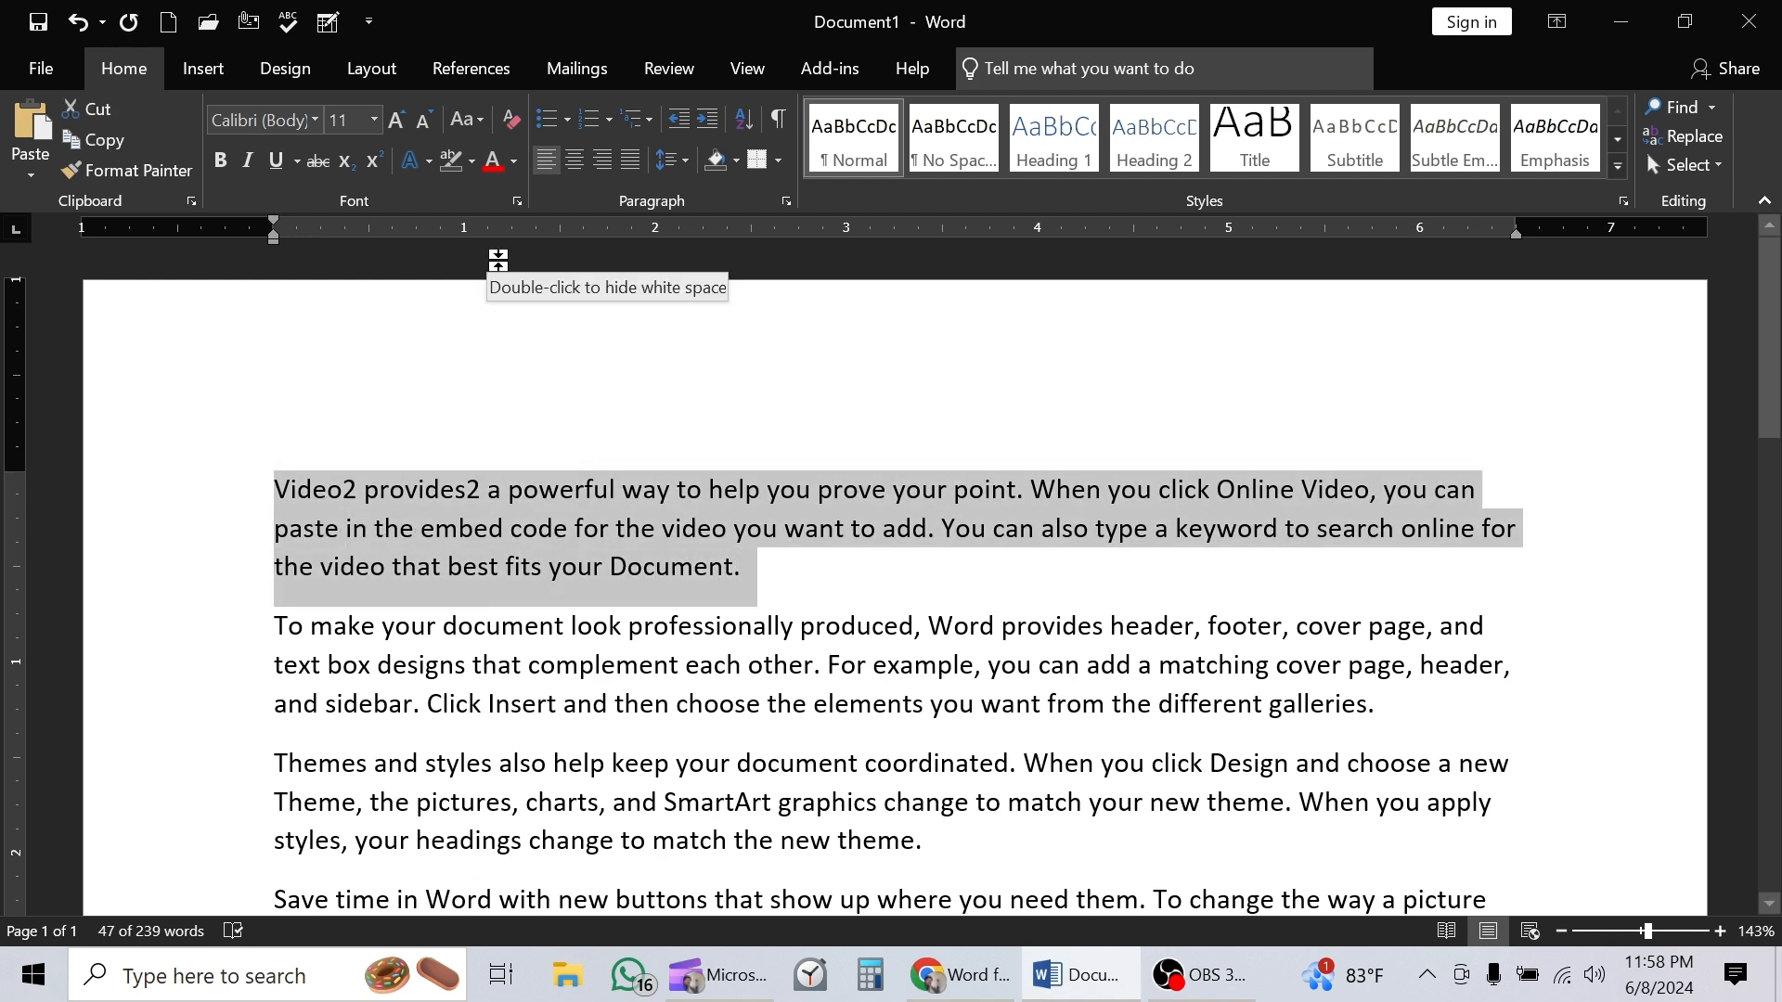
click(482, 125)
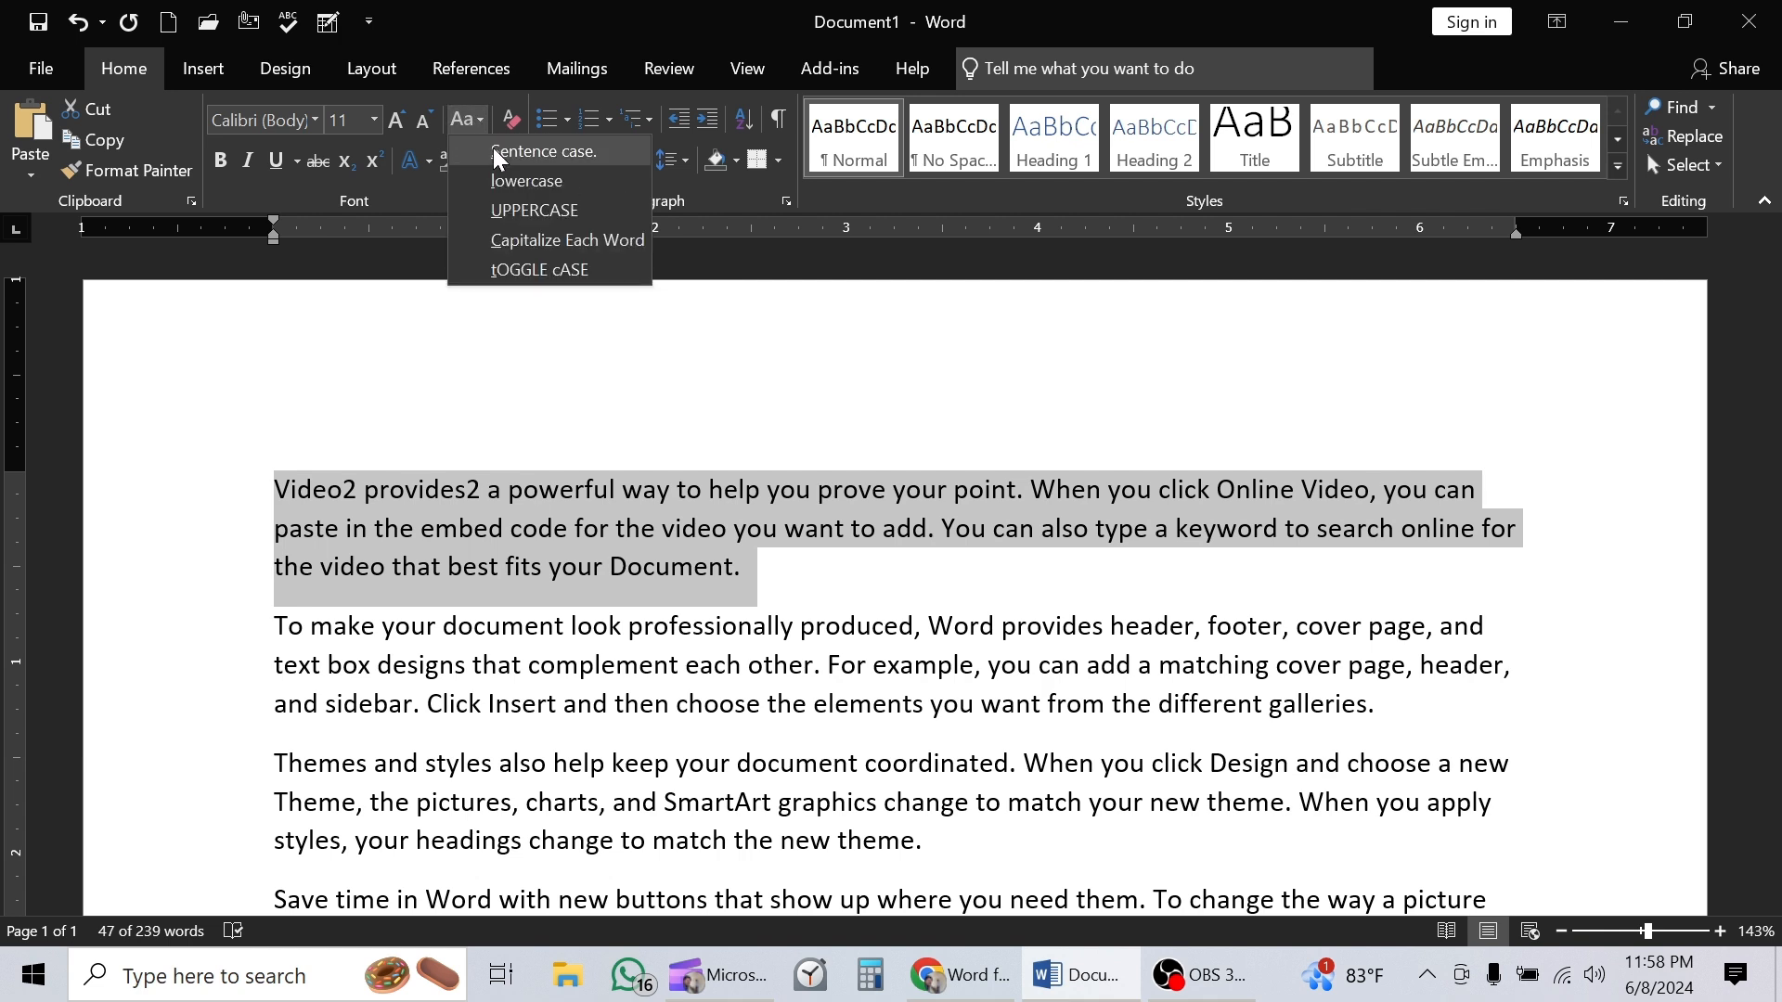
click(514, 180)
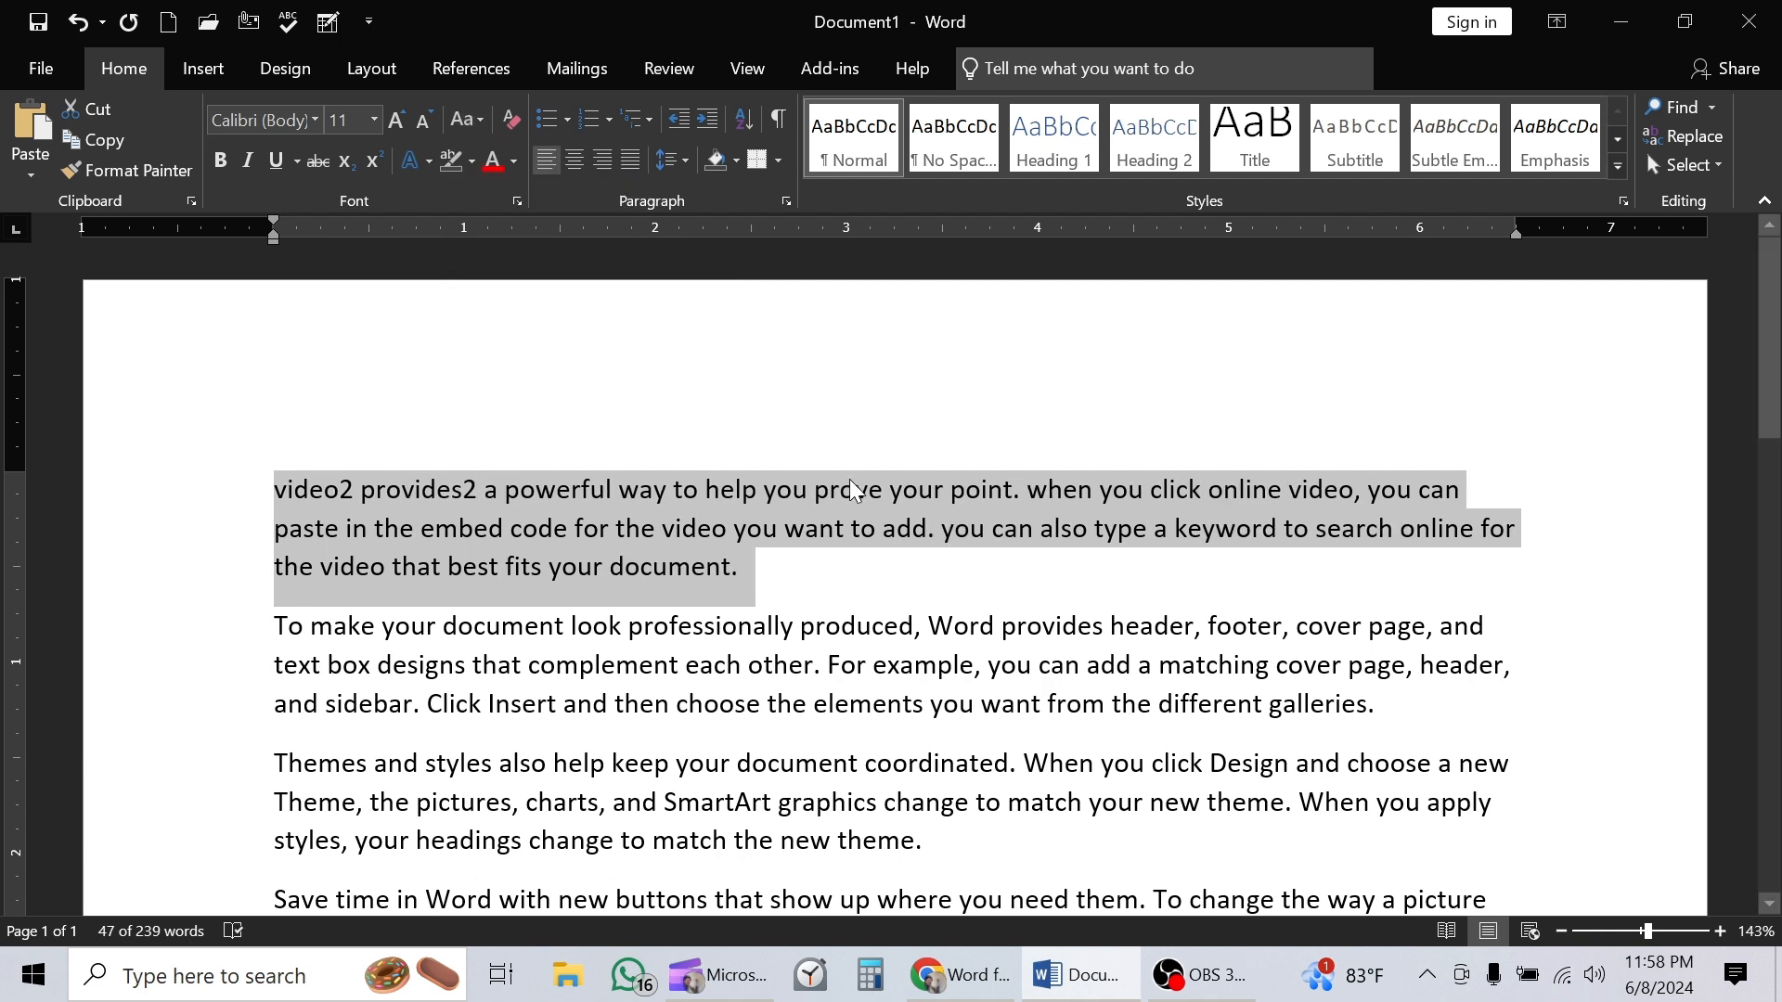
click(483, 119)
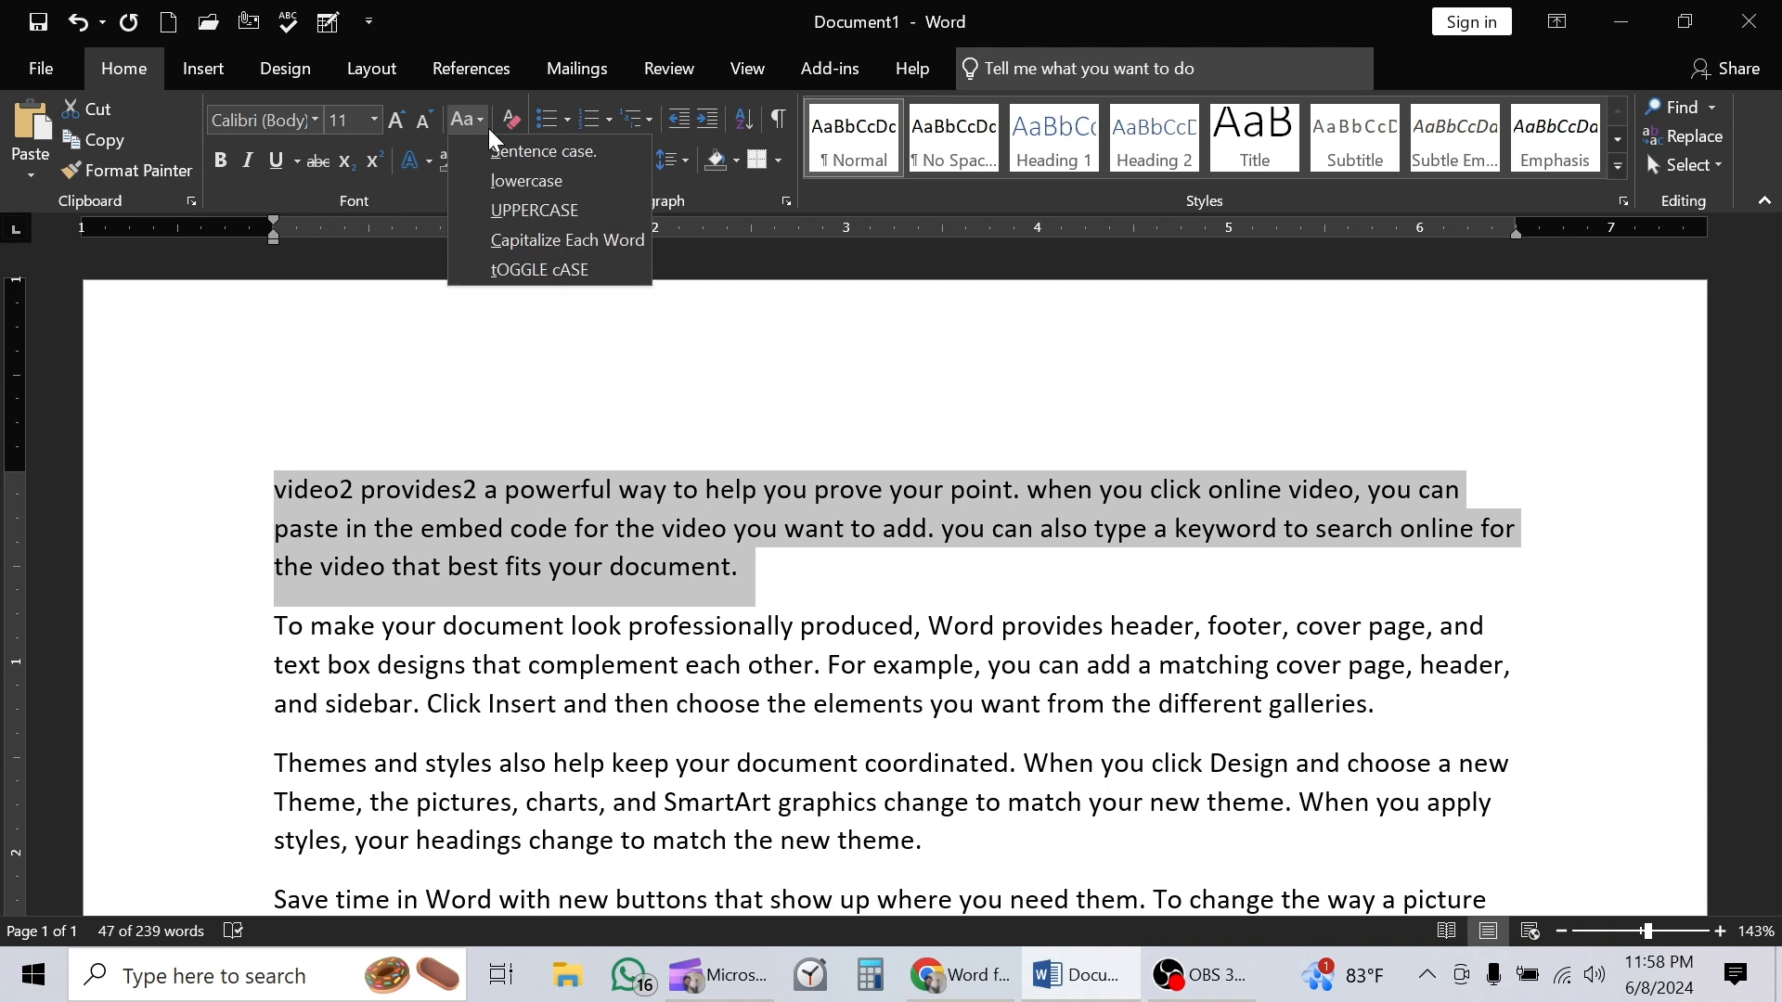
click(523, 209)
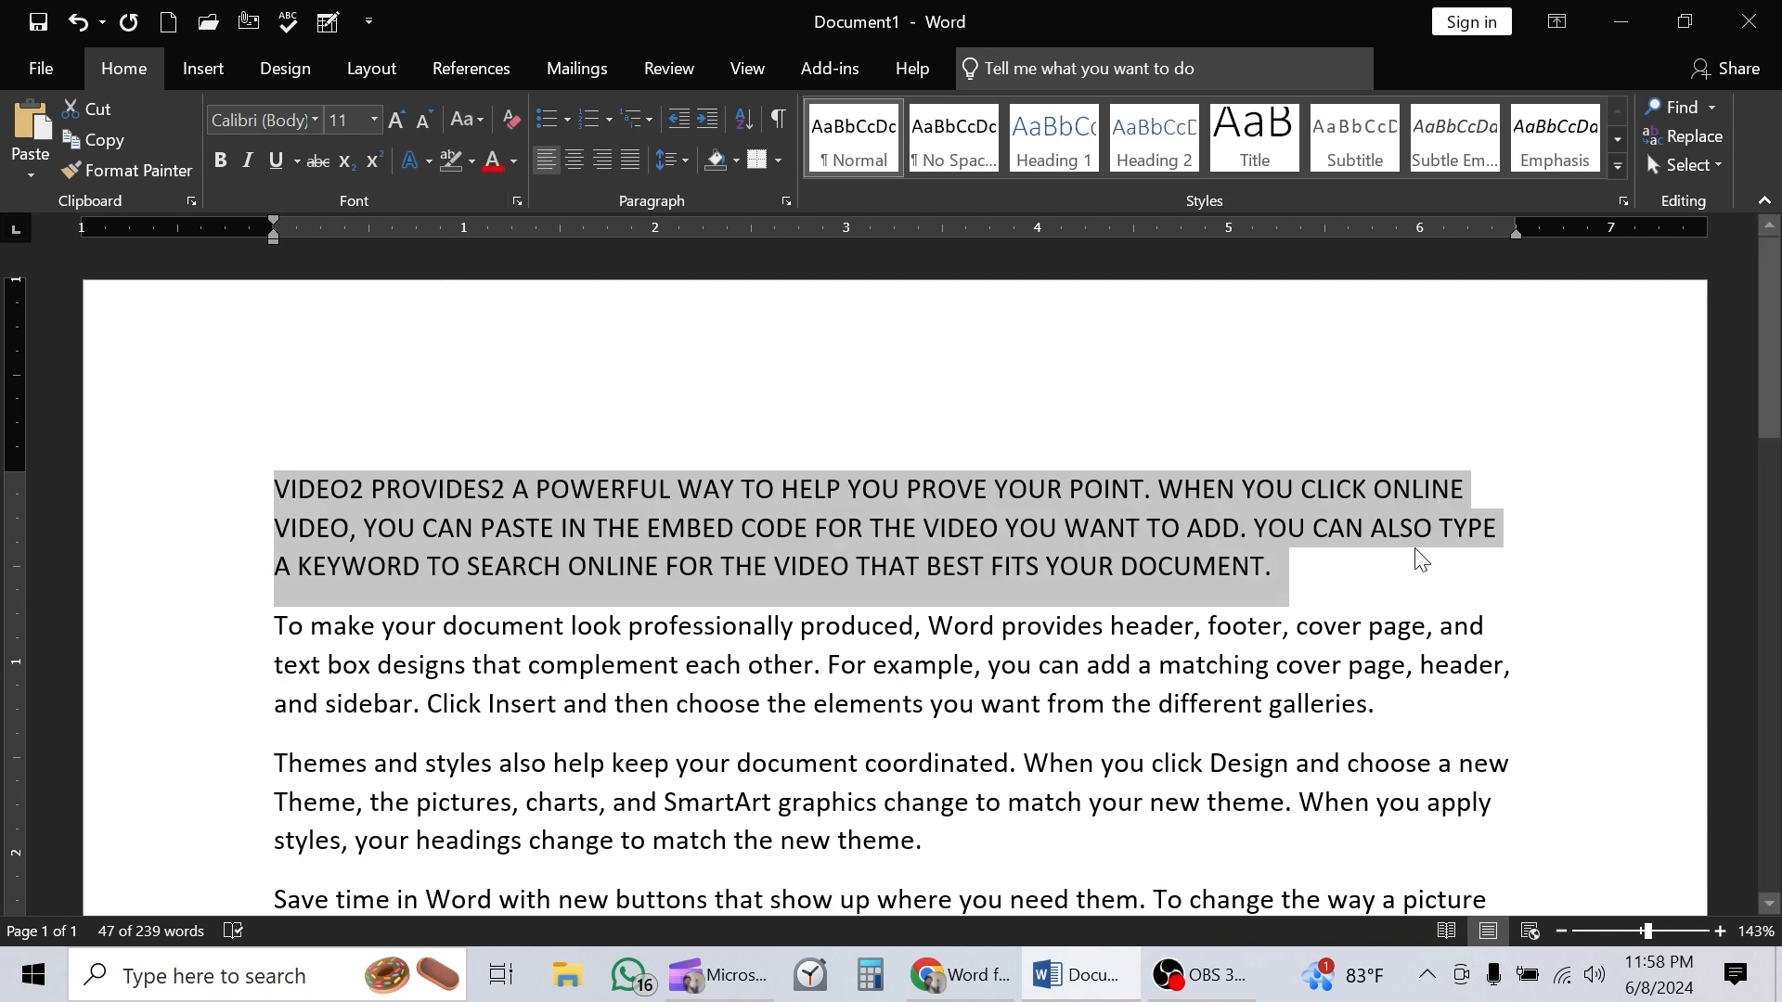
Step: Apply Capitalize Each Word to the first paragraph, followed by tOGGLE cASE, and deselect it
click(484, 119)
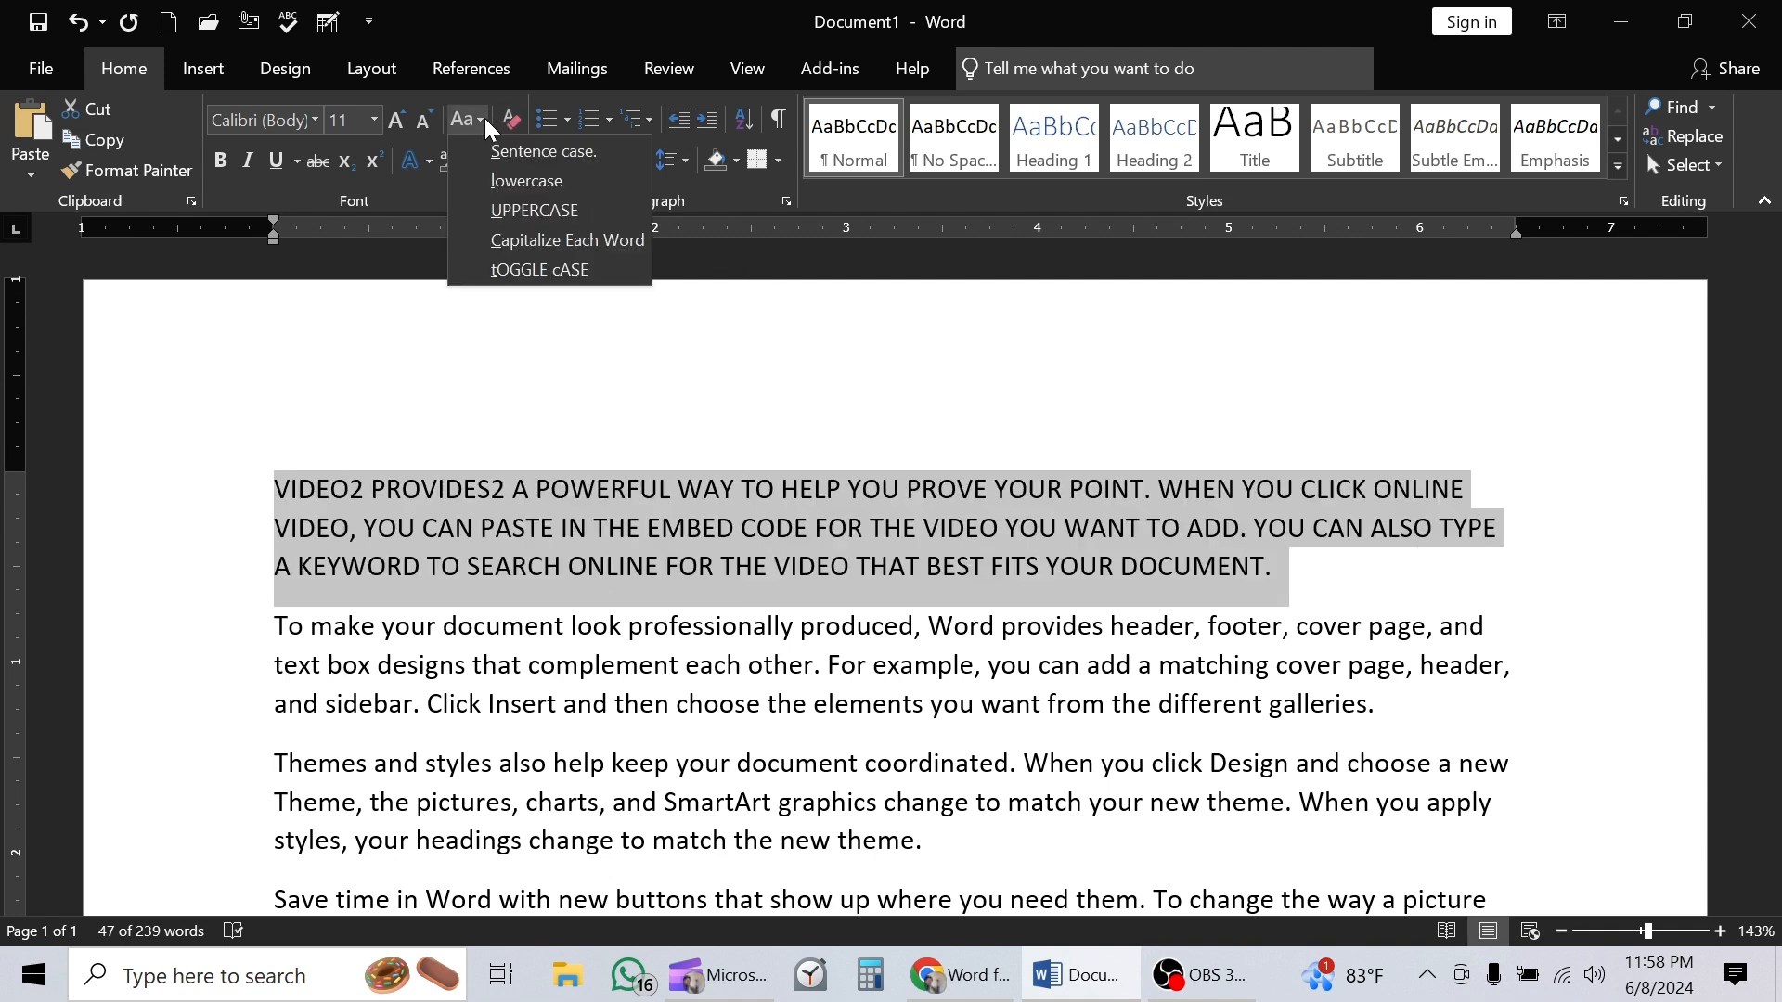
click(548, 239)
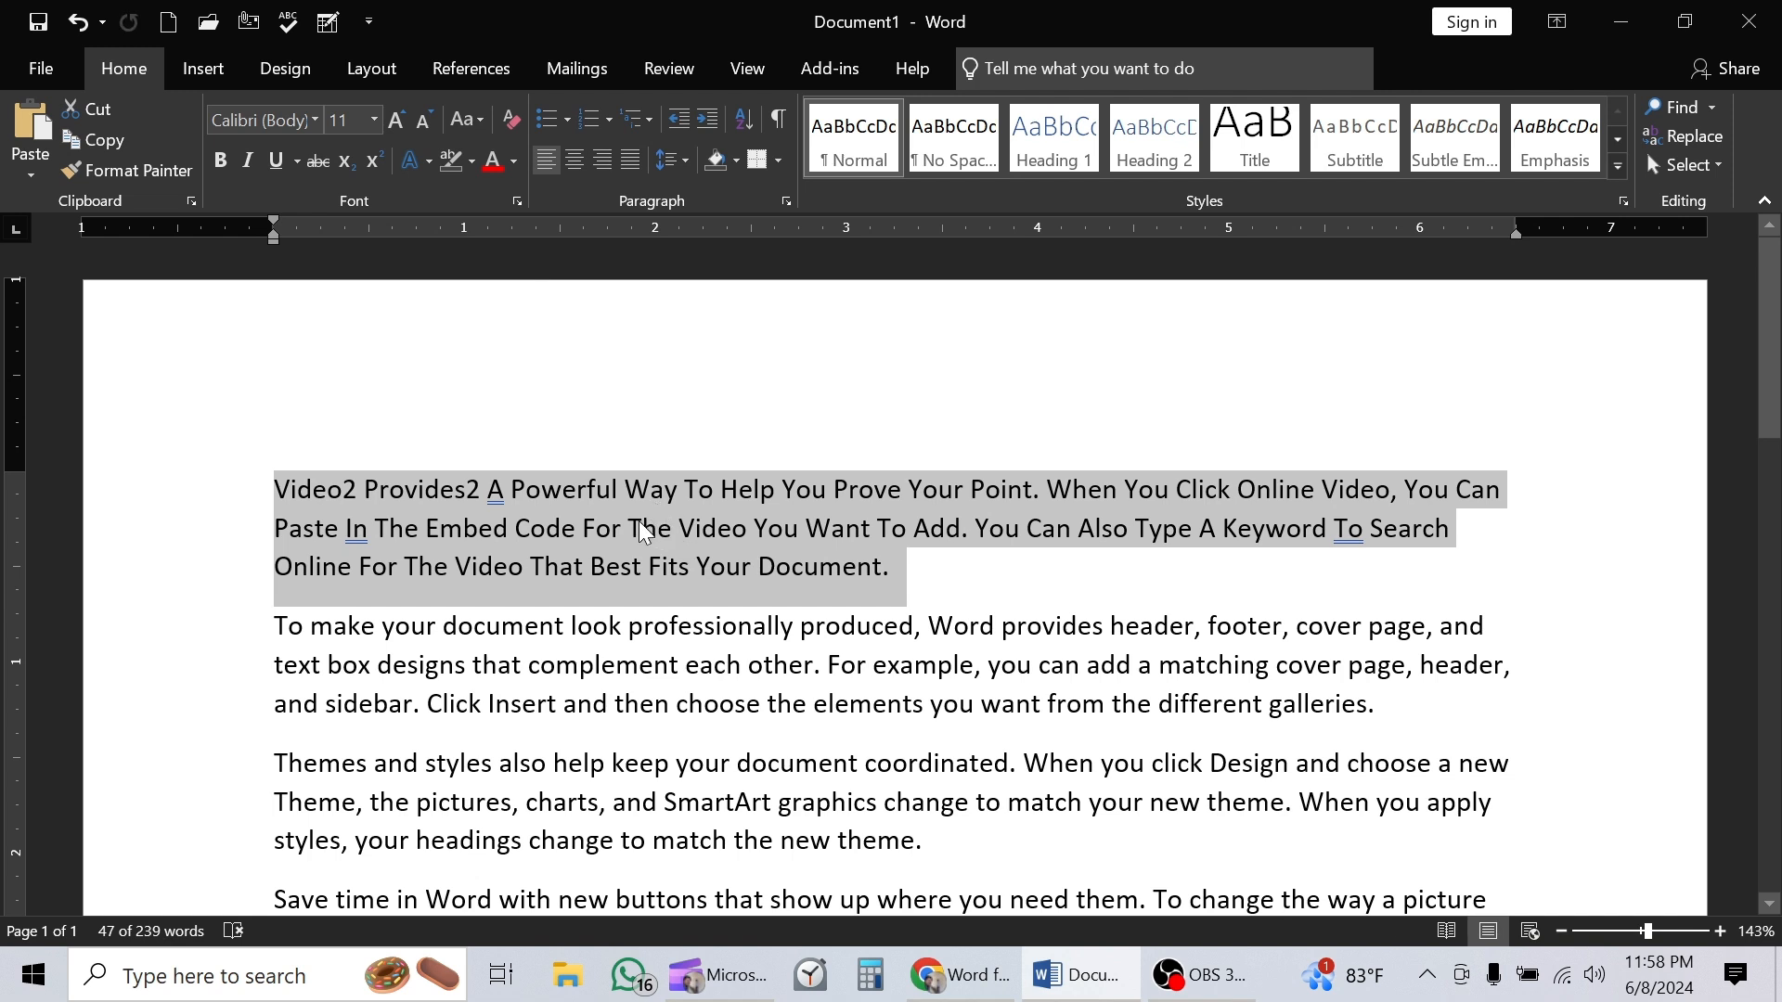
click(479, 120)
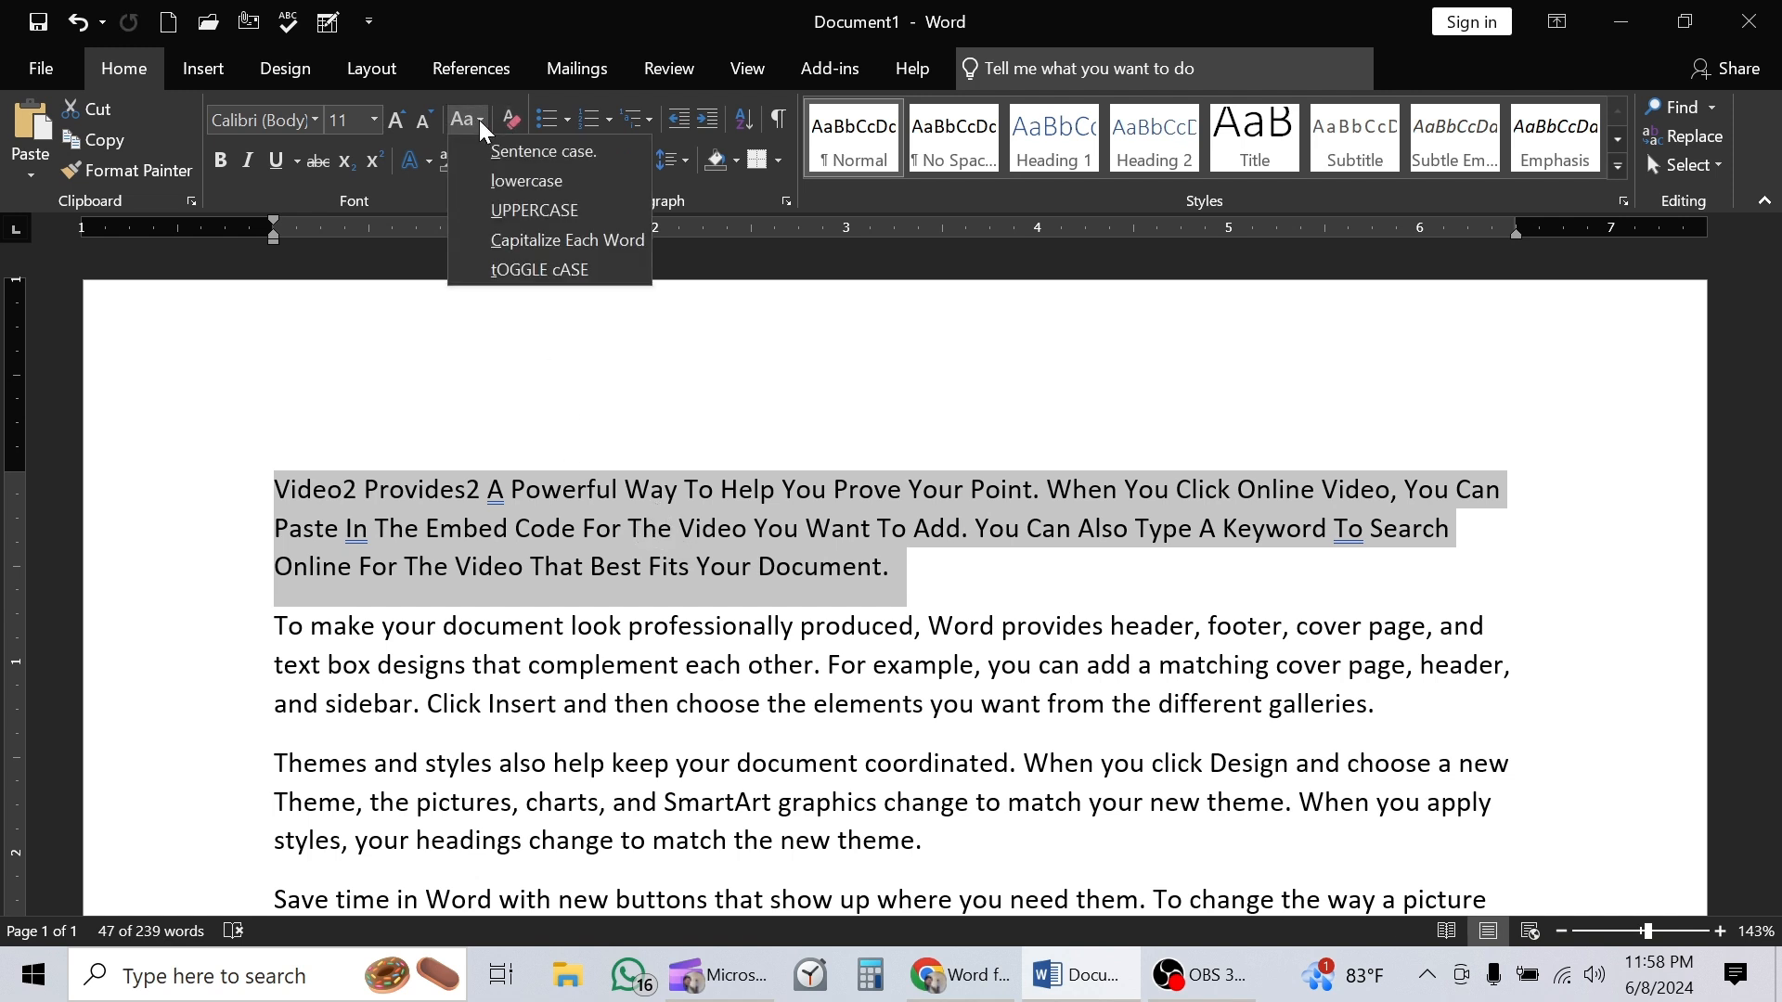
click(550, 271)
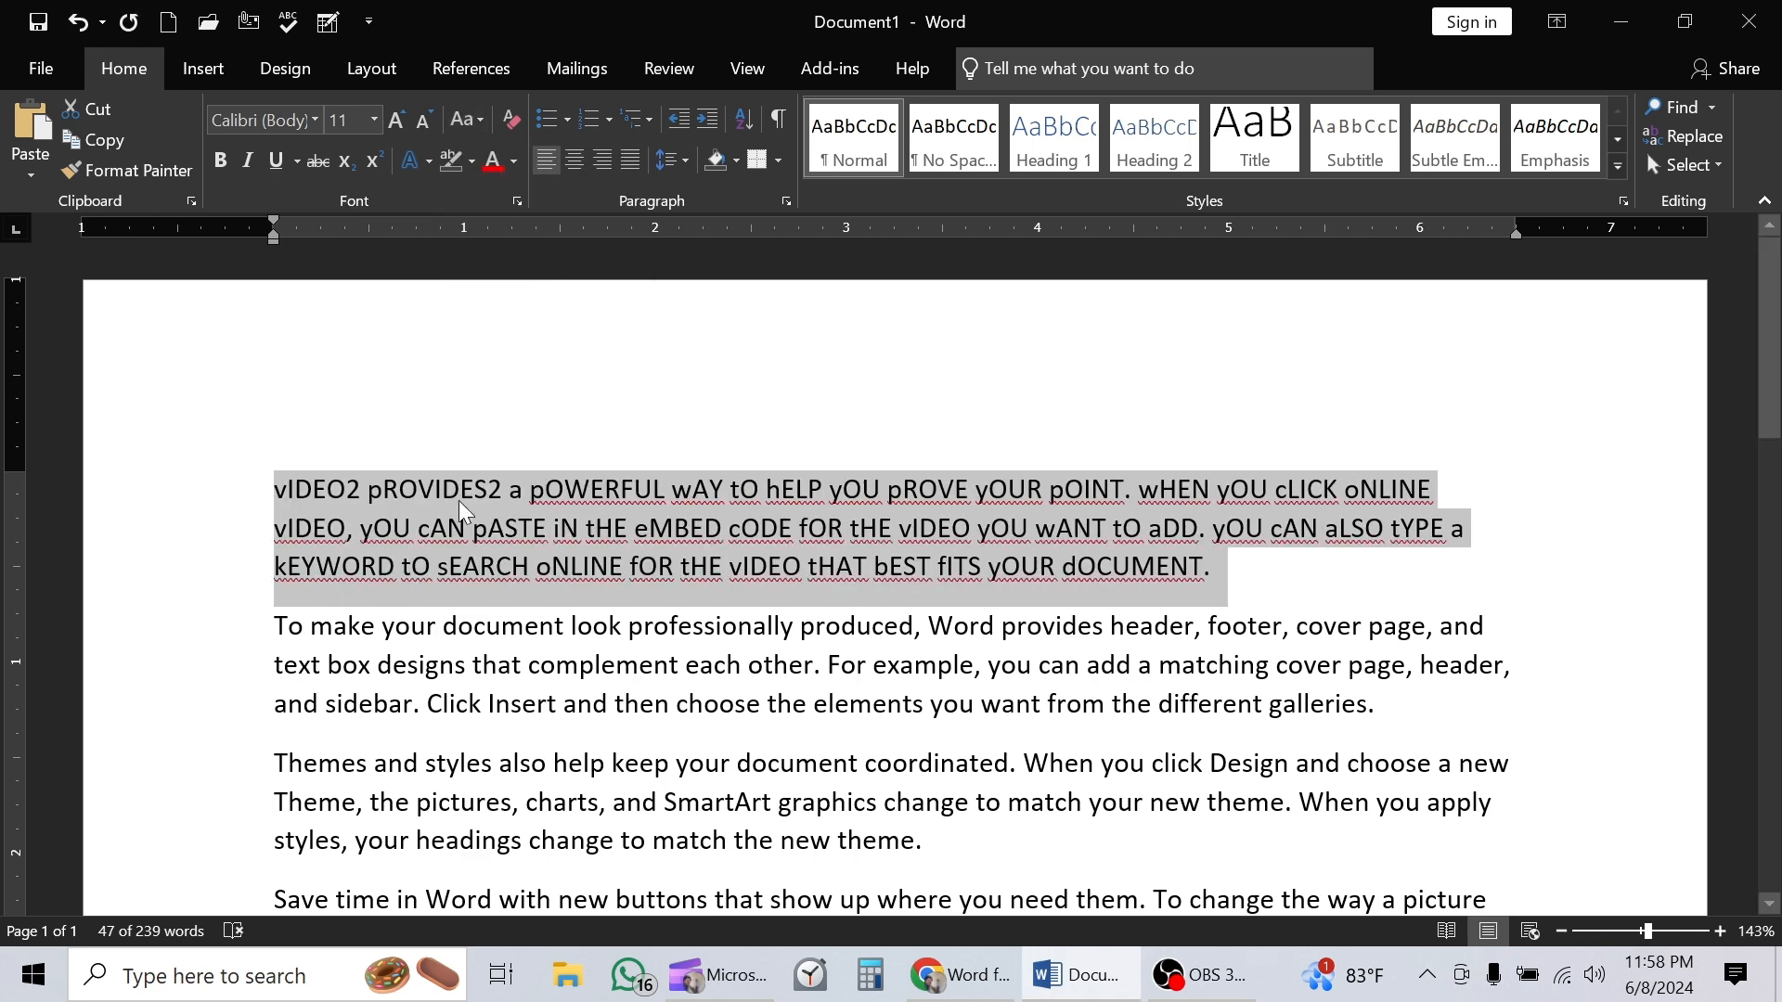
click(827, 525)
scroll(828, 525, down, 1)
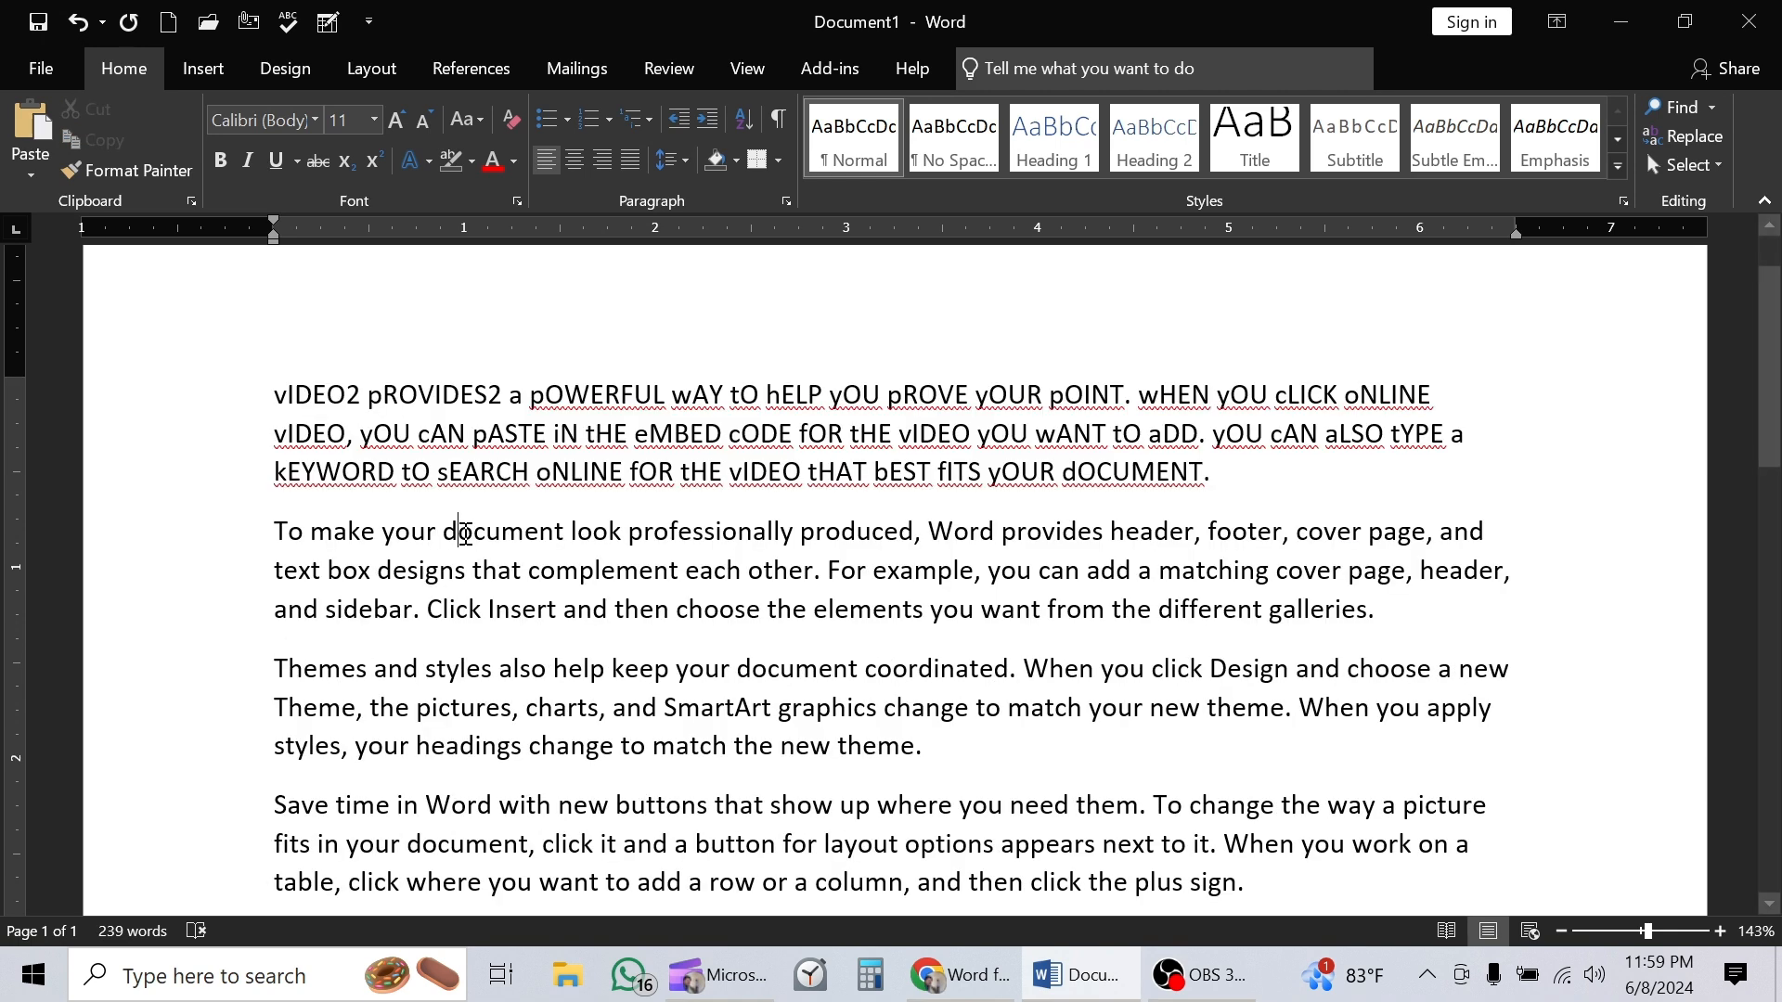
drag(270, 533, 1437, 613)
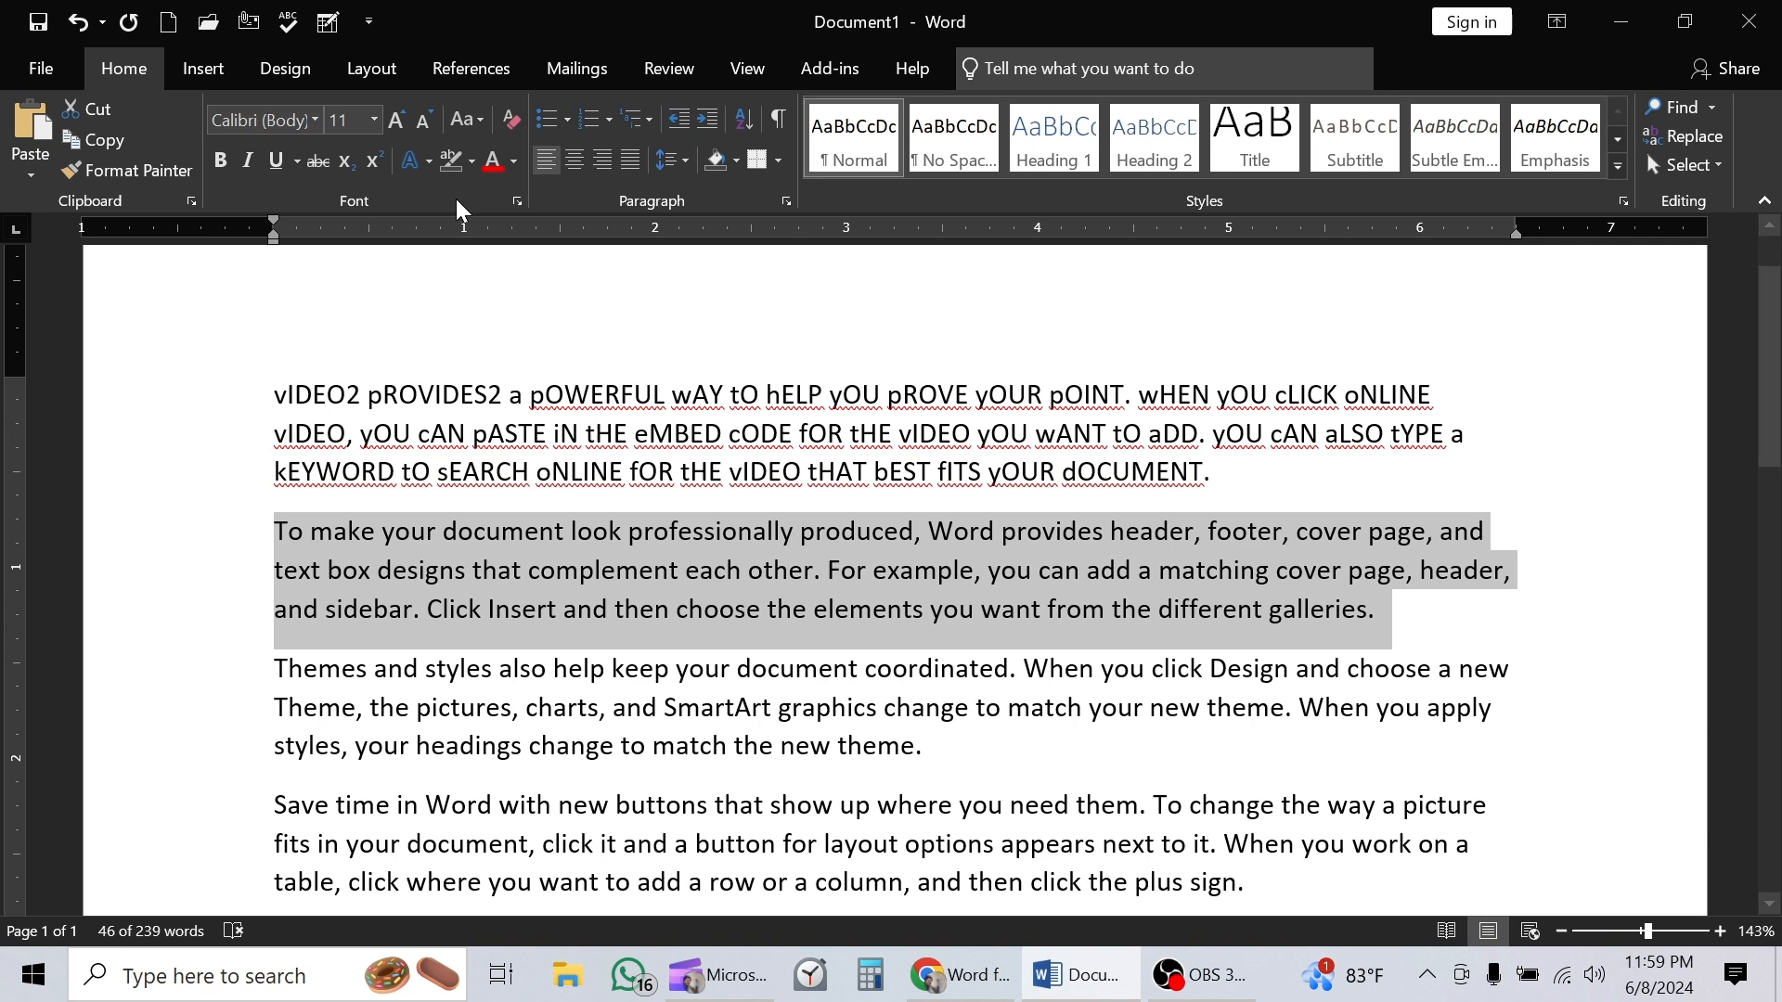
click(766, 608)
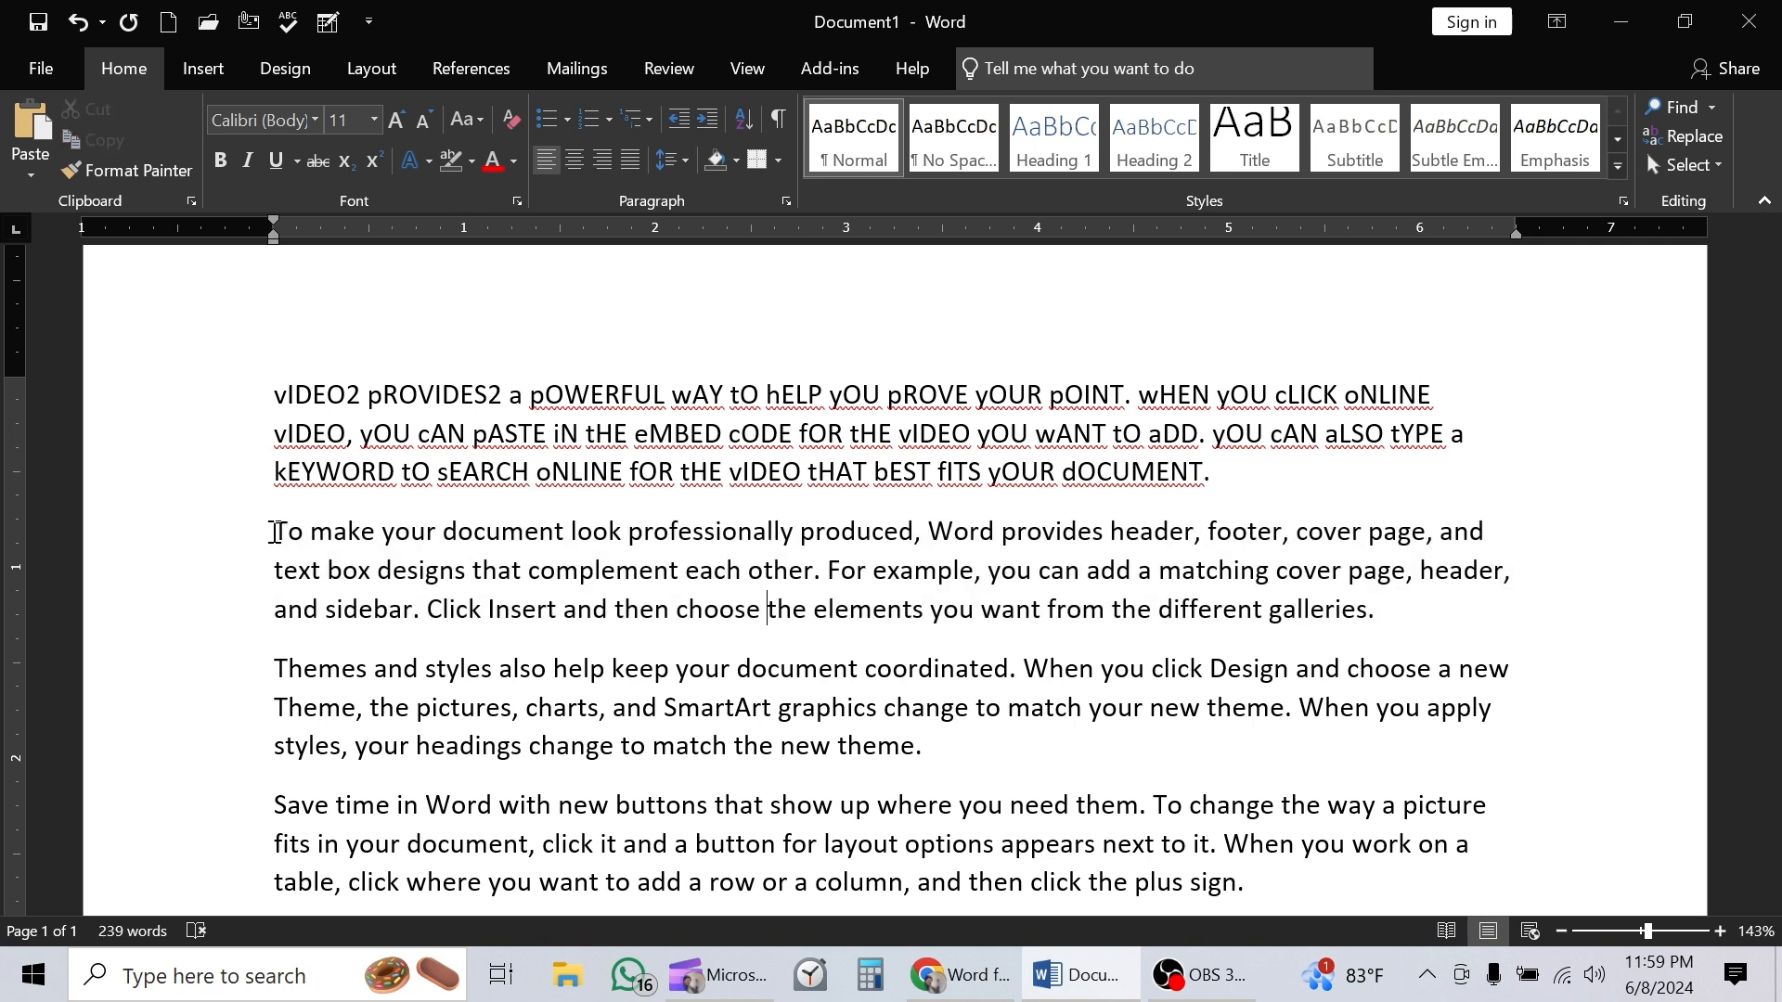